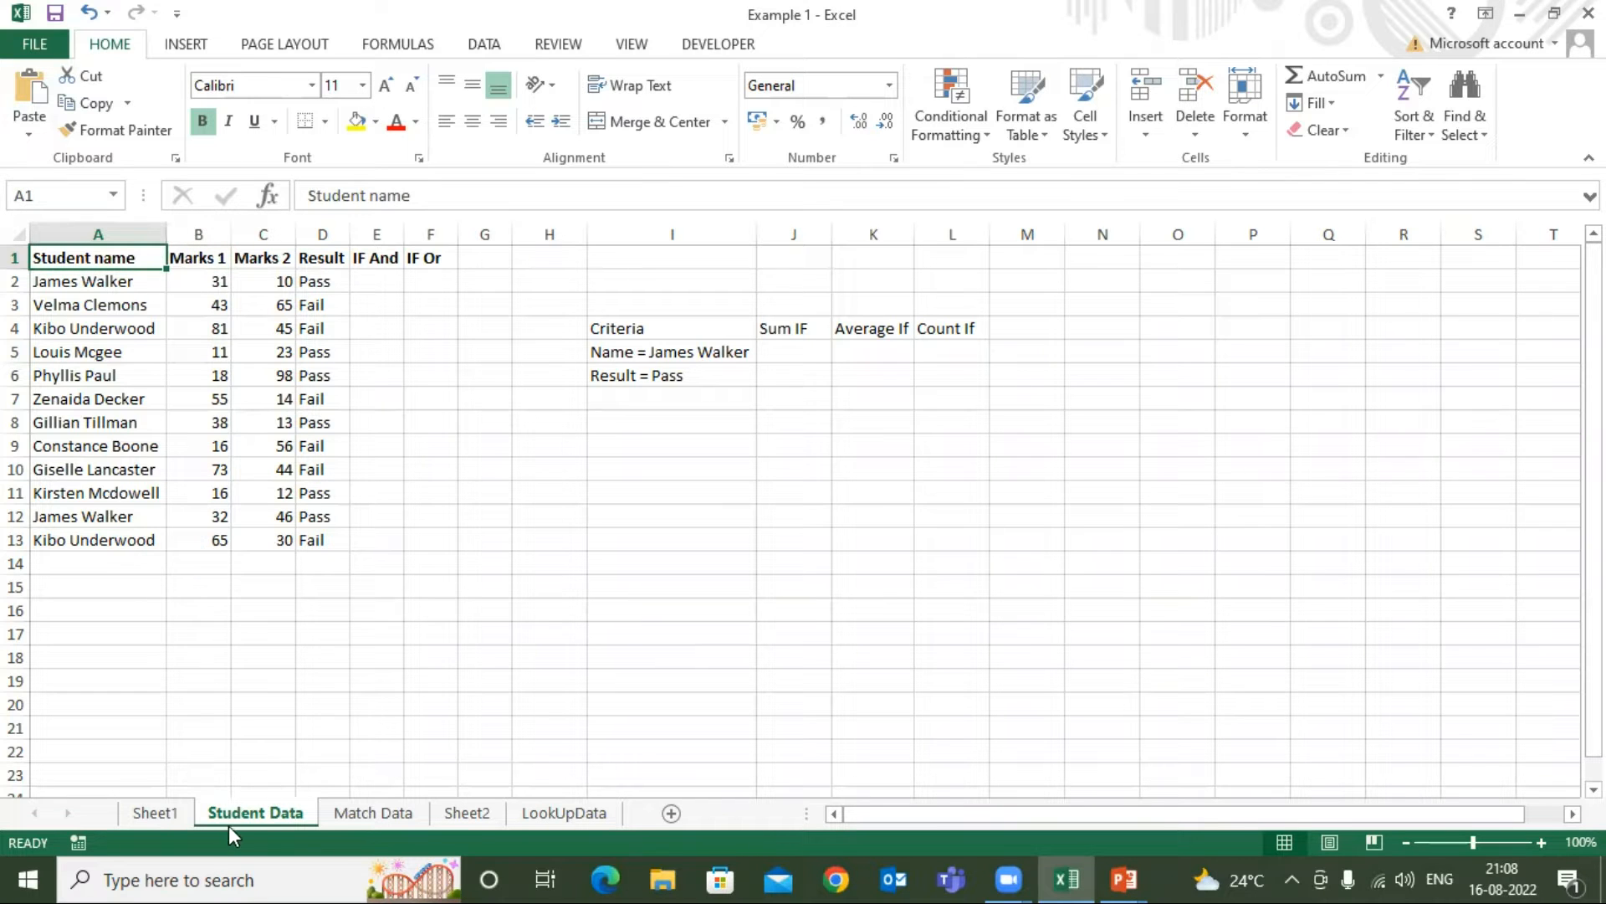
Examine the Student name, Marks 1, Marks 2 and Result columns of the Student Data sheet
left_click(201, 256)
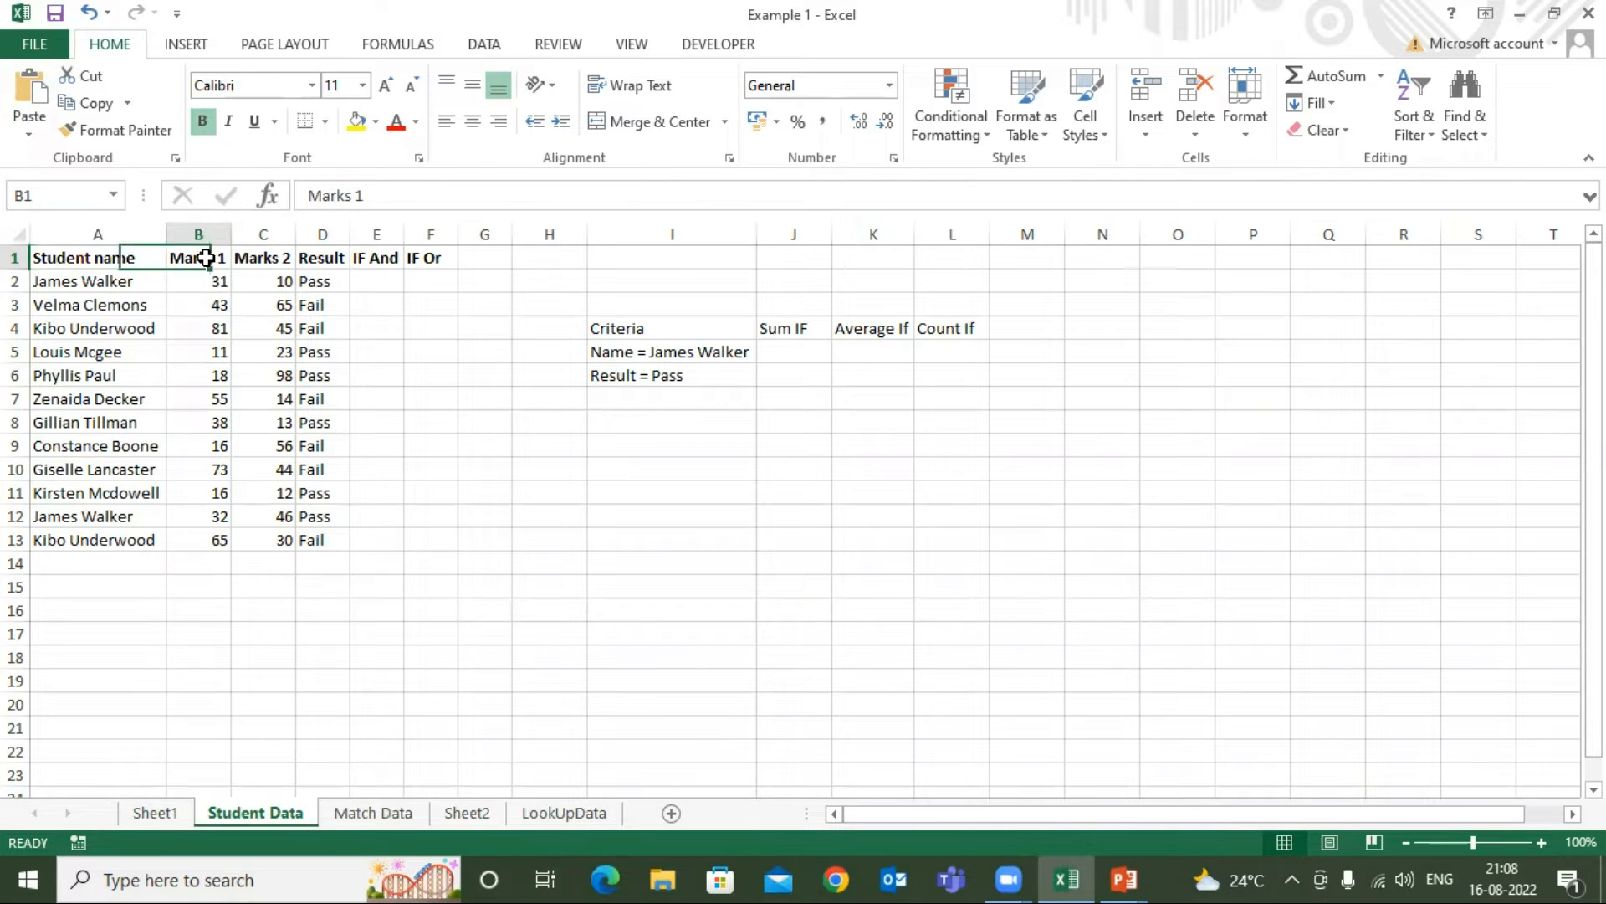
left_click(123, 261)
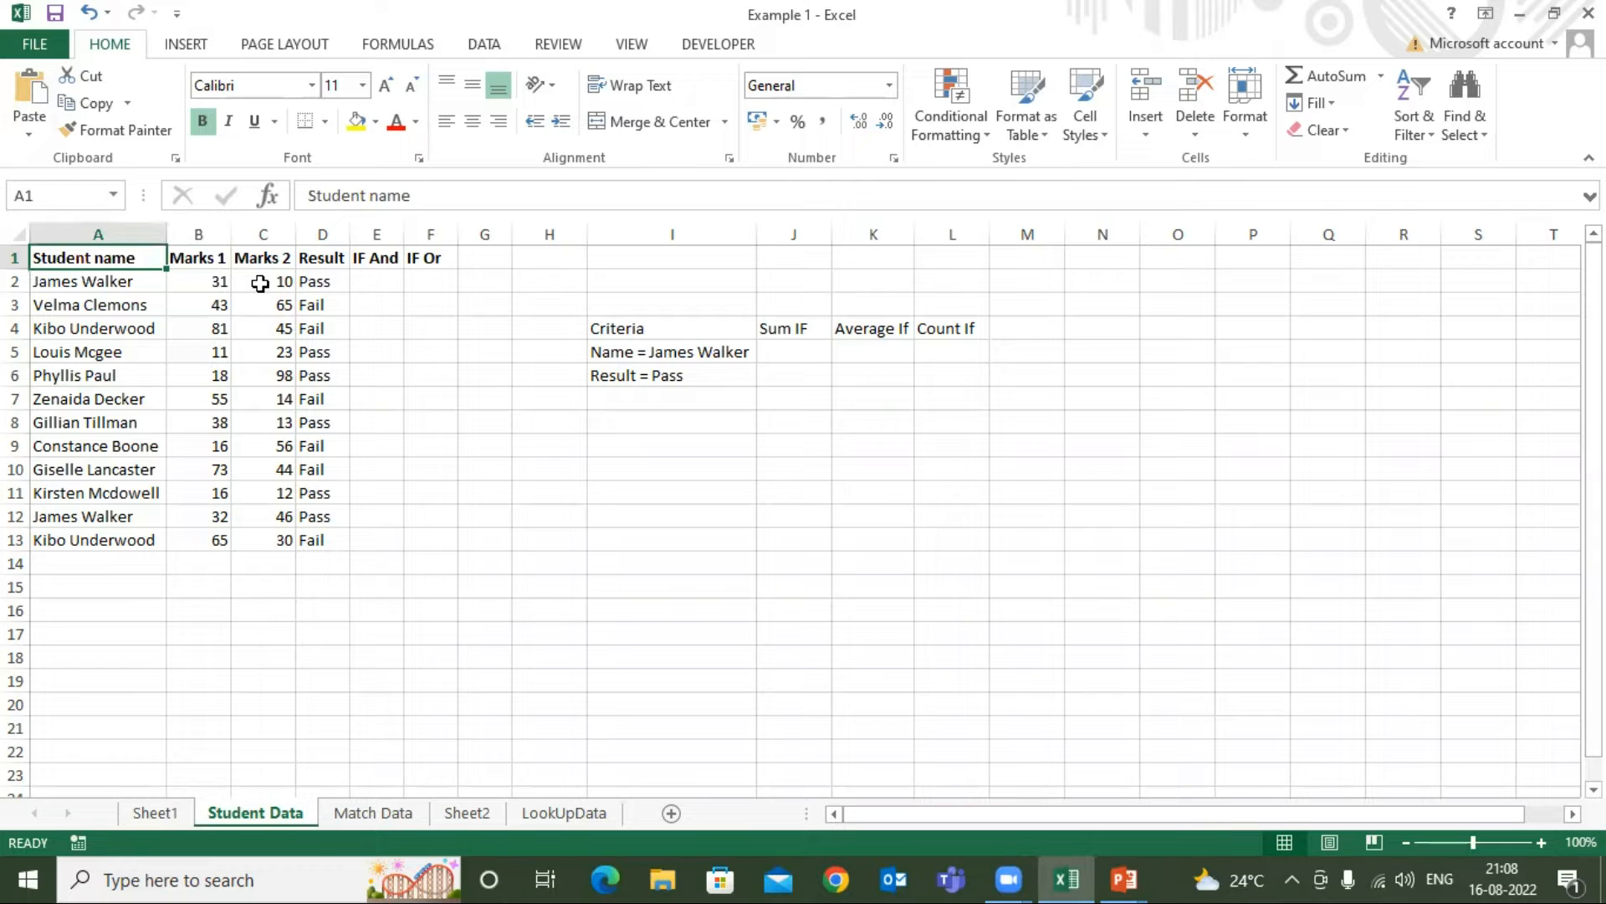
left_click(188, 258)
left_click(125, 259)
left_click(201, 258)
left_click(251, 258)
left_click(312, 260)
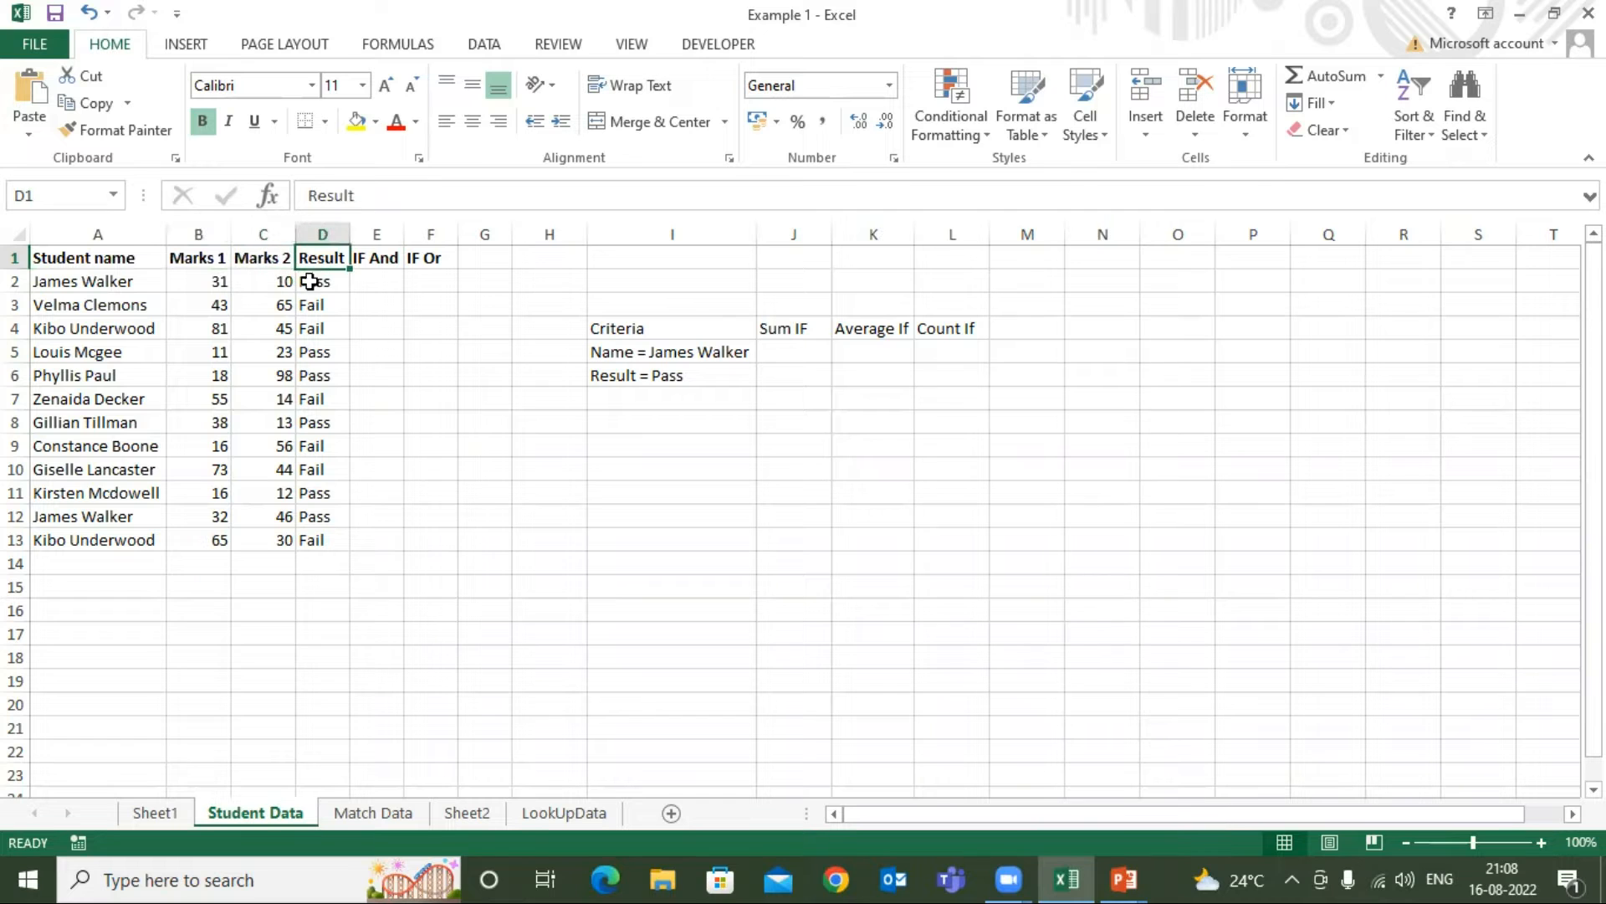
left_click(111, 251)
left_click(226, 257)
left_click(263, 256)
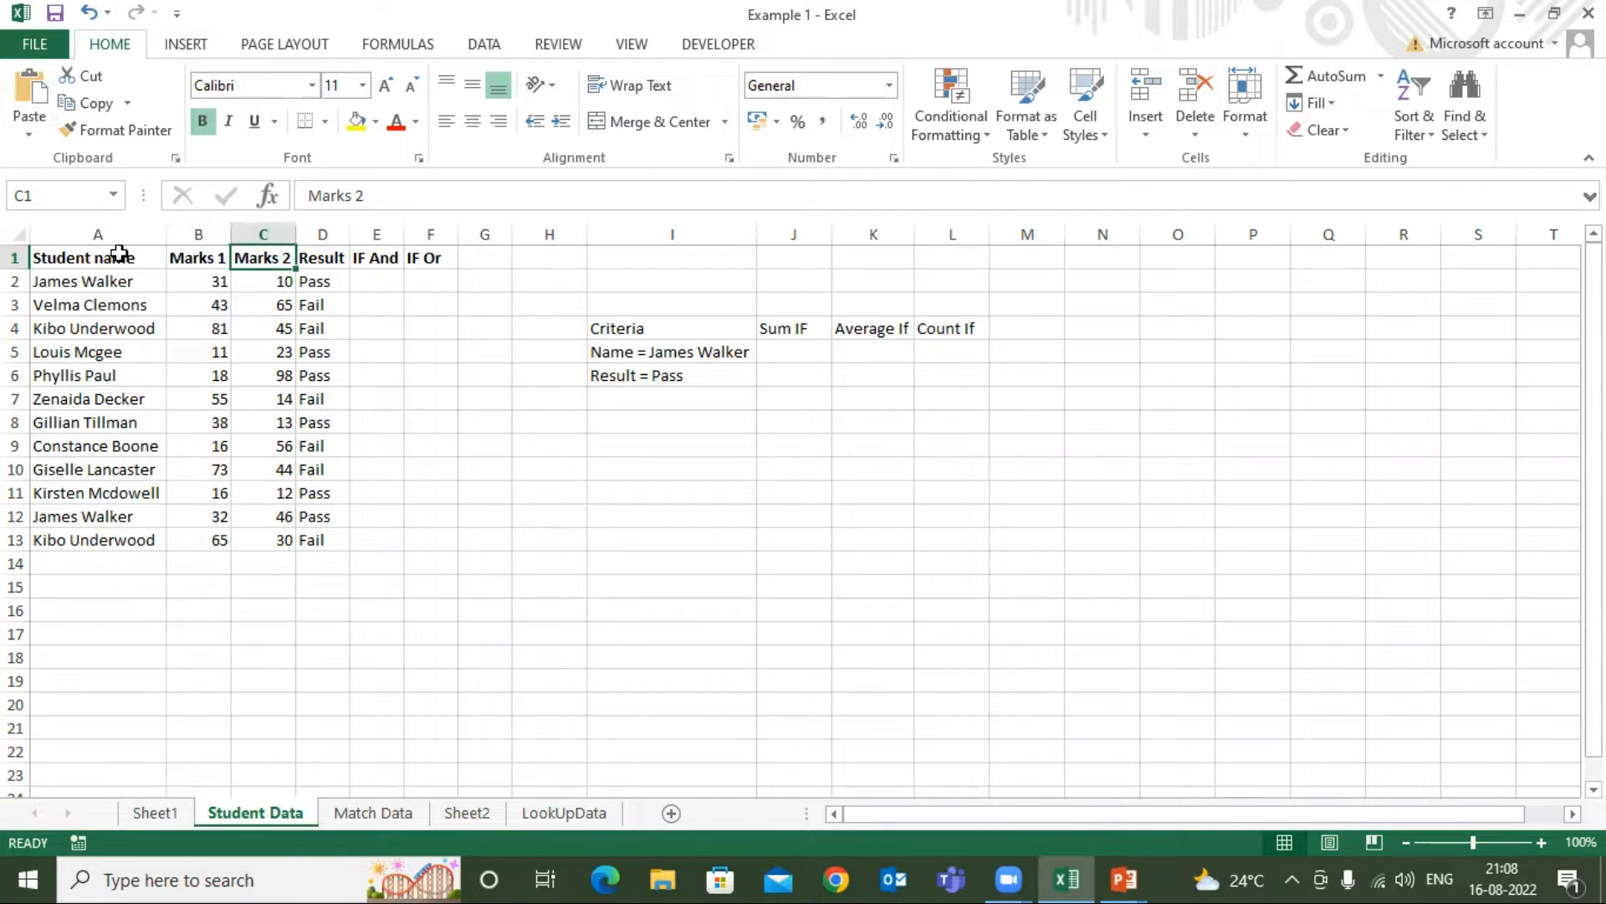
left_click(120, 257)
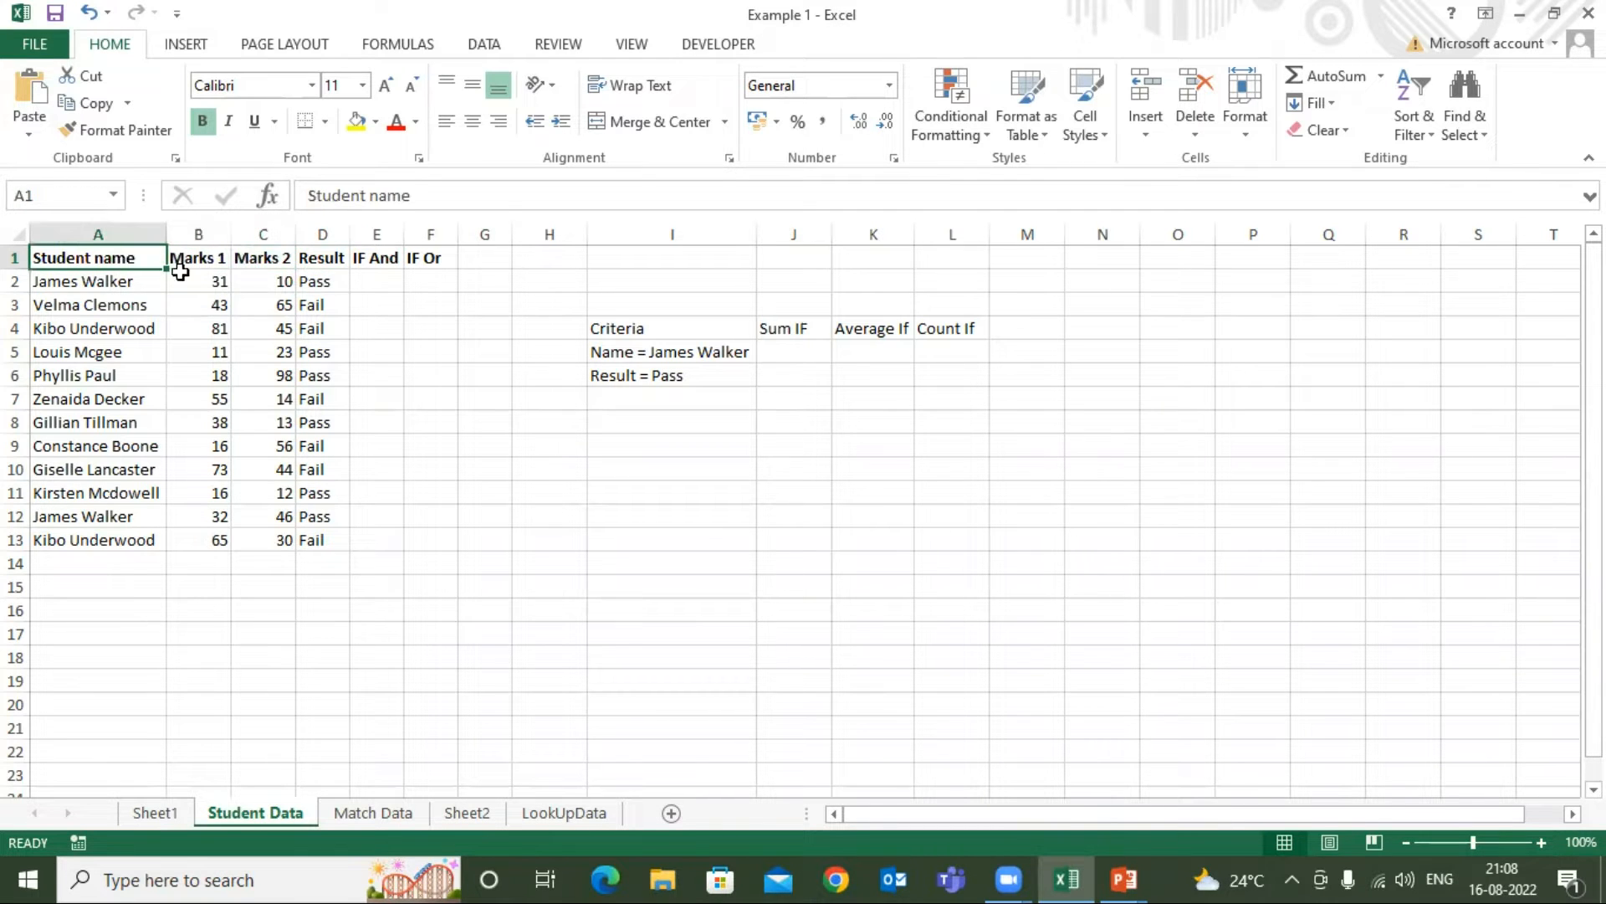
Review the IF And, IF Or, Average If and Count If headings alongside the student marks data
left_click(380, 260)
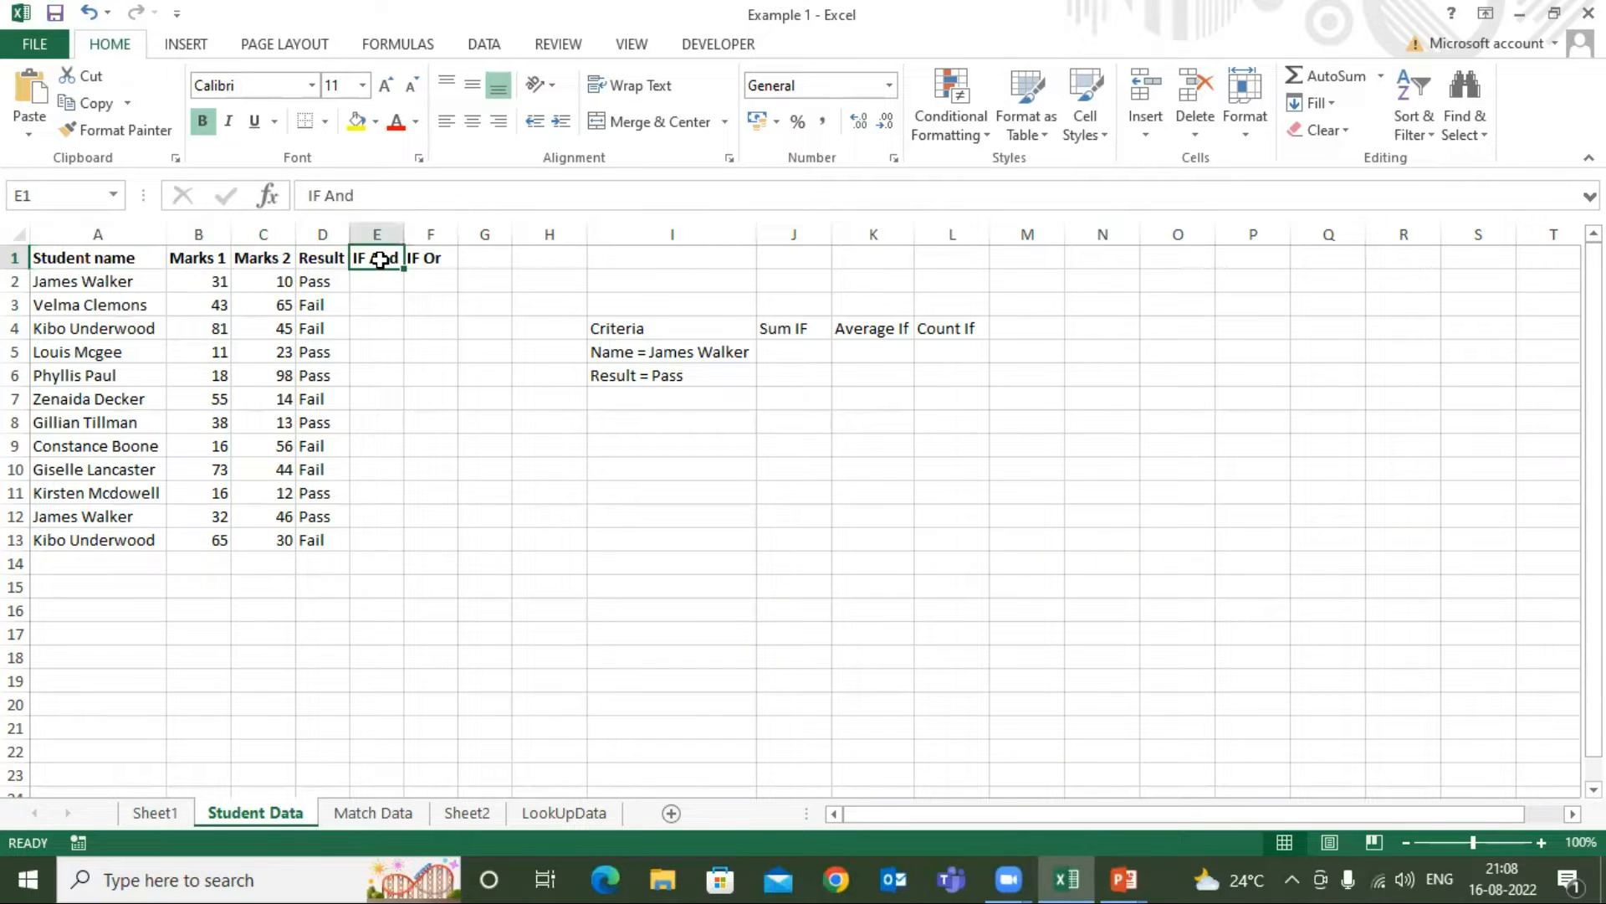
left_click(424, 261)
left_click(871, 336)
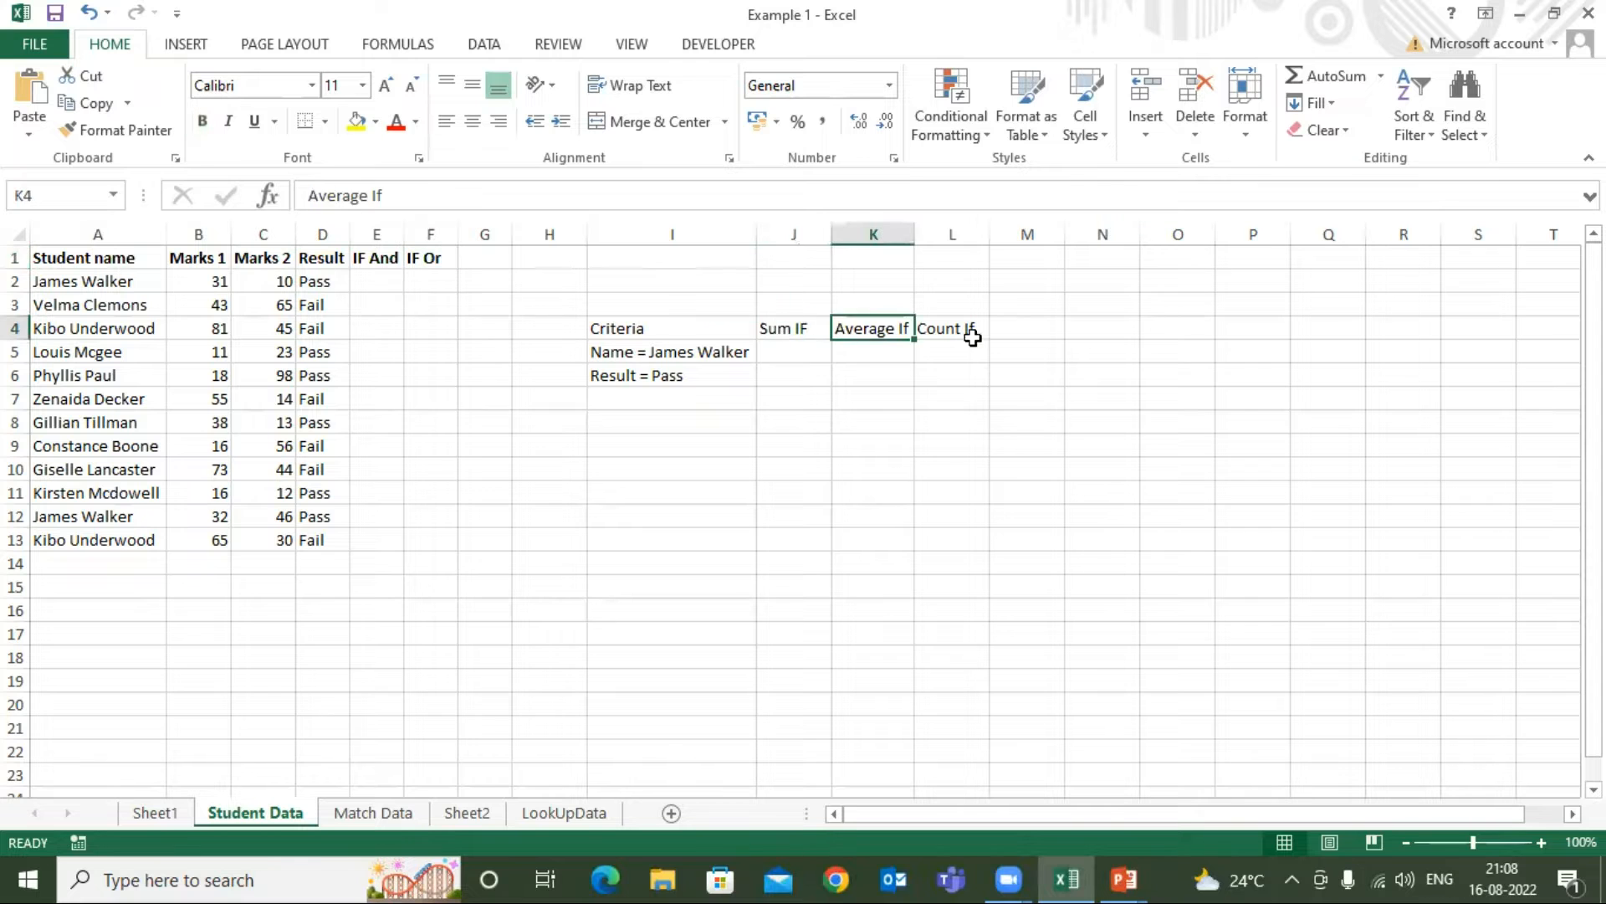
left_click(972, 336)
left_click_drag(130, 264, 249, 528)
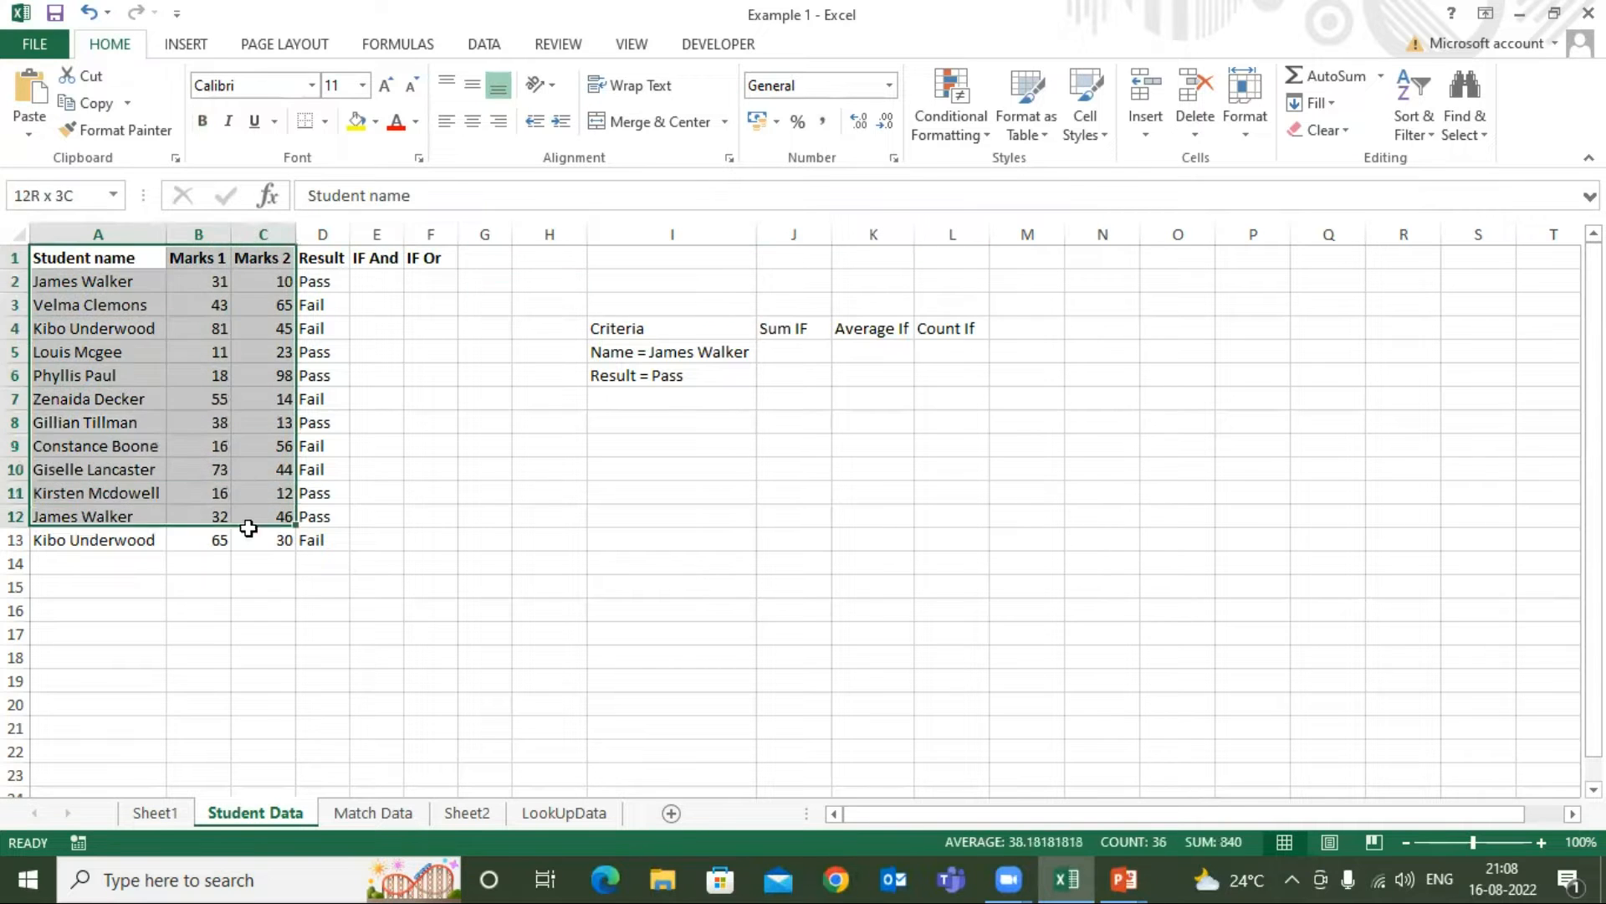
left_click(249, 532)
left_click(99, 258)
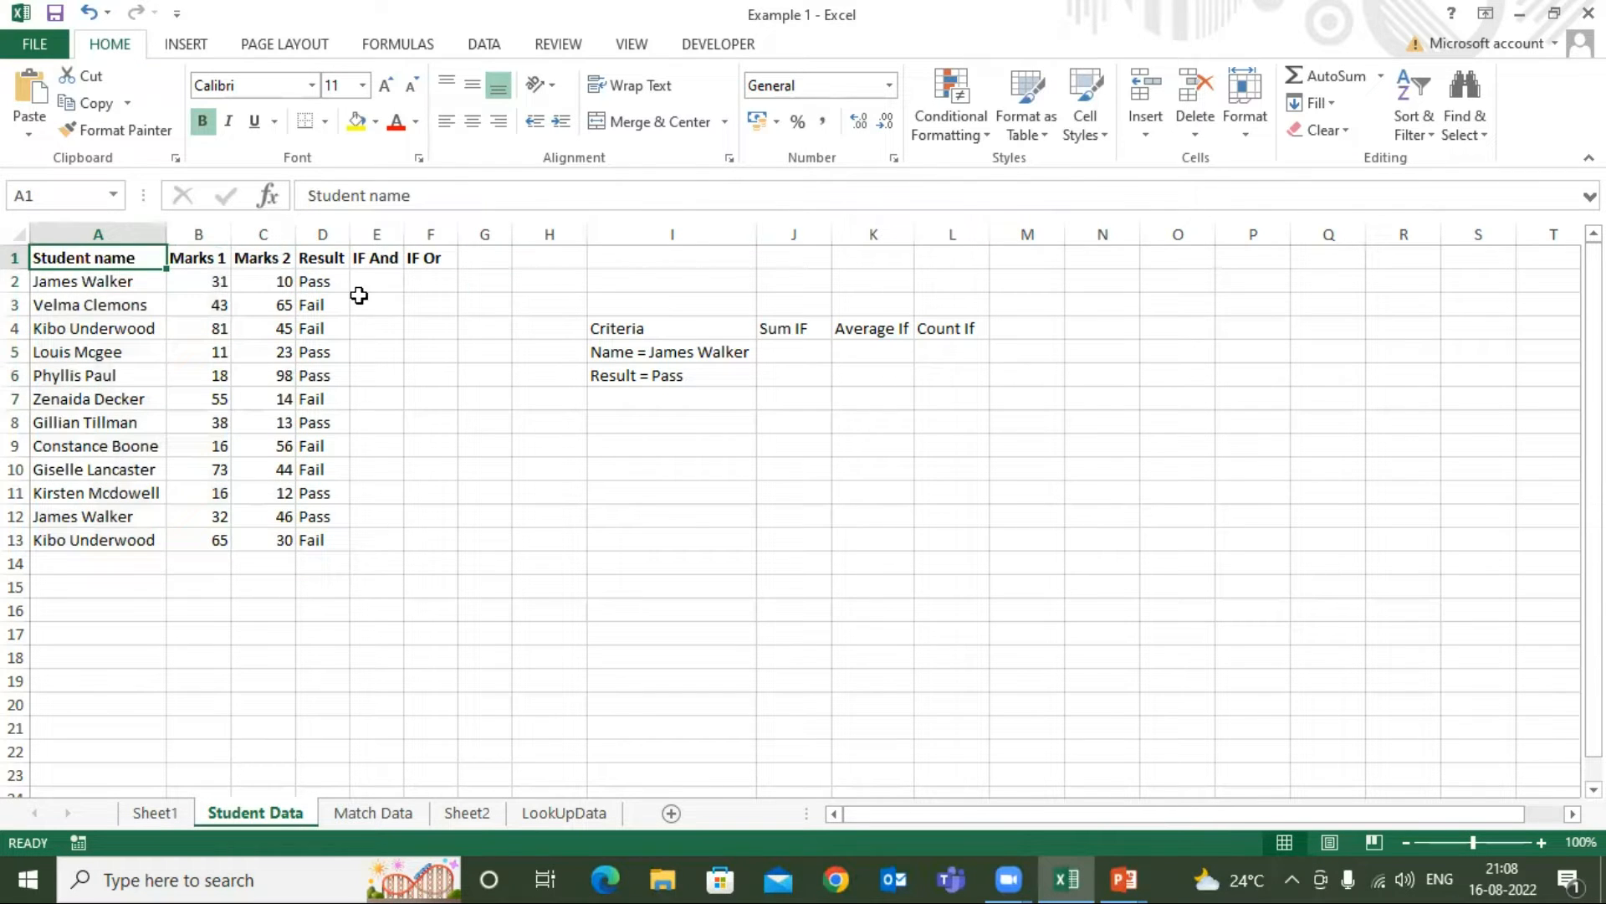
left_click(386, 258)
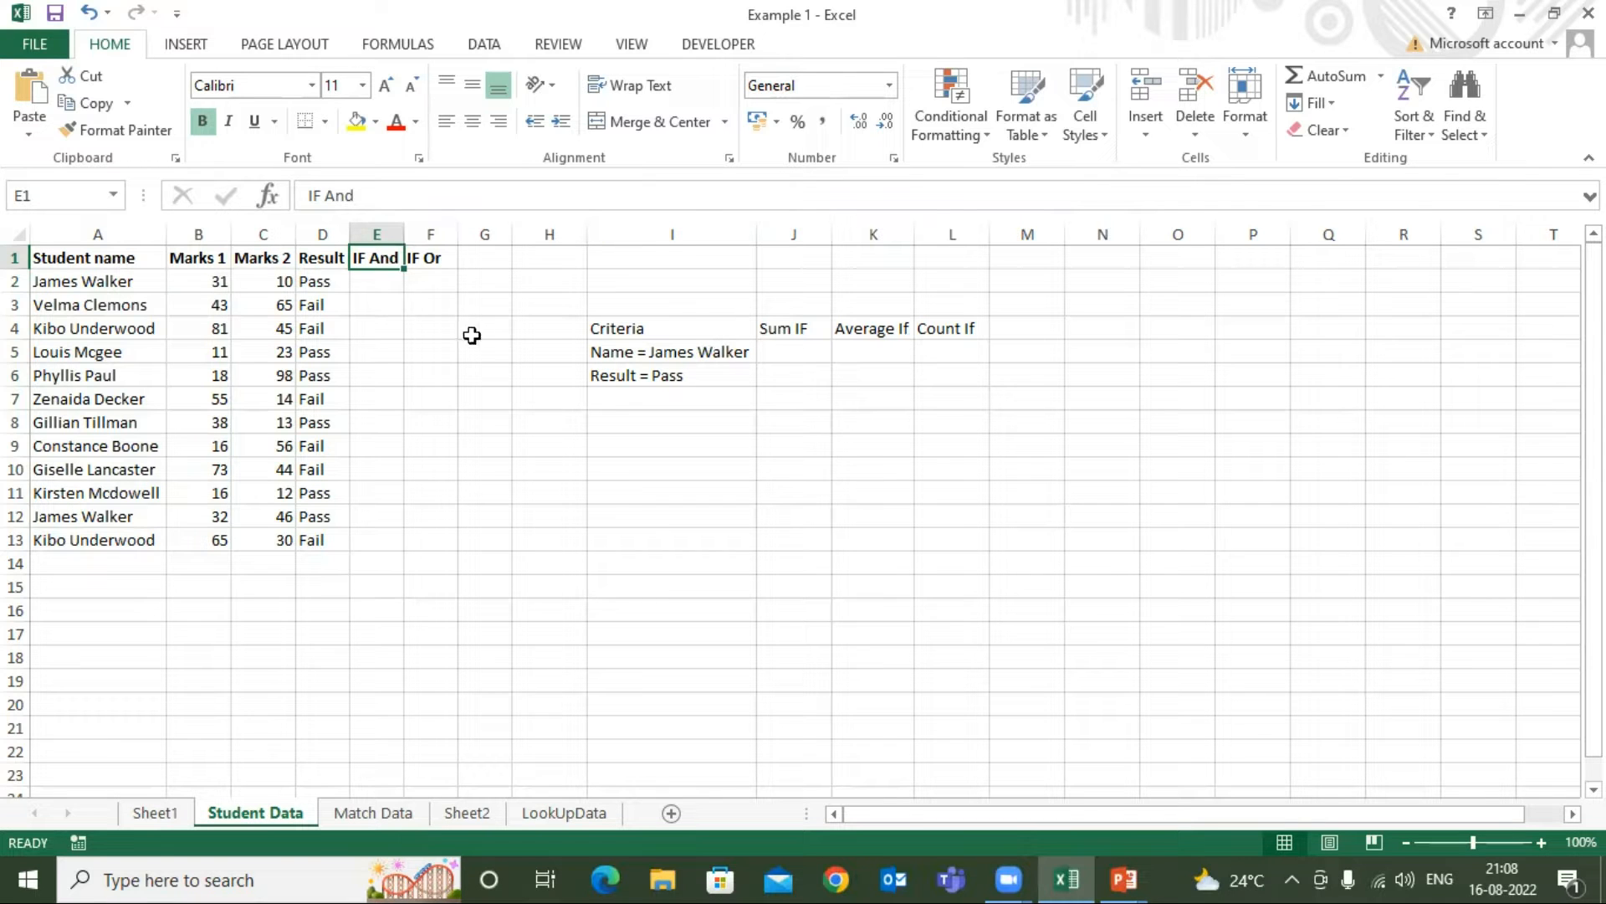
Compare the IF And column with the student names and marks it evaluates, down to row 13
left_click(132, 259)
left_click(380, 259)
left_click(104, 257)
left_click(383, 259)
left_click_drag(102, 258, 269, 539)
left_click(516, 371)
left_click(60, 260)
left_click(88, 281)
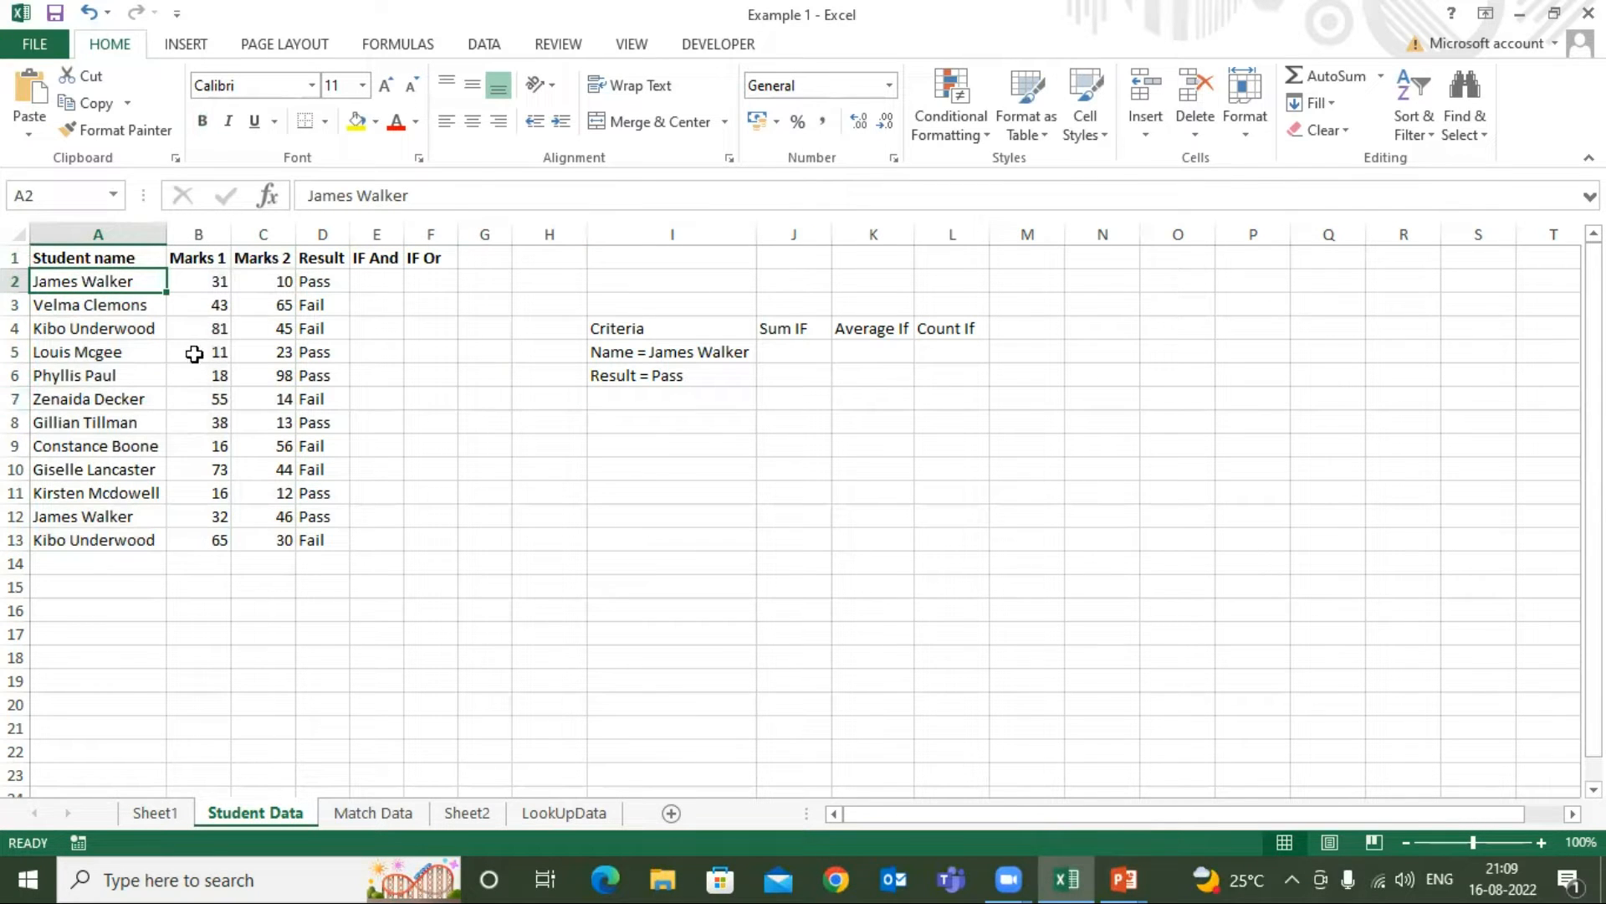
double_click(260, 281)
left_click(387, 283)
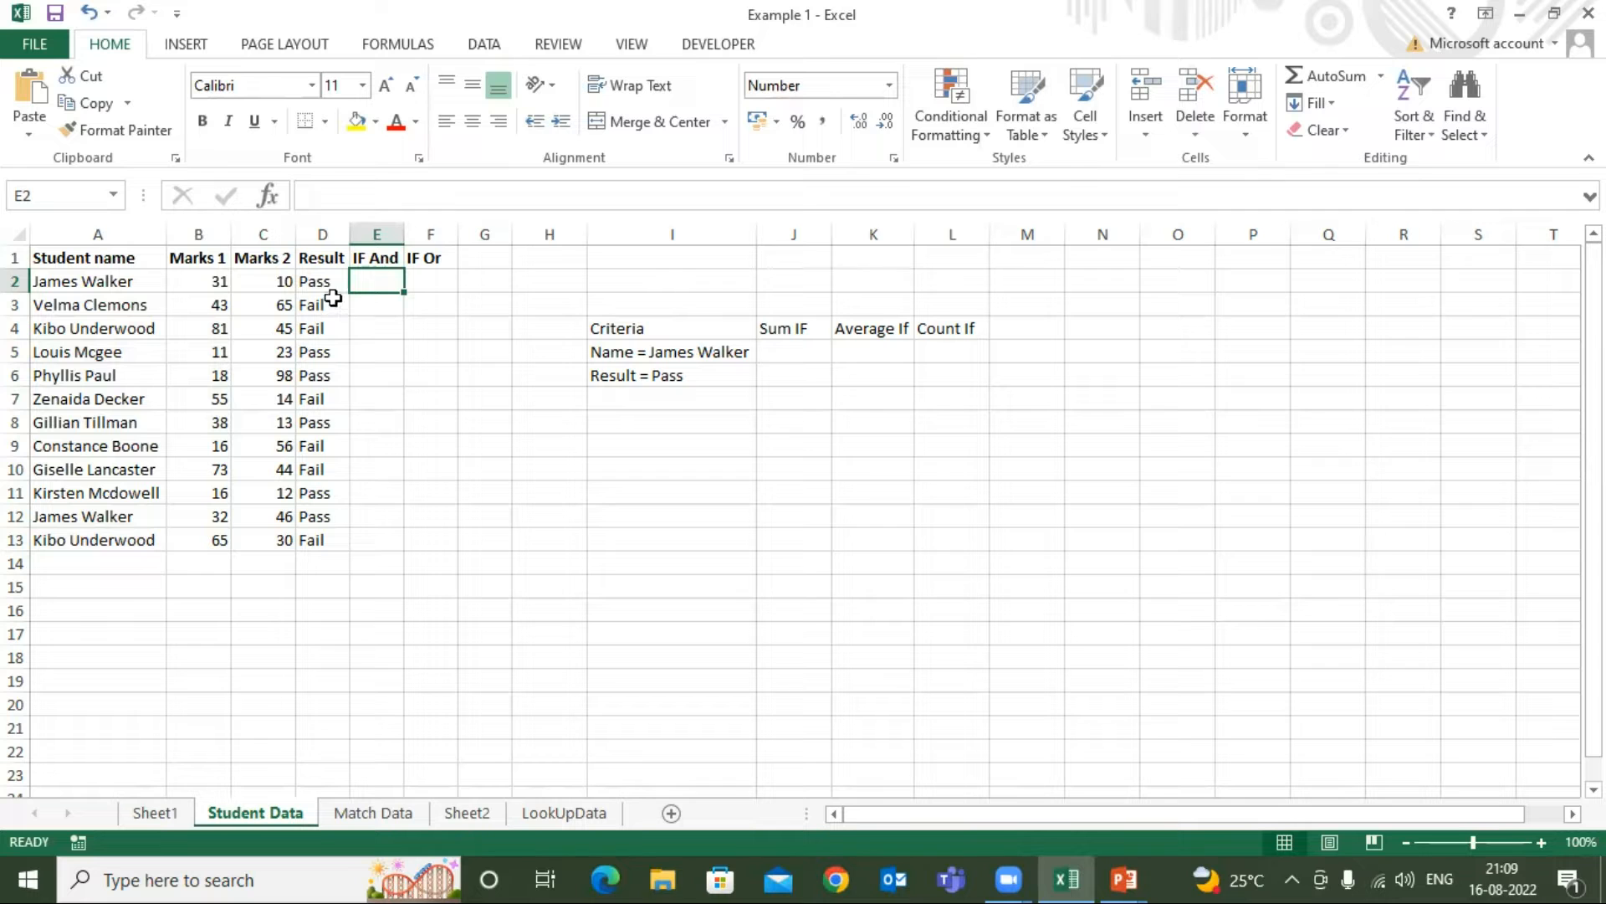
Inspect the first student's Marks 1 and Marks 2 values in row 2 as the two conditions to test
left_click(195, 260)
left_click(118, 266)
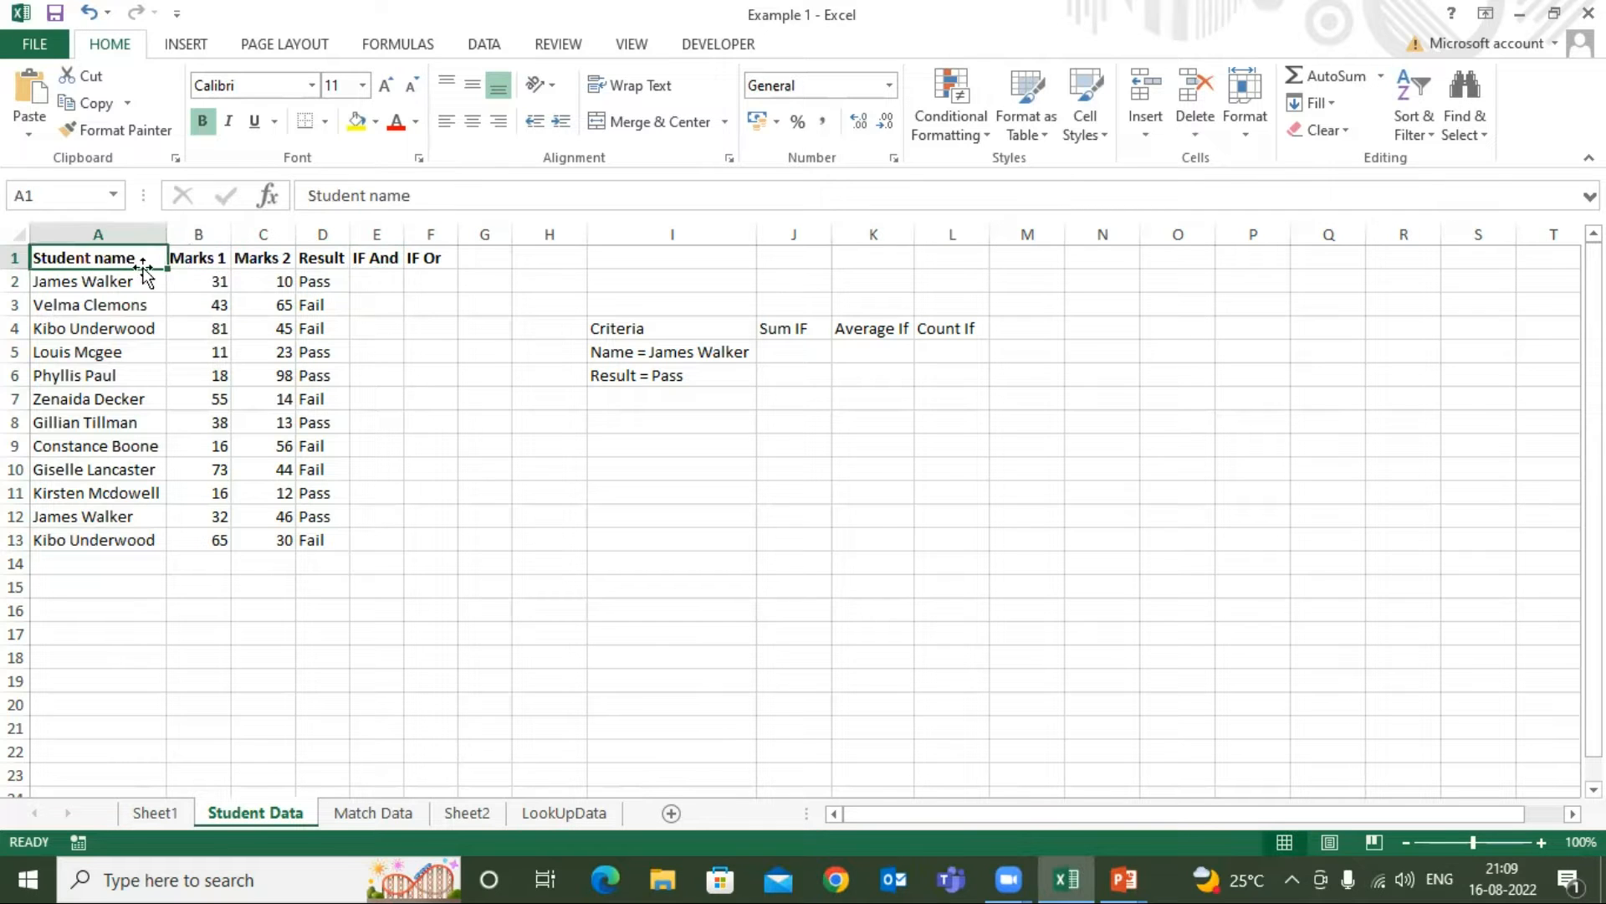
left_click(191, 259)
left_click(203, 283)
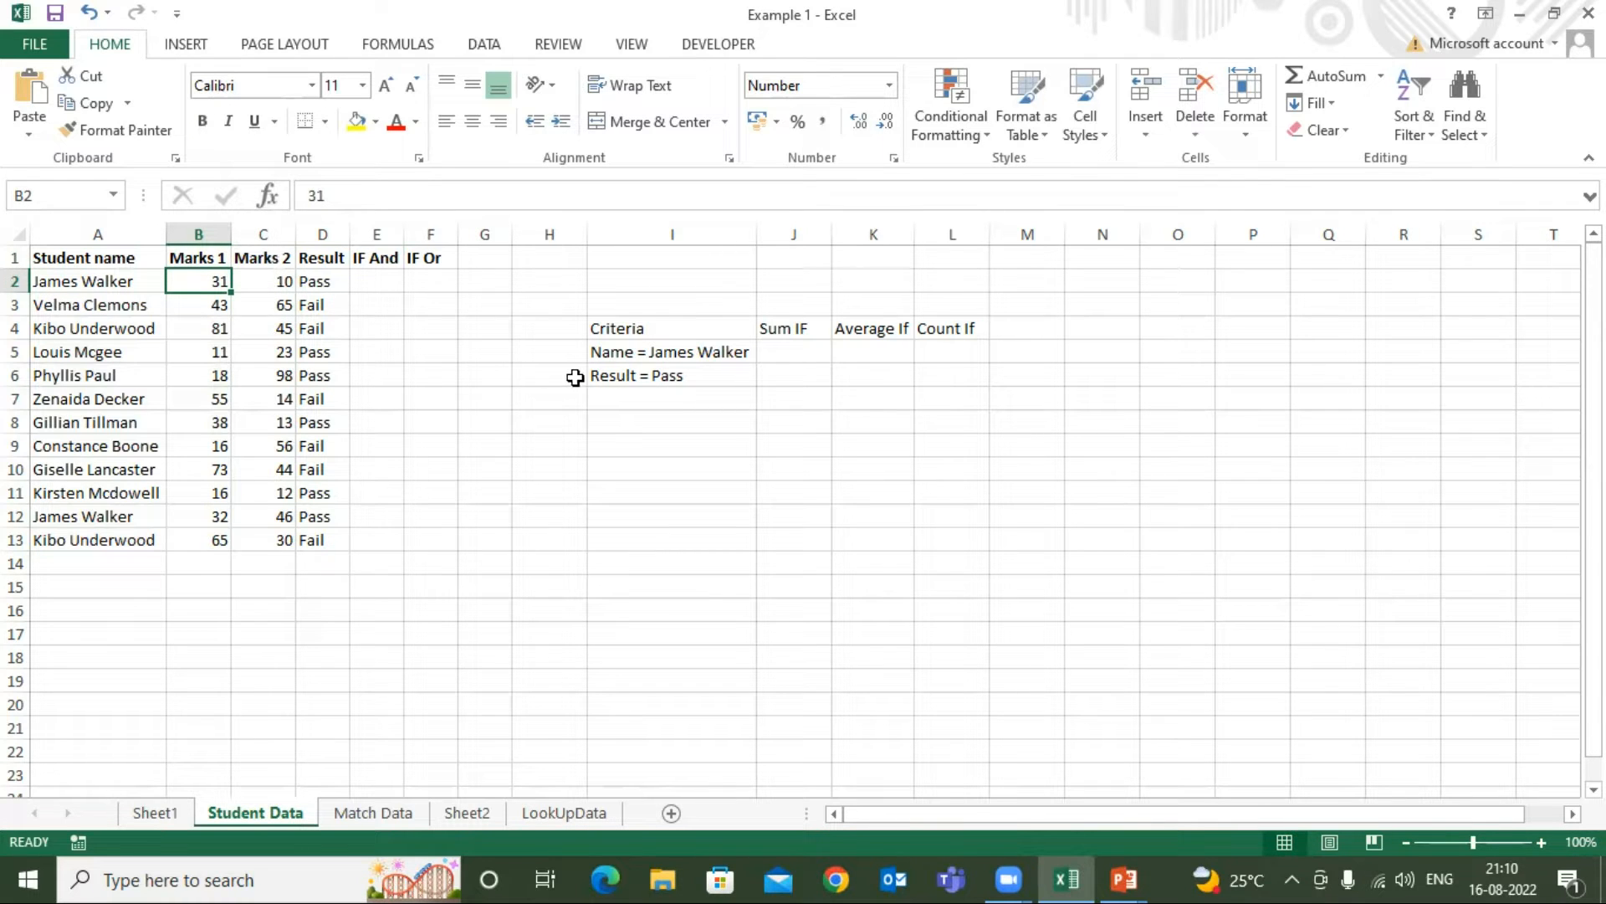
left_click(256, 283)
left_click(213, 283)
left_click(245, 285)
left_click(219, 281)
left_click(274, 281)
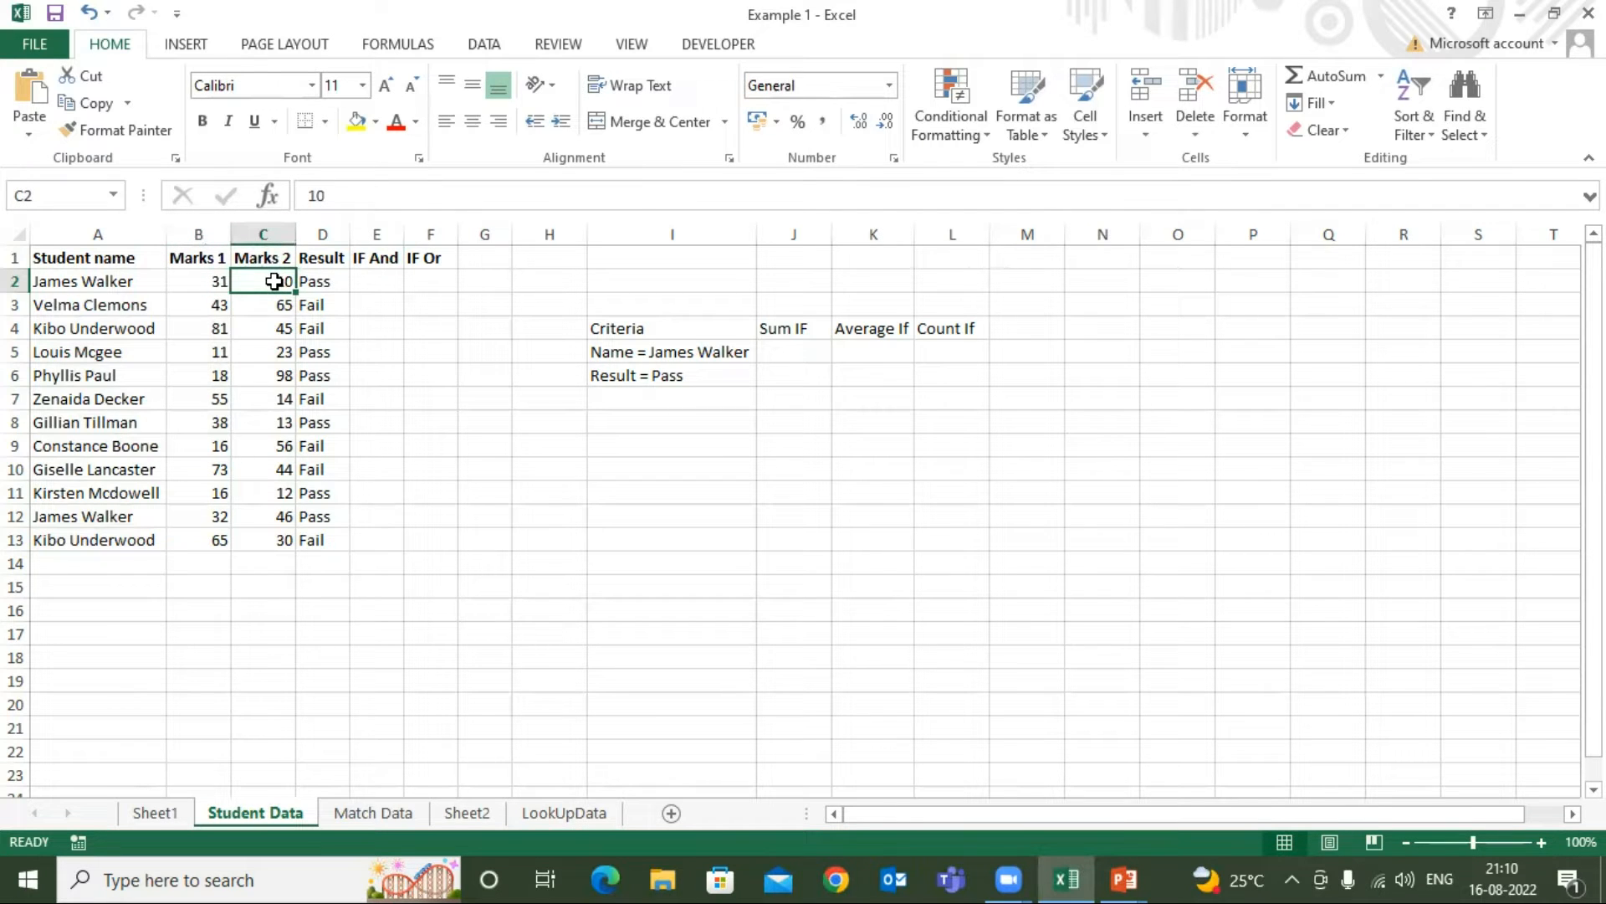
Begin an IF formula with a nested AND function in cell E2 under the IF And heading
left_click(375, 281)
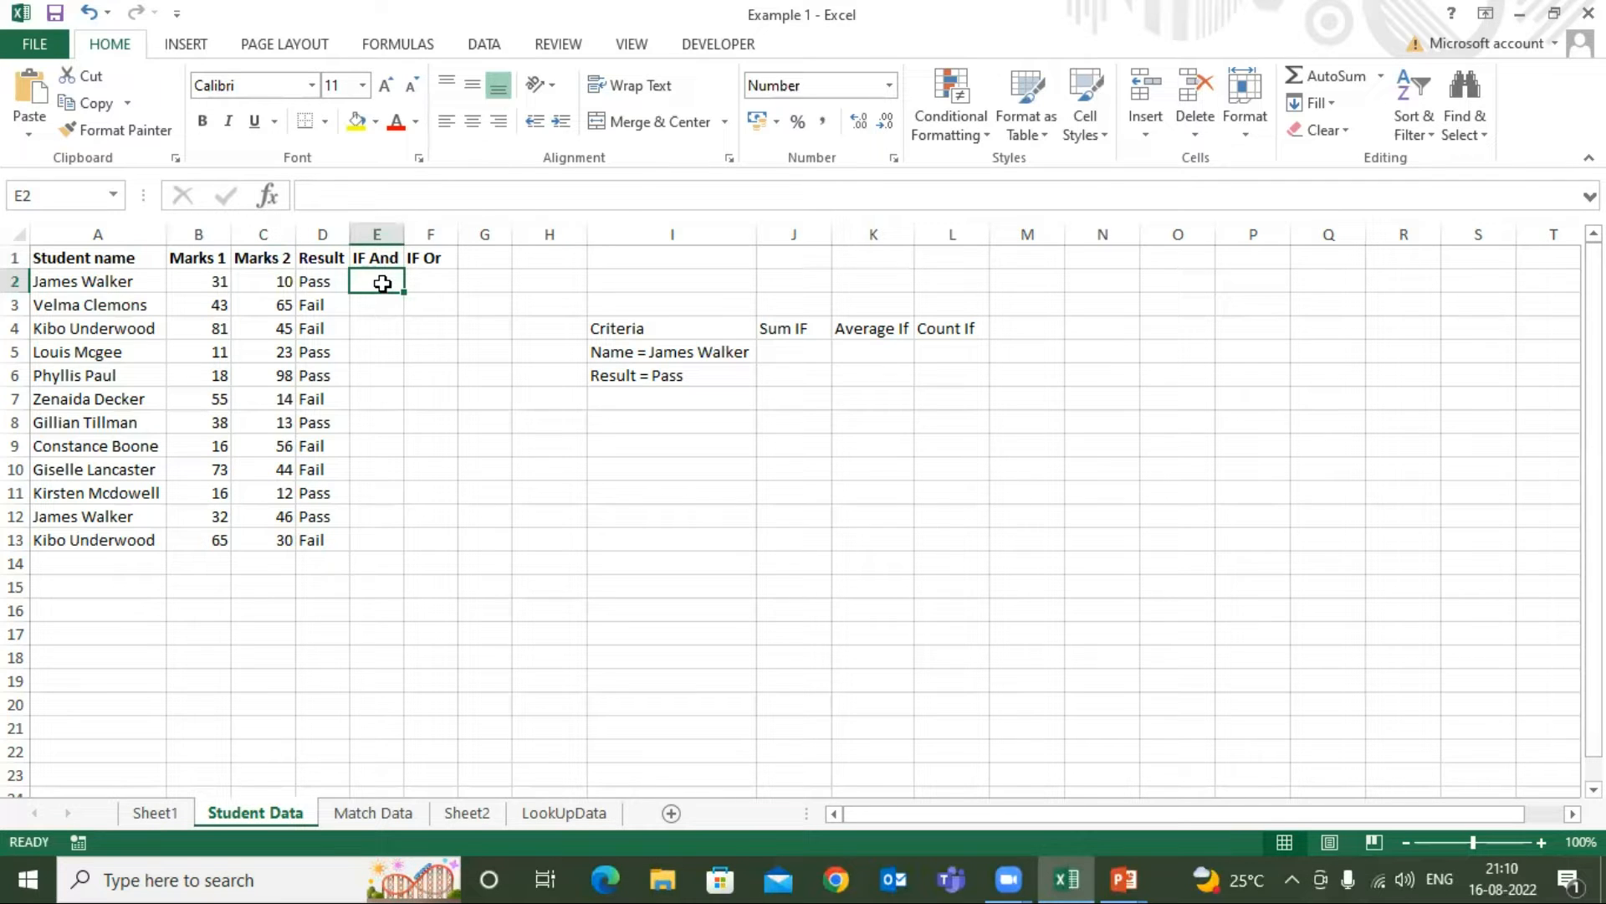
left_click(383, 259)
left_click(383, 281)
left_click(382, 259)
left_click(383, 280)
type("=if")
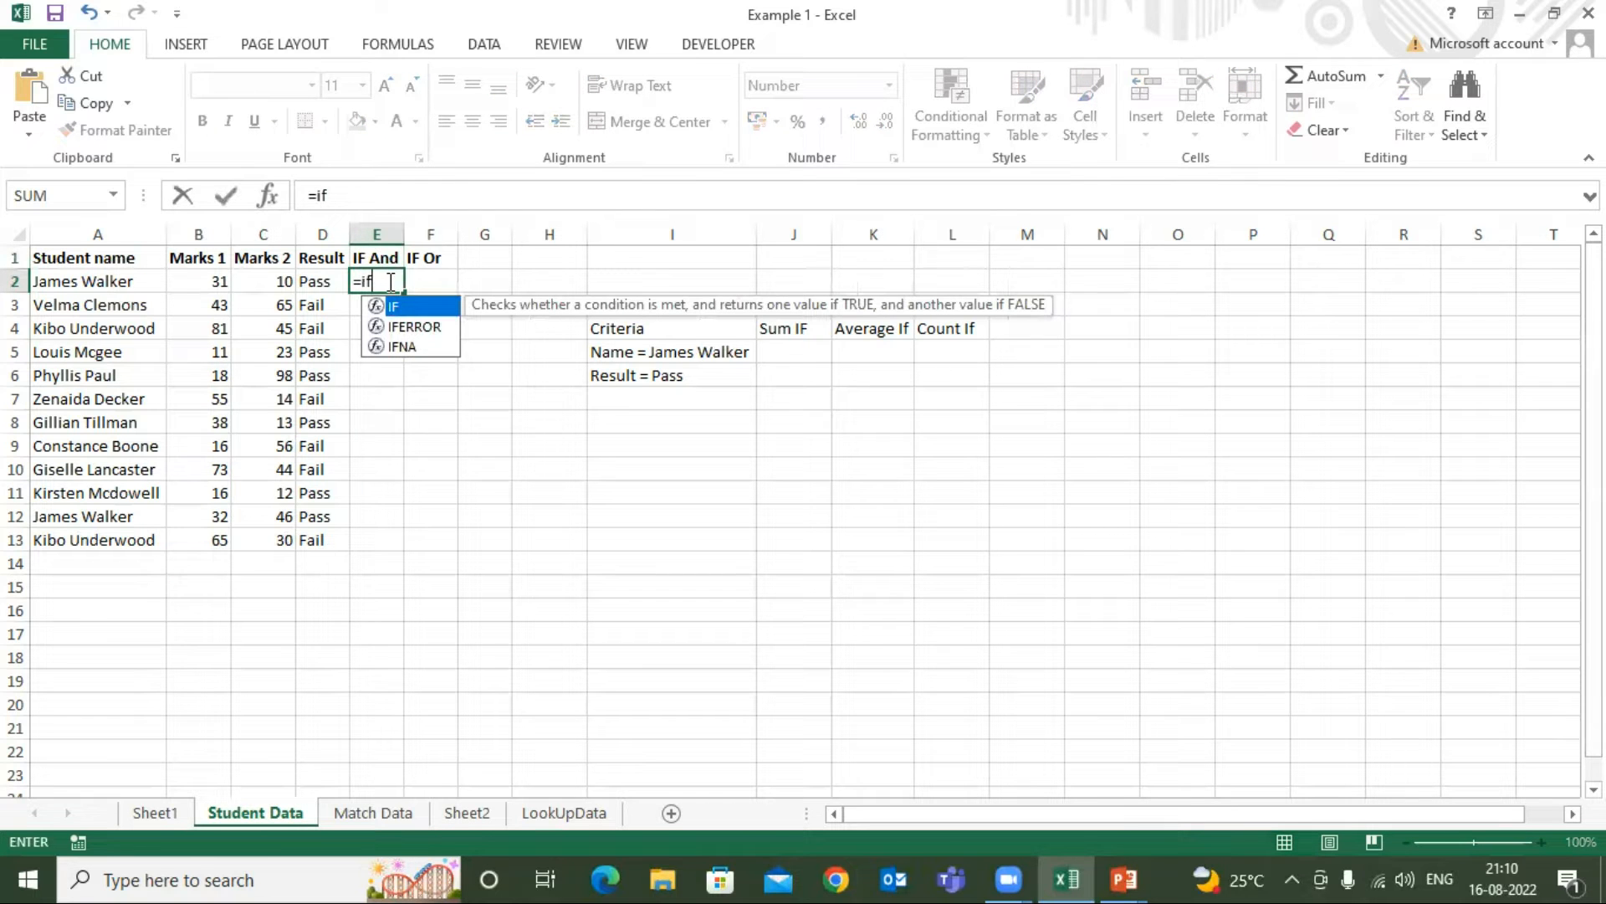
key("Tab")
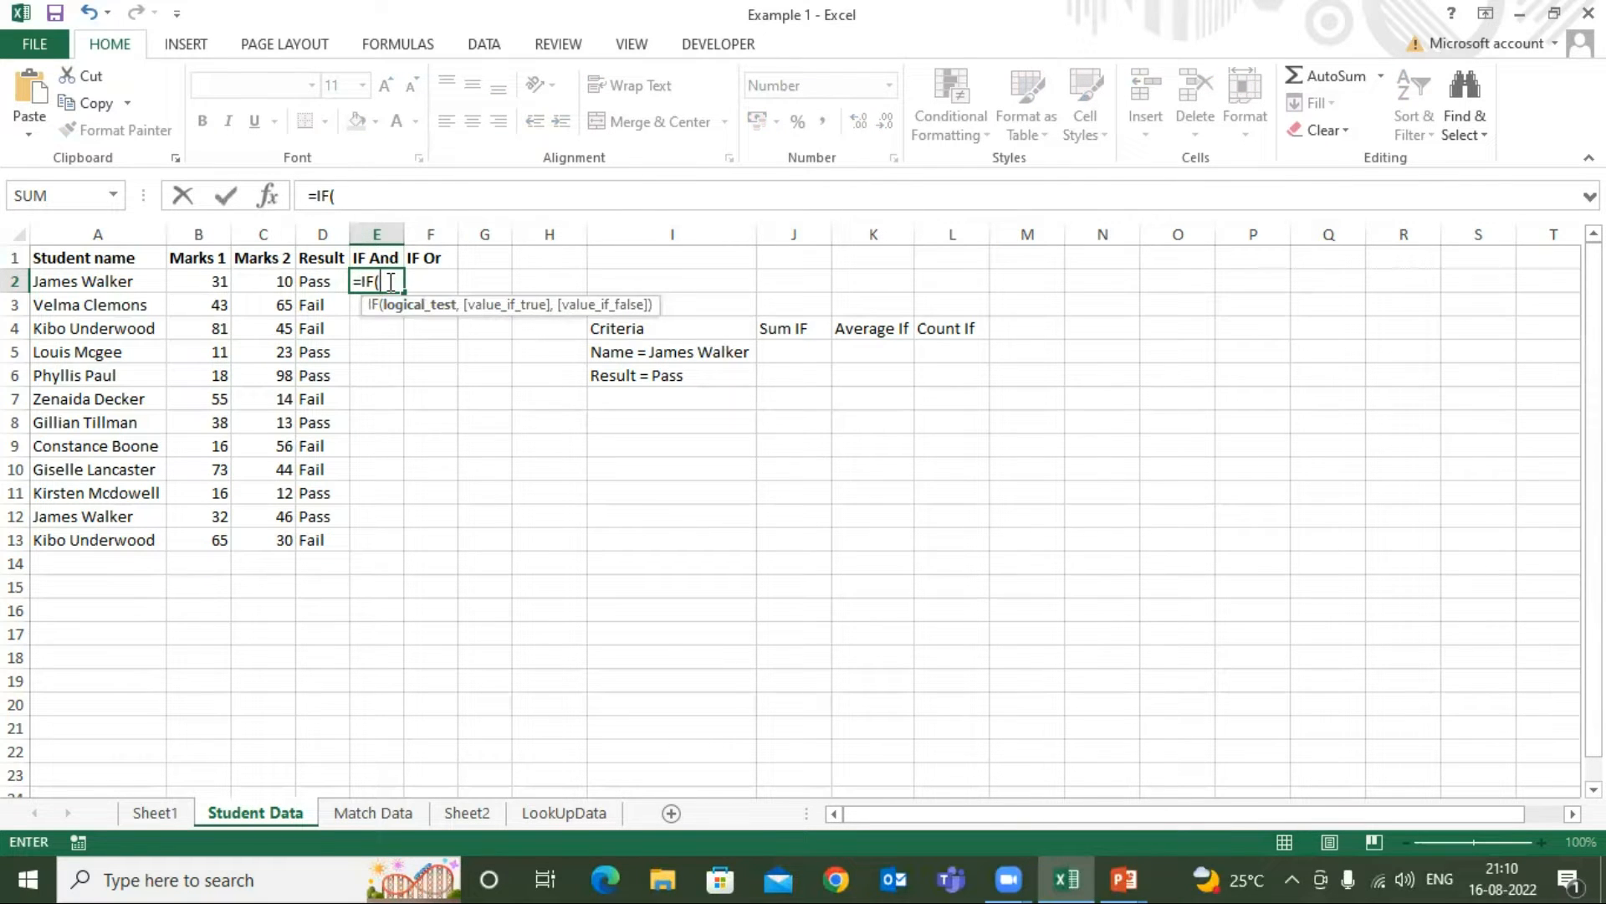
type("and")
key("Tab")
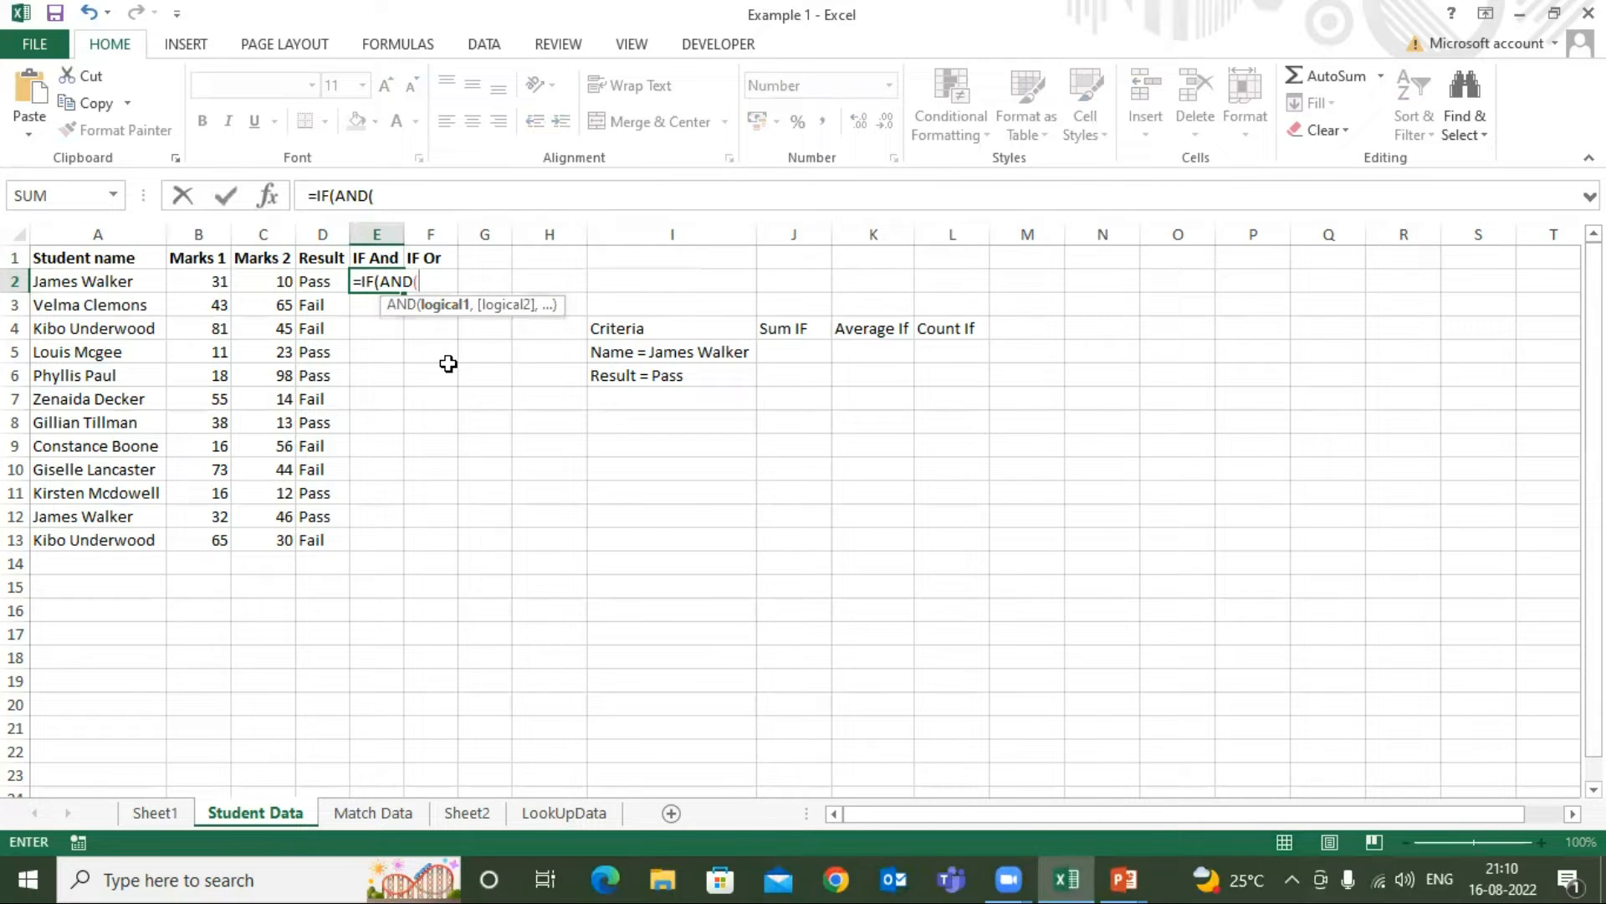
Add the conditions B2>30 and C2>10 to the AND function and complete it as the IF logical test
left_click(198, 279)
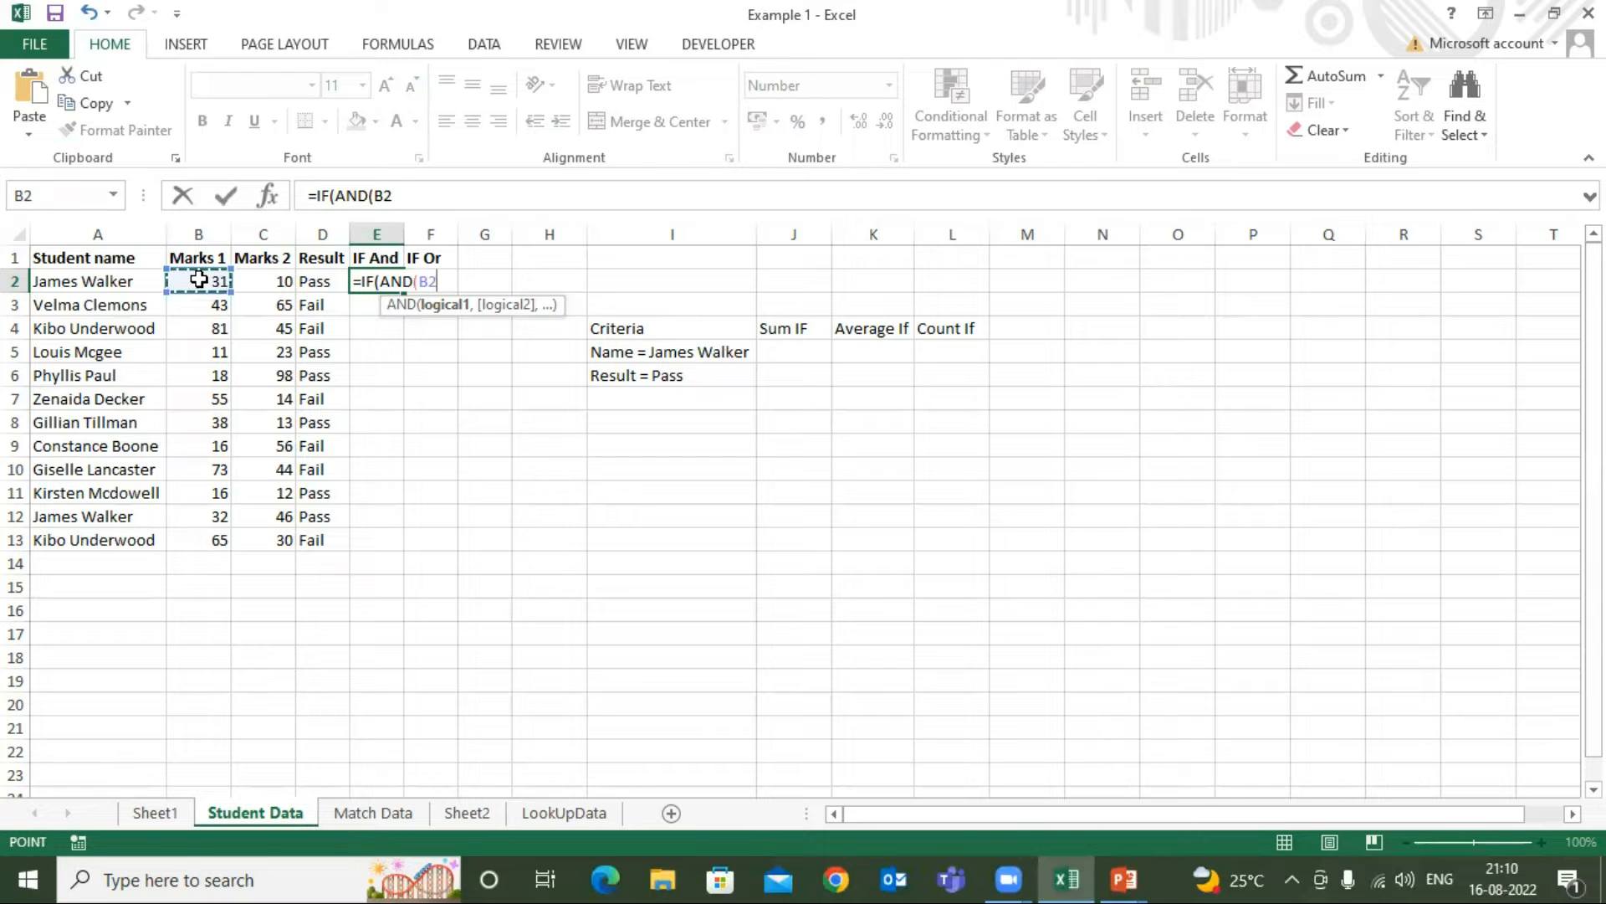
type(">30")
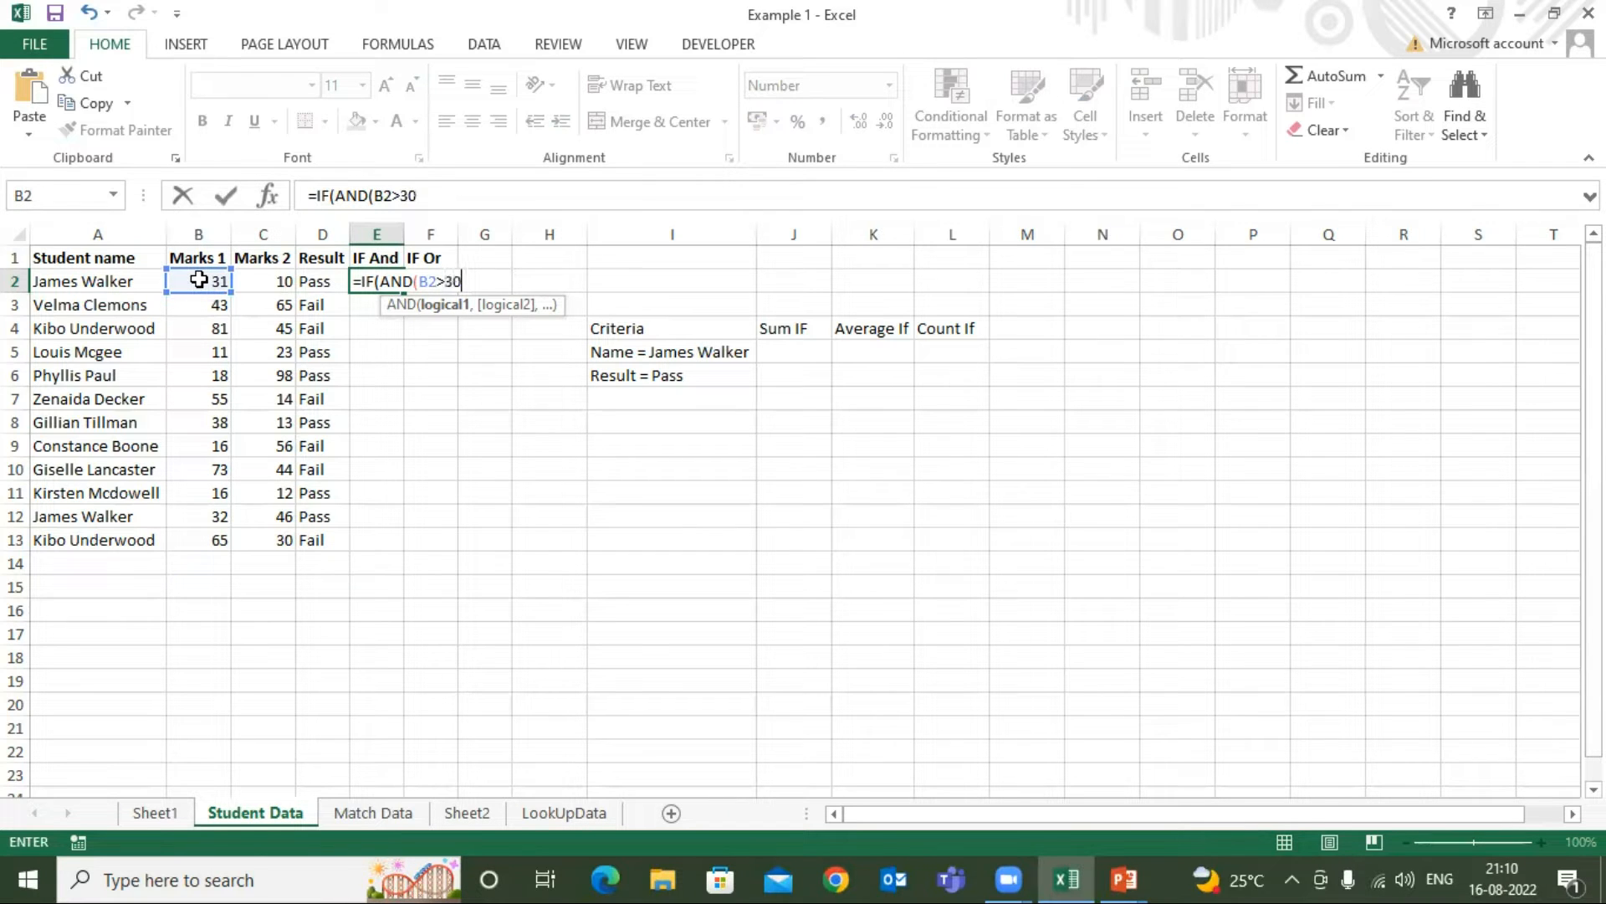
type(",")
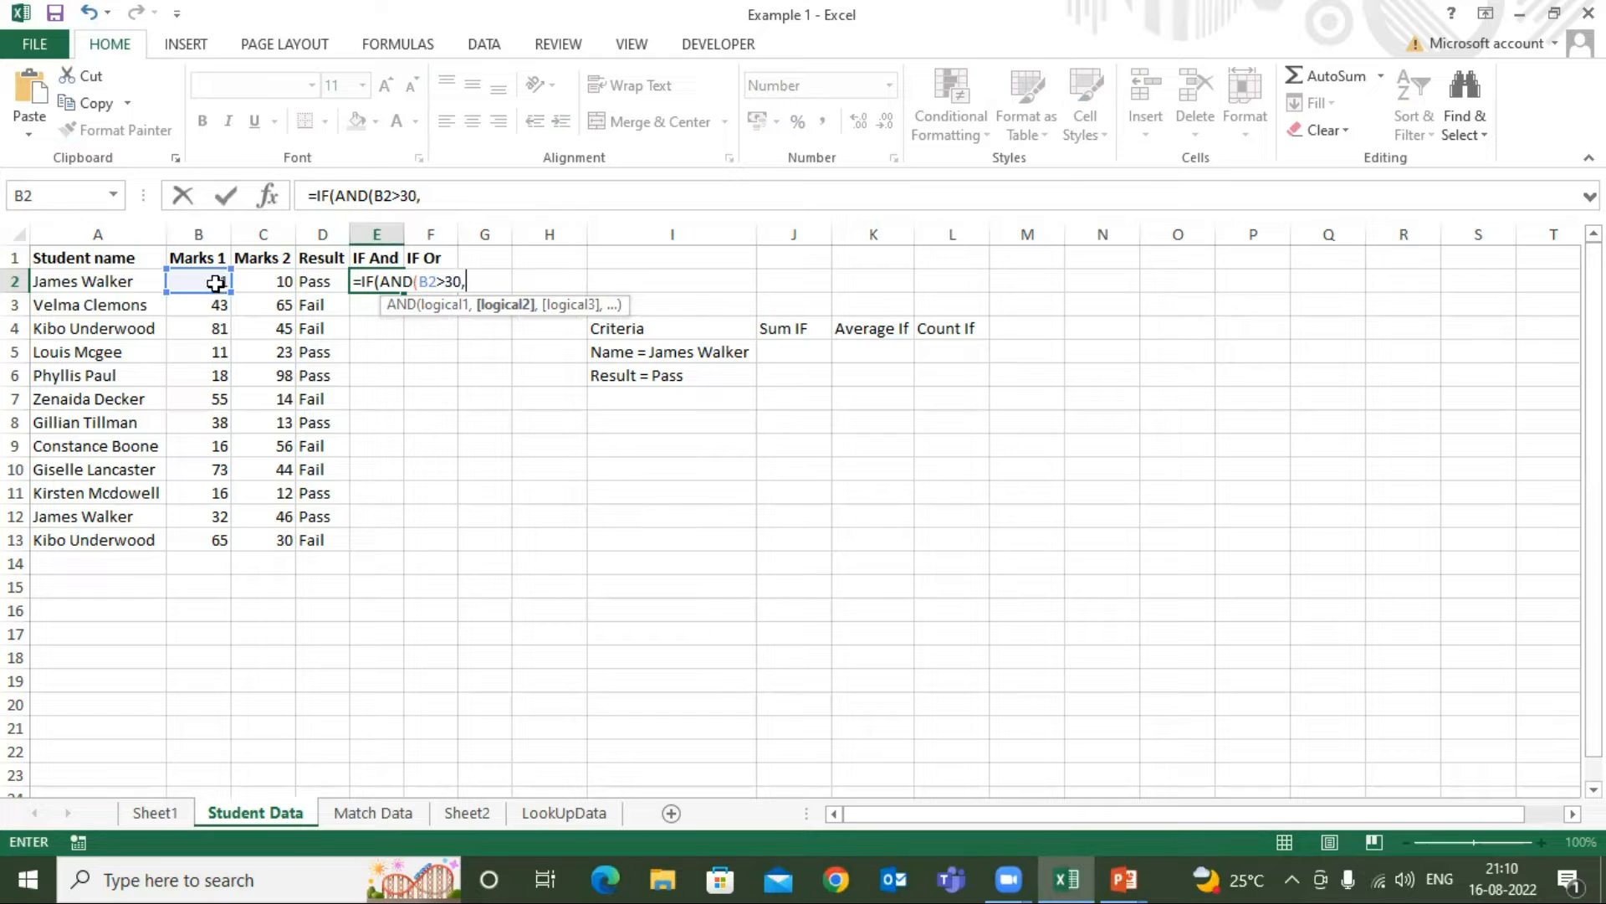
left_click(274, 278)
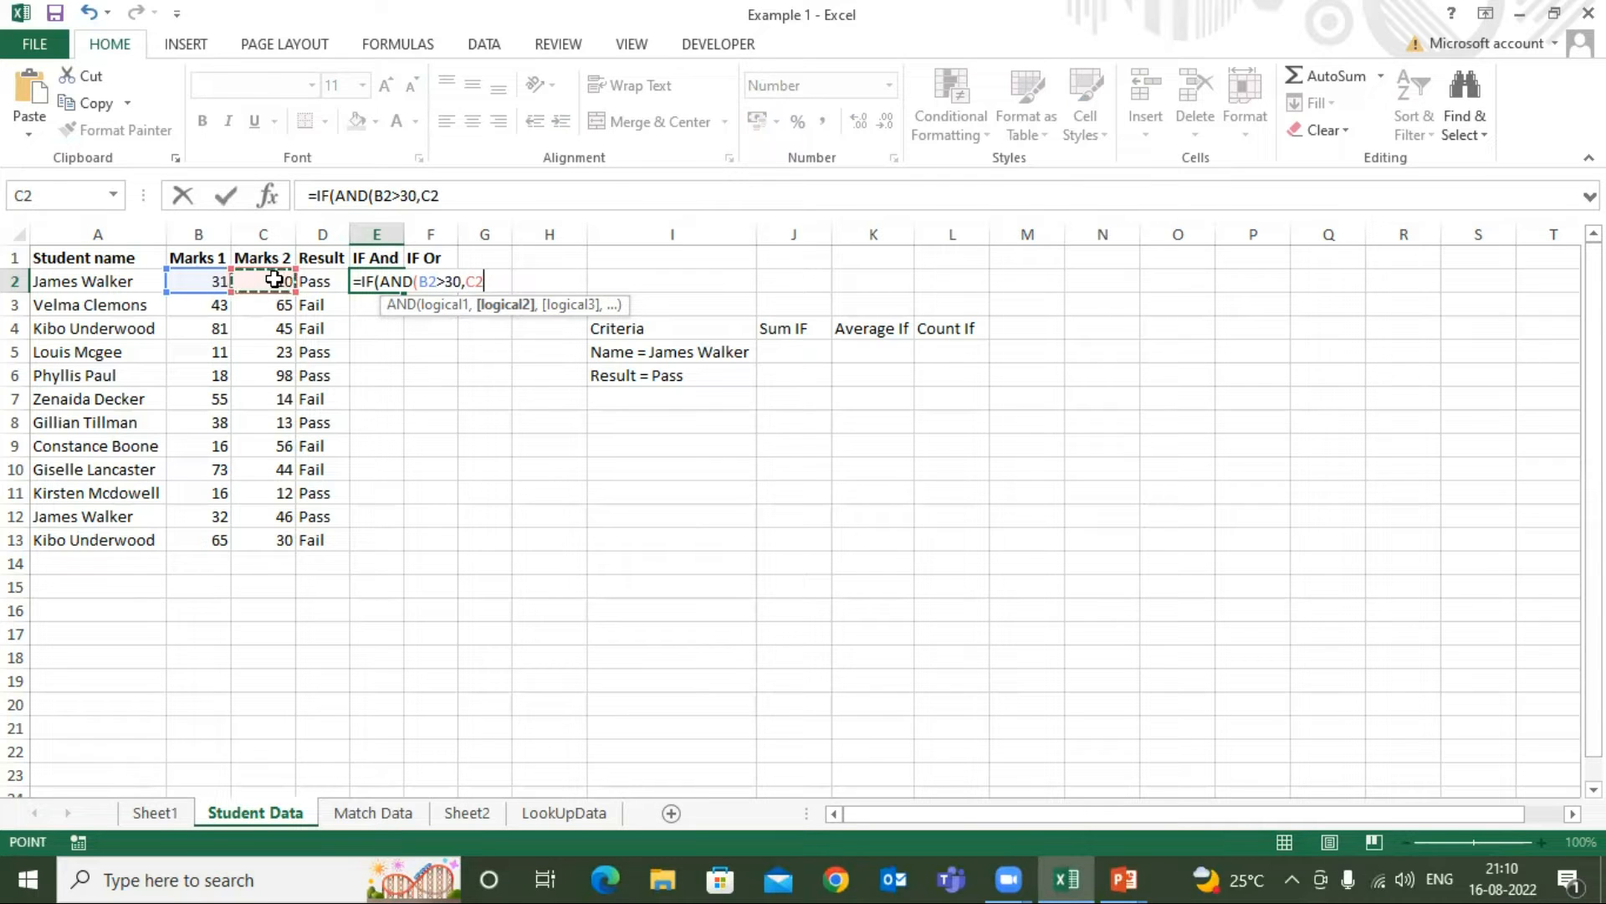
type(">10),")
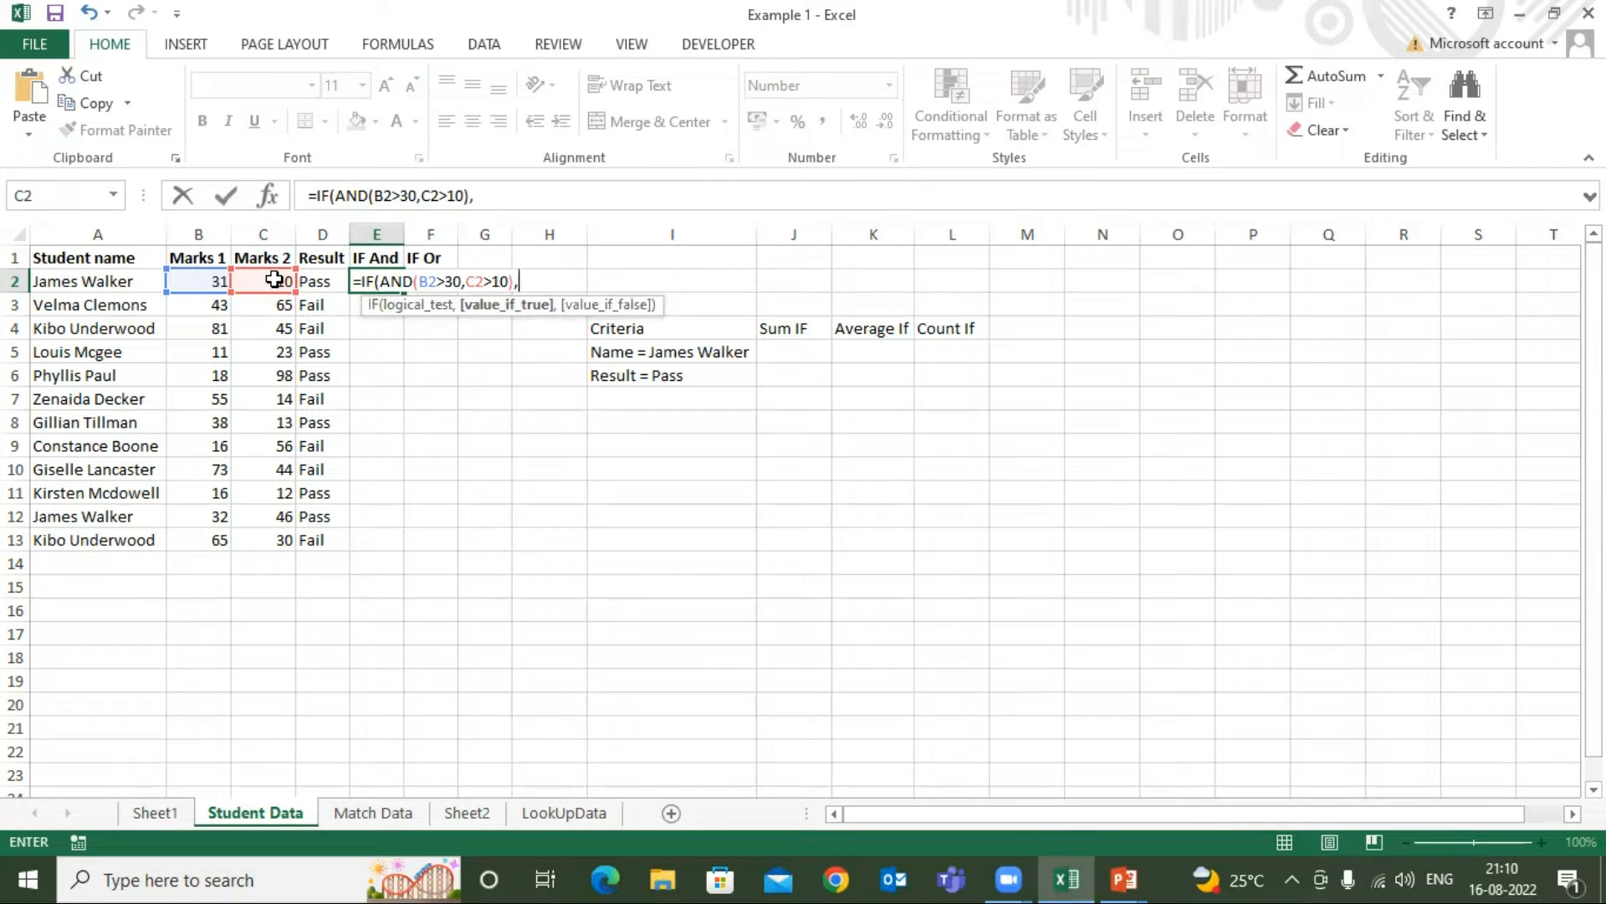
type("\"True\",\"Fa")
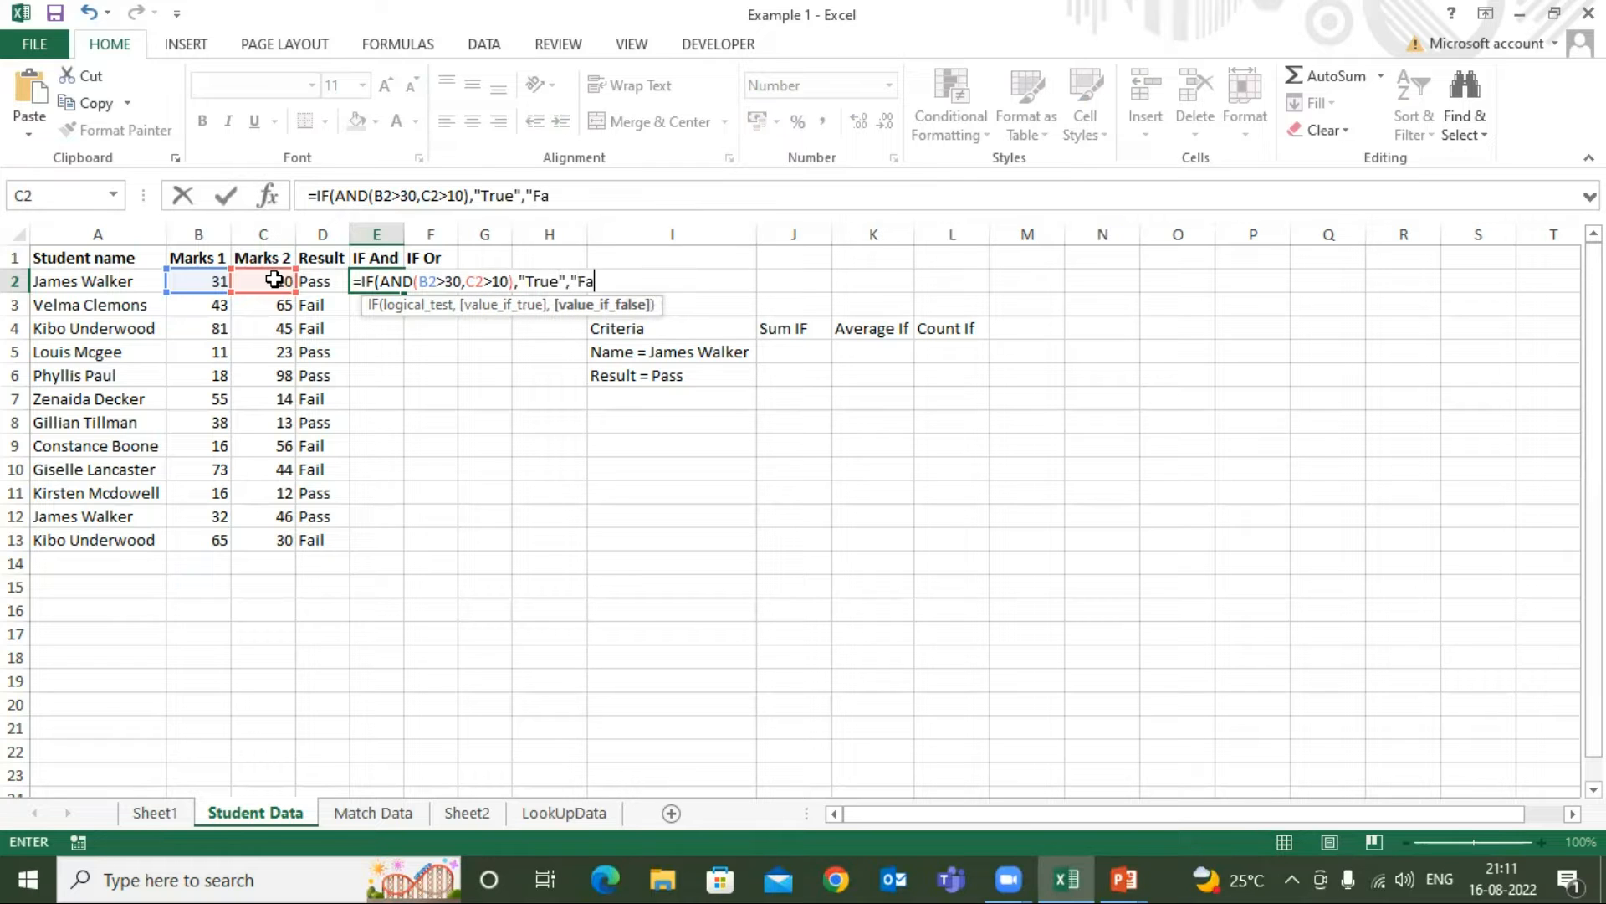
type("lse\")")
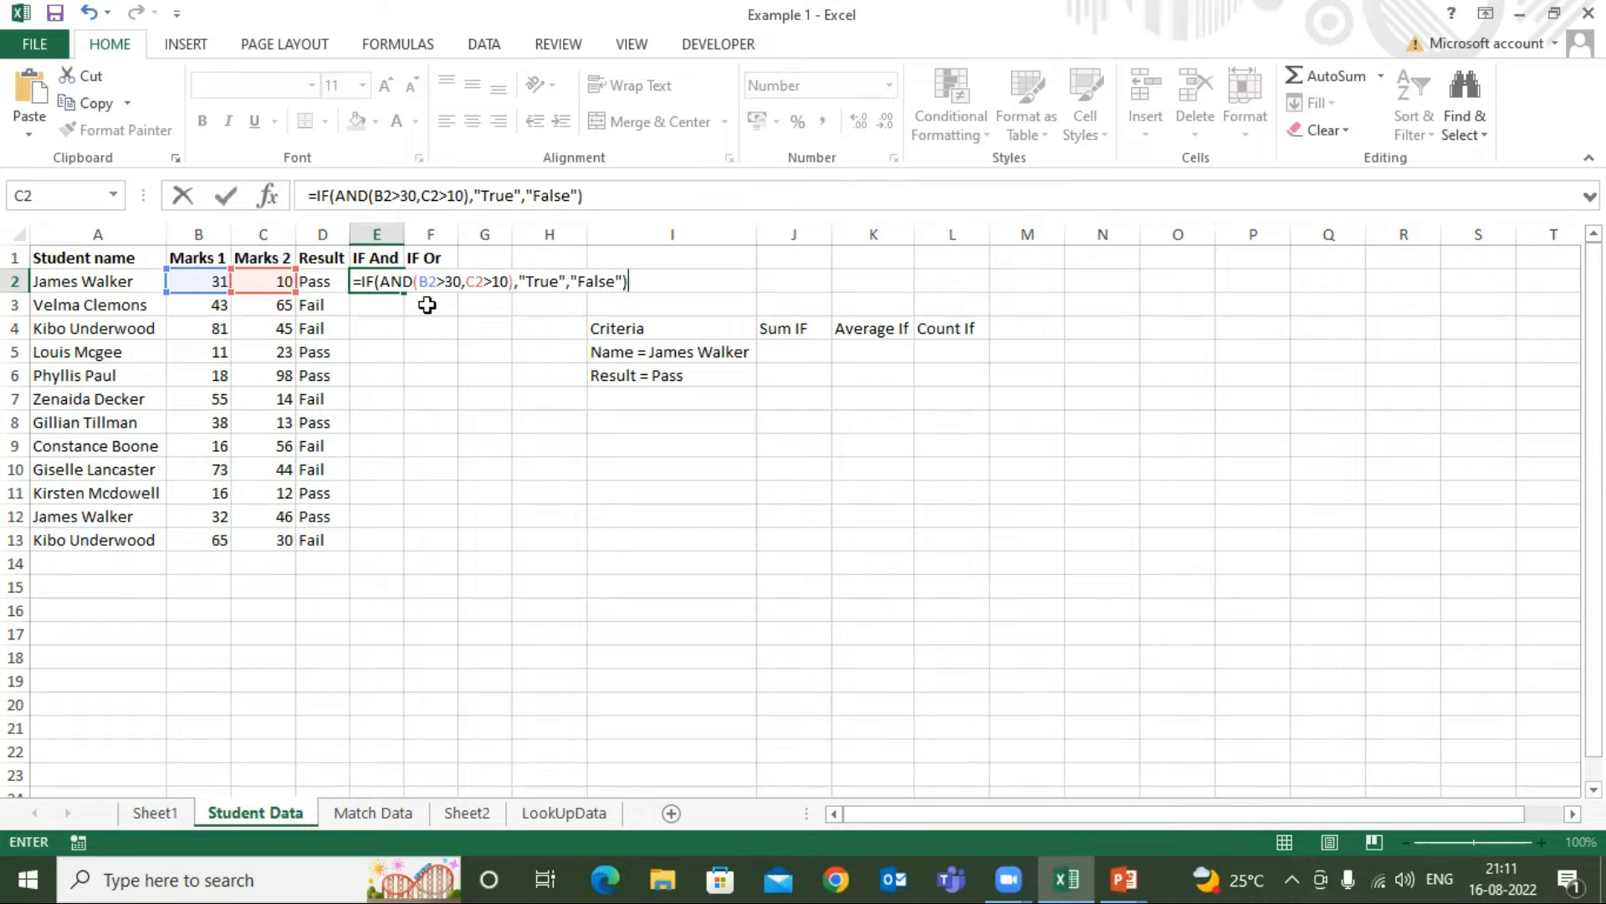
Complete the E2 formula to return "True" when both conditions hold and "False" otherwise, and commit it
left_click(603, 197)
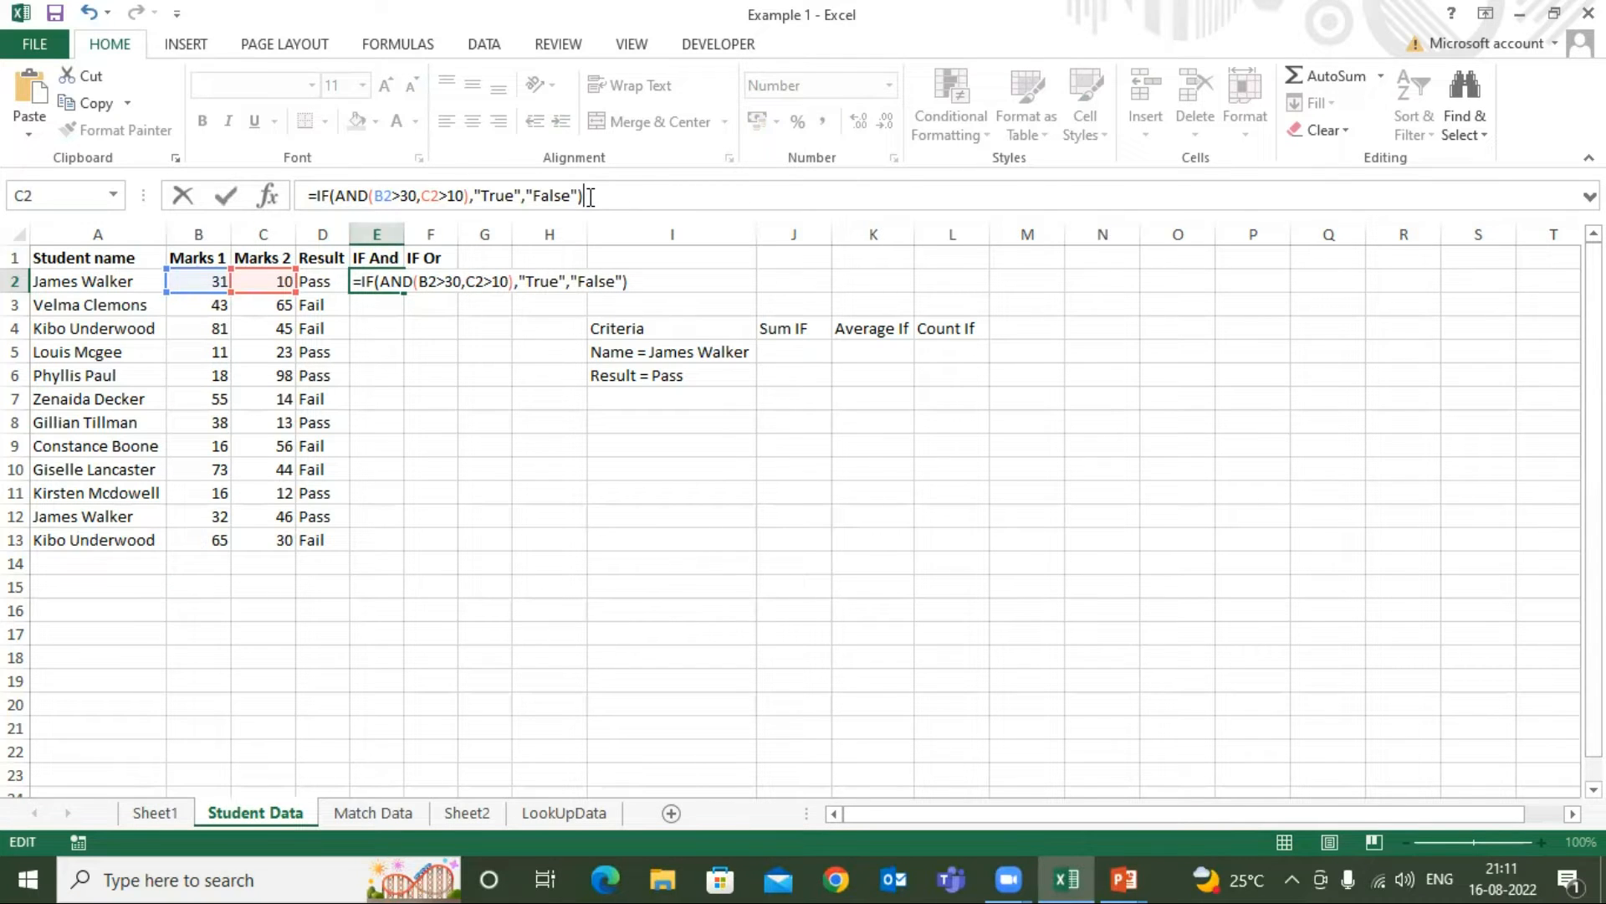
key("Return")
Fill the E2 formula down through E13 and widen column E
left_click(384, 286)
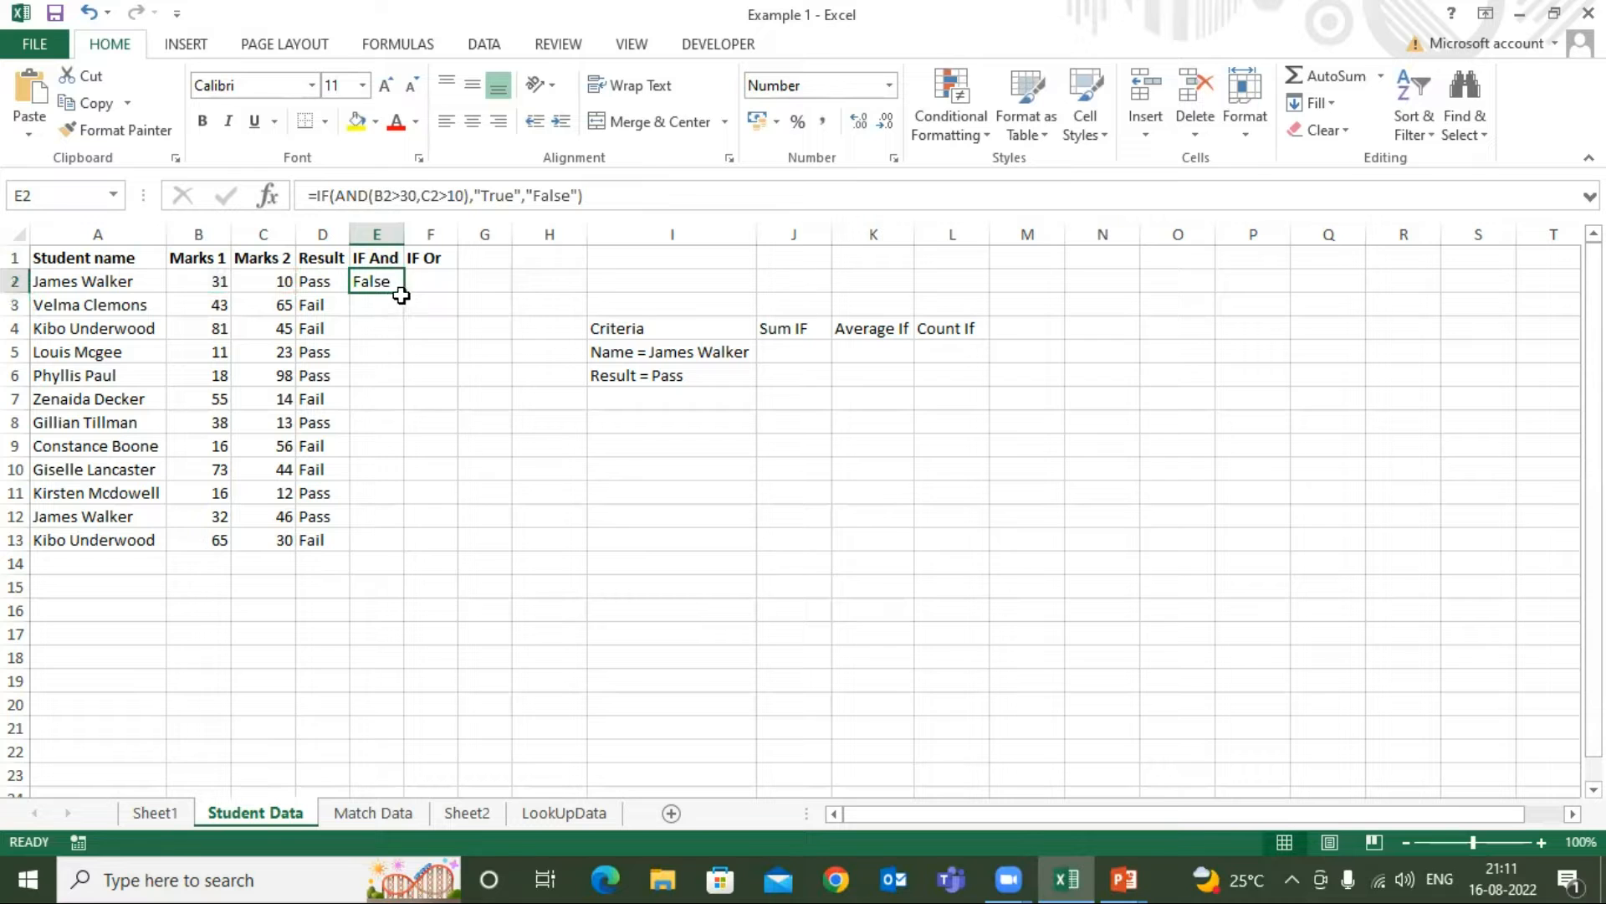
double_click(404, 292)
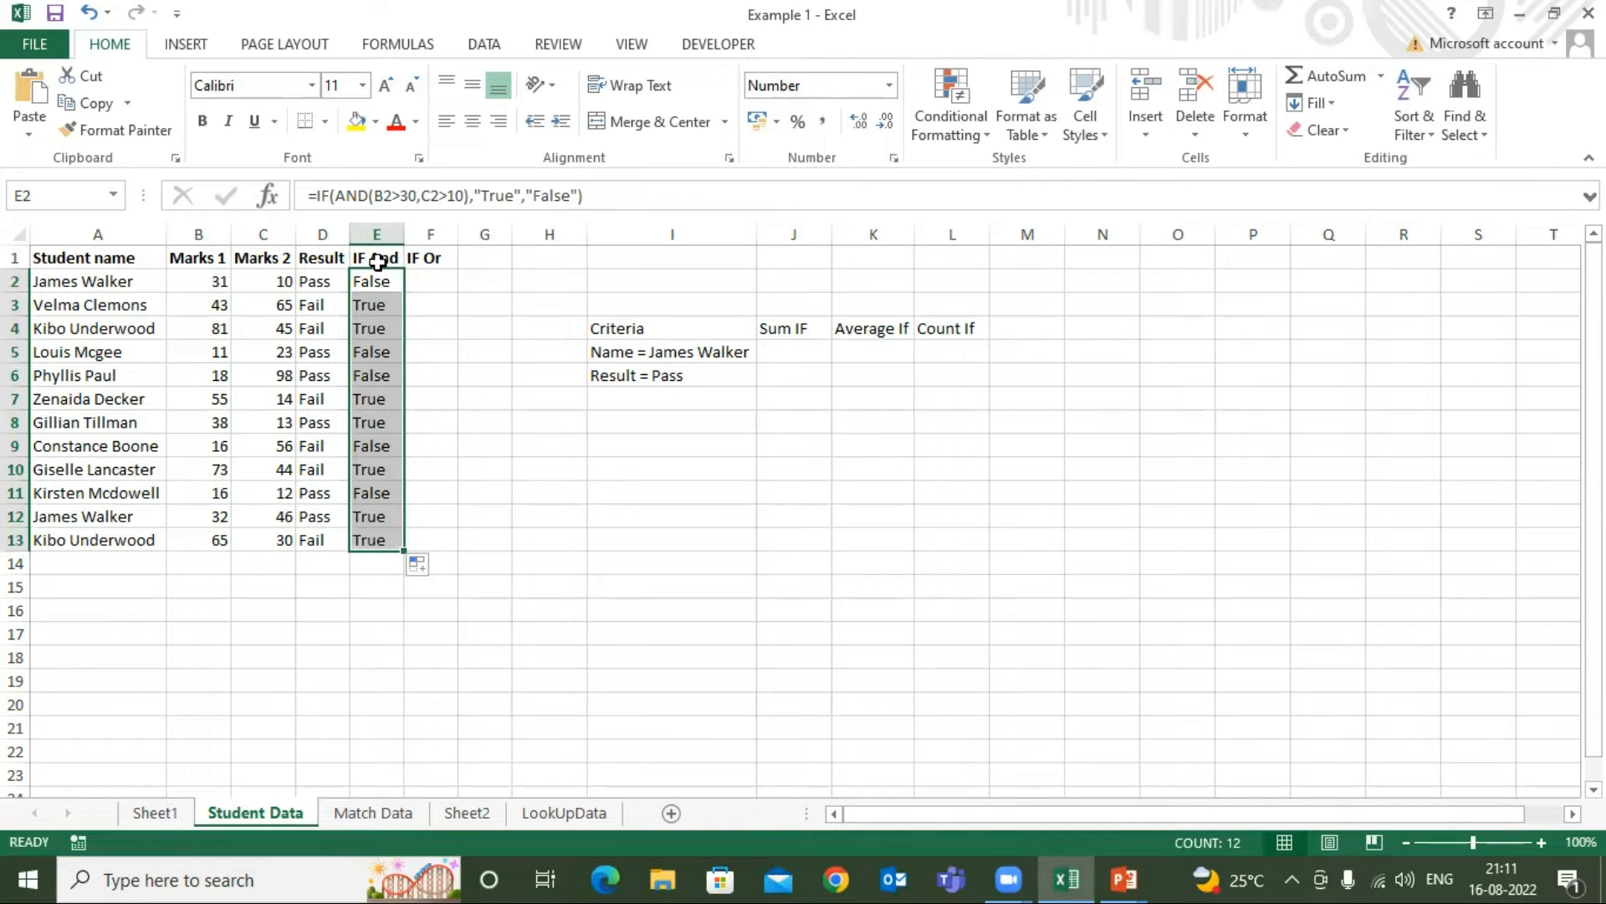
left_click_drag(402, 233, 435, 233)
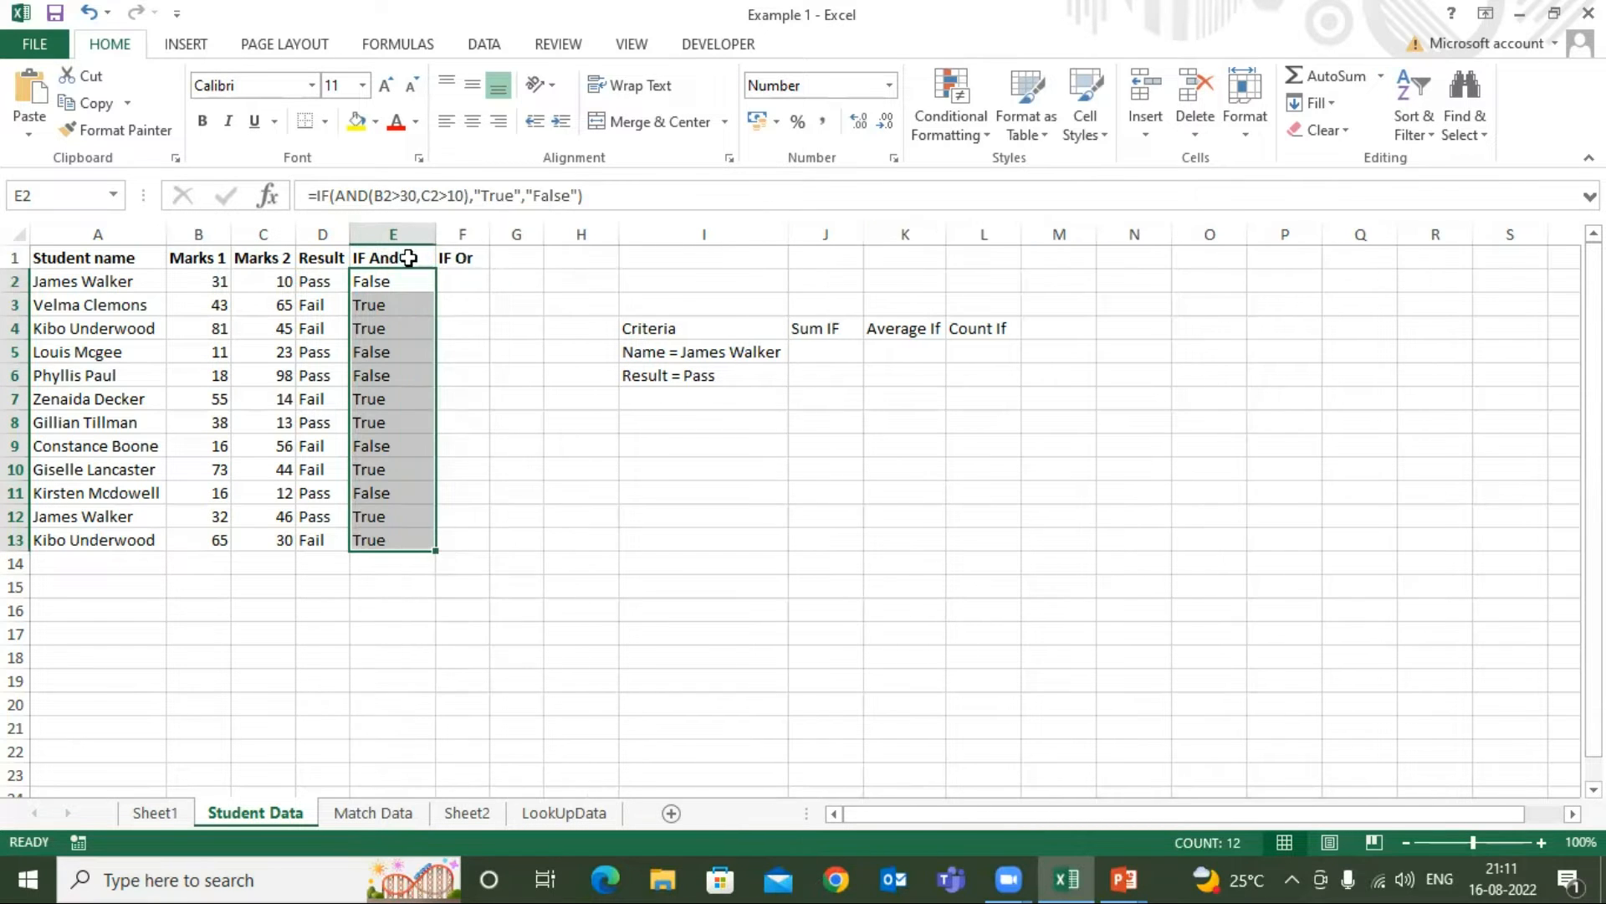
Examine the IF And formulas and results in column E against the students' marks in rows 2 to 5
left_click(403, 266)
left_click(113, 263)
left_click(356, 260)
left_click(383, 281)
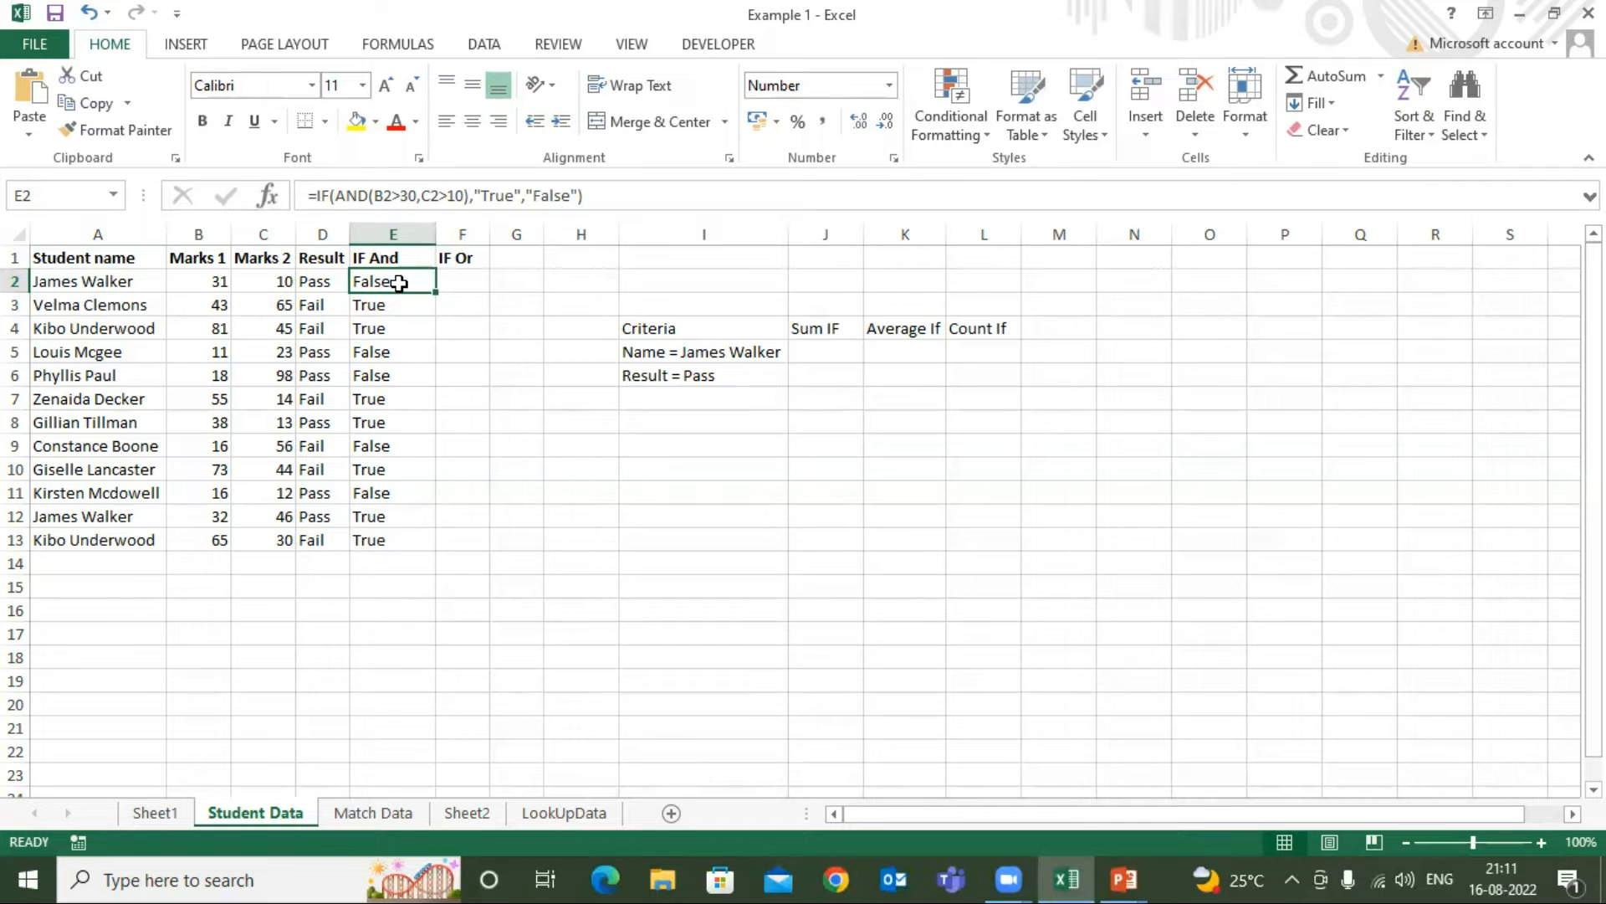
left_click(371, 307)
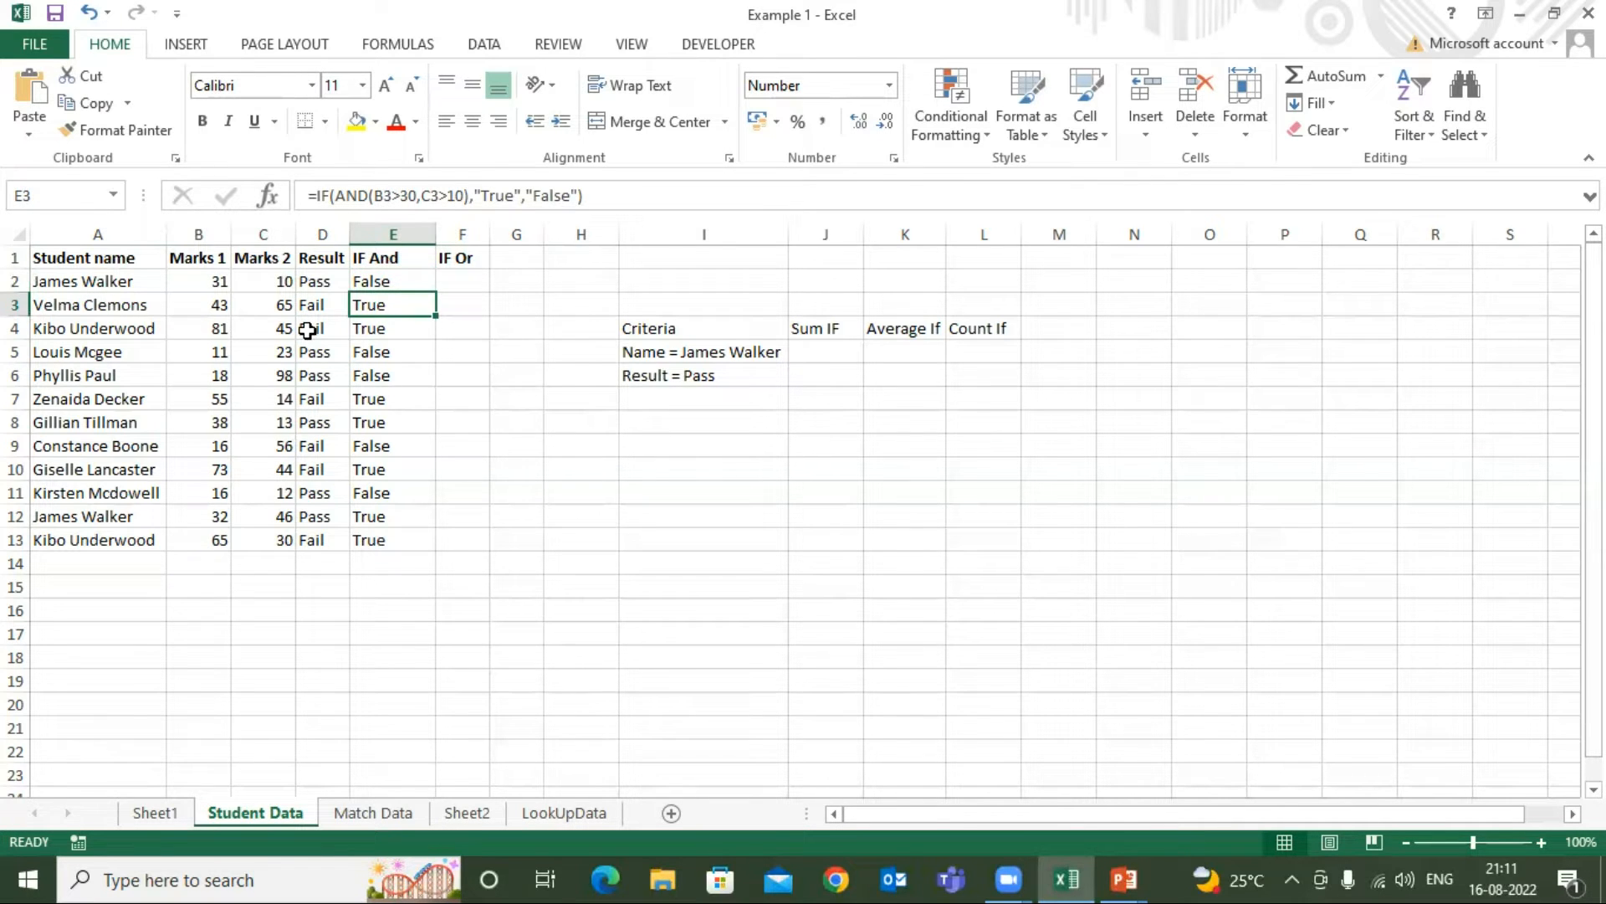
left_click(210, 303)
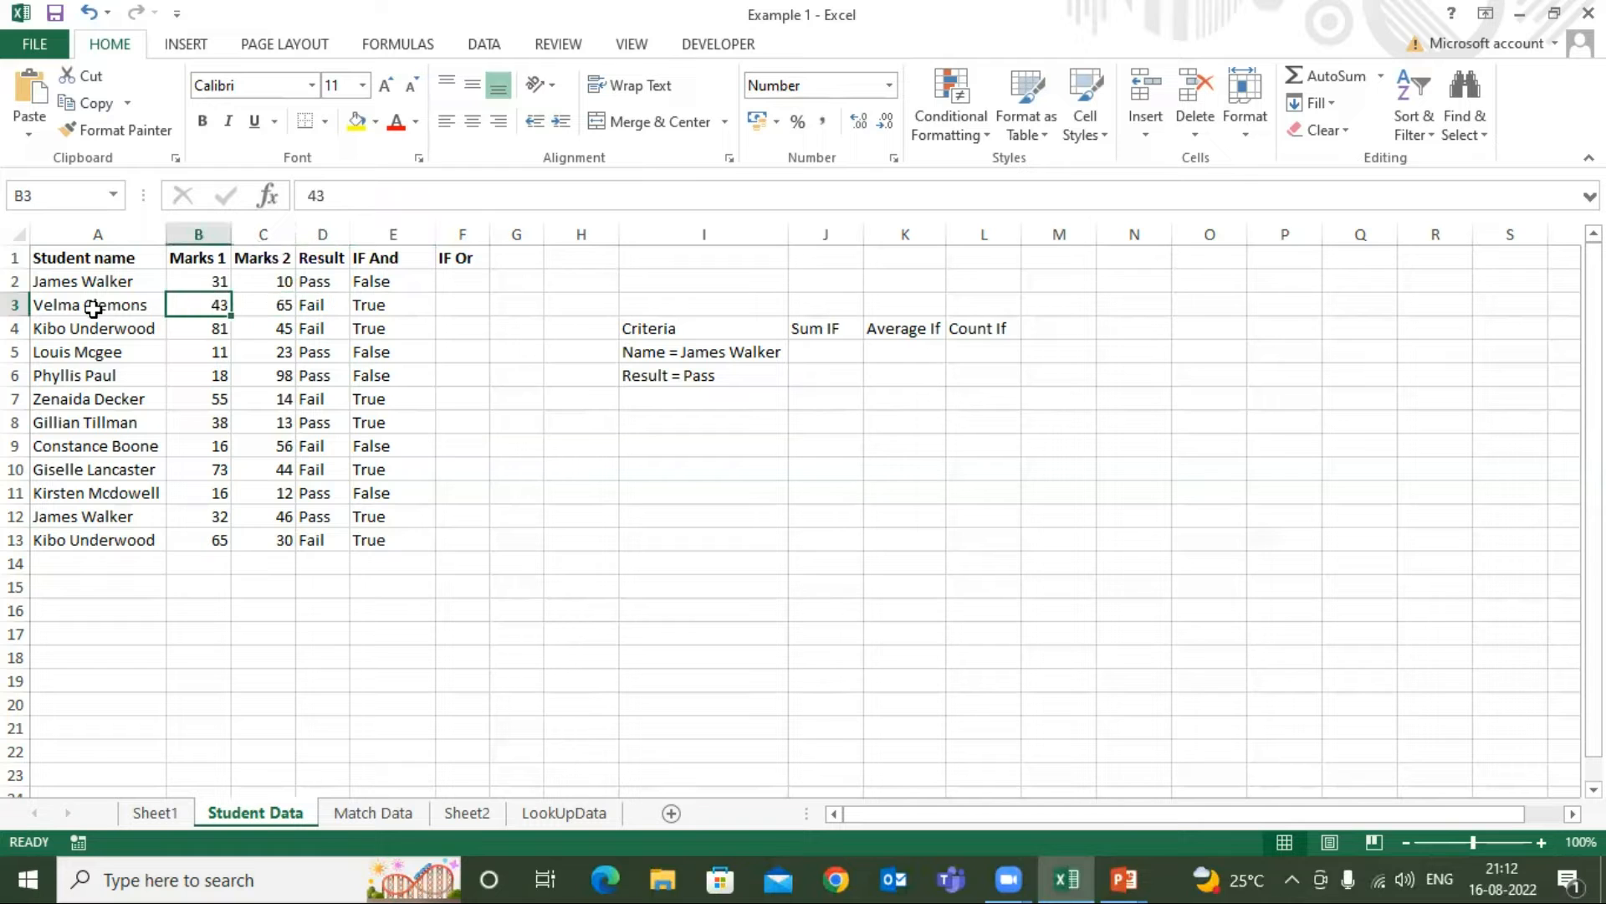
left_click(347, 308)
left_click(387, 301)
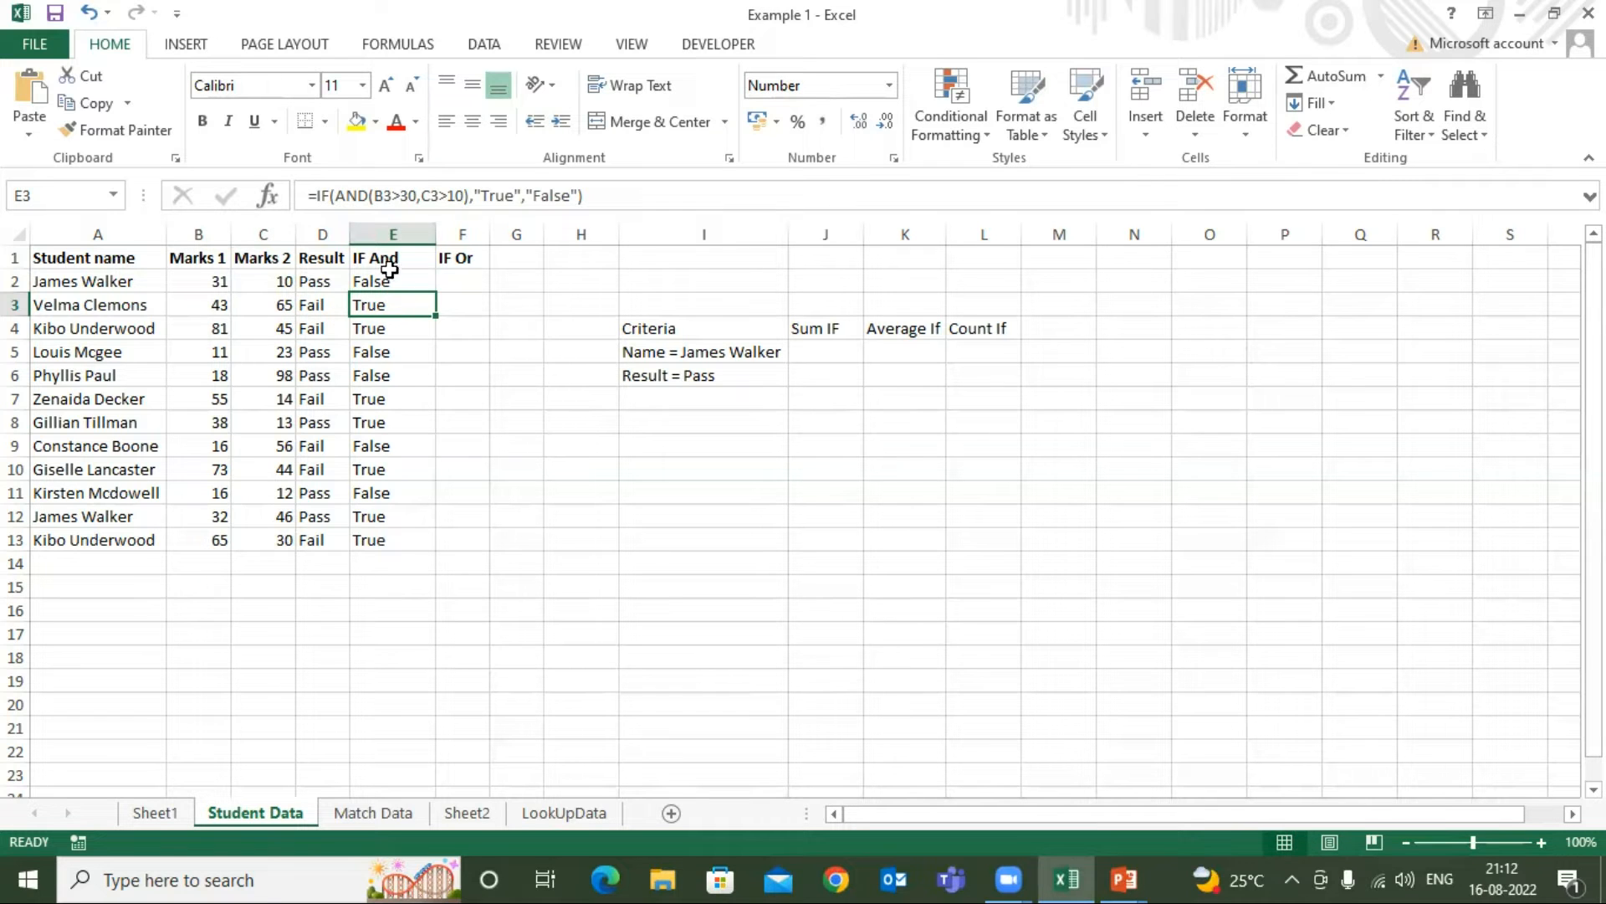
left_click(373, 329)
double_click(378, 351)
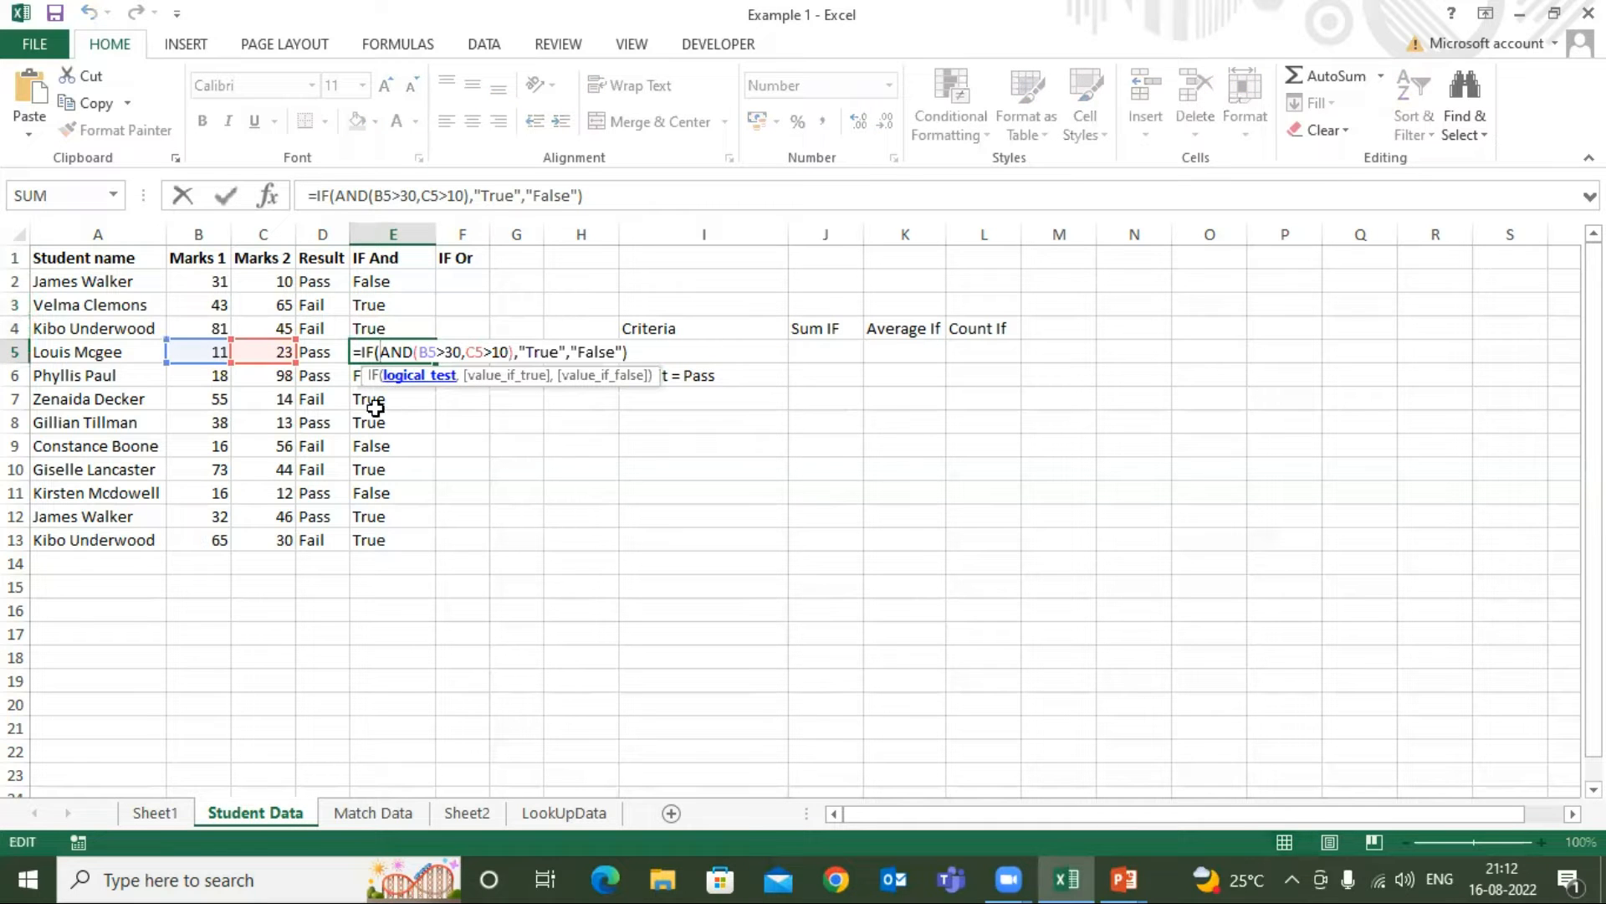
left_click(102, 259)
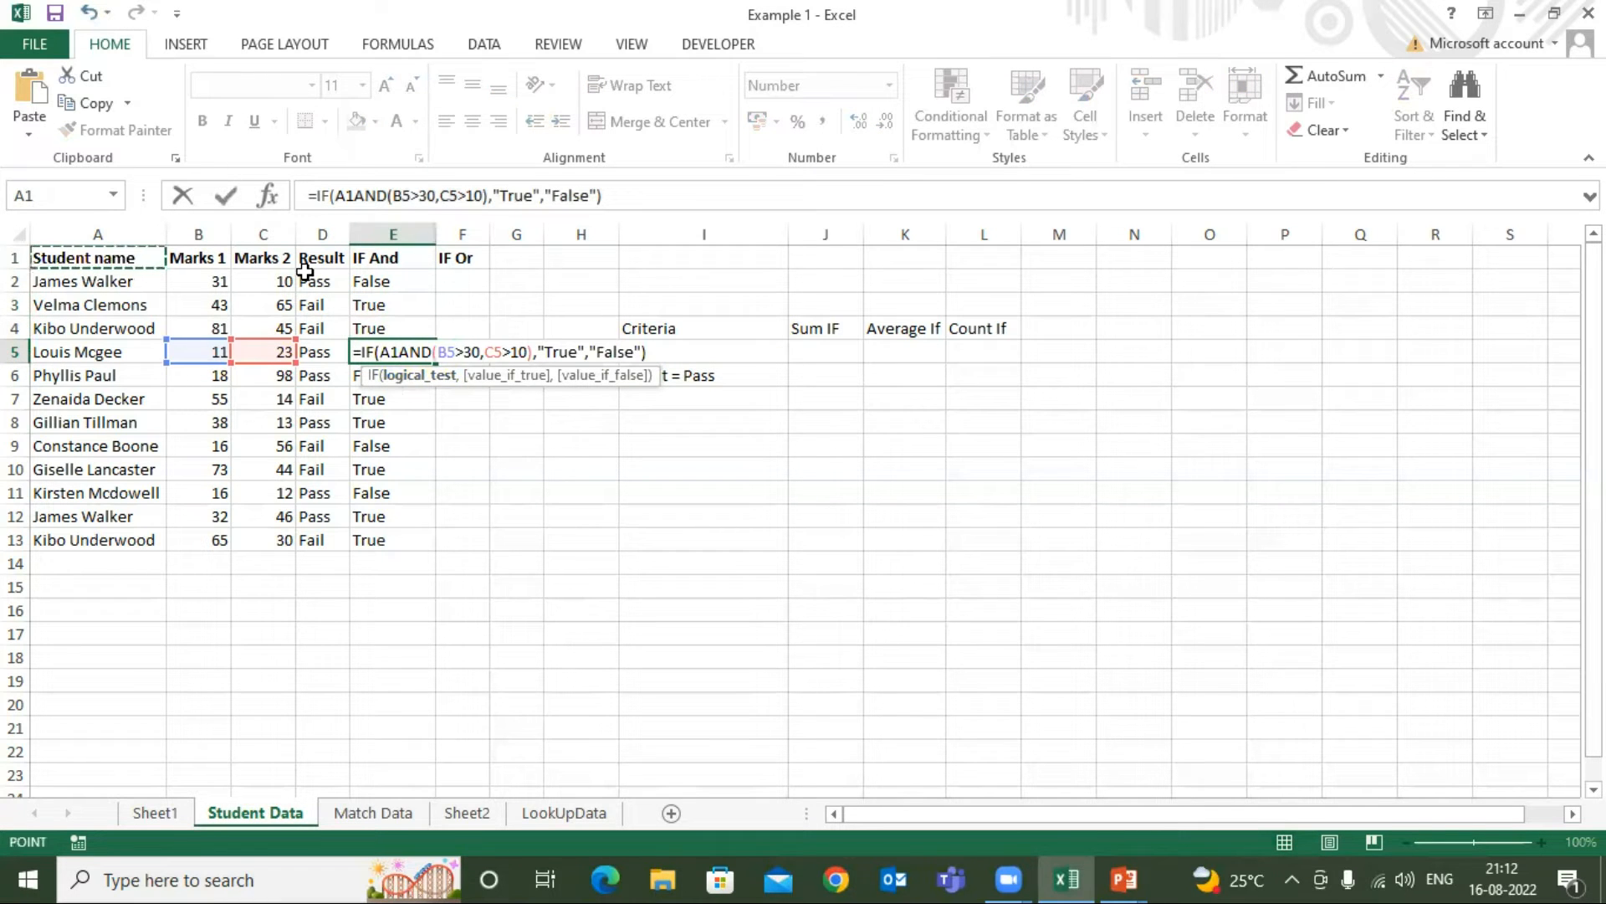
key("Escape")
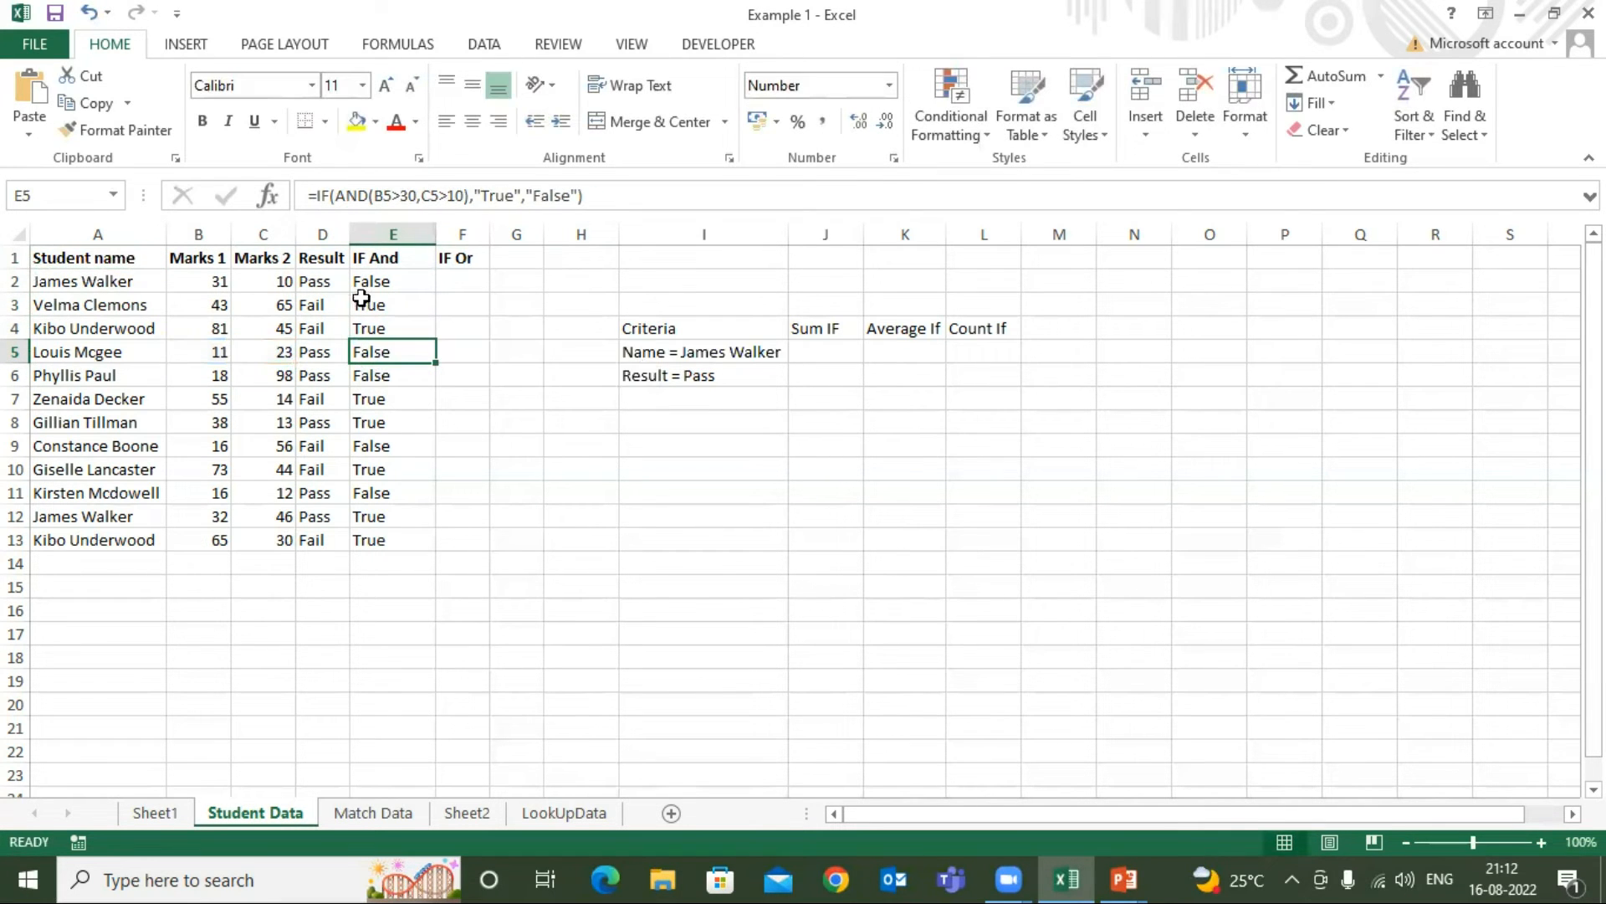
Begin an IF formula with a nested OR function in cell F2 under the IF Or heading
left_click(392, 257)
left_click(460, 256)
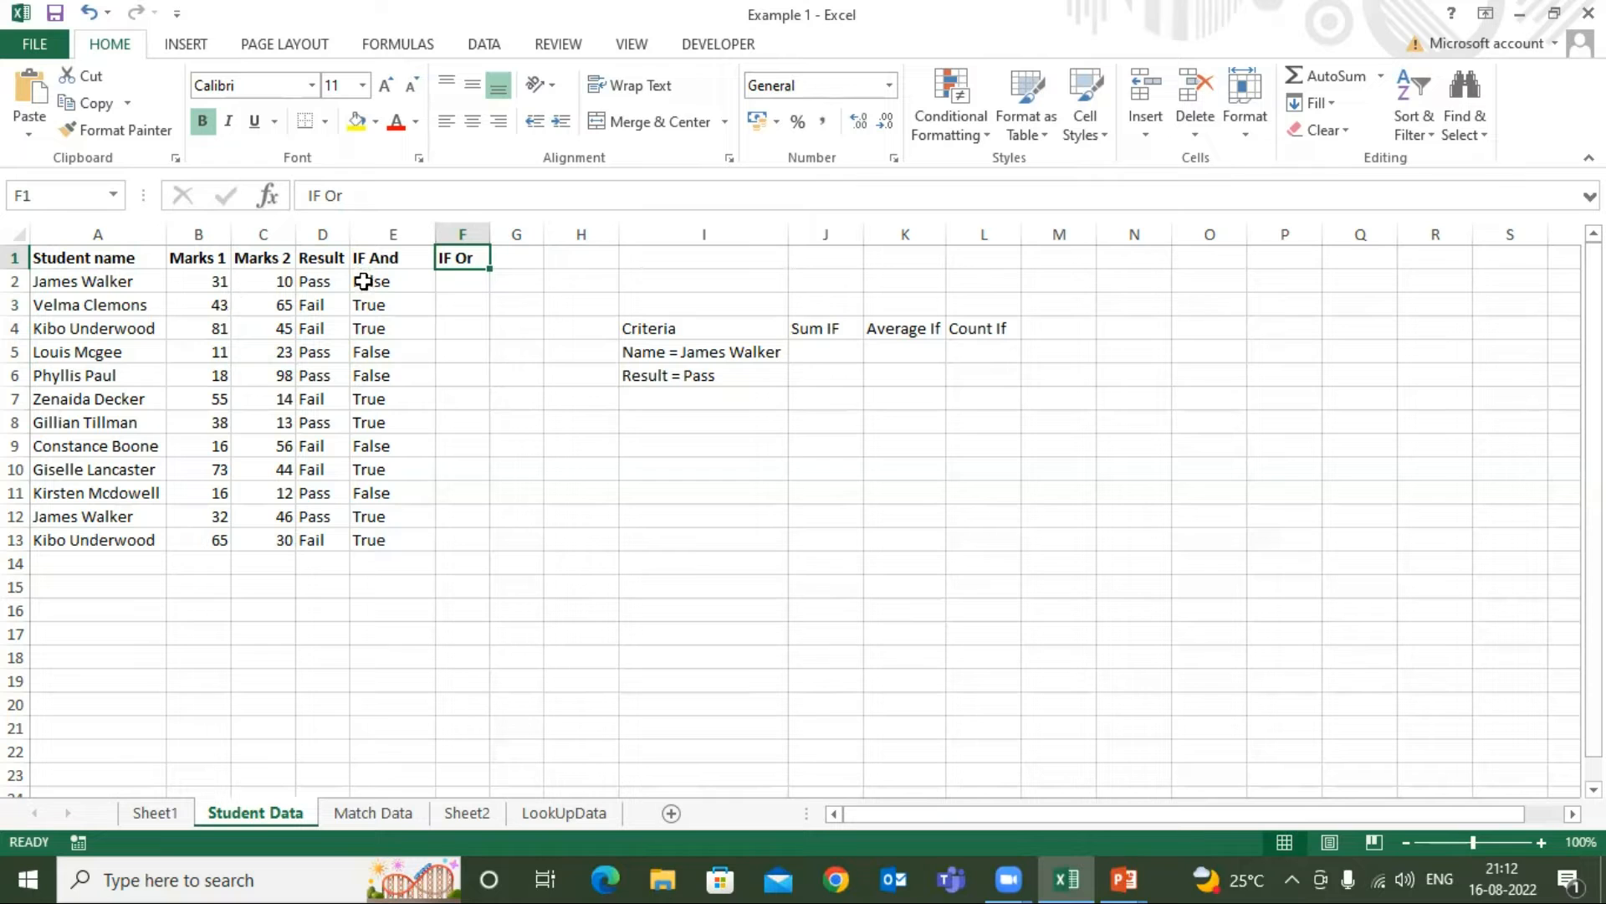
left_click(199, 281)
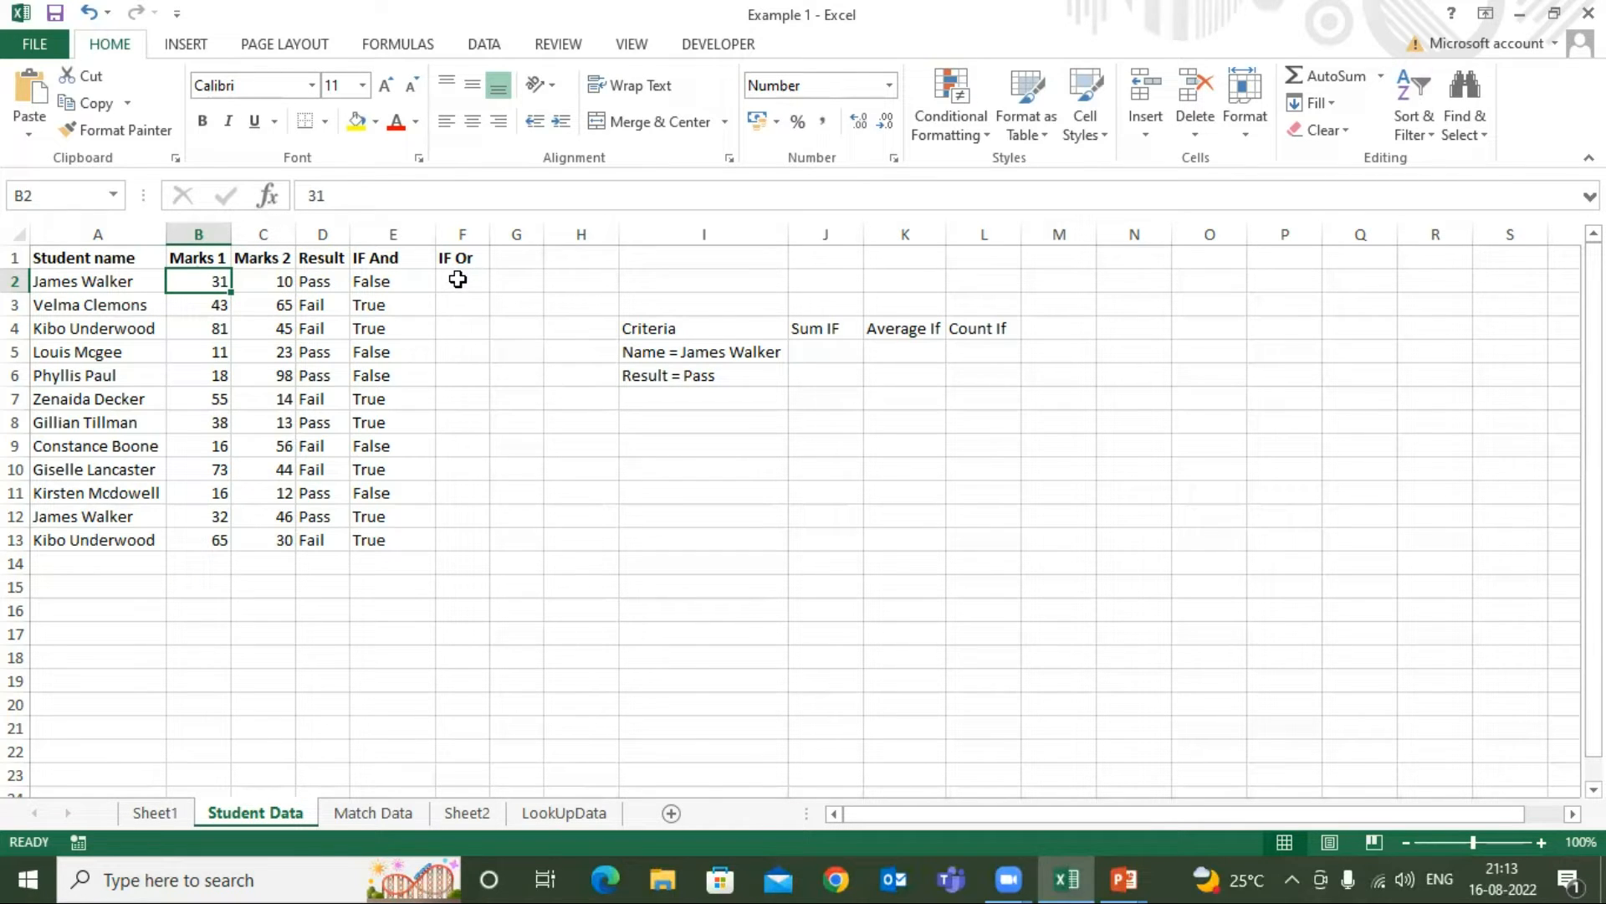
left_click(266, 284)
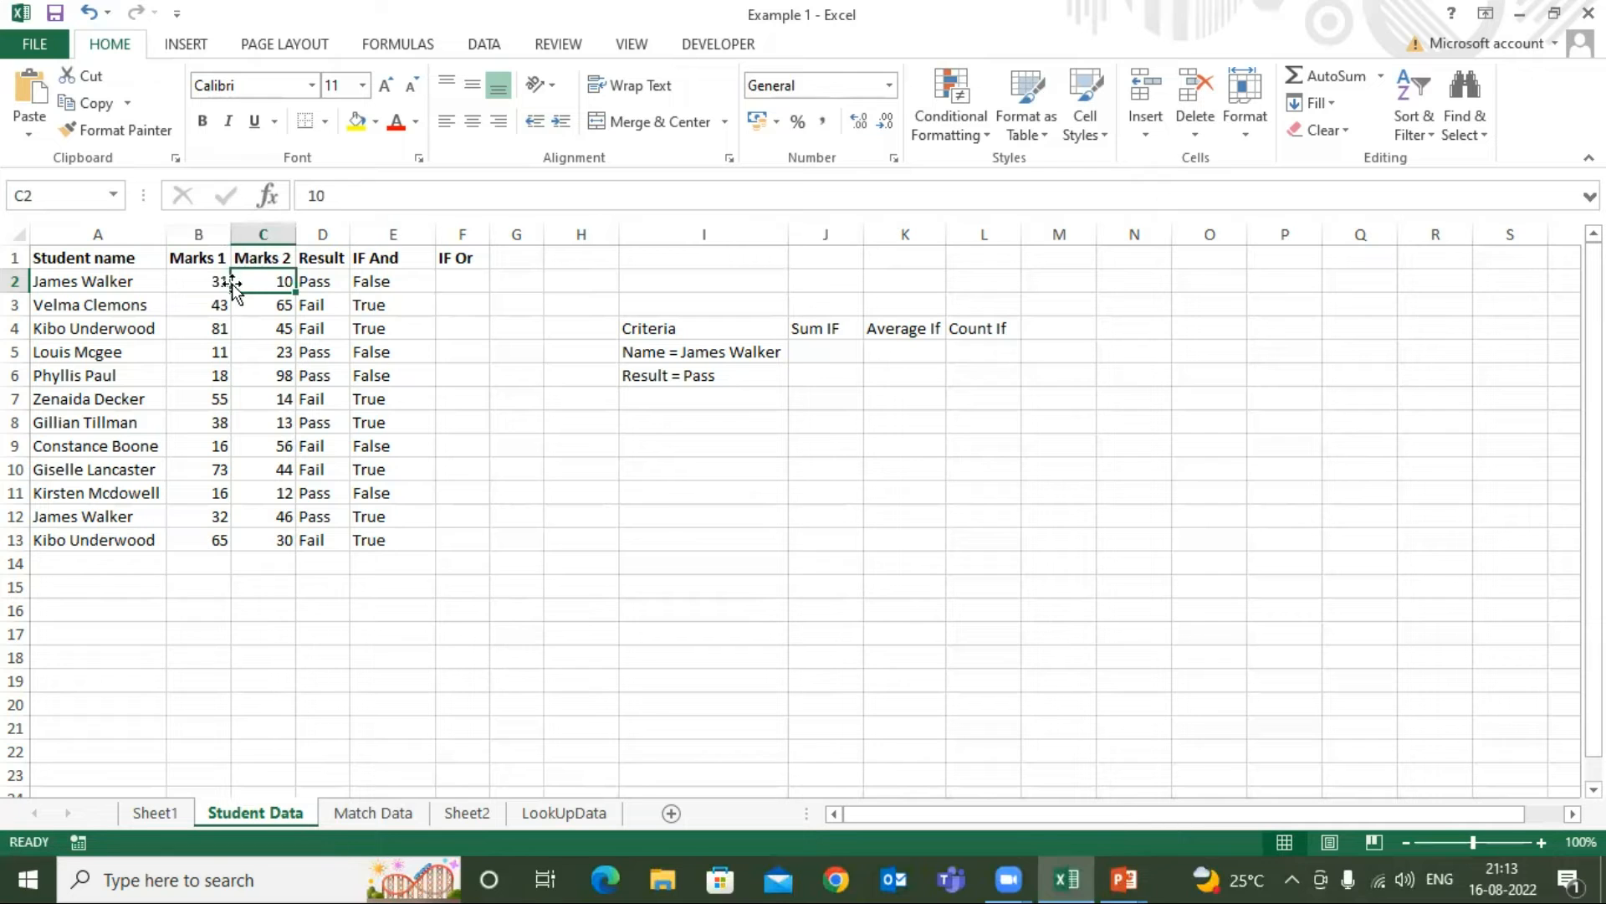
left_click(462, 280)
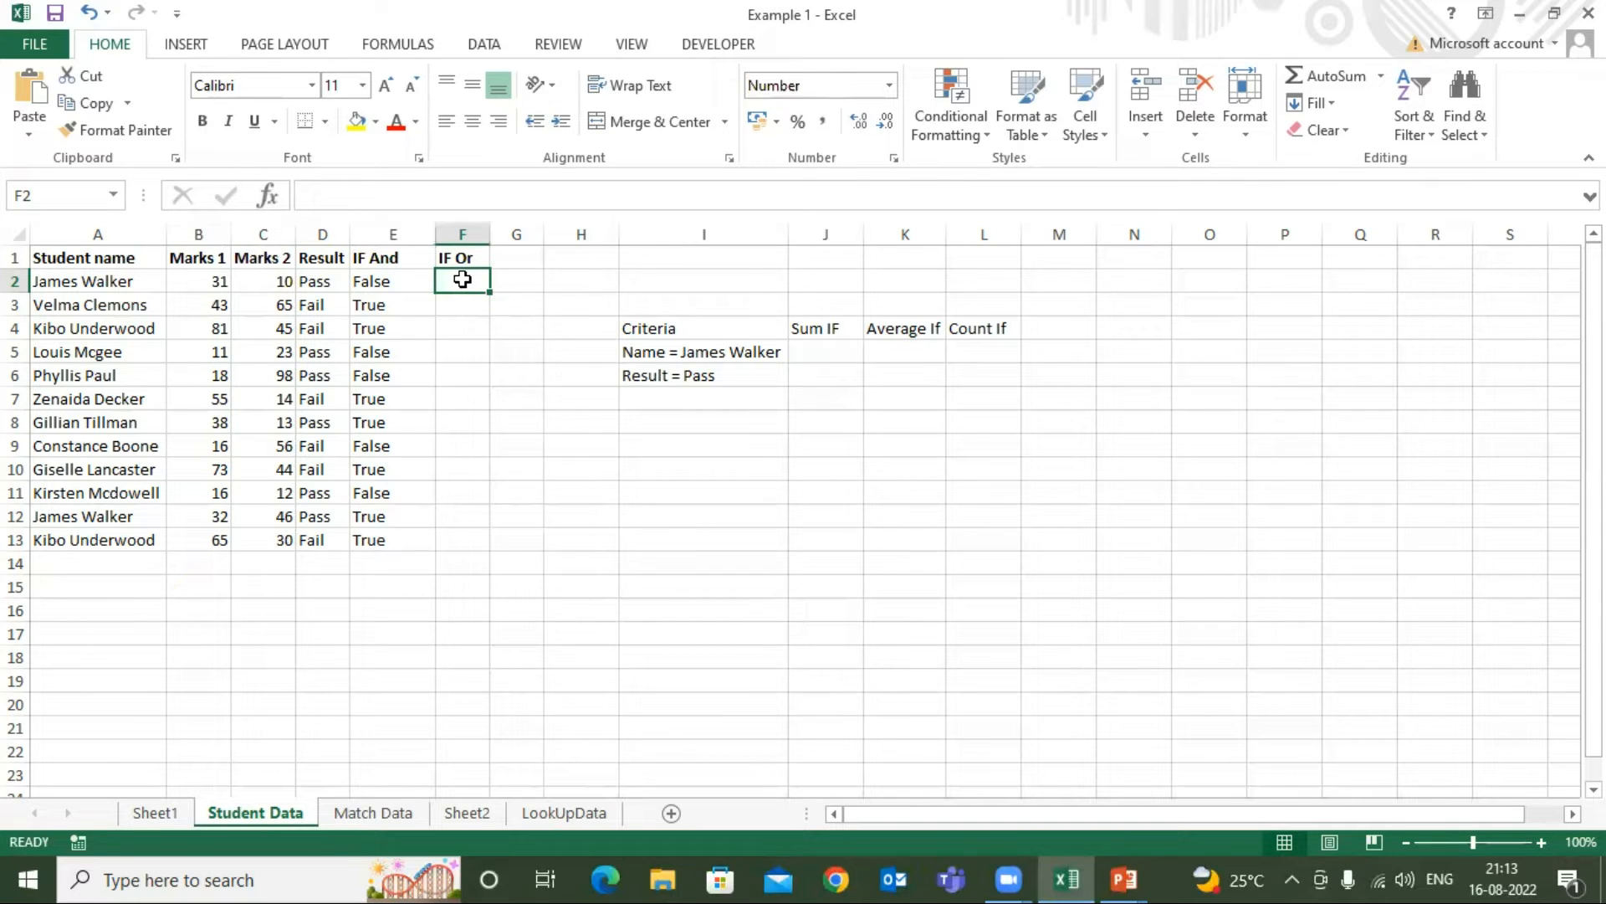
type("=IF(")
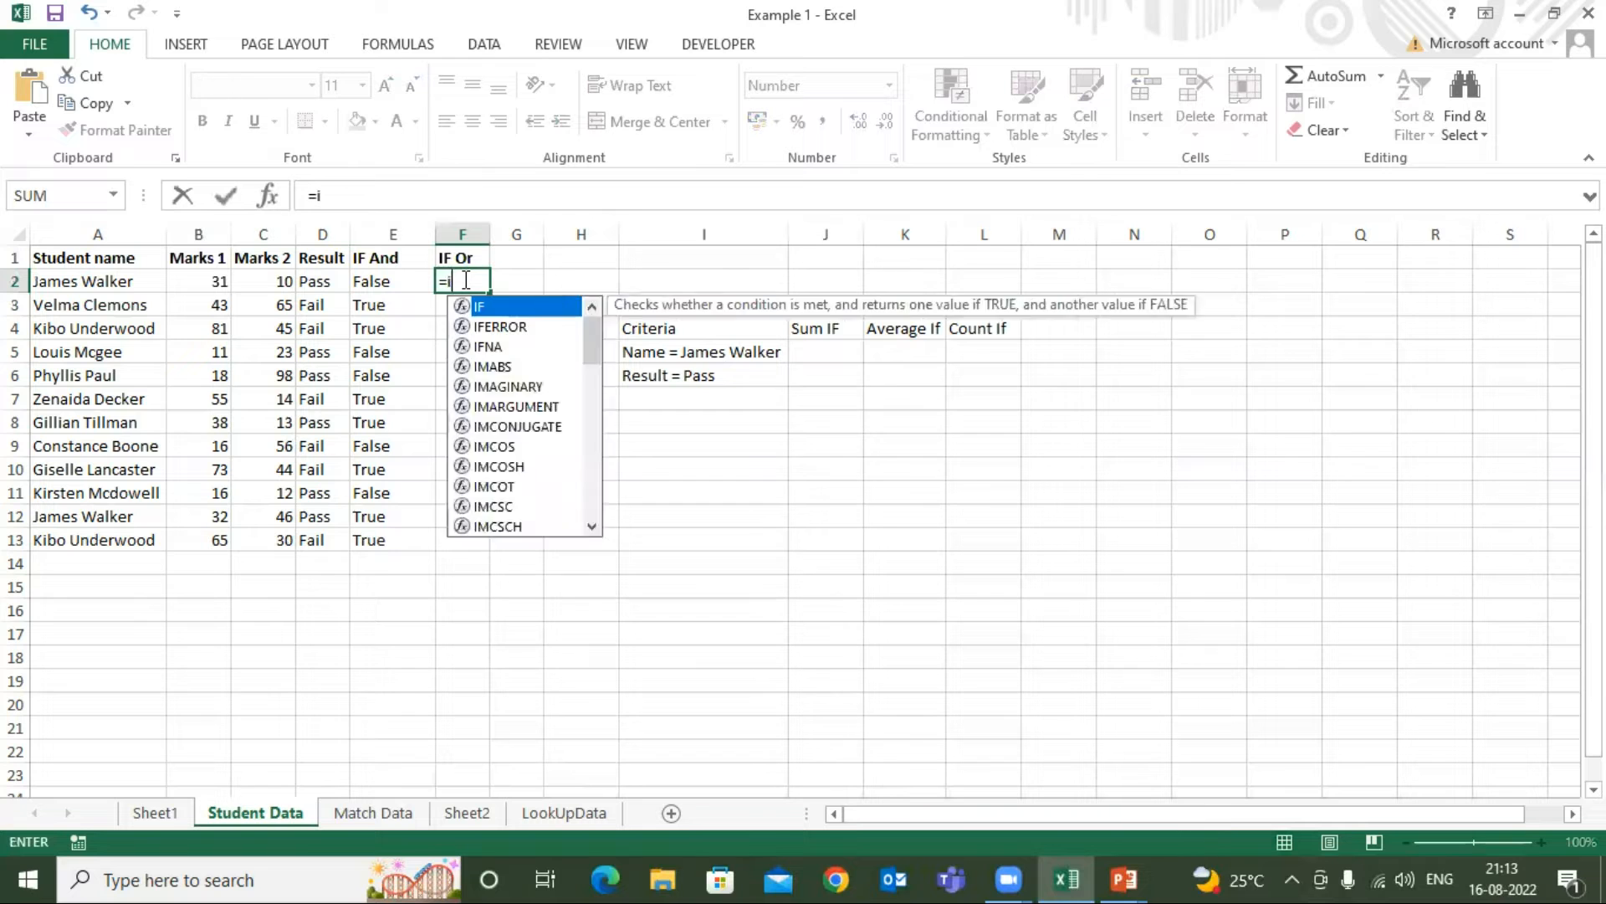
type("OR(")
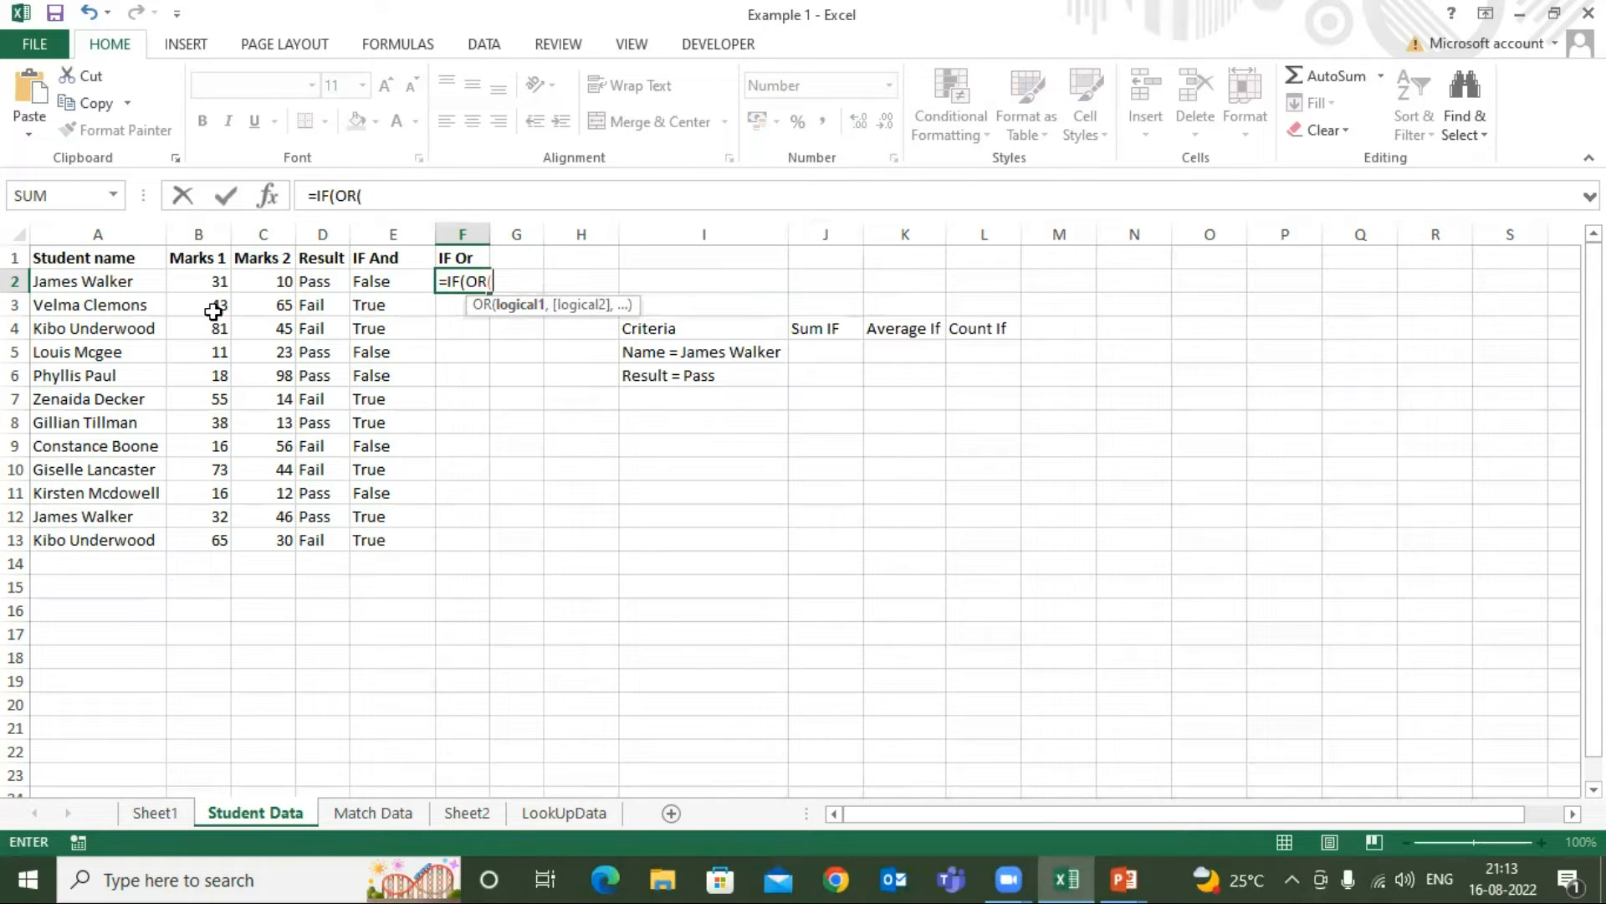
Add the conditions B2>30 and C2<9 to the OR function and complete it as the IF logical test
left_click(197, 277)
type(">30,")
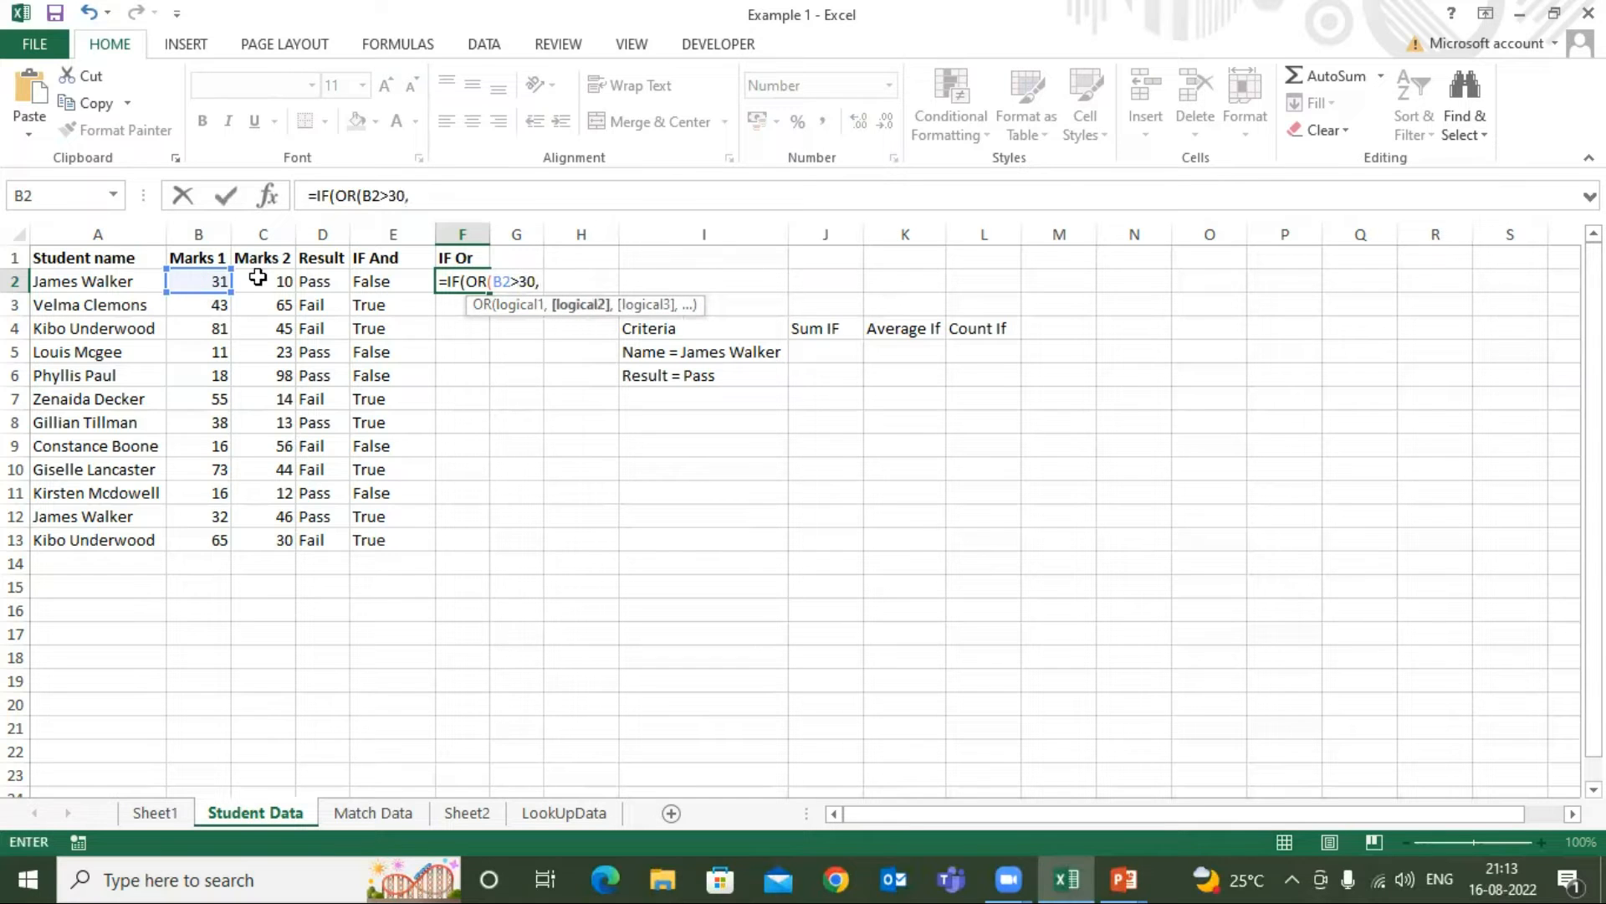
left_click(266, 283)
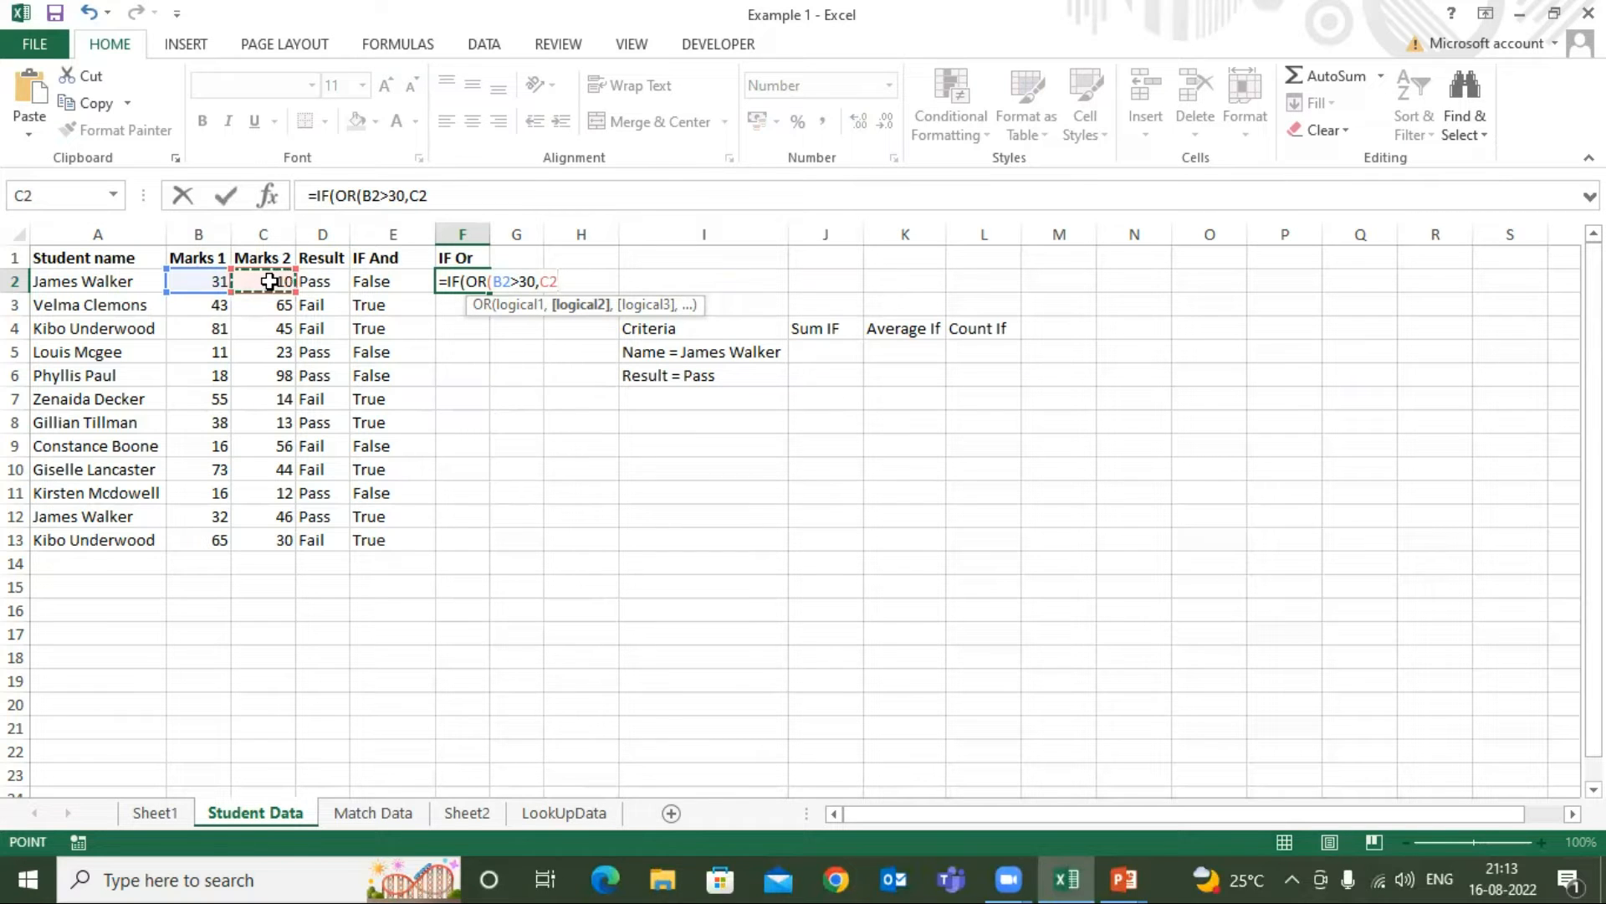
type(">")
type("9),")
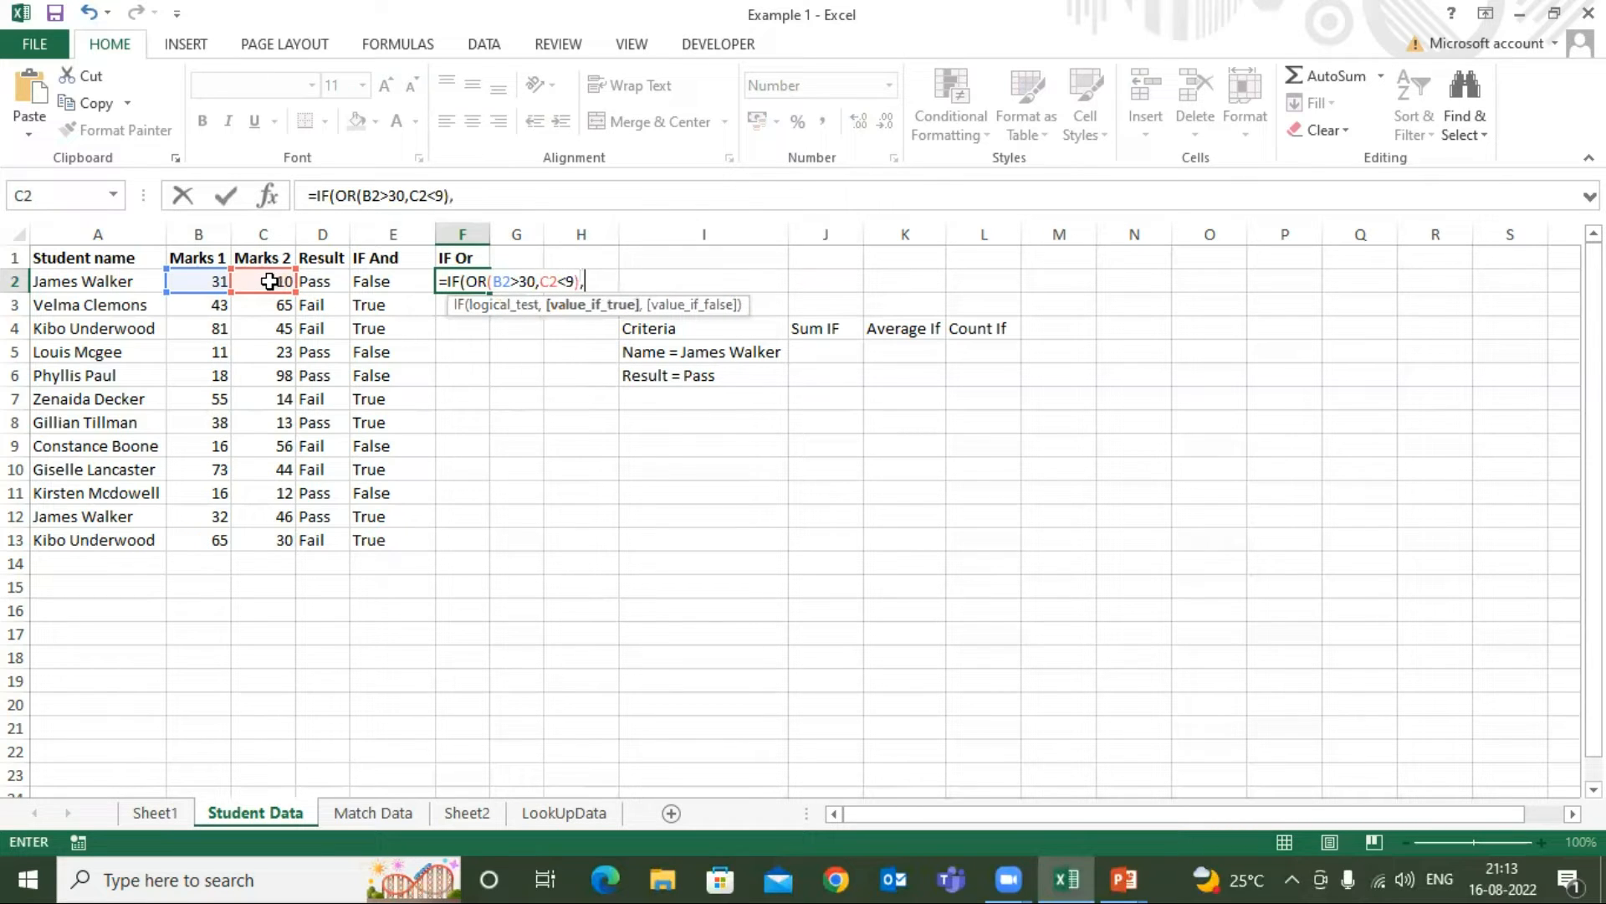
type("\"True\",\"False")
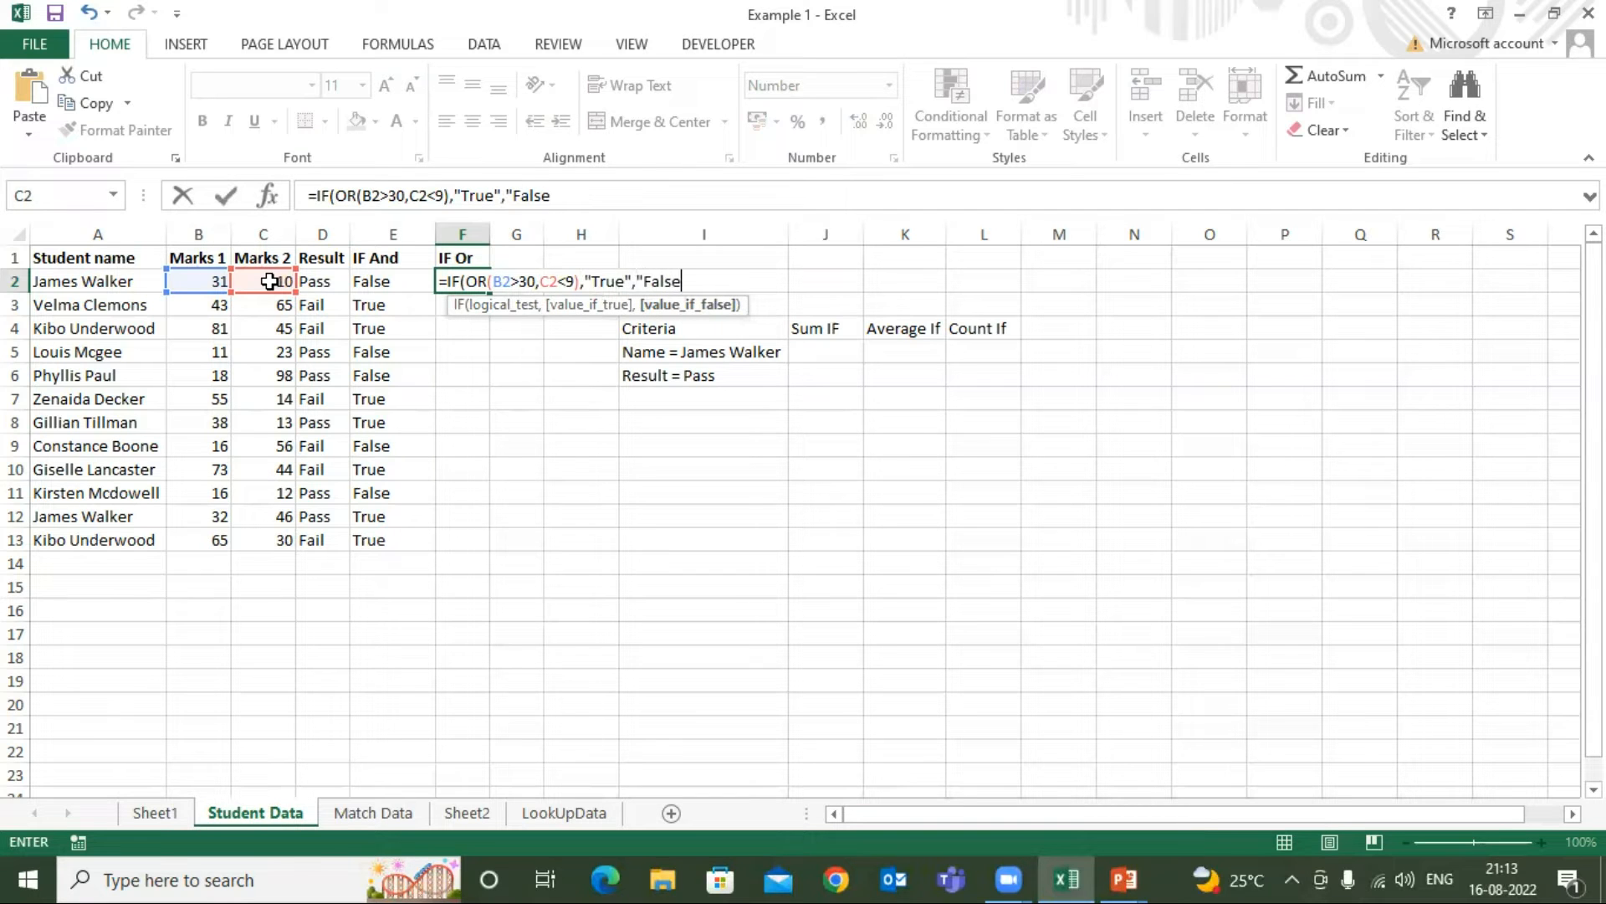
Complete the F2 formula with "True" and "False" as its results and fill it down through F13
key("Return")
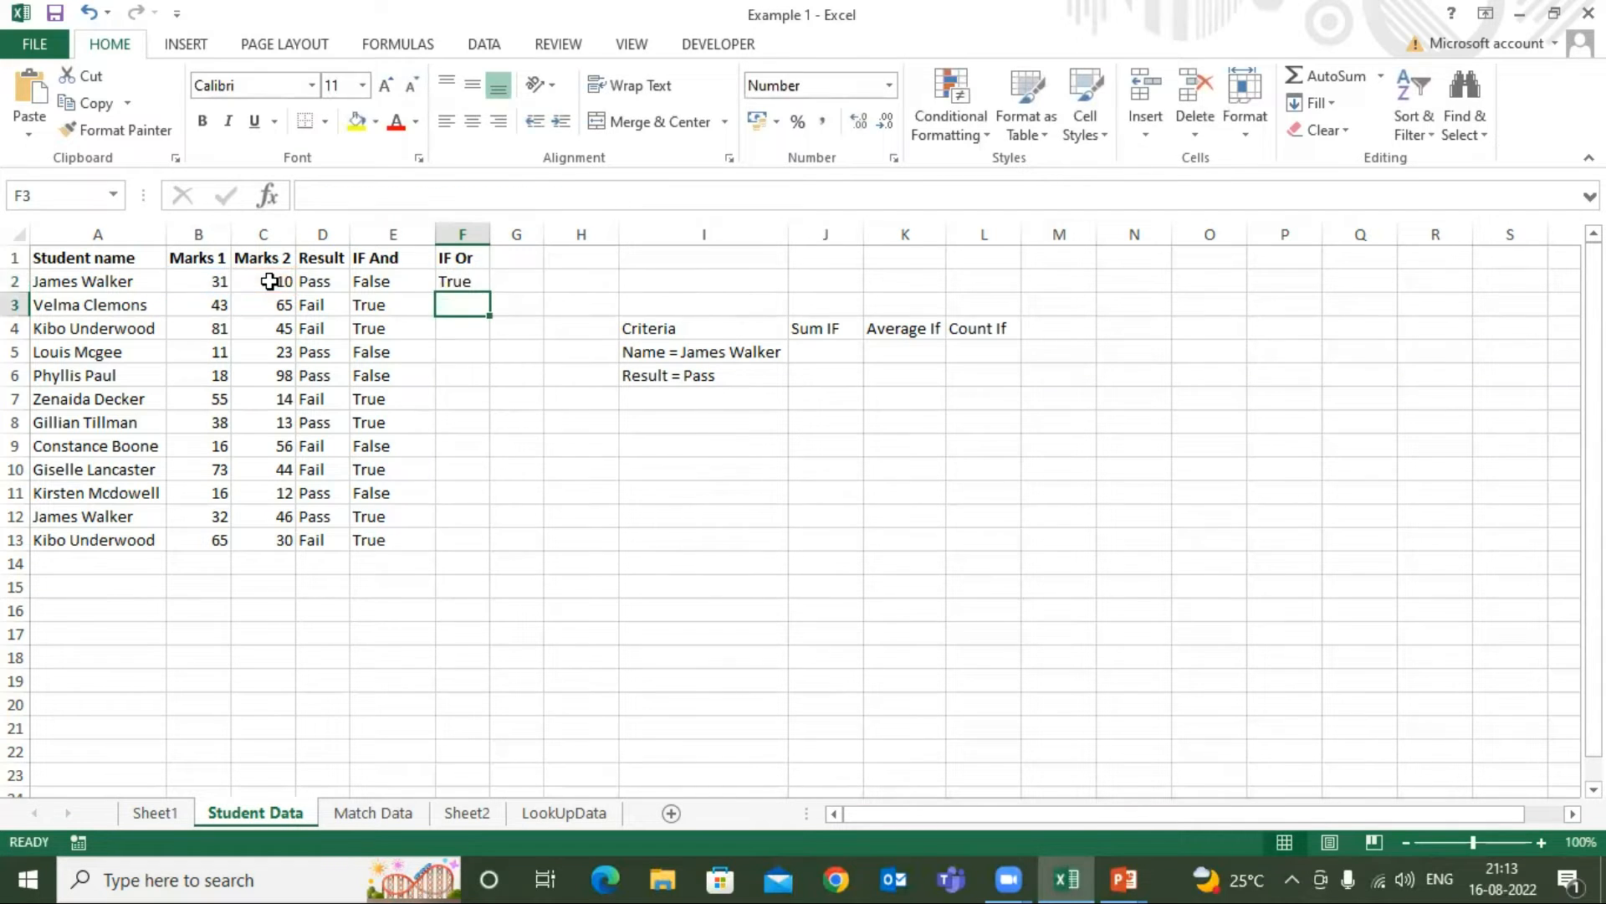
left_click(479, 282)
double_click(492, 295)
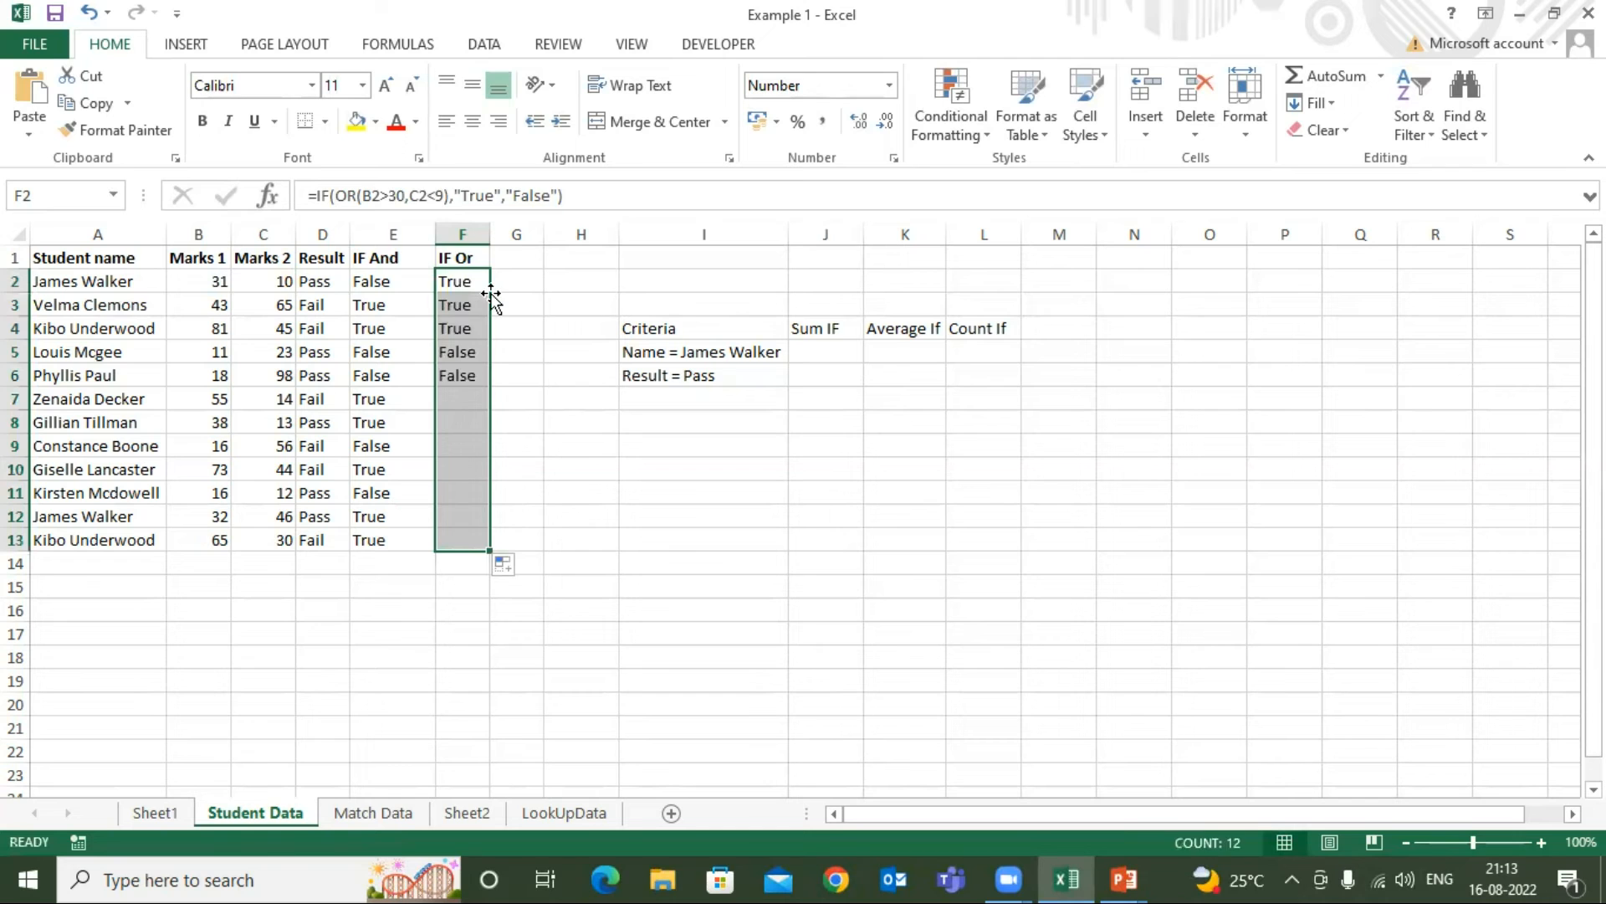
Compare the IF Or results in column F with the marks and with the IF And results in column E
left_click(460, 286)
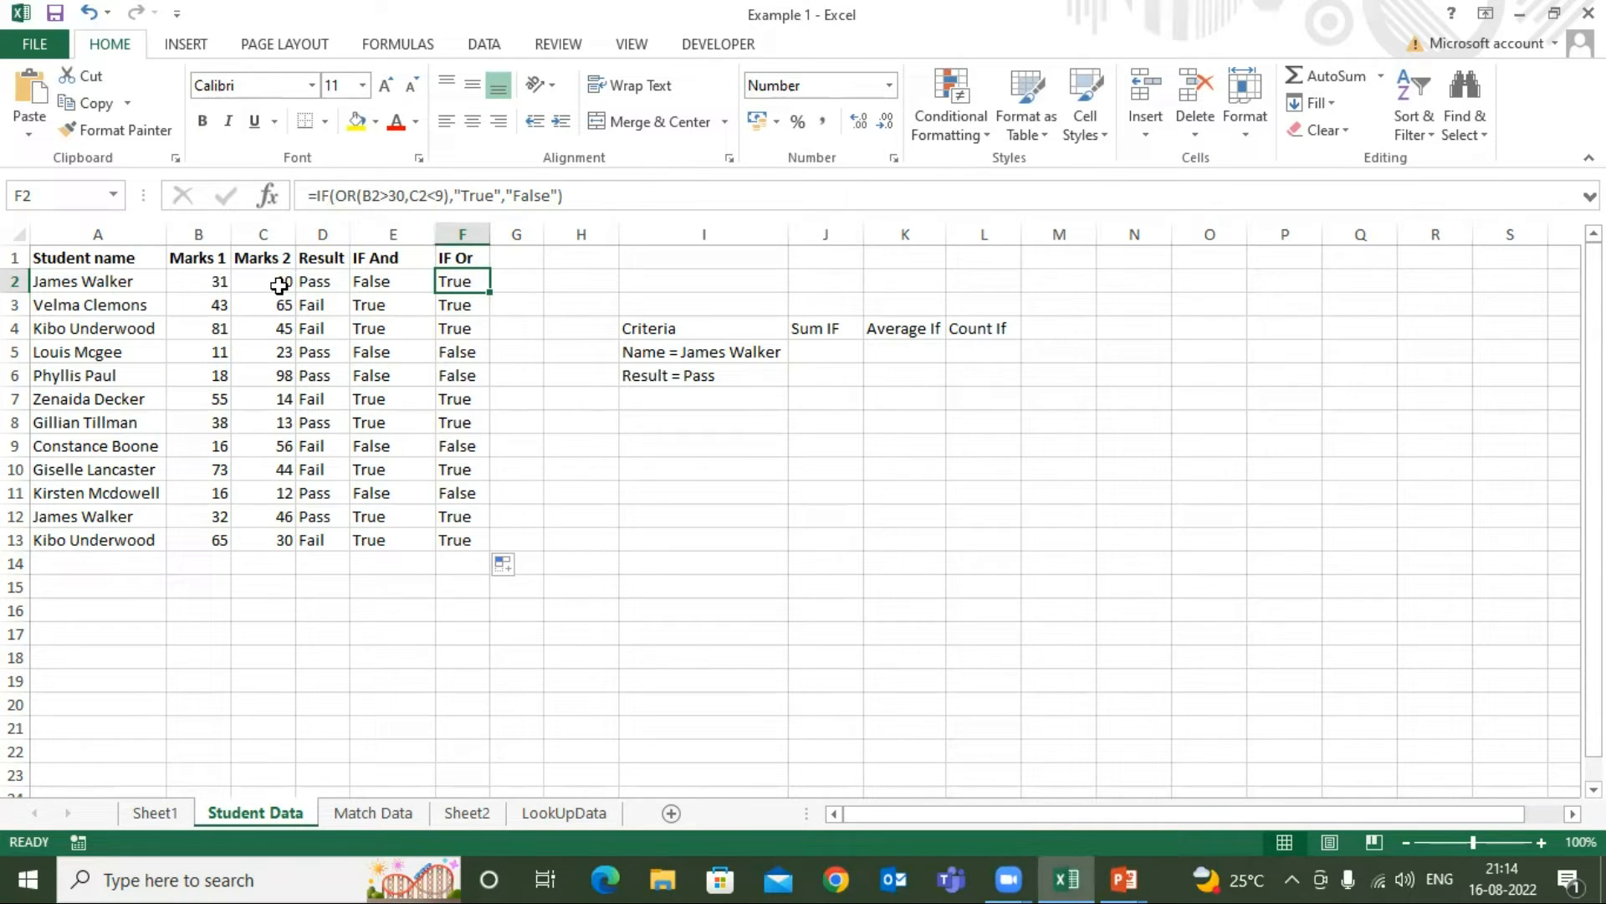
left_click(221, 283)
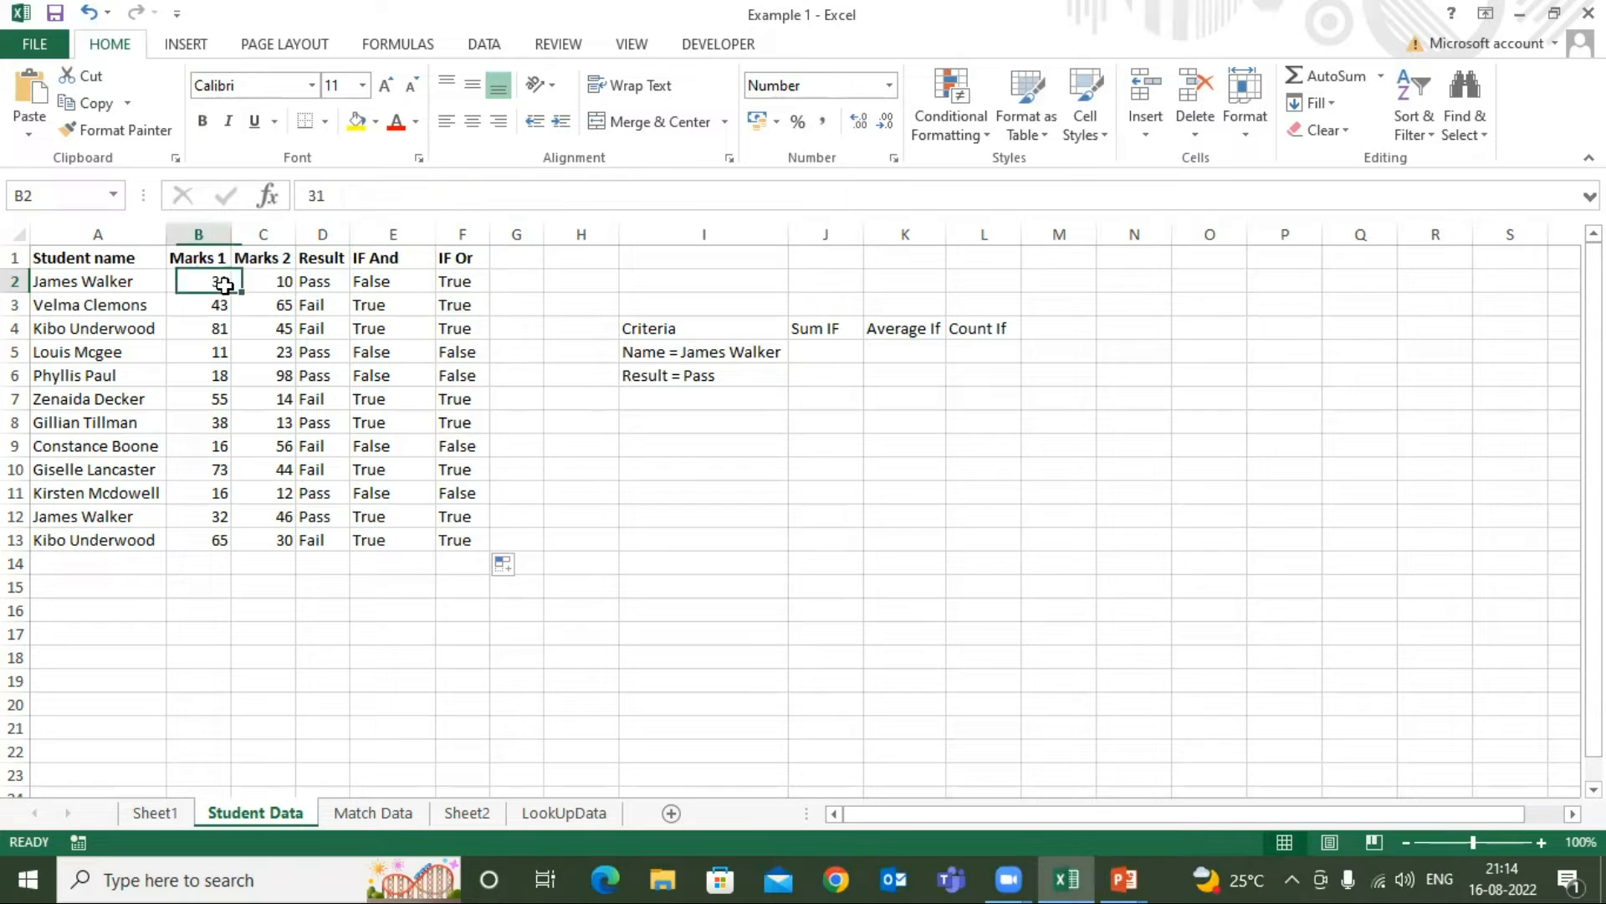
left_click(268, 283)
left_click(462, 282)
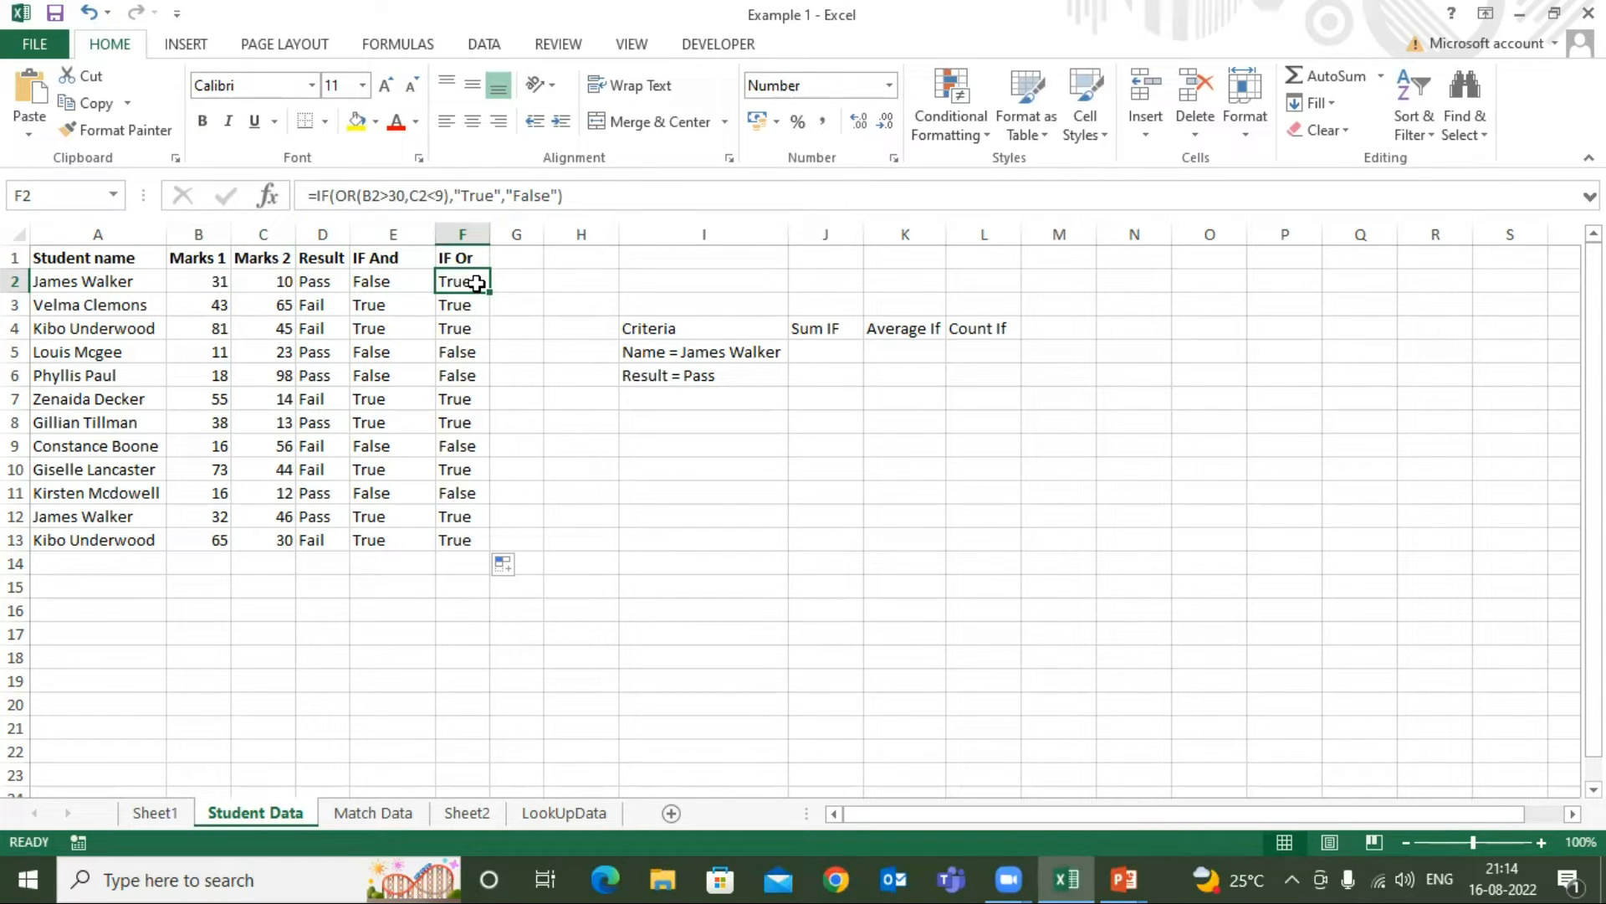
left_click(460, 352)
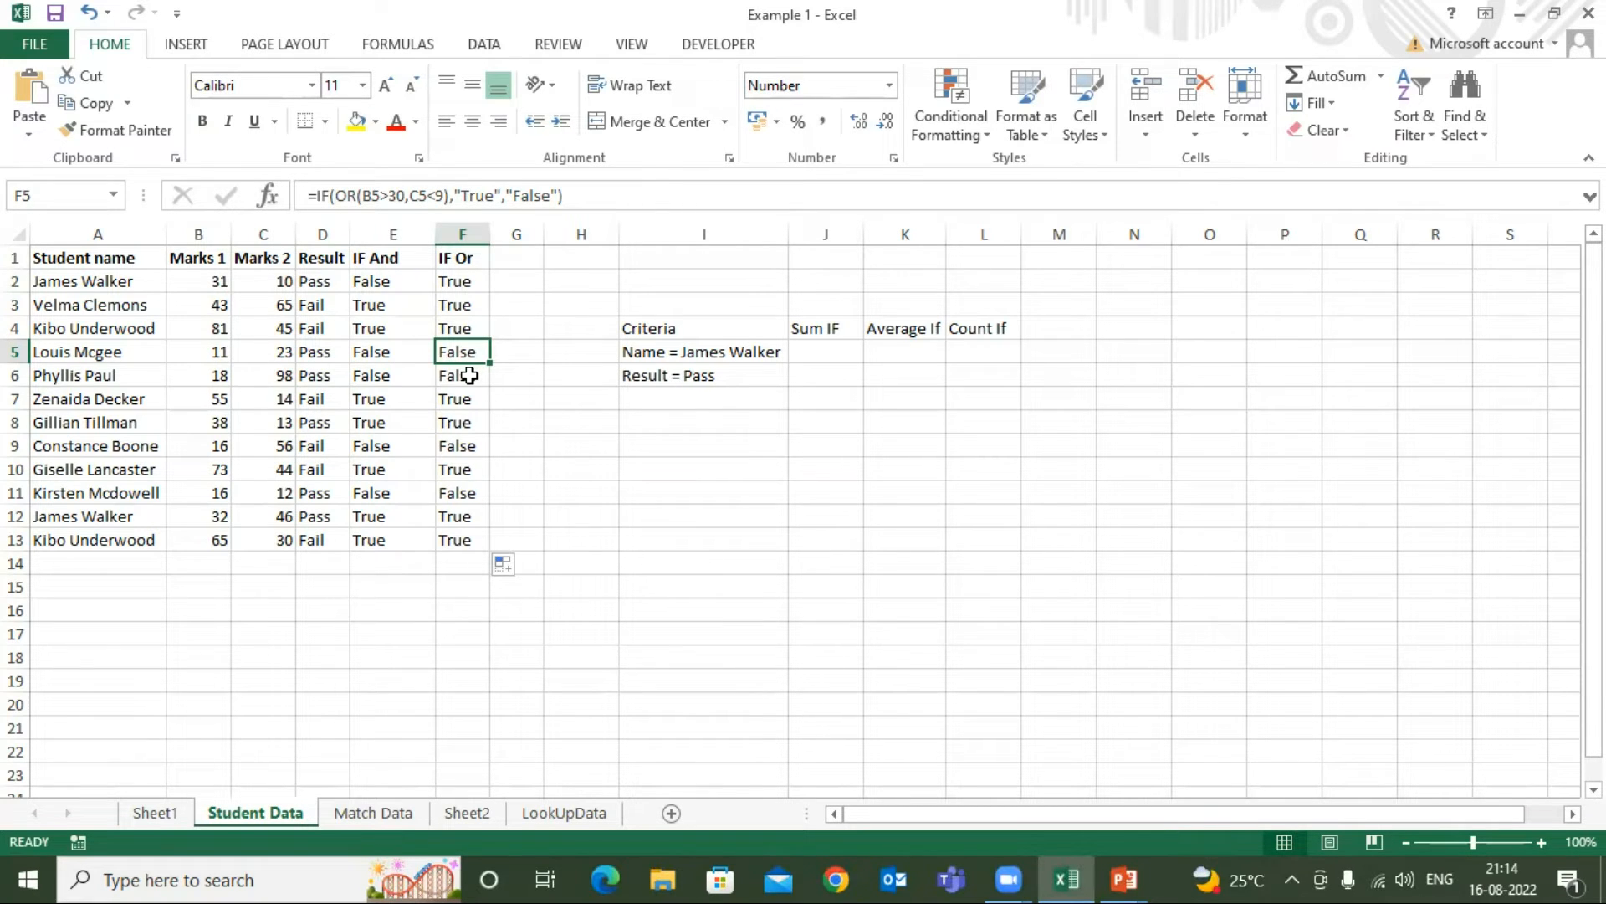
left_click(387, 262)
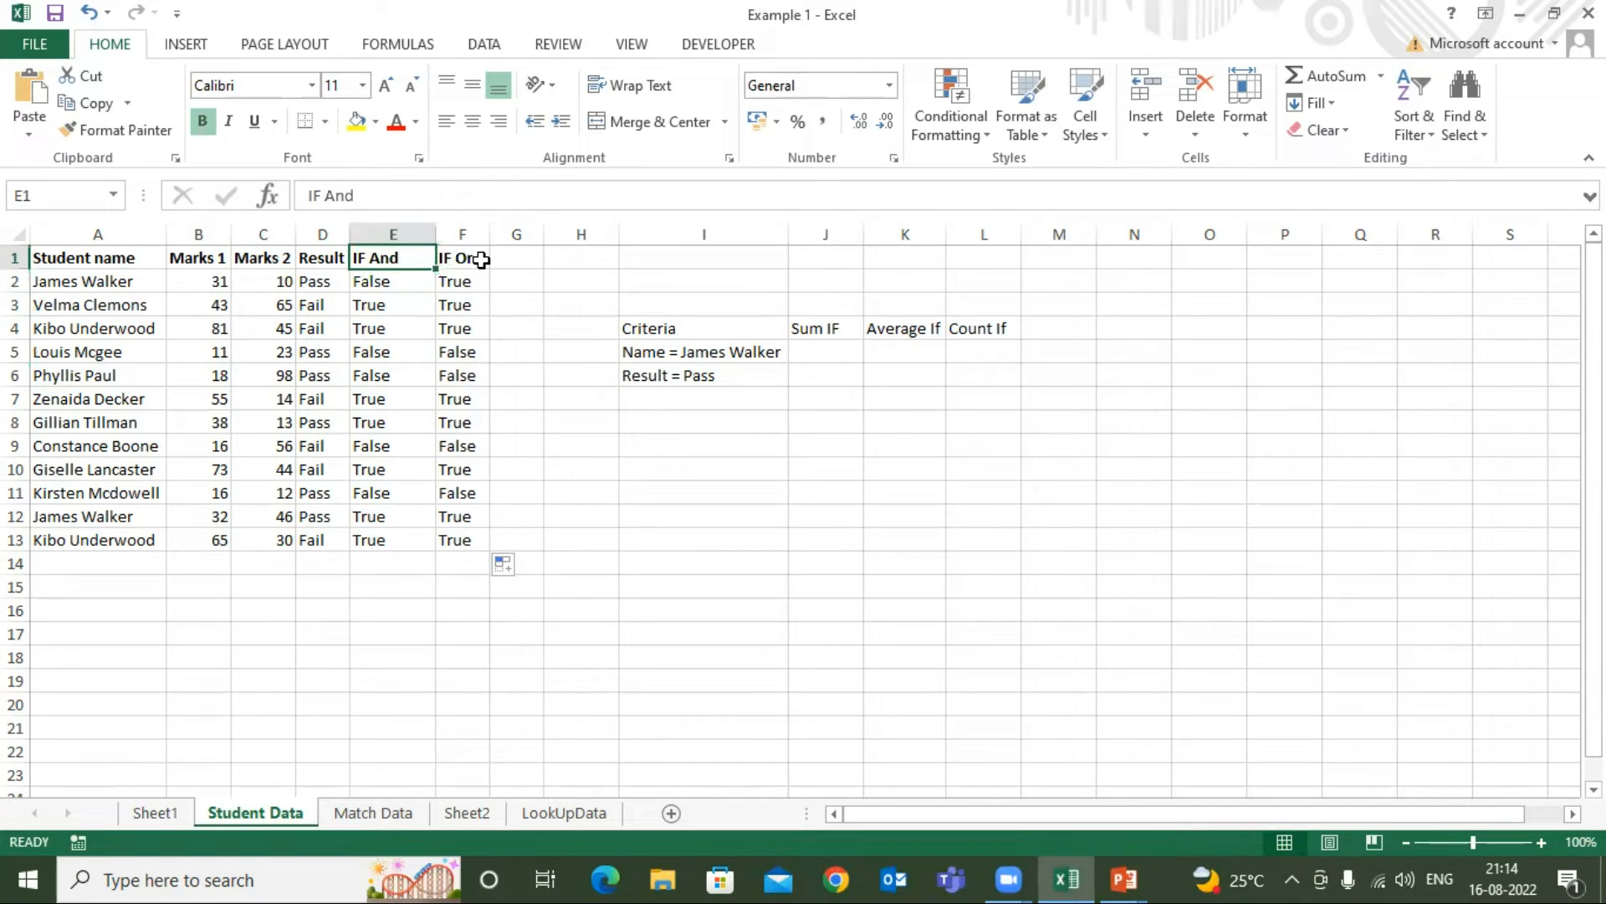
left_click(482, 261)
left_click(393, 260)
left_click(199, 259)
left_click(266, 259)
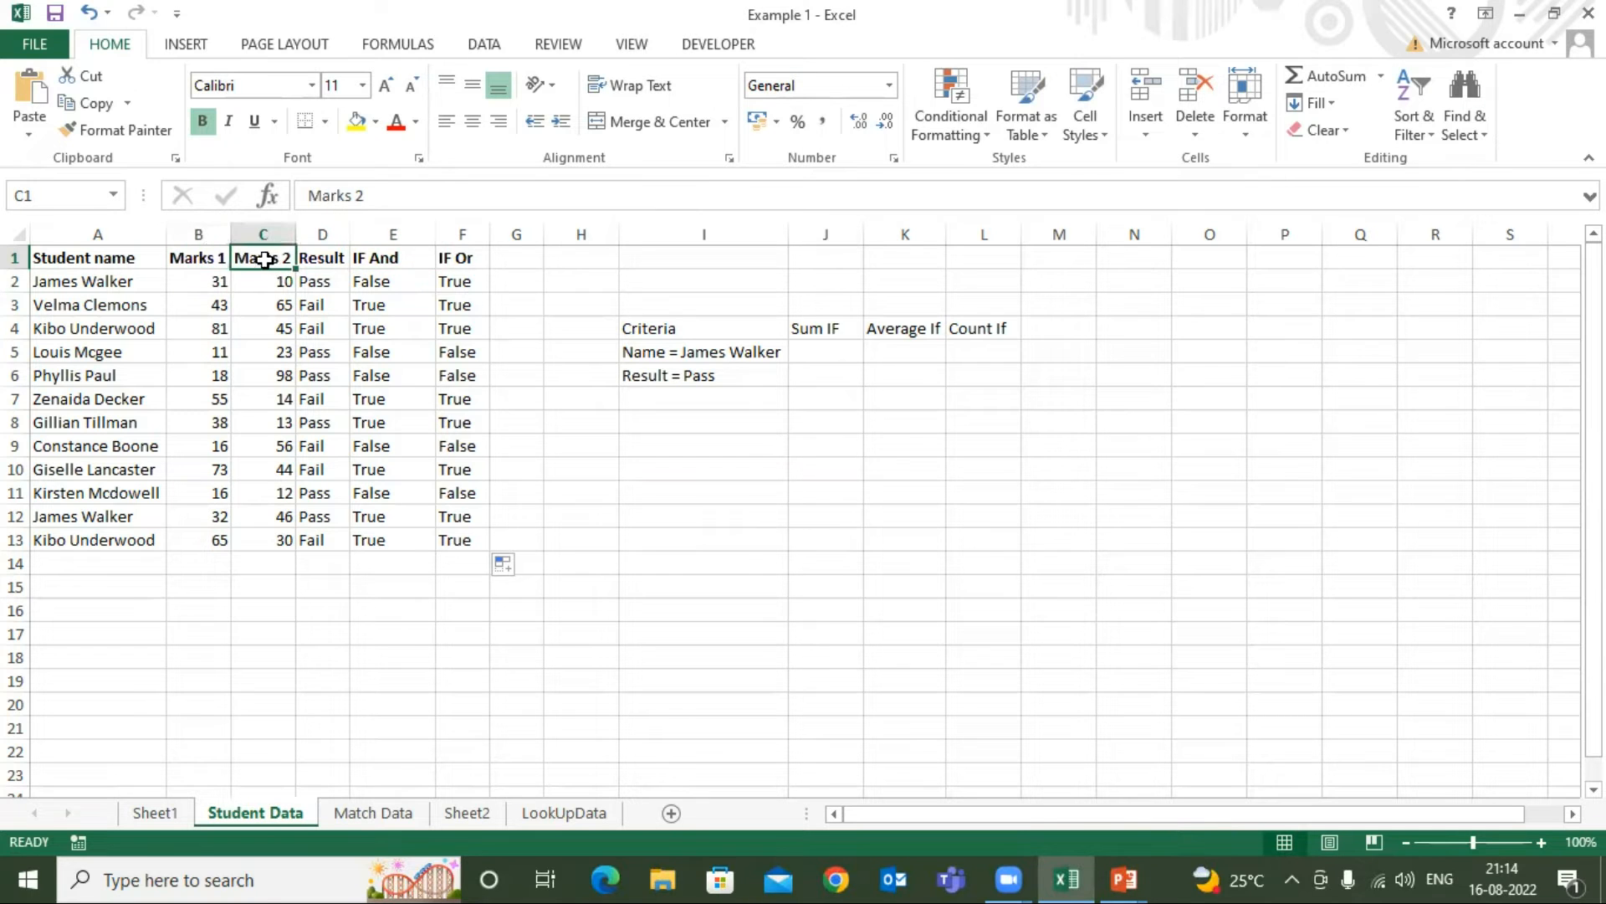
left_click(93, 262)
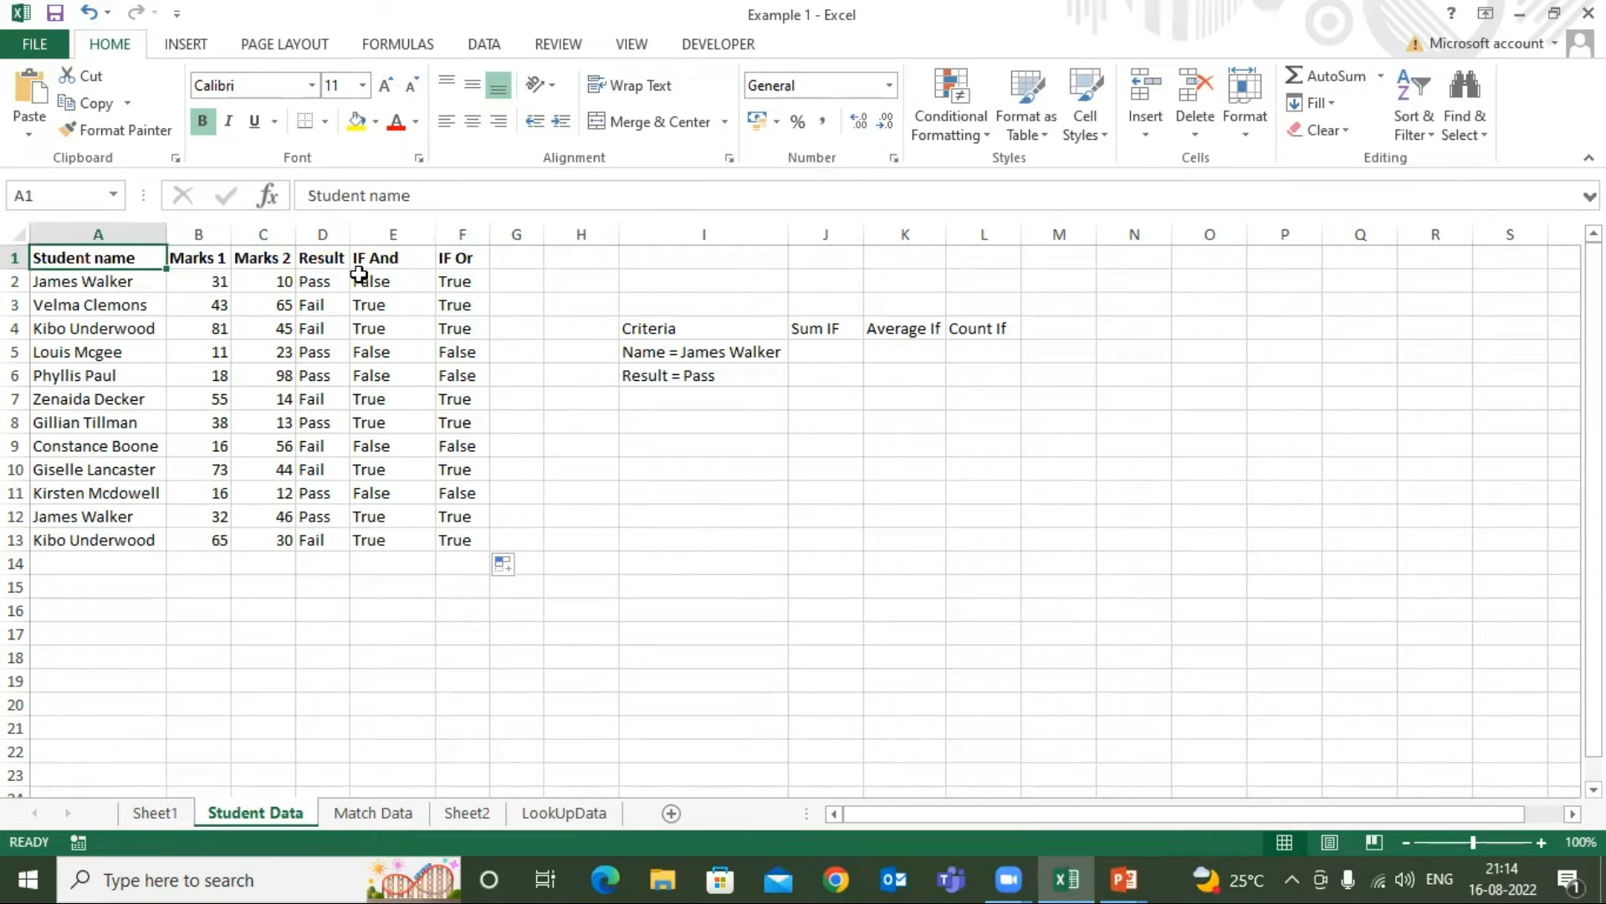
left_click(474, 257)
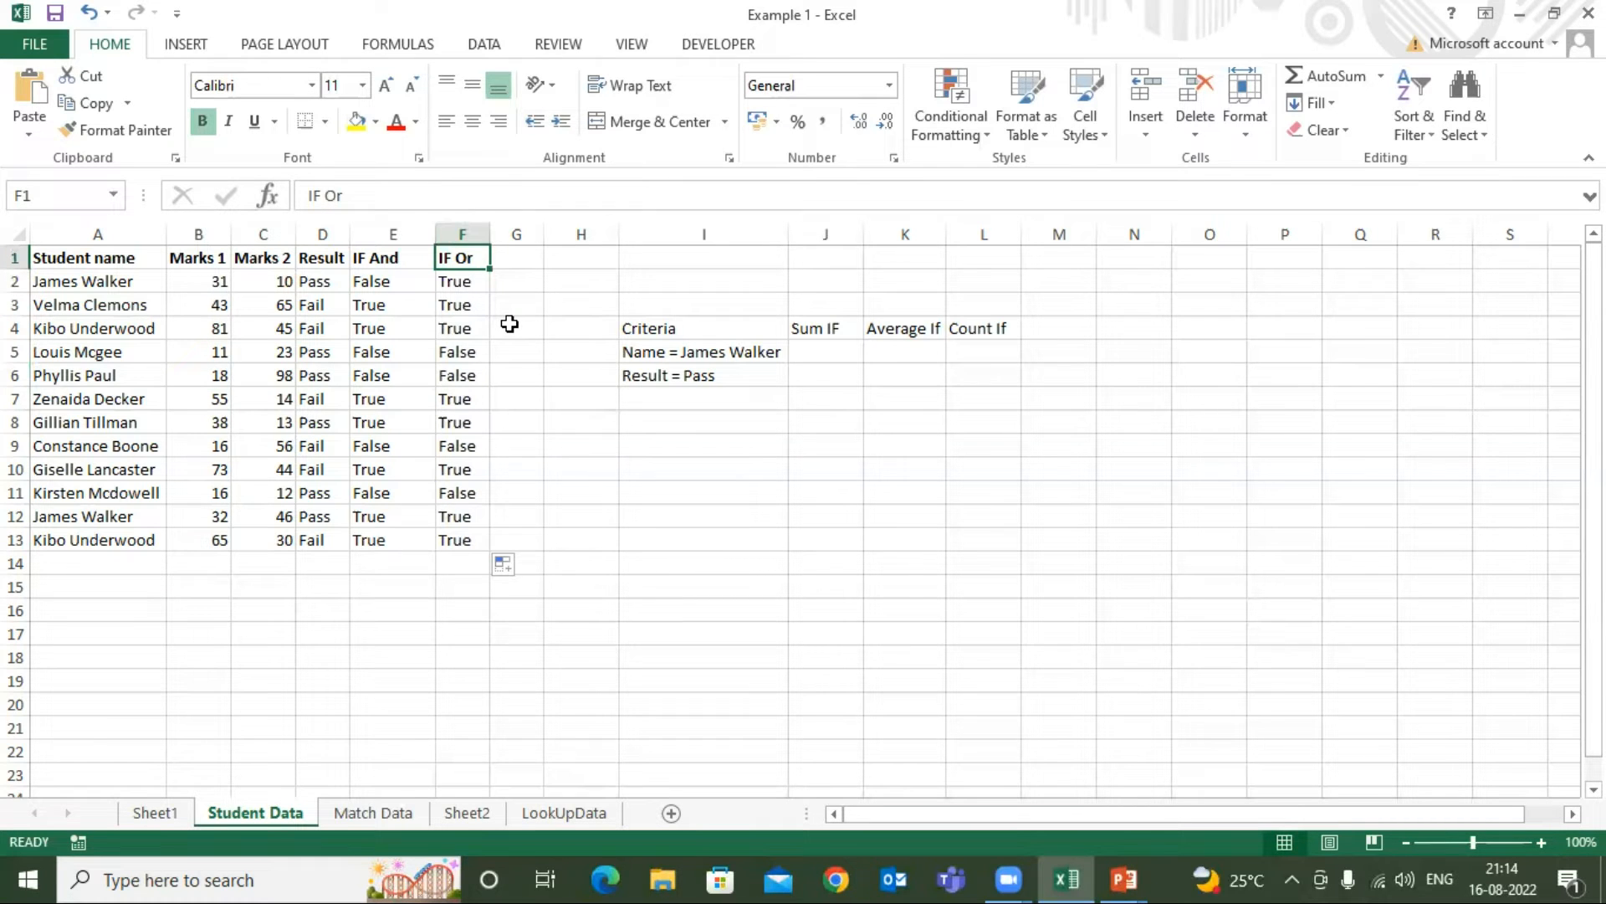
left_click(391, 281)
left_click(461, 281)
left_click(393, 284)
left_click(450, 284)
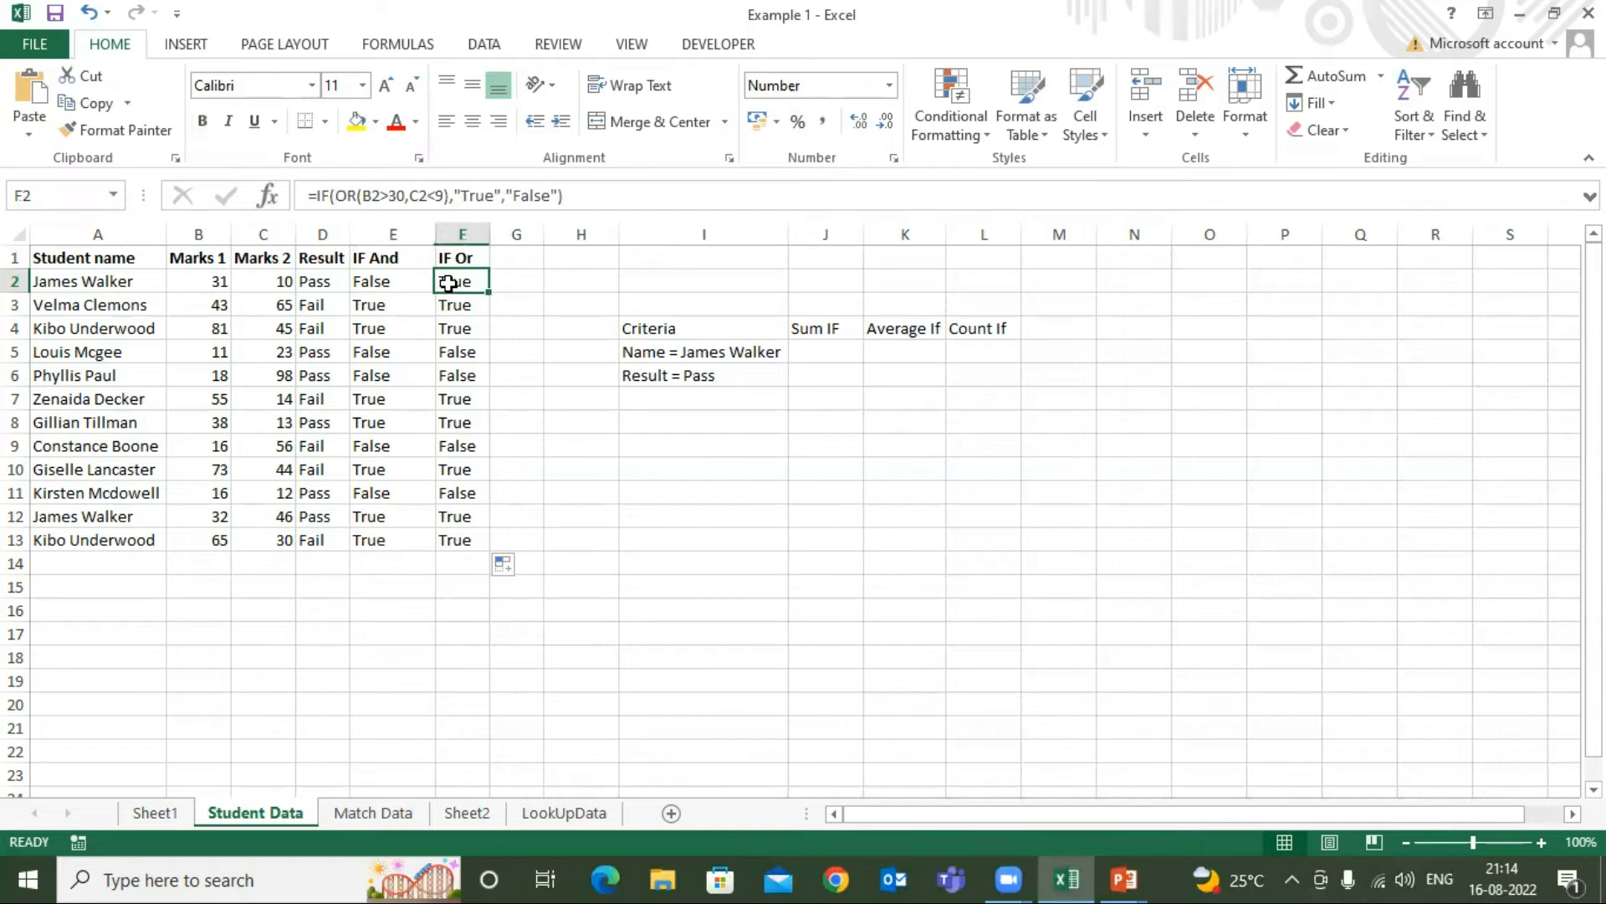
left_click(109, 262)
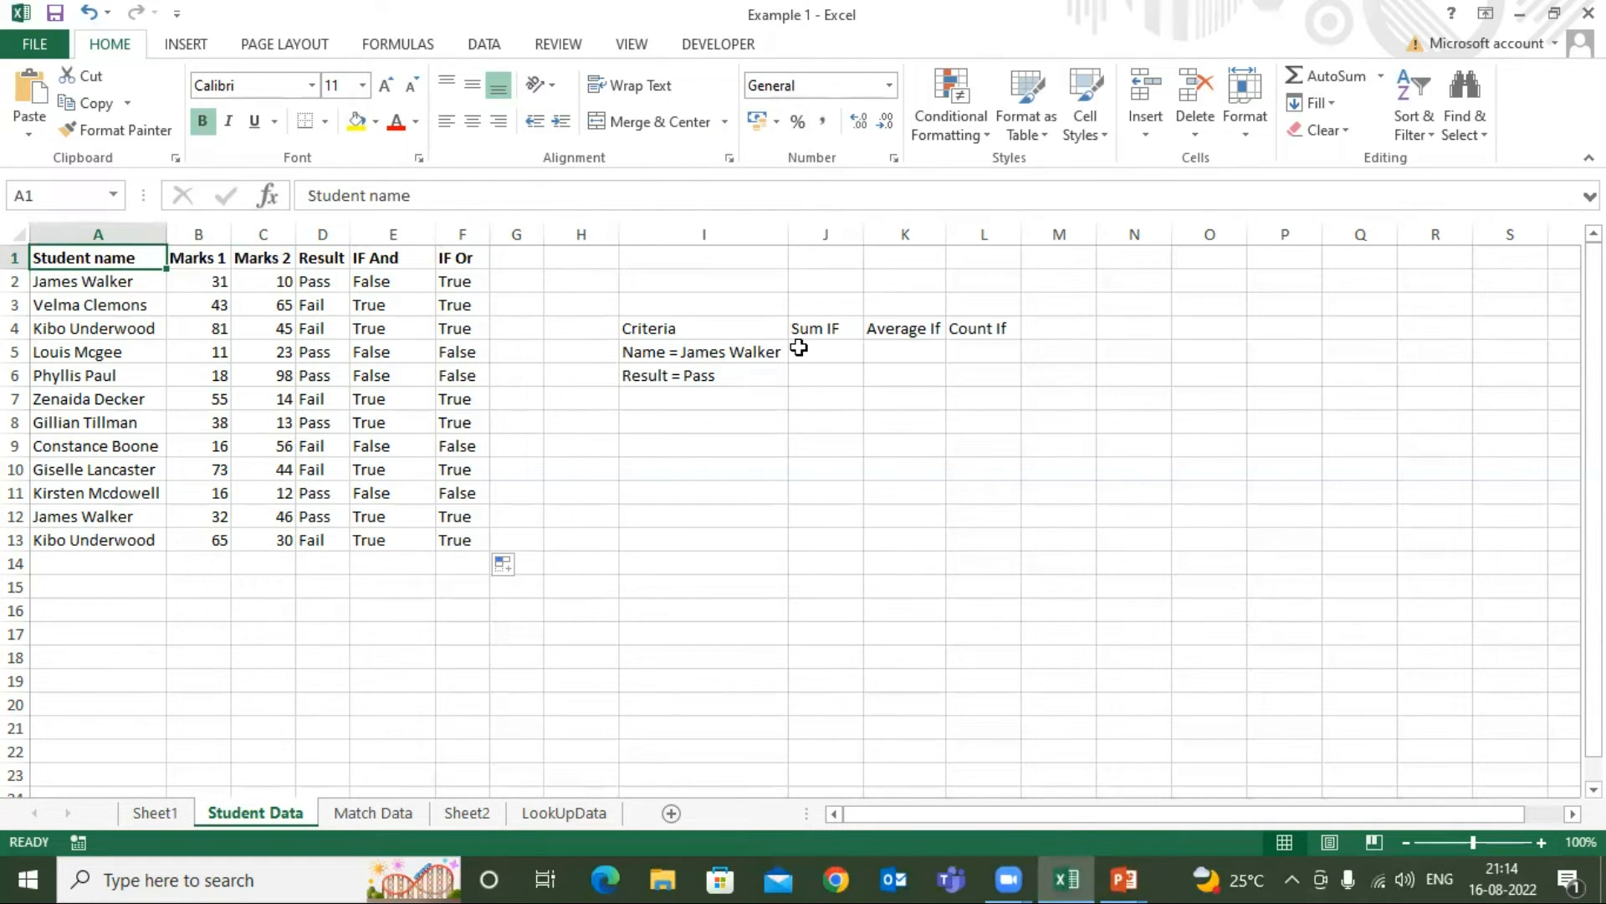
Review the Sum IF, Average If and Count If criteria table and locate the students matching the name criterion in column A
left_click(824, 328)
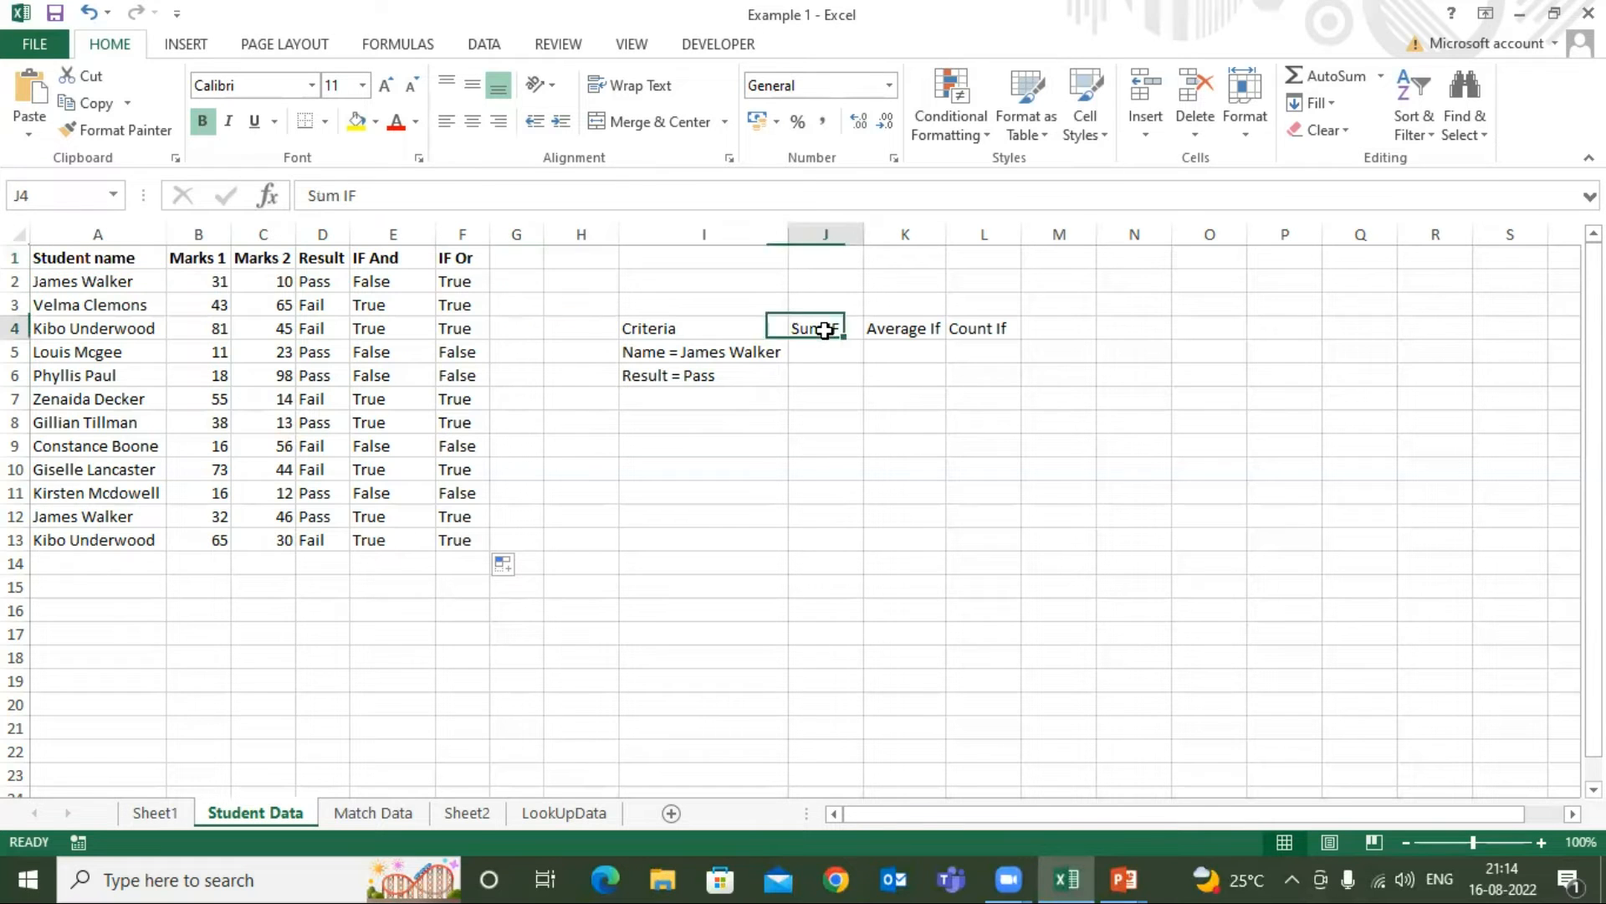
left_click(915, 327)
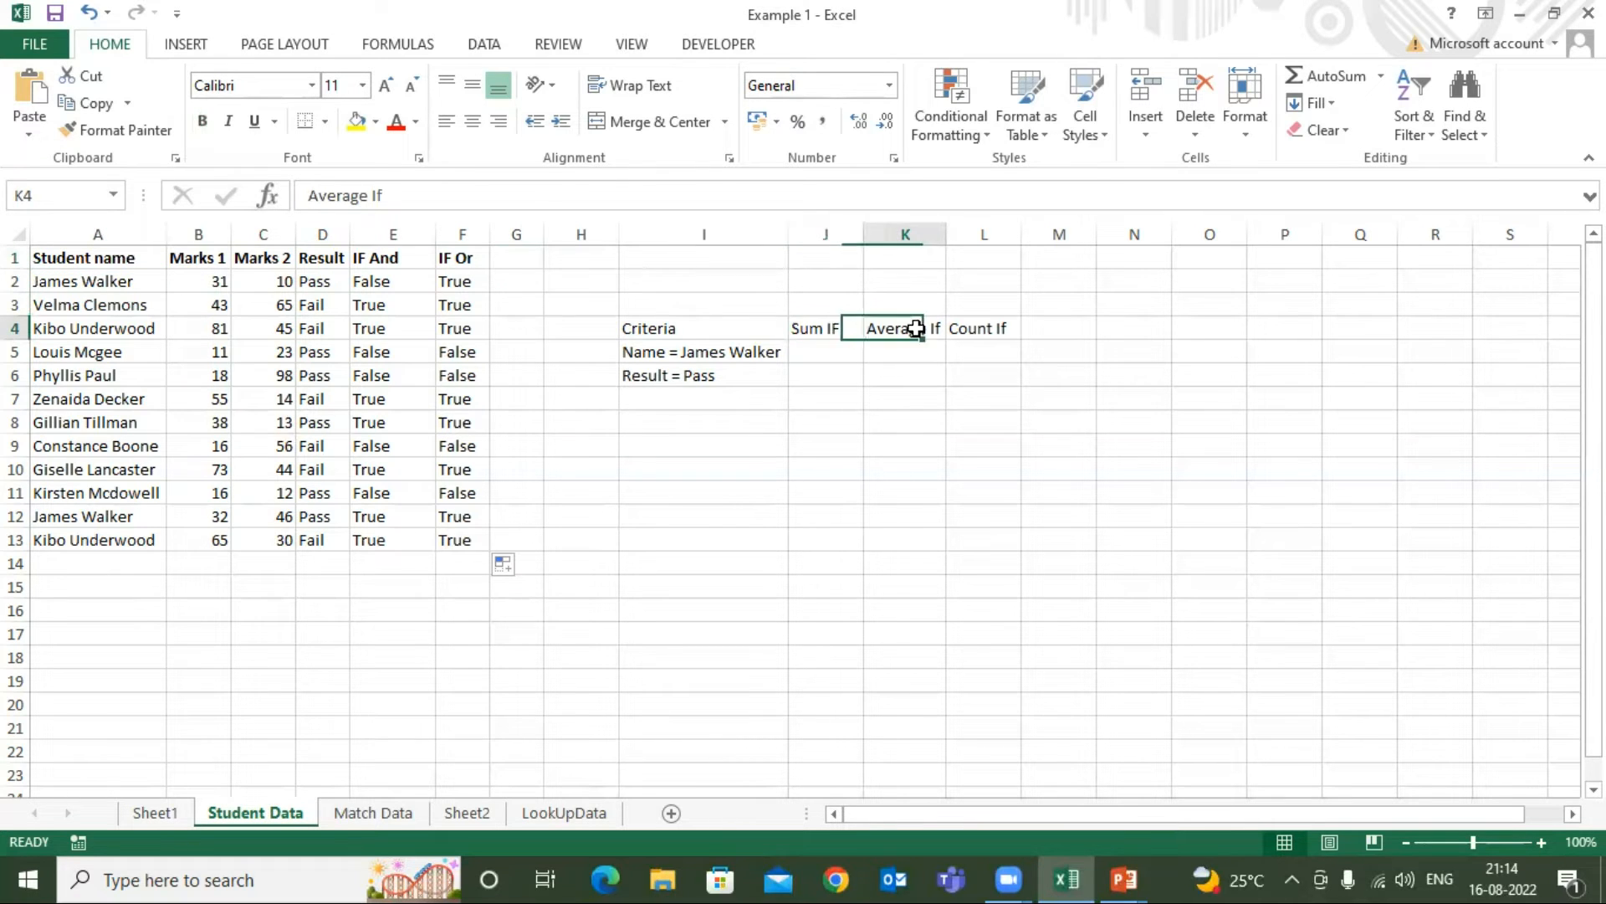
left_click(982, 327)
left_click(813, 335)
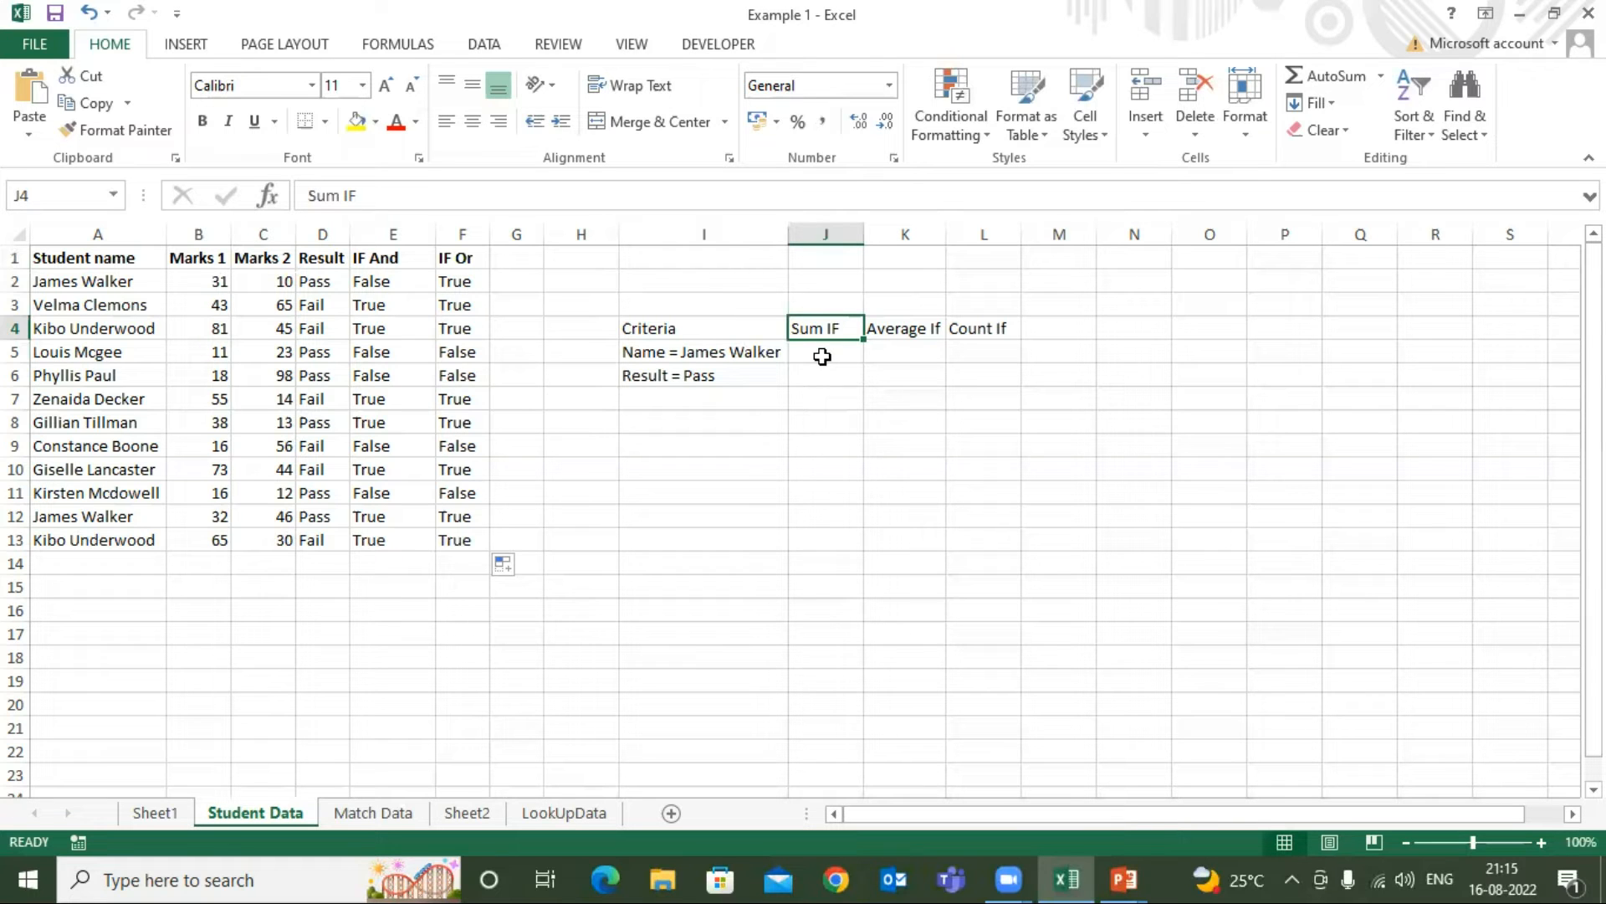
left_click(764, 330)
left_click(817, 330)
left_click(707, 332)
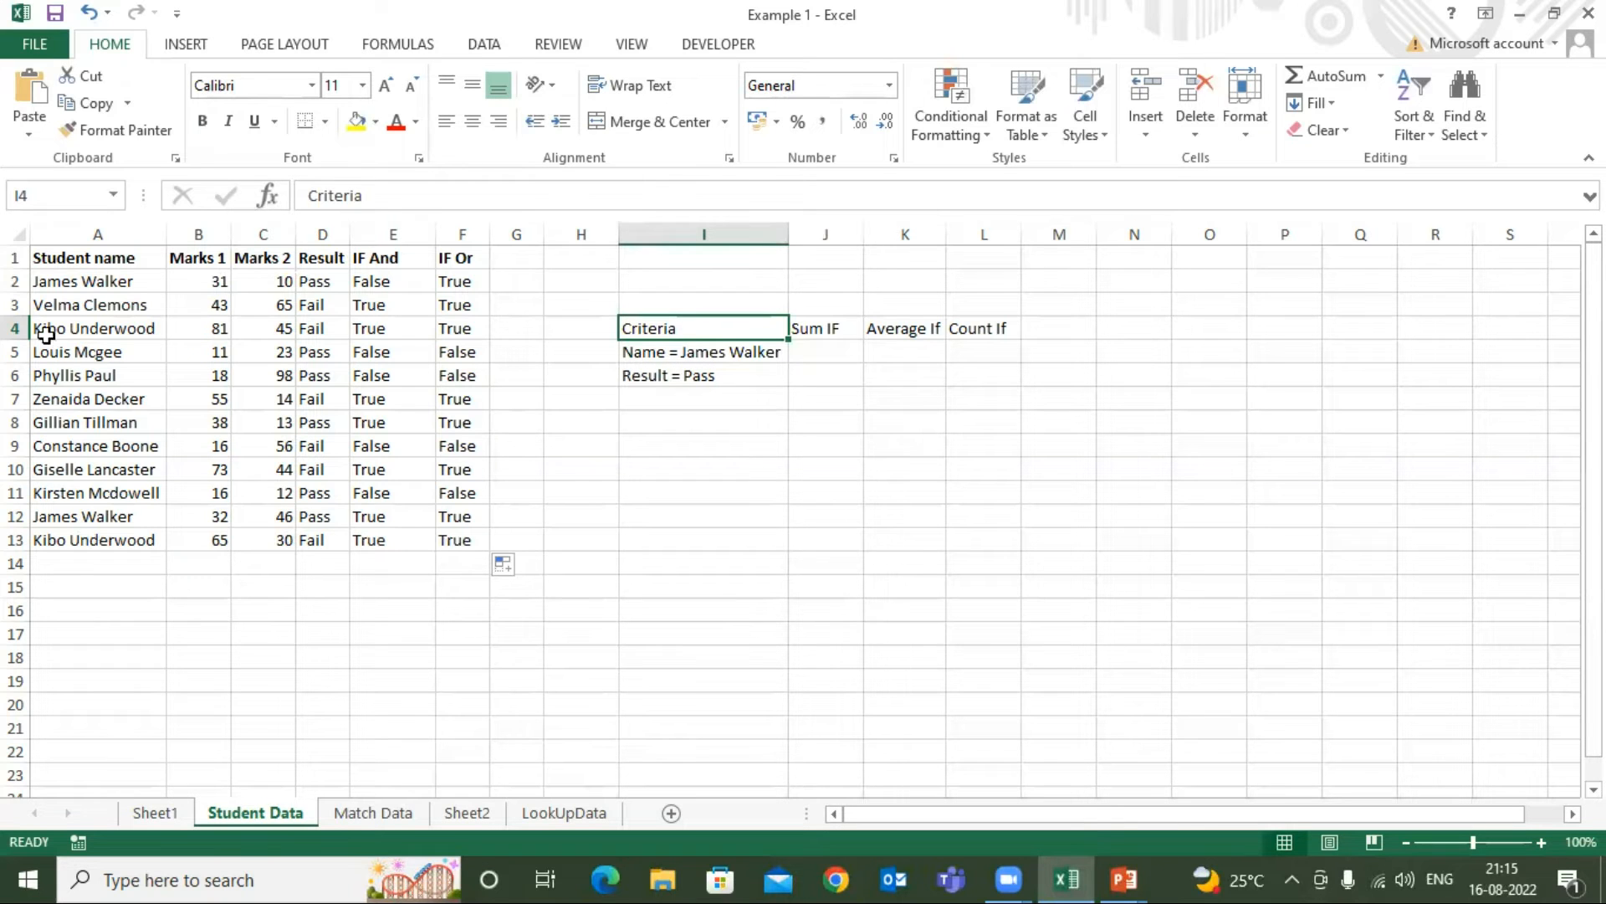
left_click(92, 258)
left_click(107, 234)
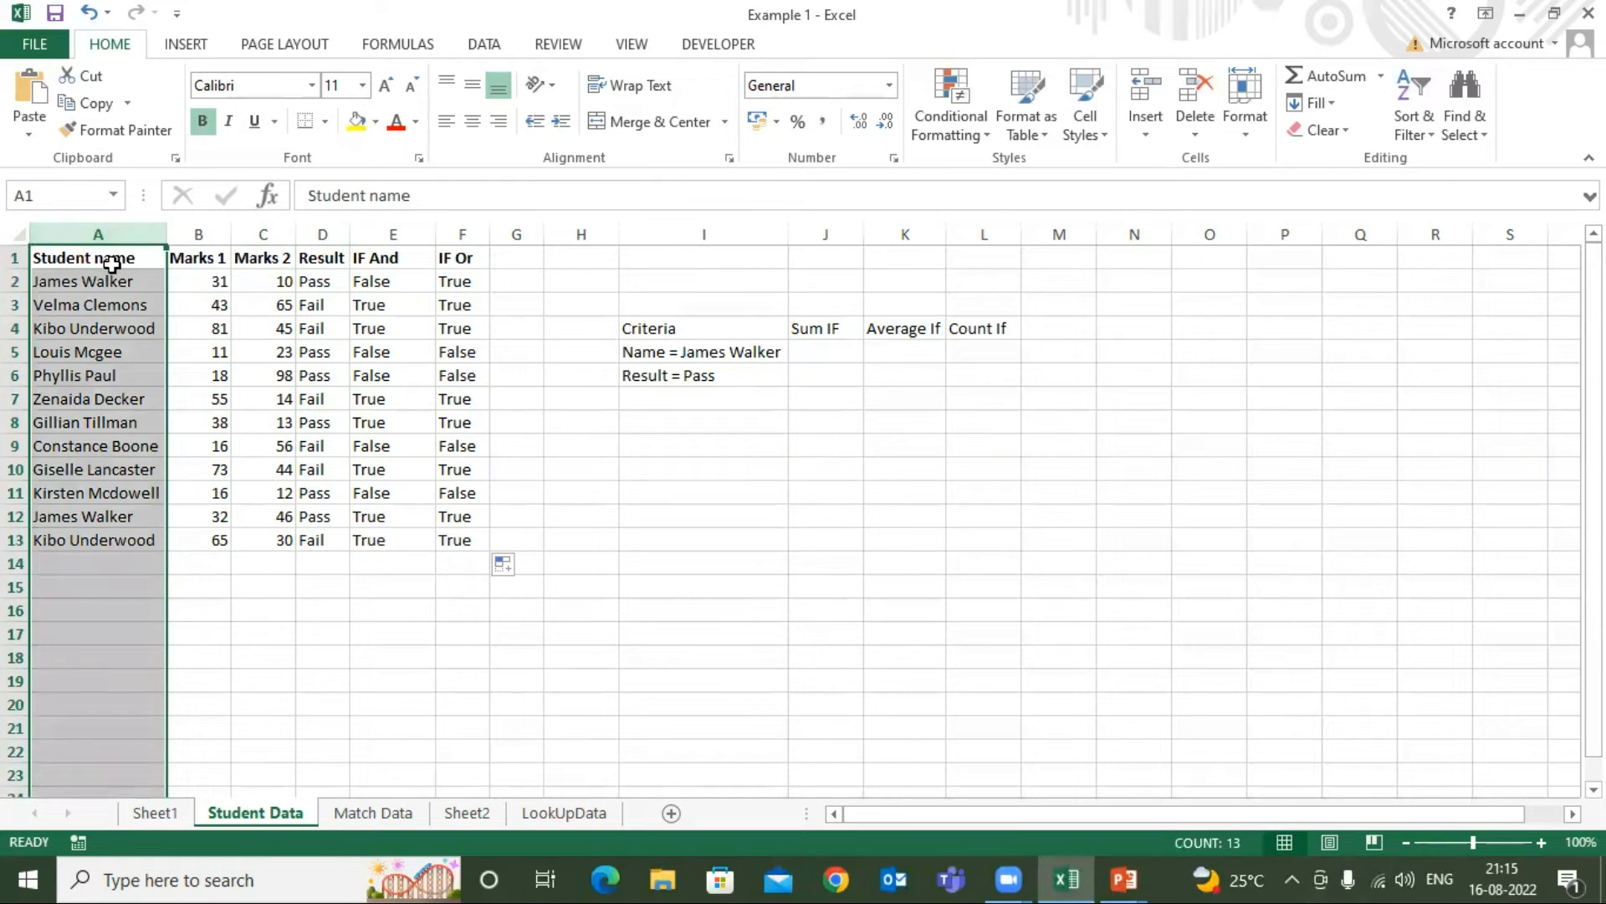
left_click(112, 260)
left_click(90, 286)
left_click(70, 514)
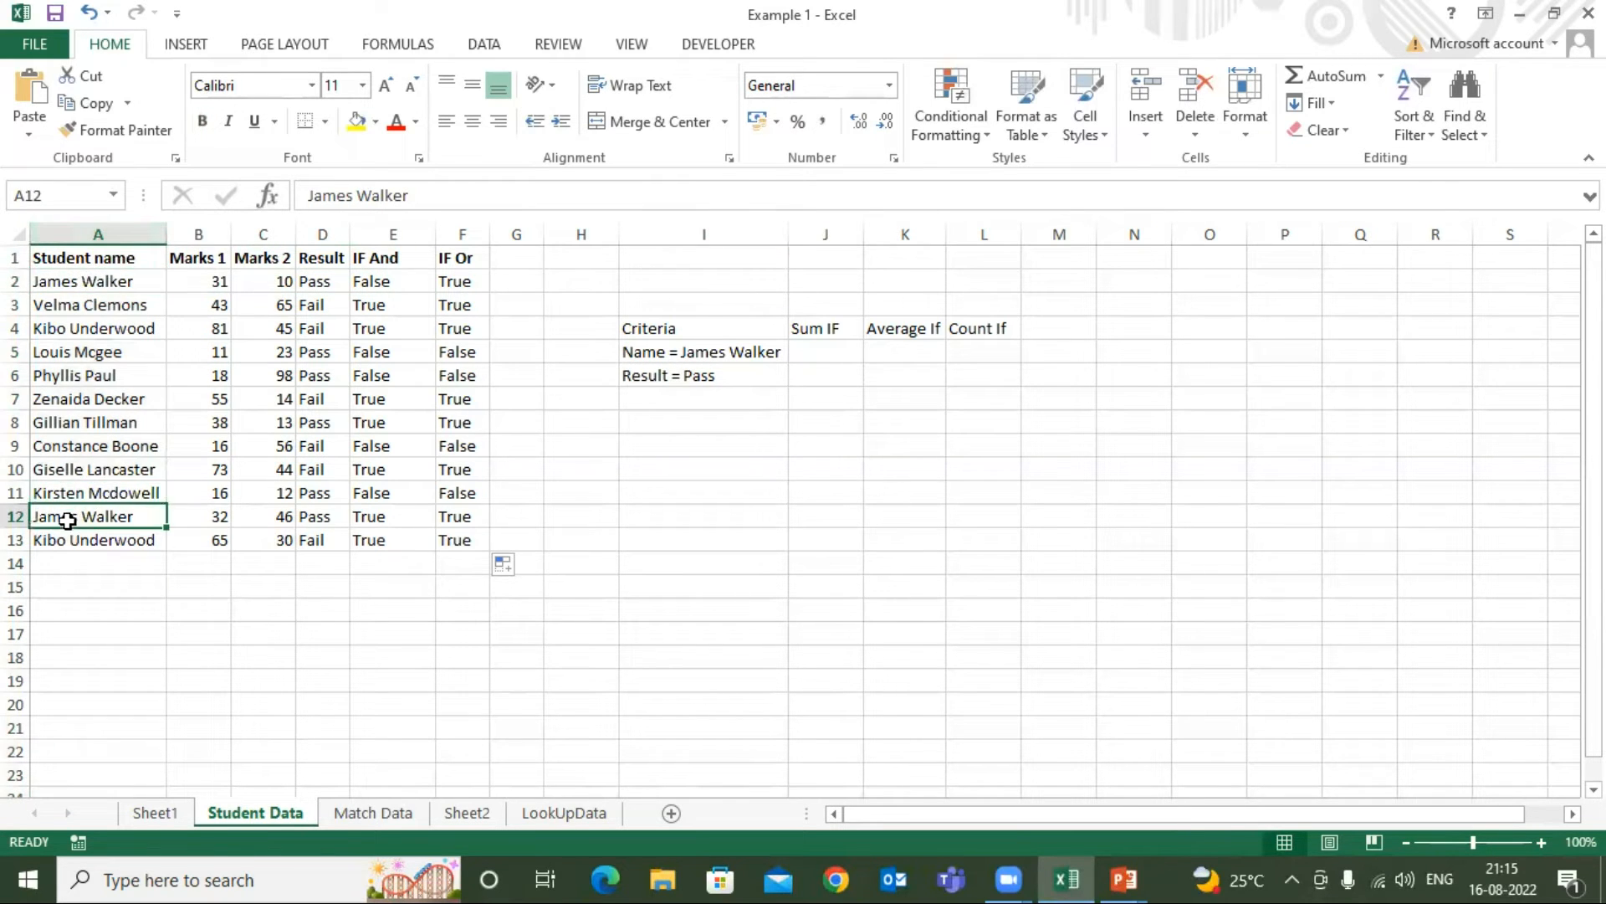
Examine the repeated student names in column A and the Marks 1 values for the student named in the first criterion
left_click(84, 329)
left_click(93, 546)
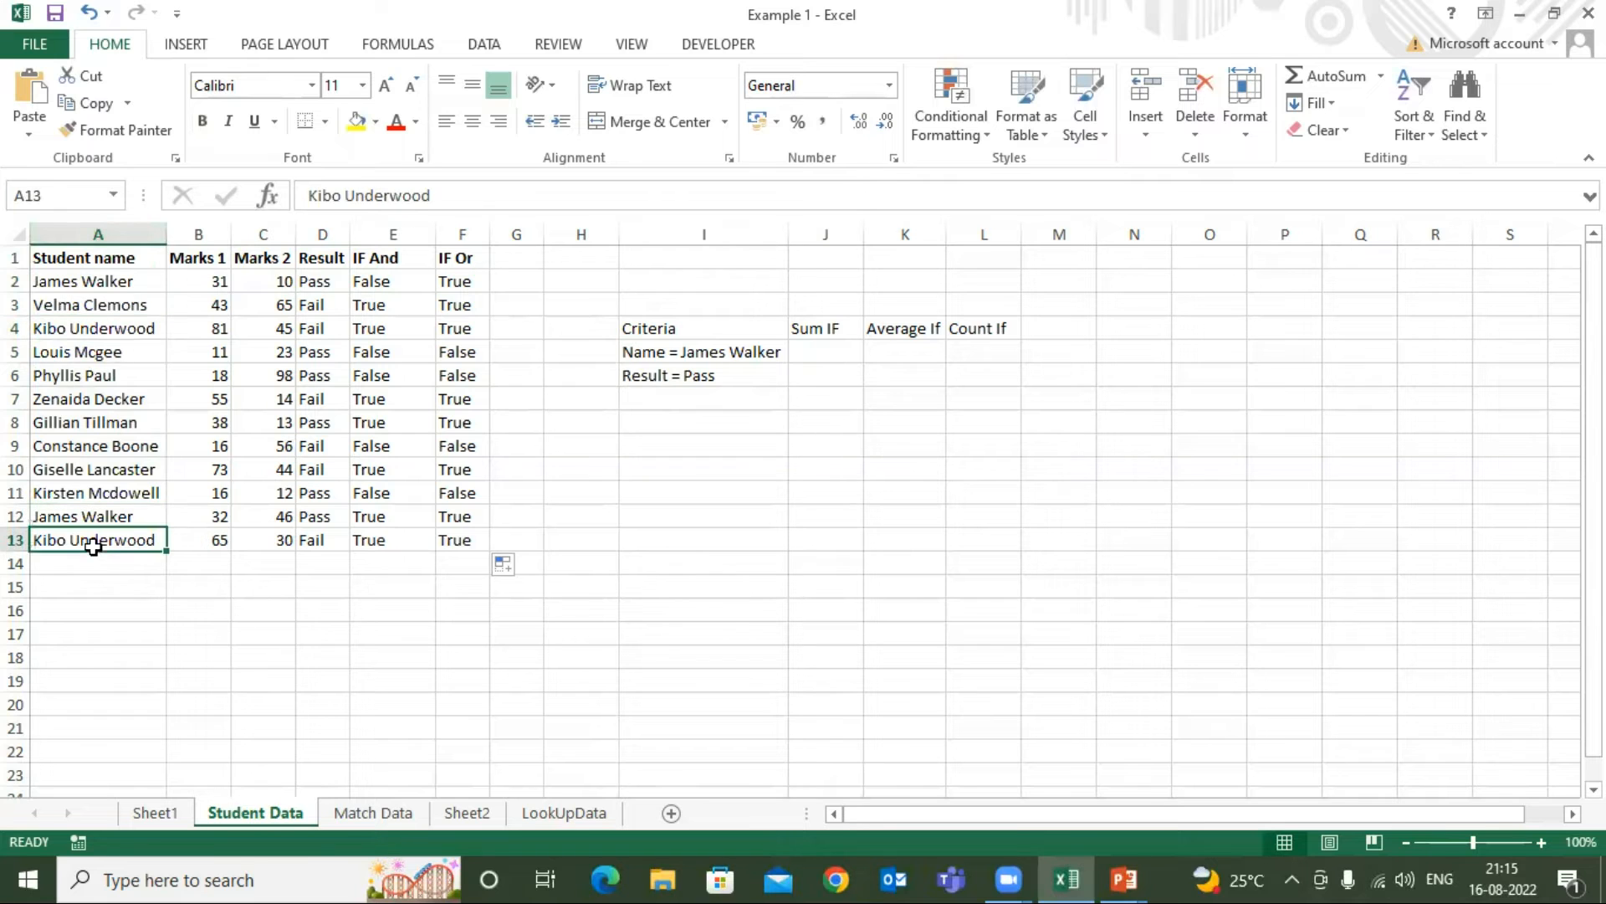
left_click(134, 256)
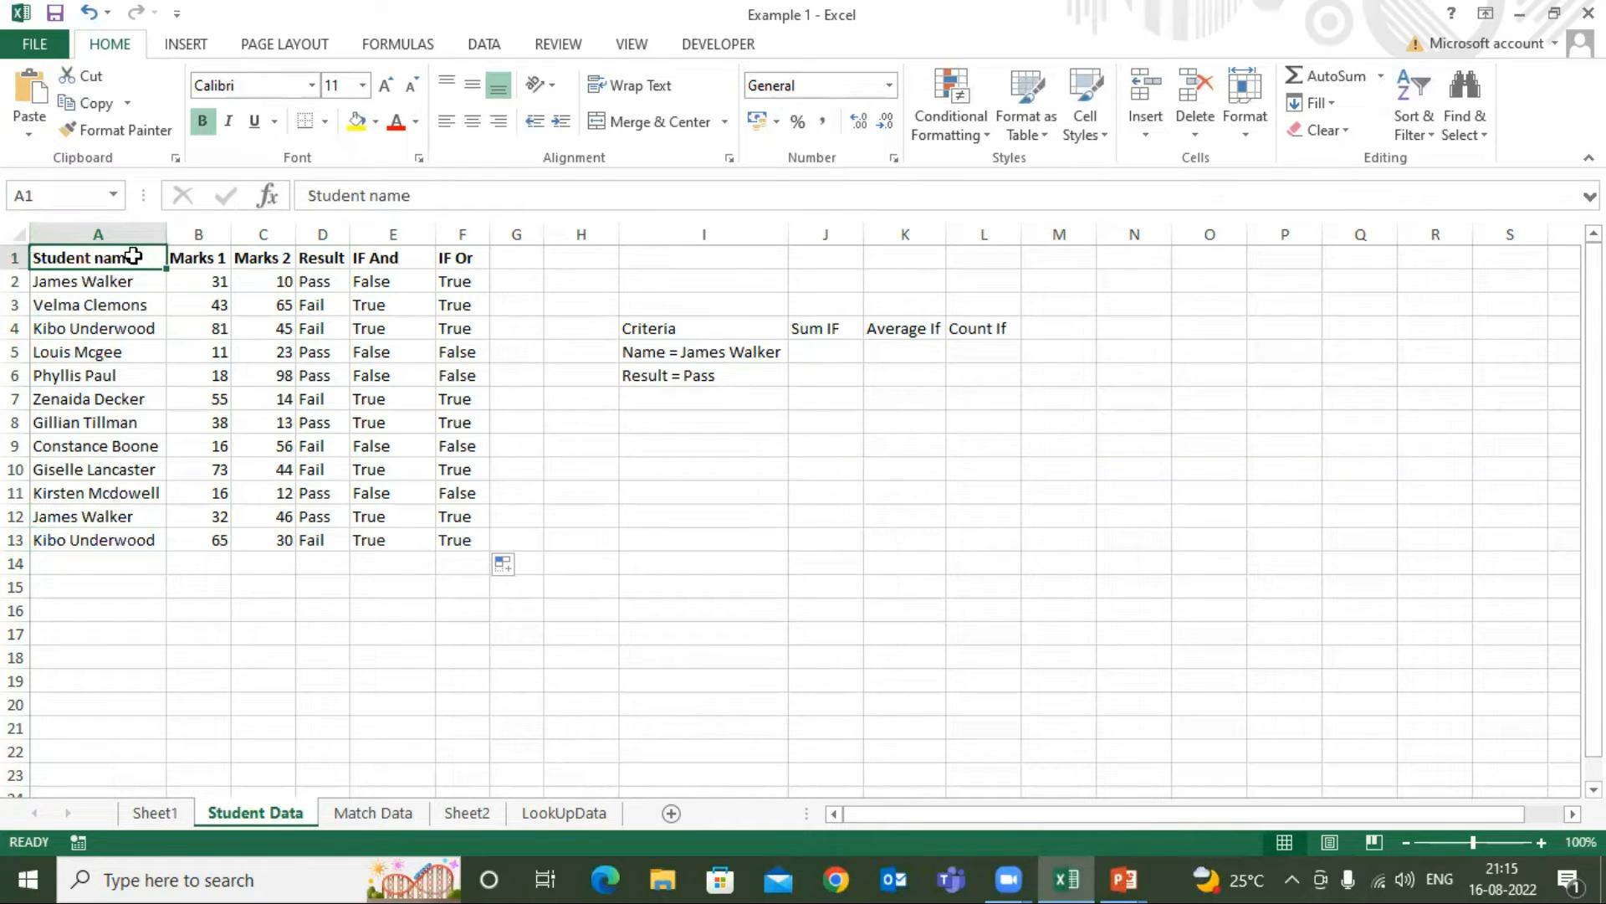
left_click(93, 287)
left_click(90, 516)
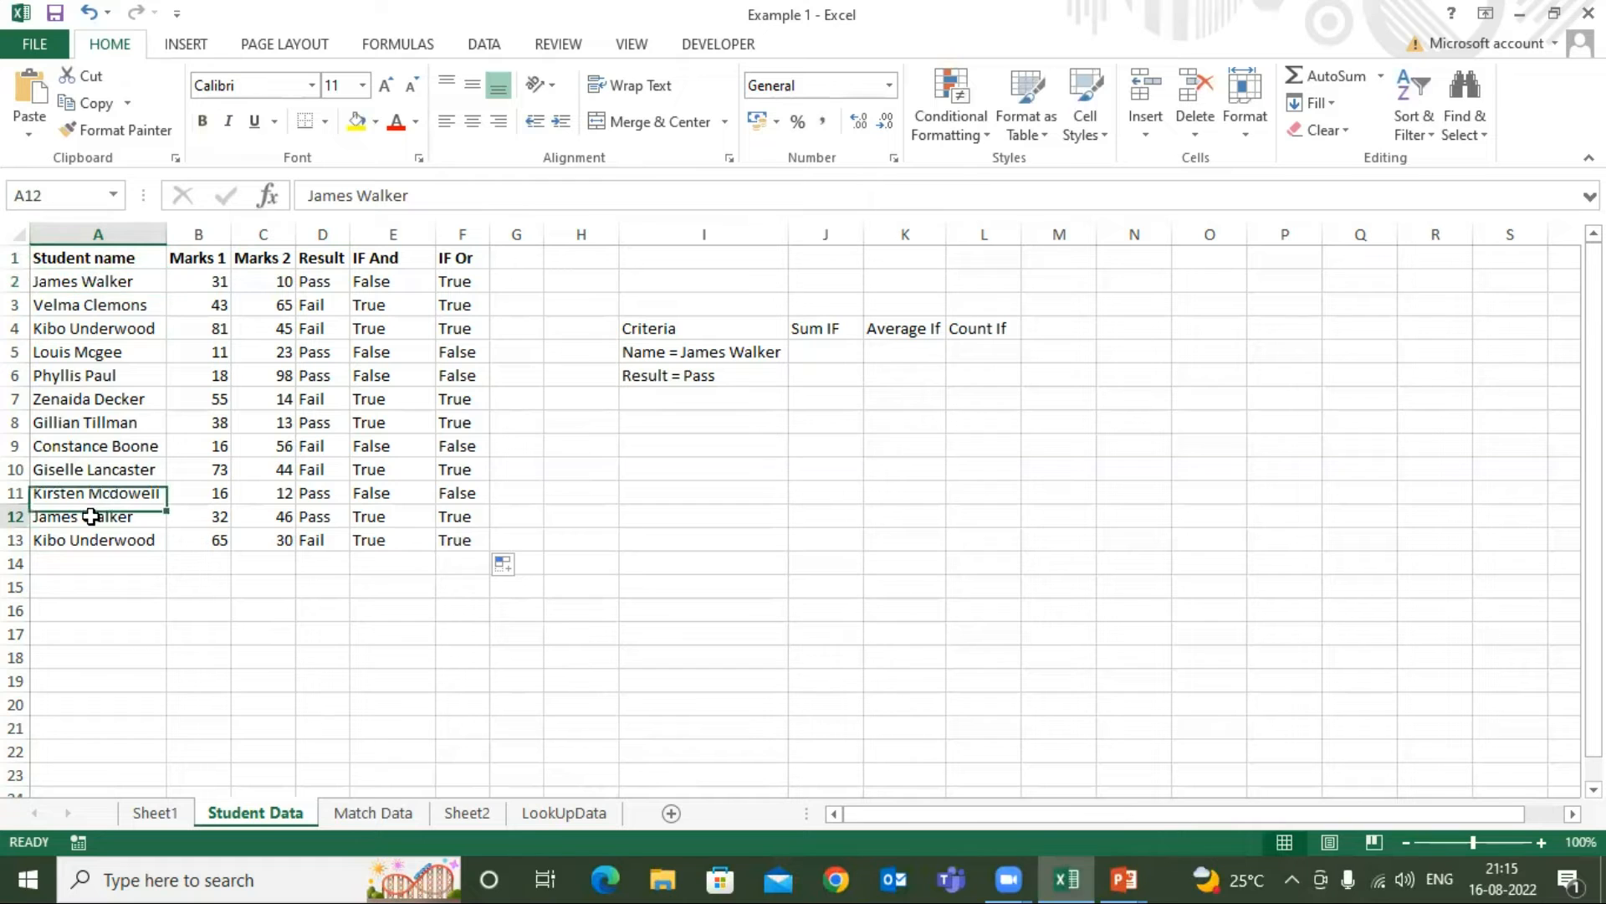
left_click(121, 262)
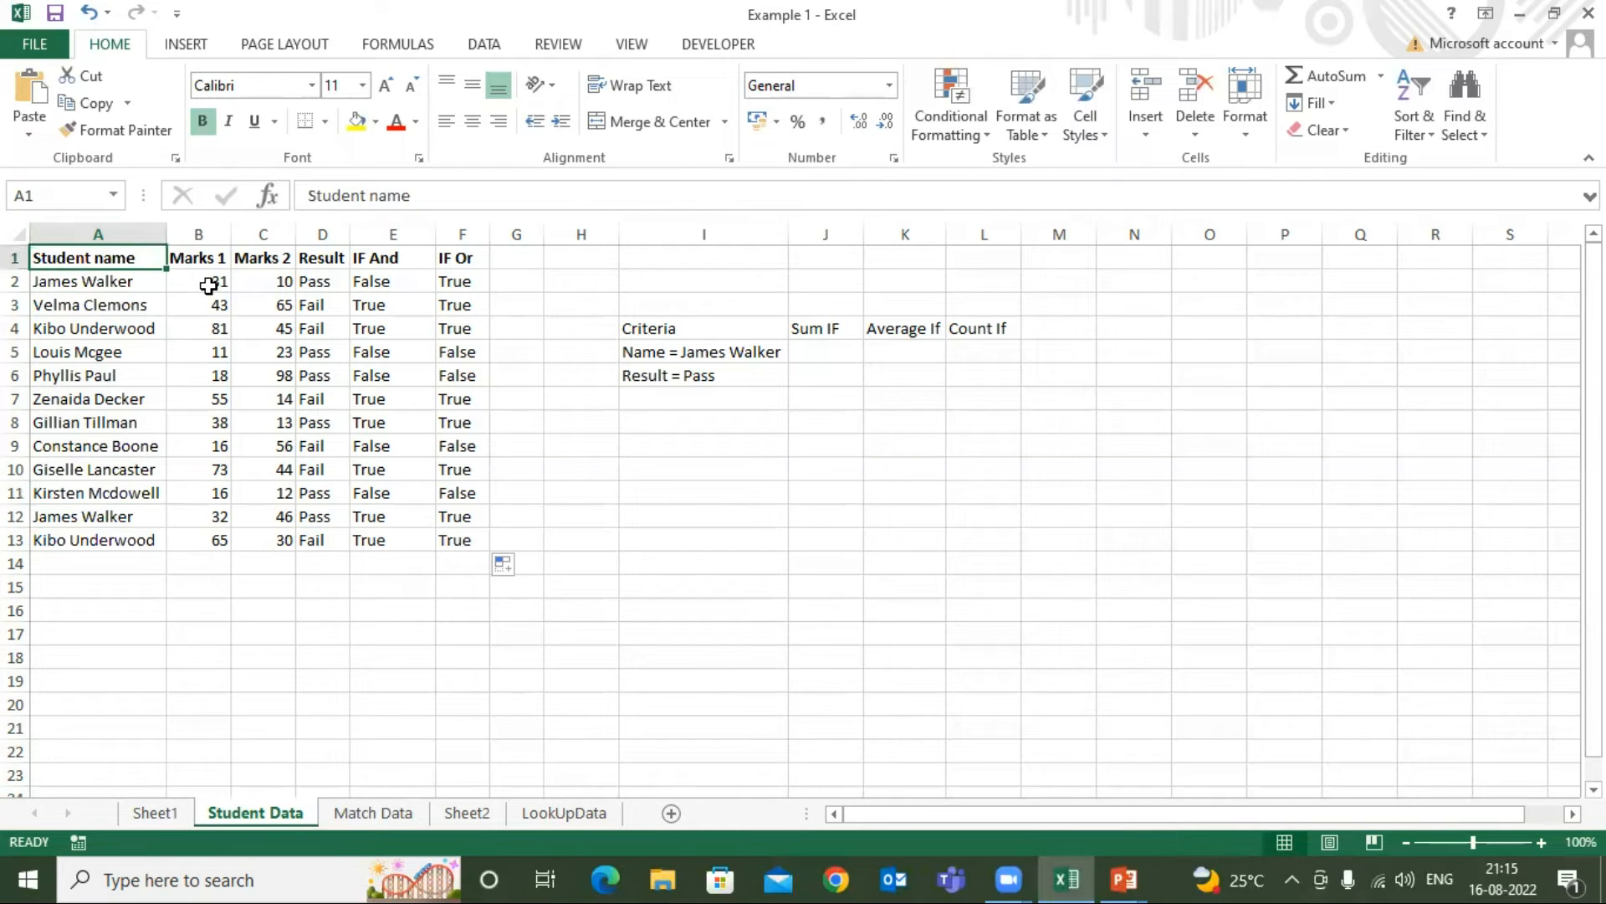
left_click(209, 287)
left_click(206, 518)
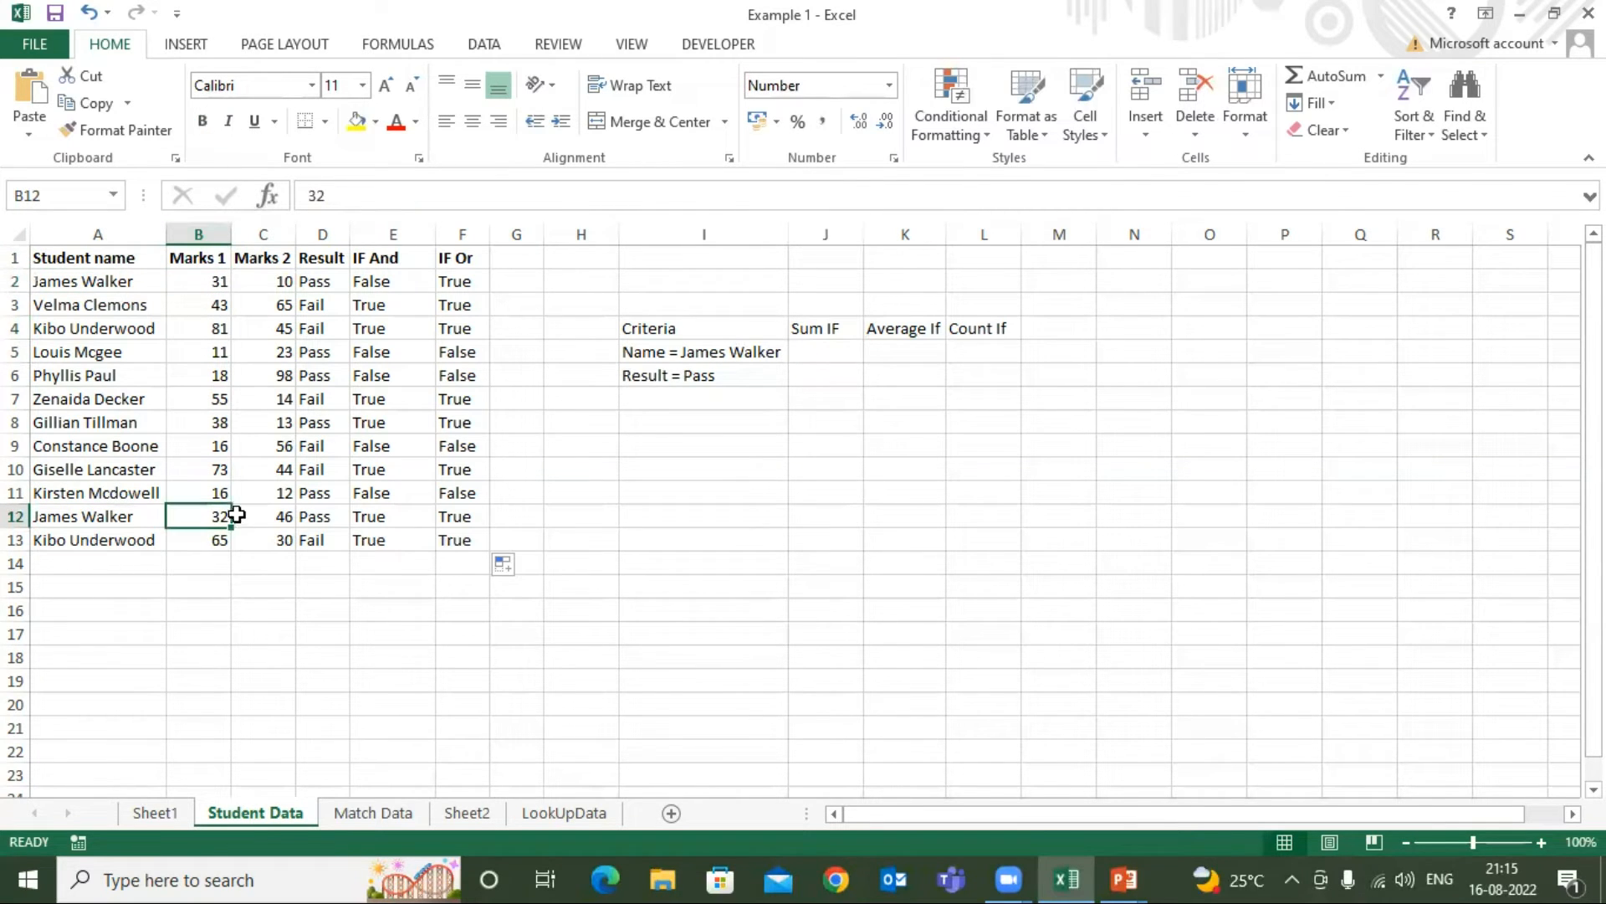
left_click(98, 281)
left_click(114, 506)
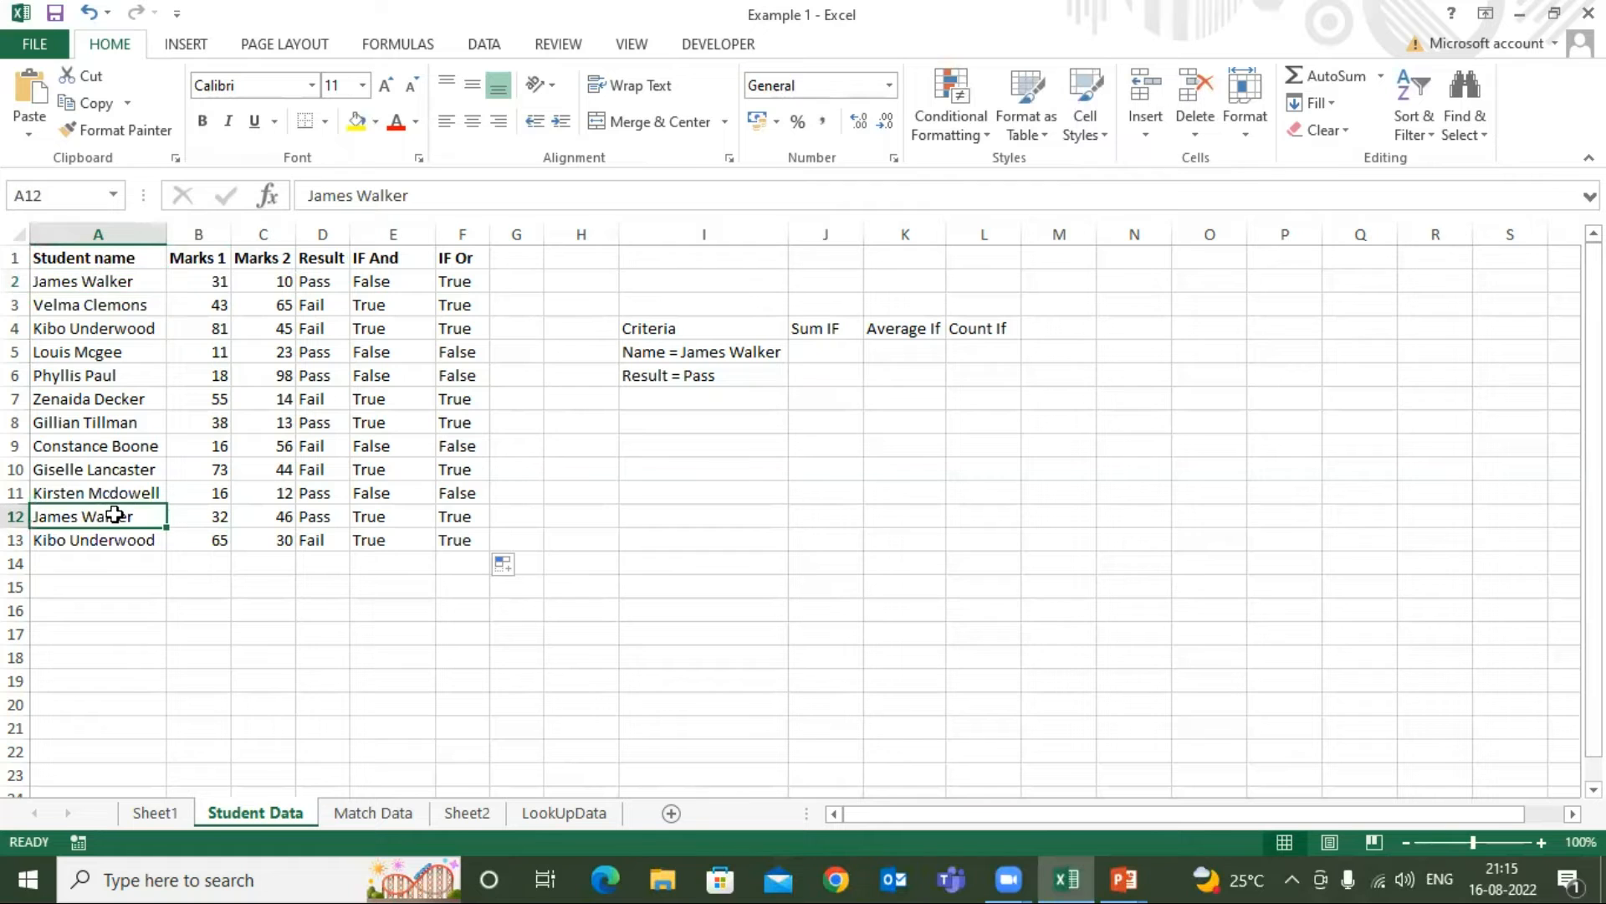
left_click(138, 261)
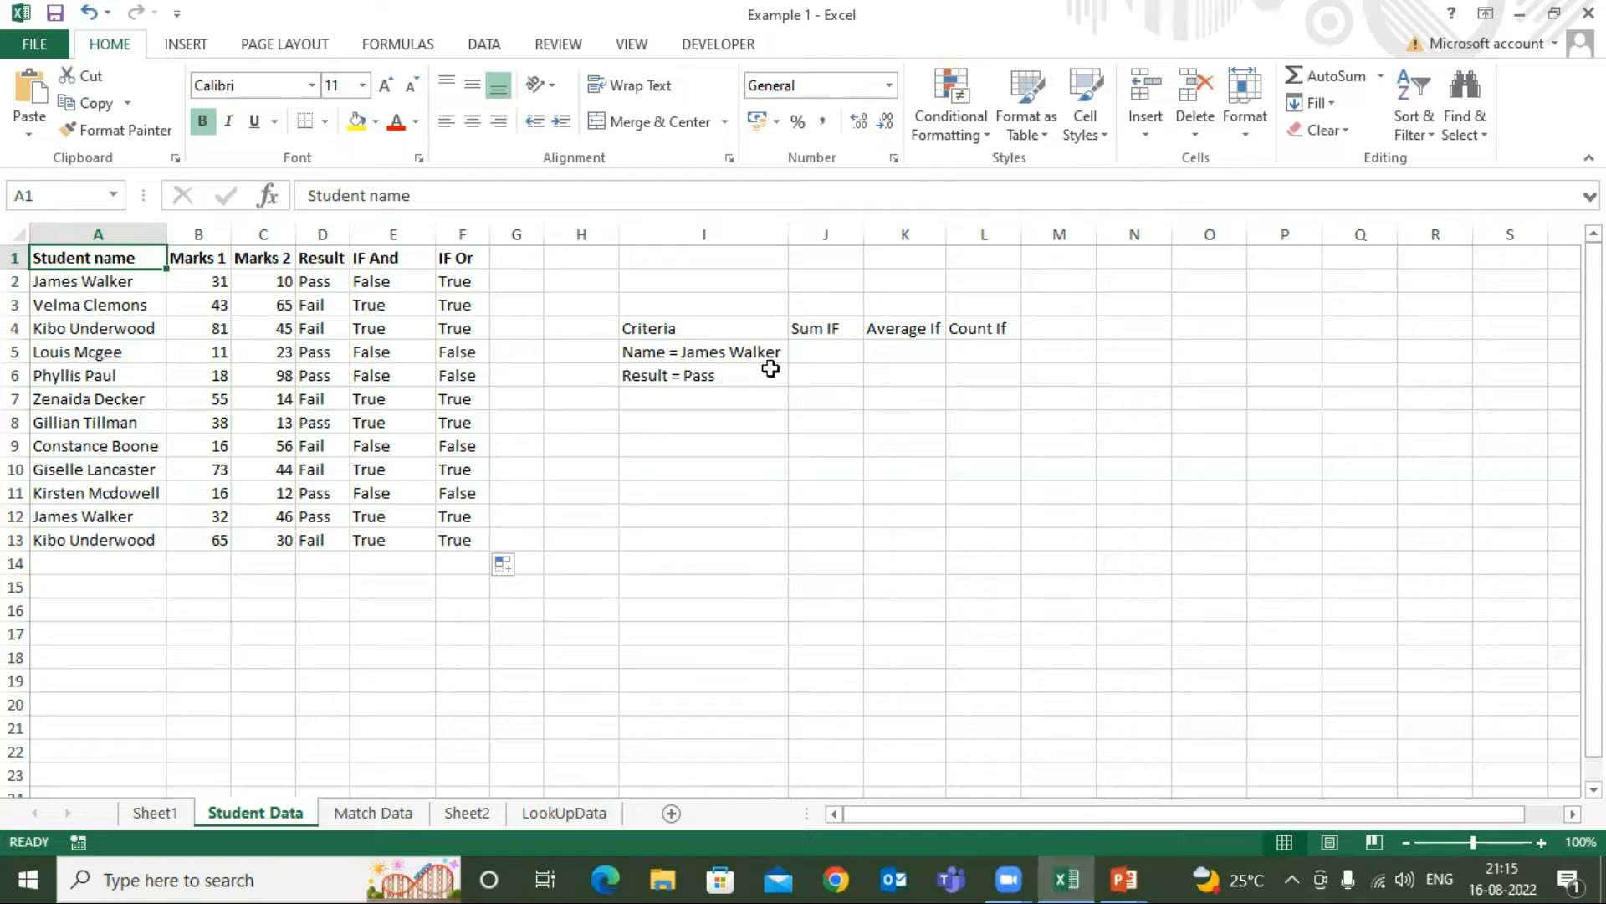
Start a SUMIF formula in J5 for the name criterion, with the student names A2:A13 as its range
left_click(679, 328)
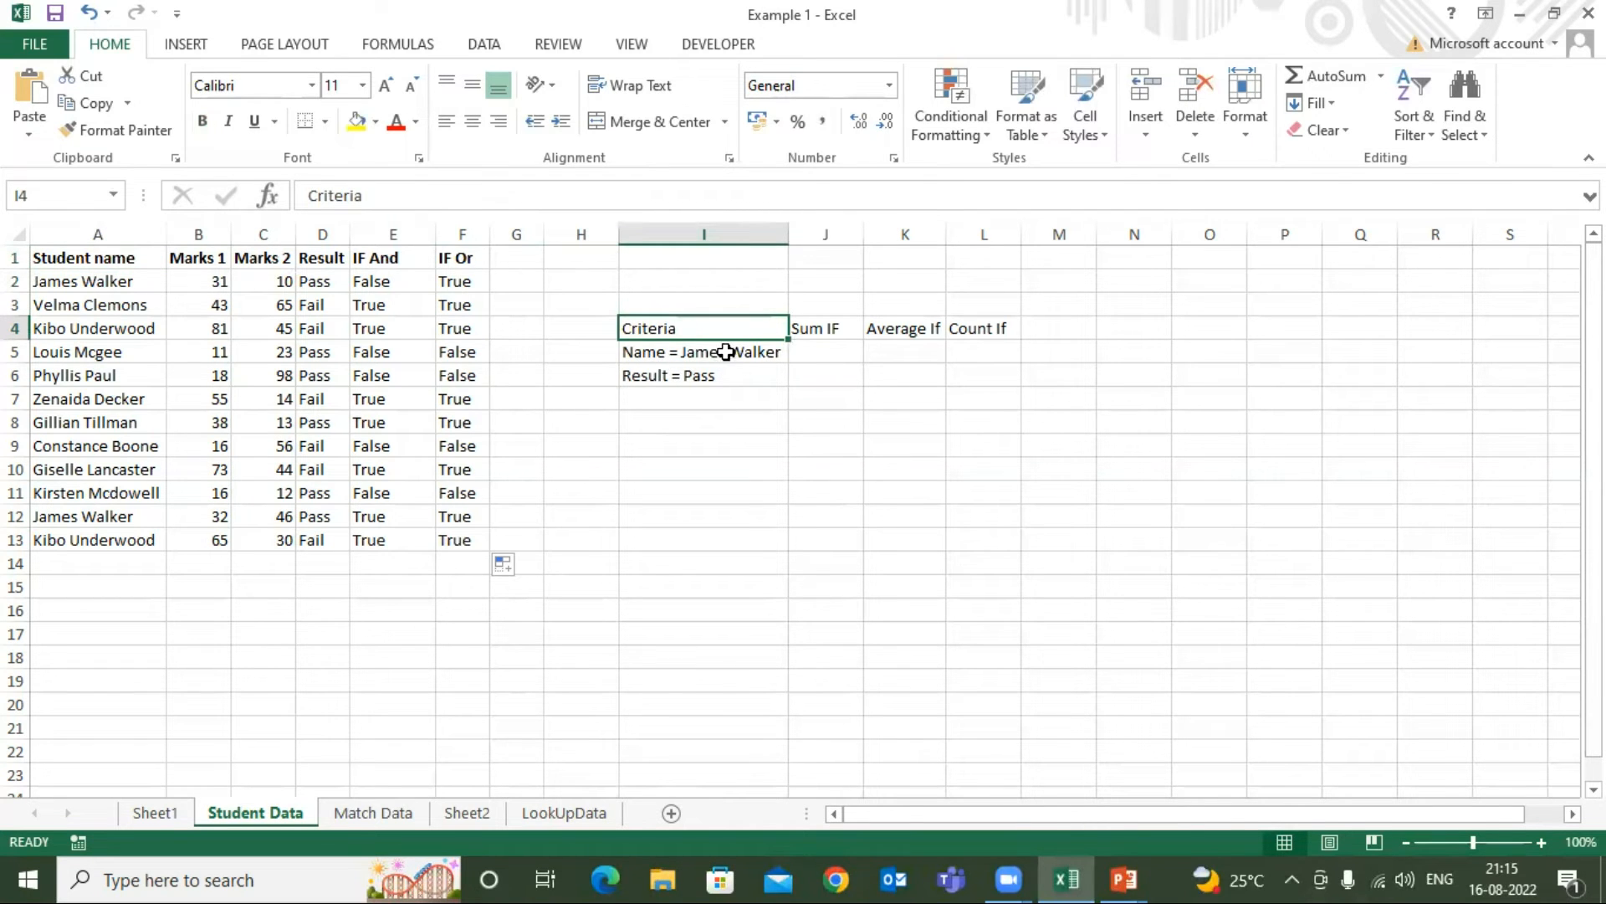
left_click(724, 351)
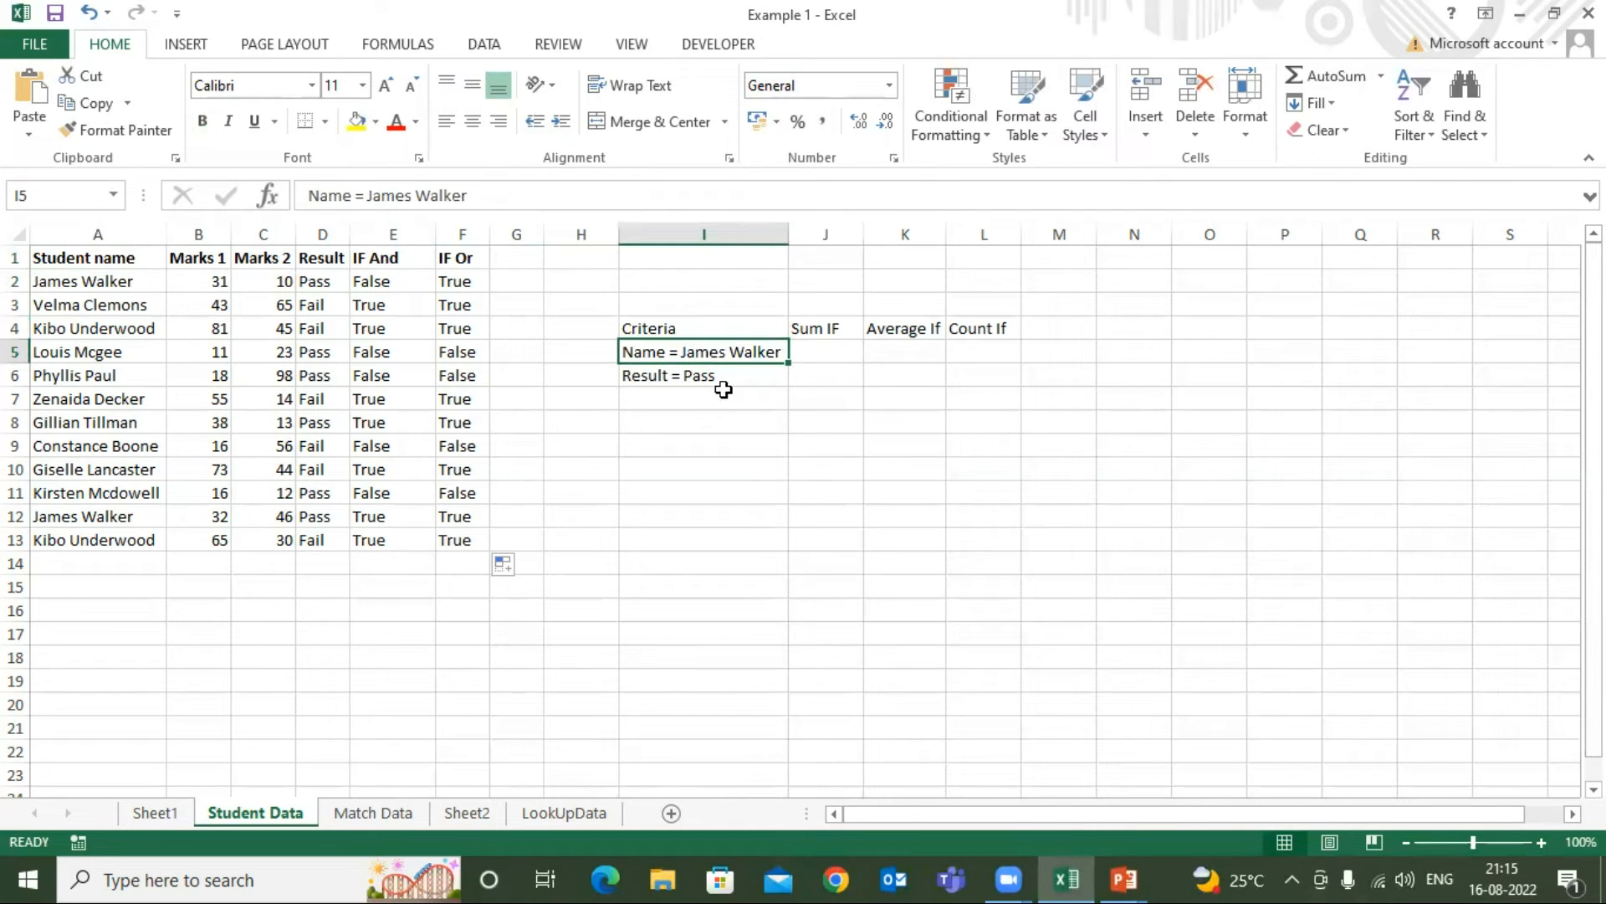
left_click(817, 350)
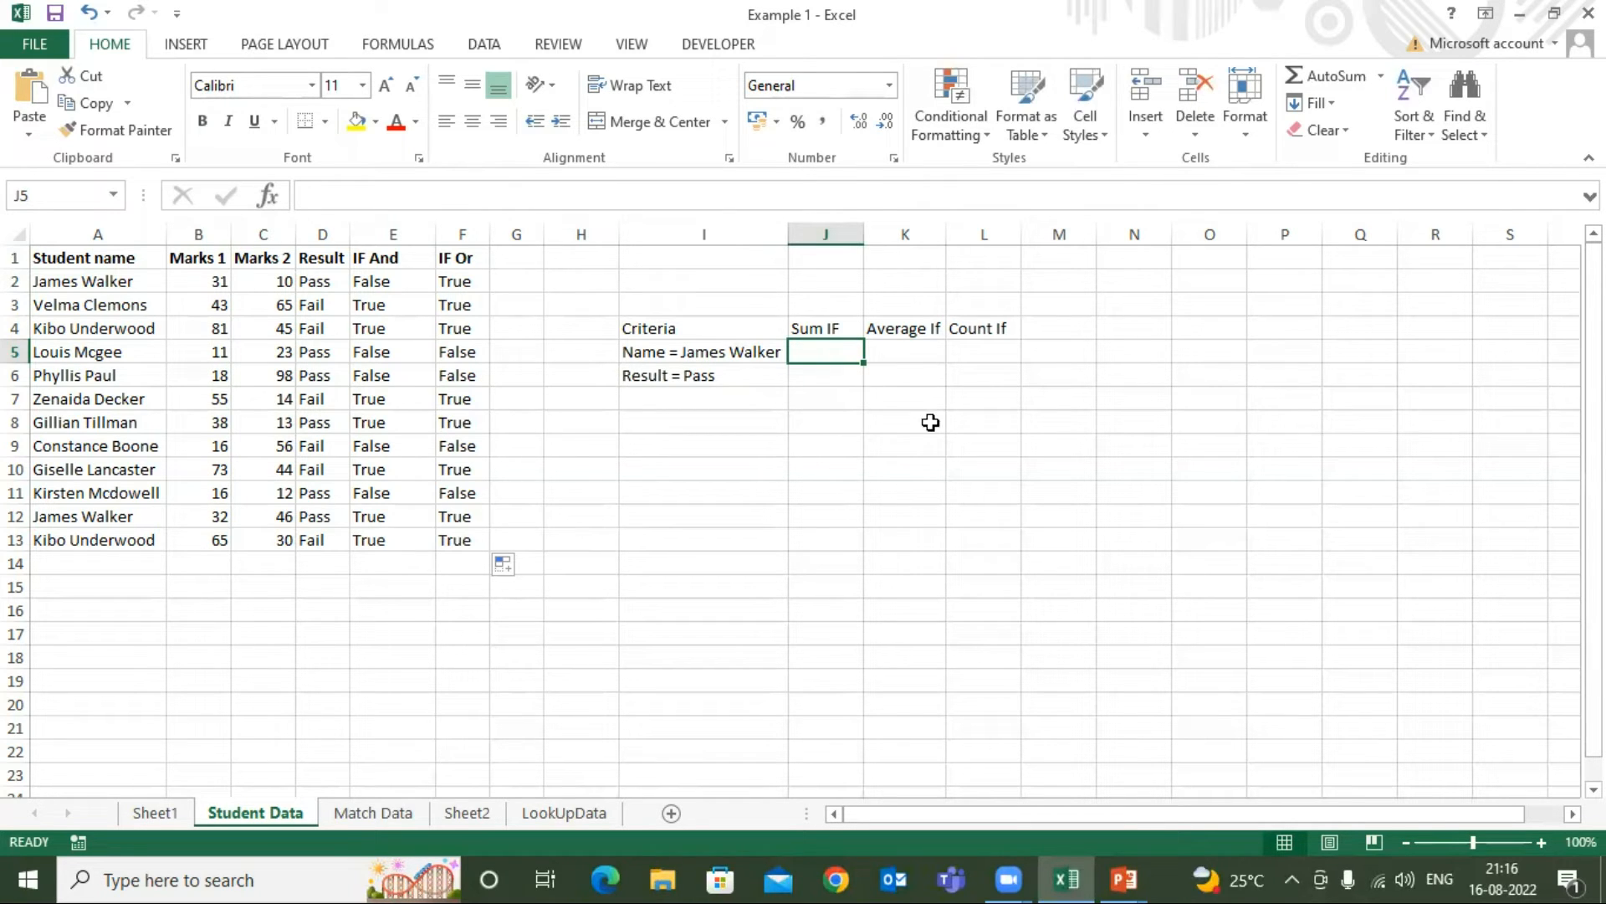
type("=")
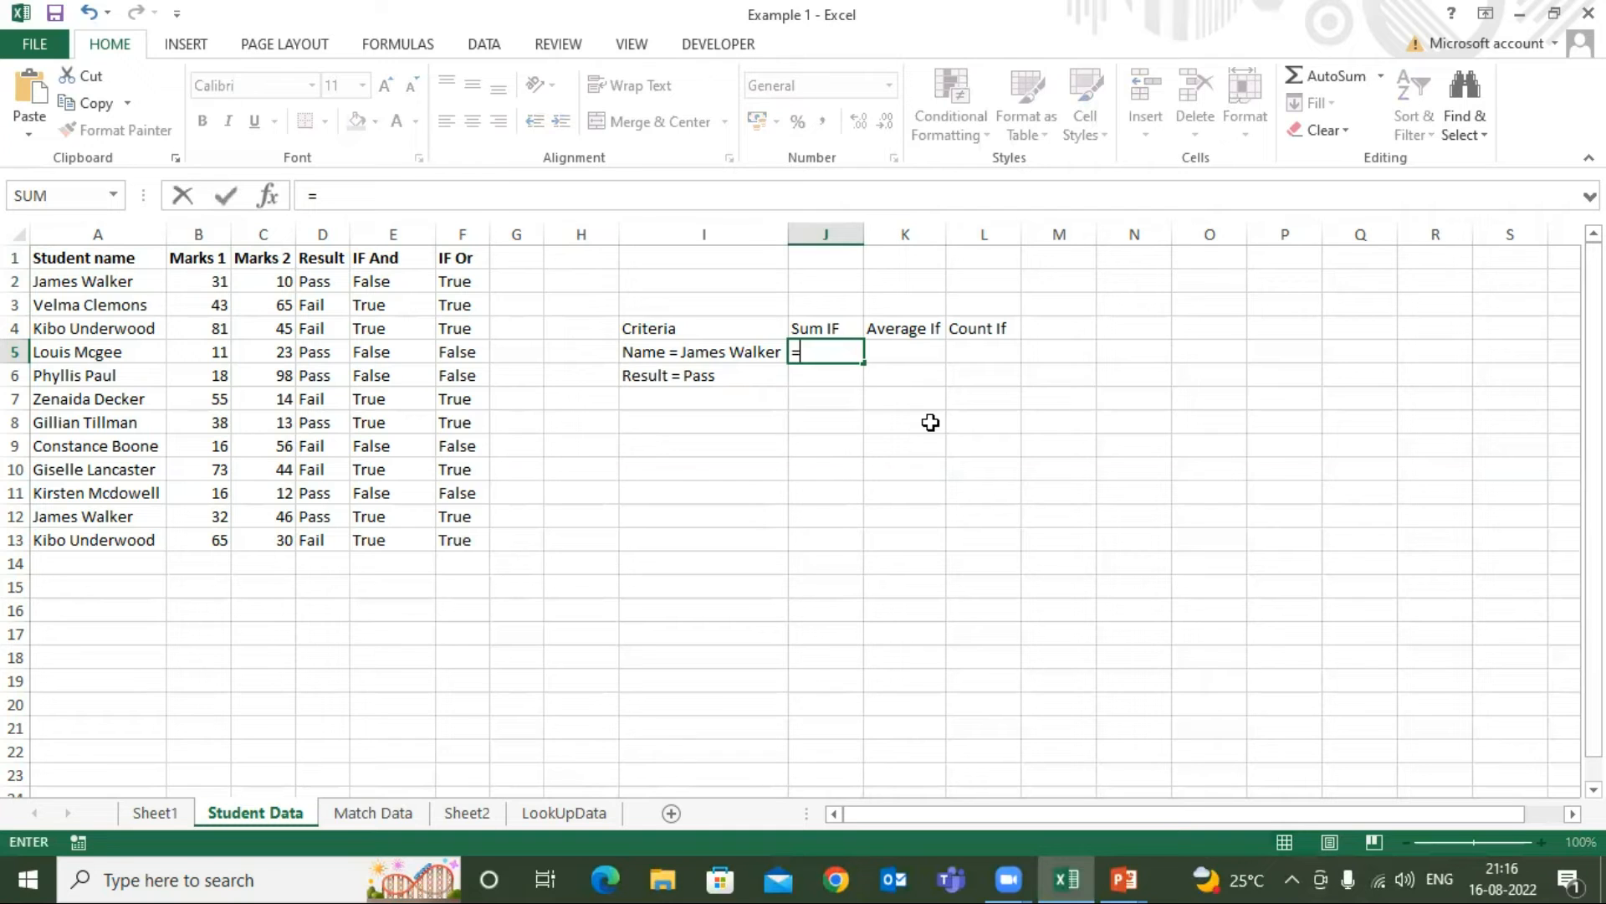
type("sum")
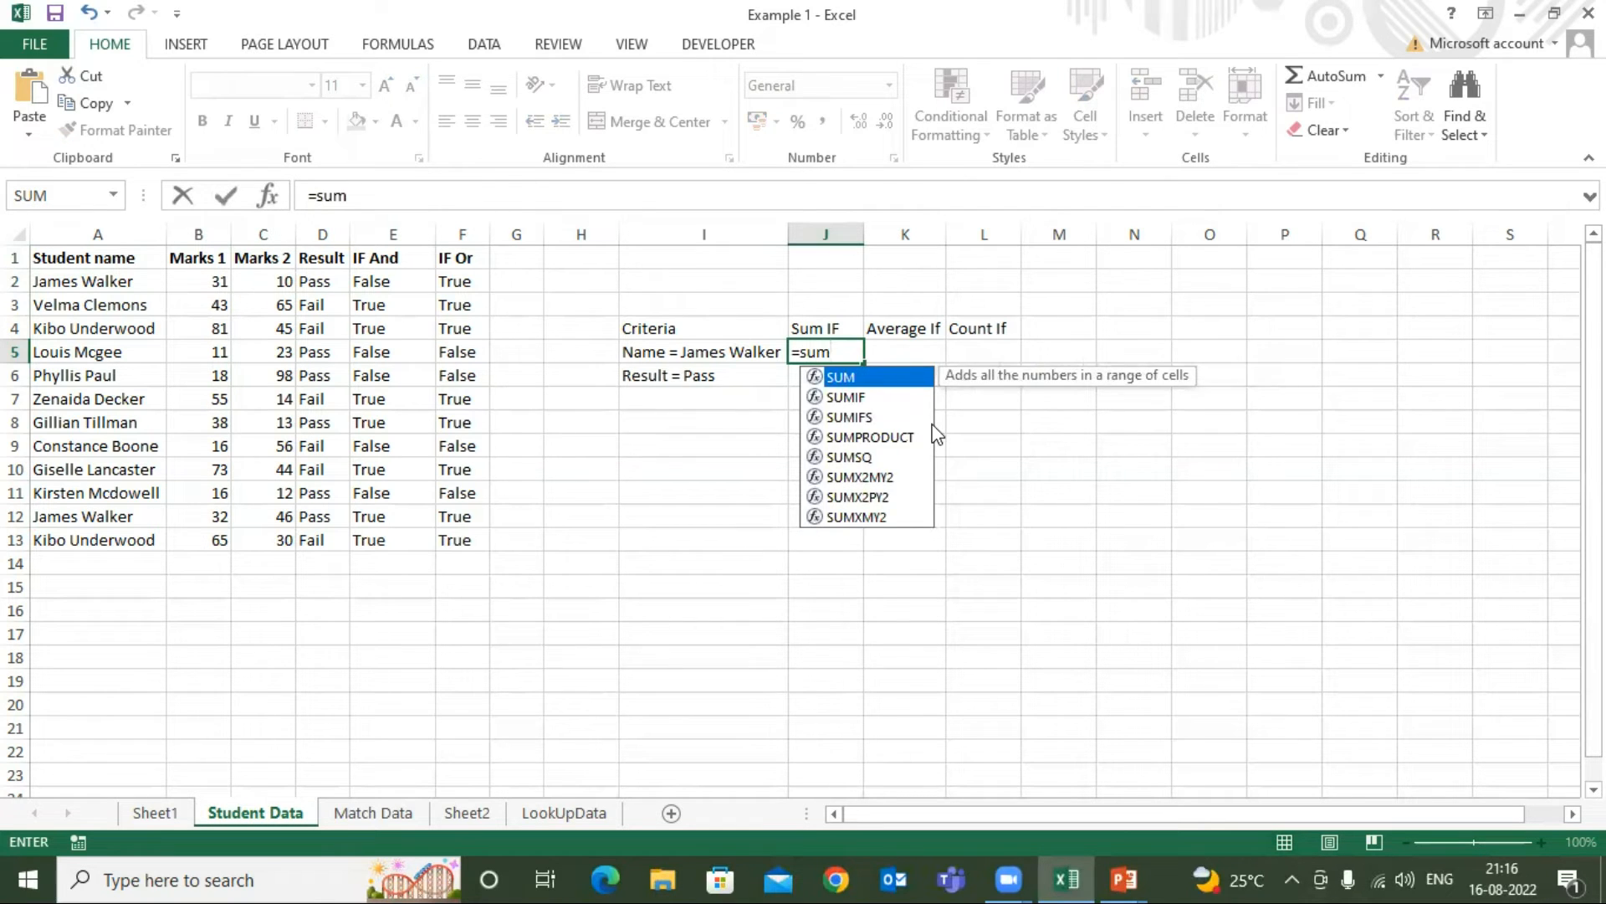
key("Down")
key("Tab")
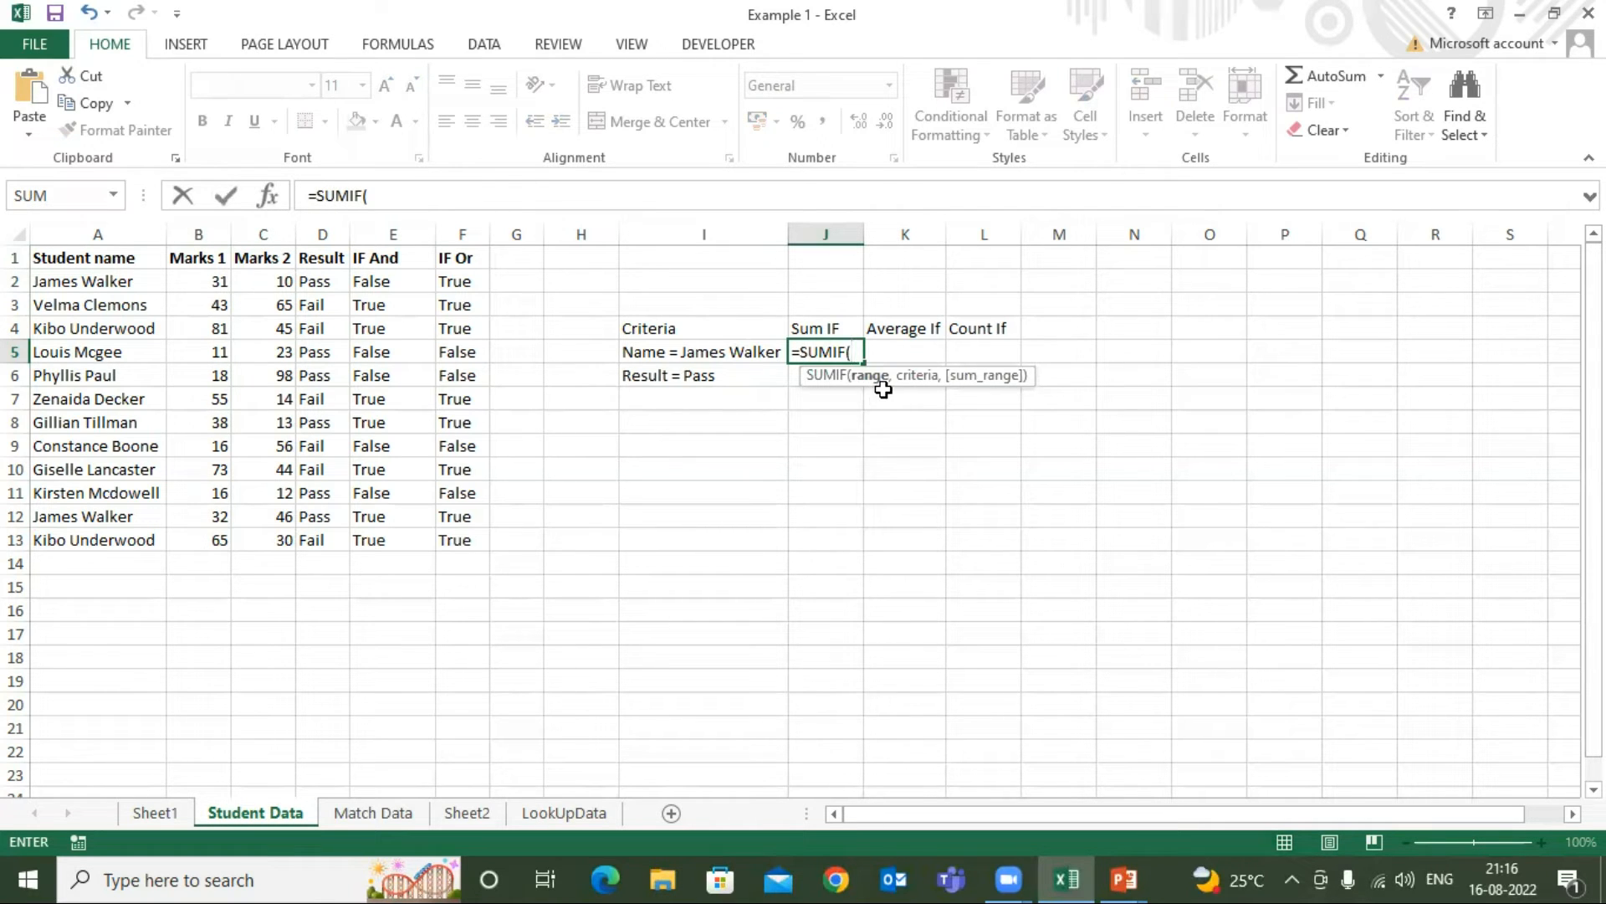
left_click(92, 283)
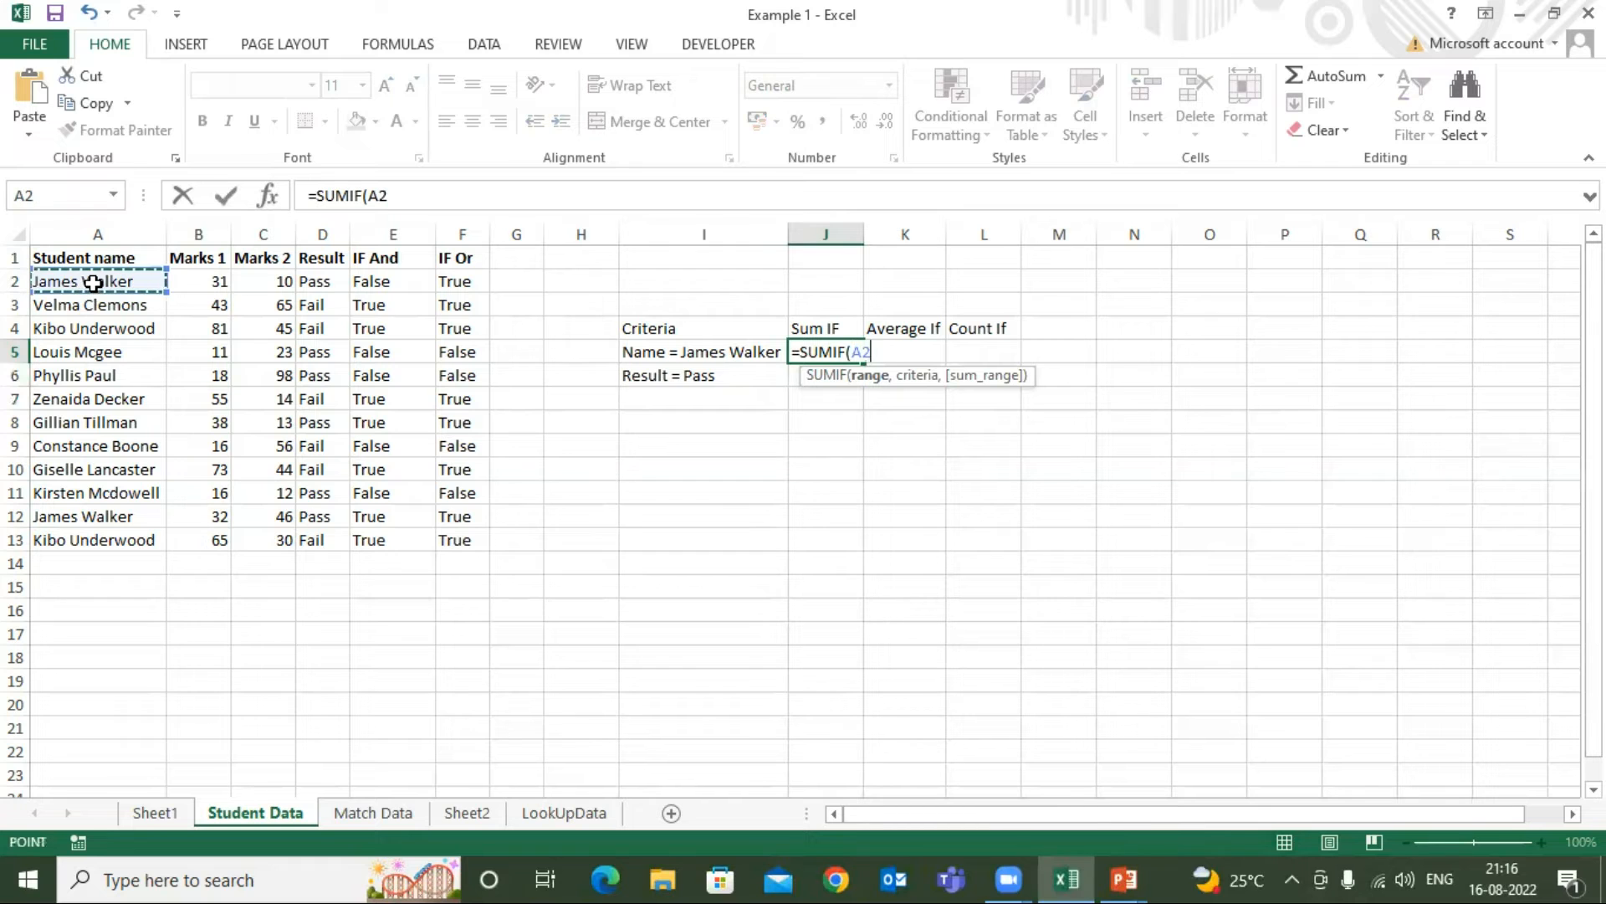
key("ctrl+shift+Down")
type(",")
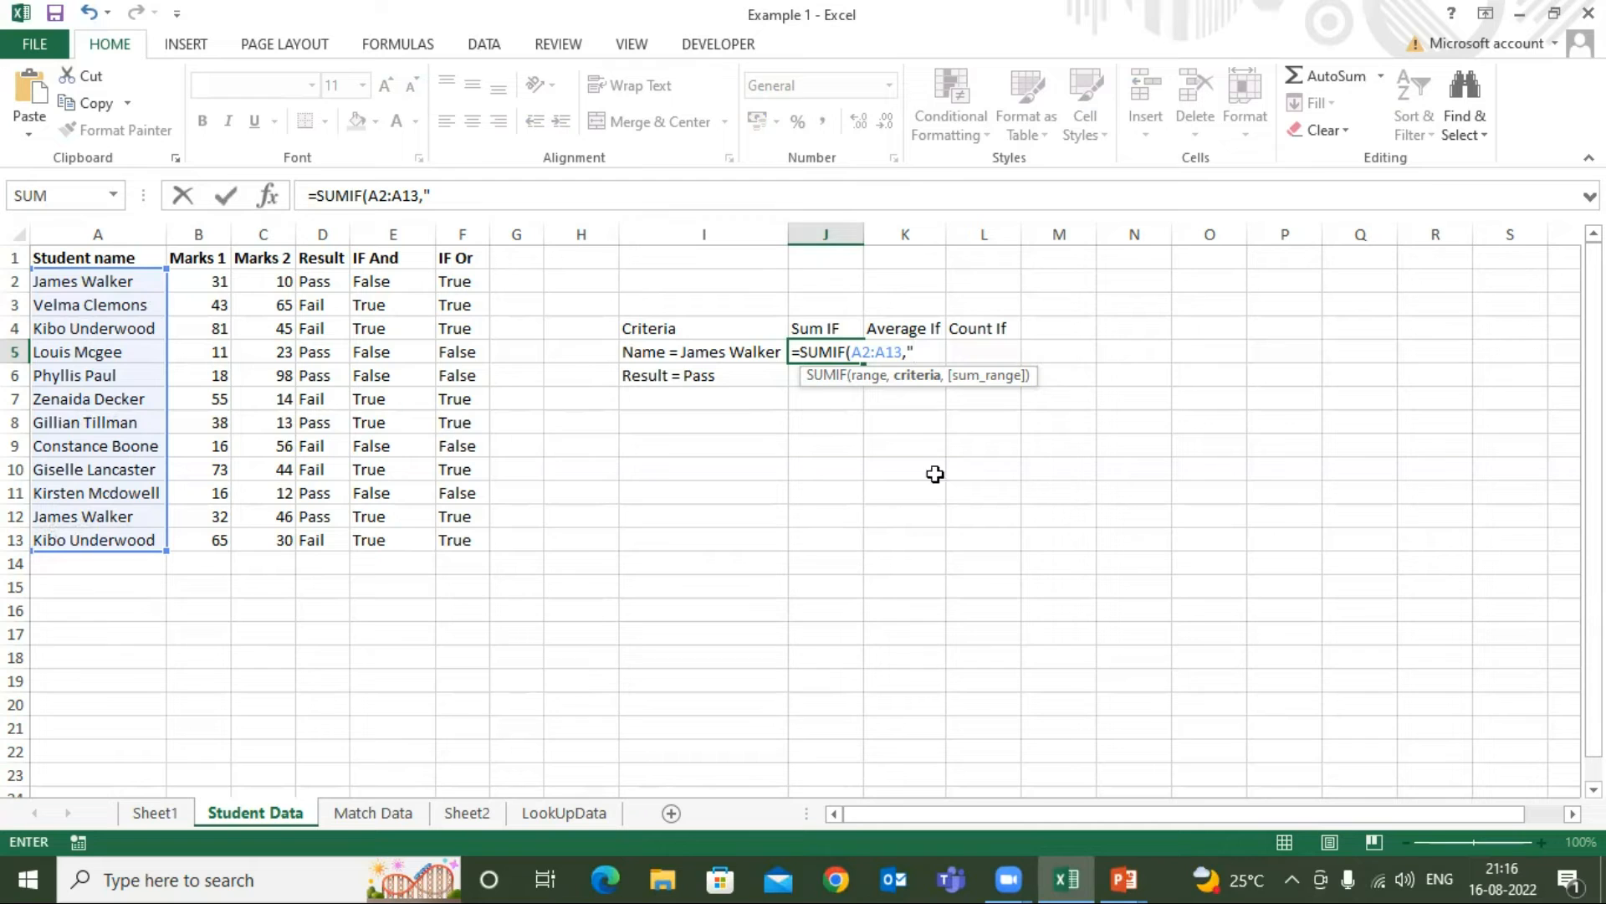
Add the student's full name from I5 as the quoted criterion and B2:B13 as the sum range to complete the J5 formula
type("jam")
key("BackSpace")
key("BackSpace")
key("BackSpace")
type("ames Walker")
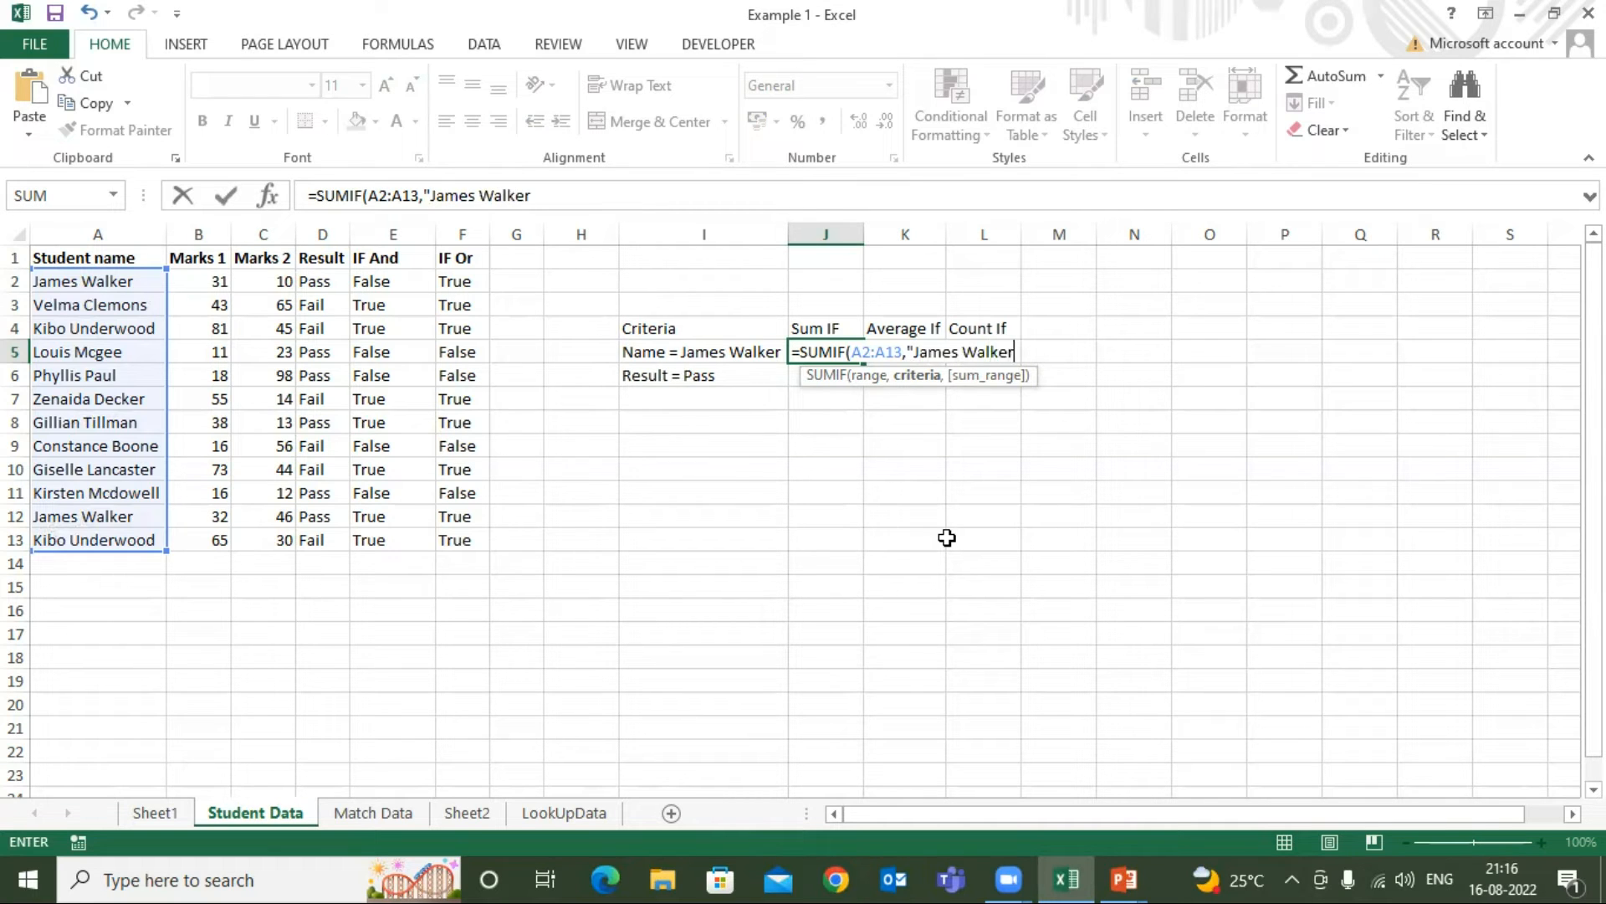
type("\",")
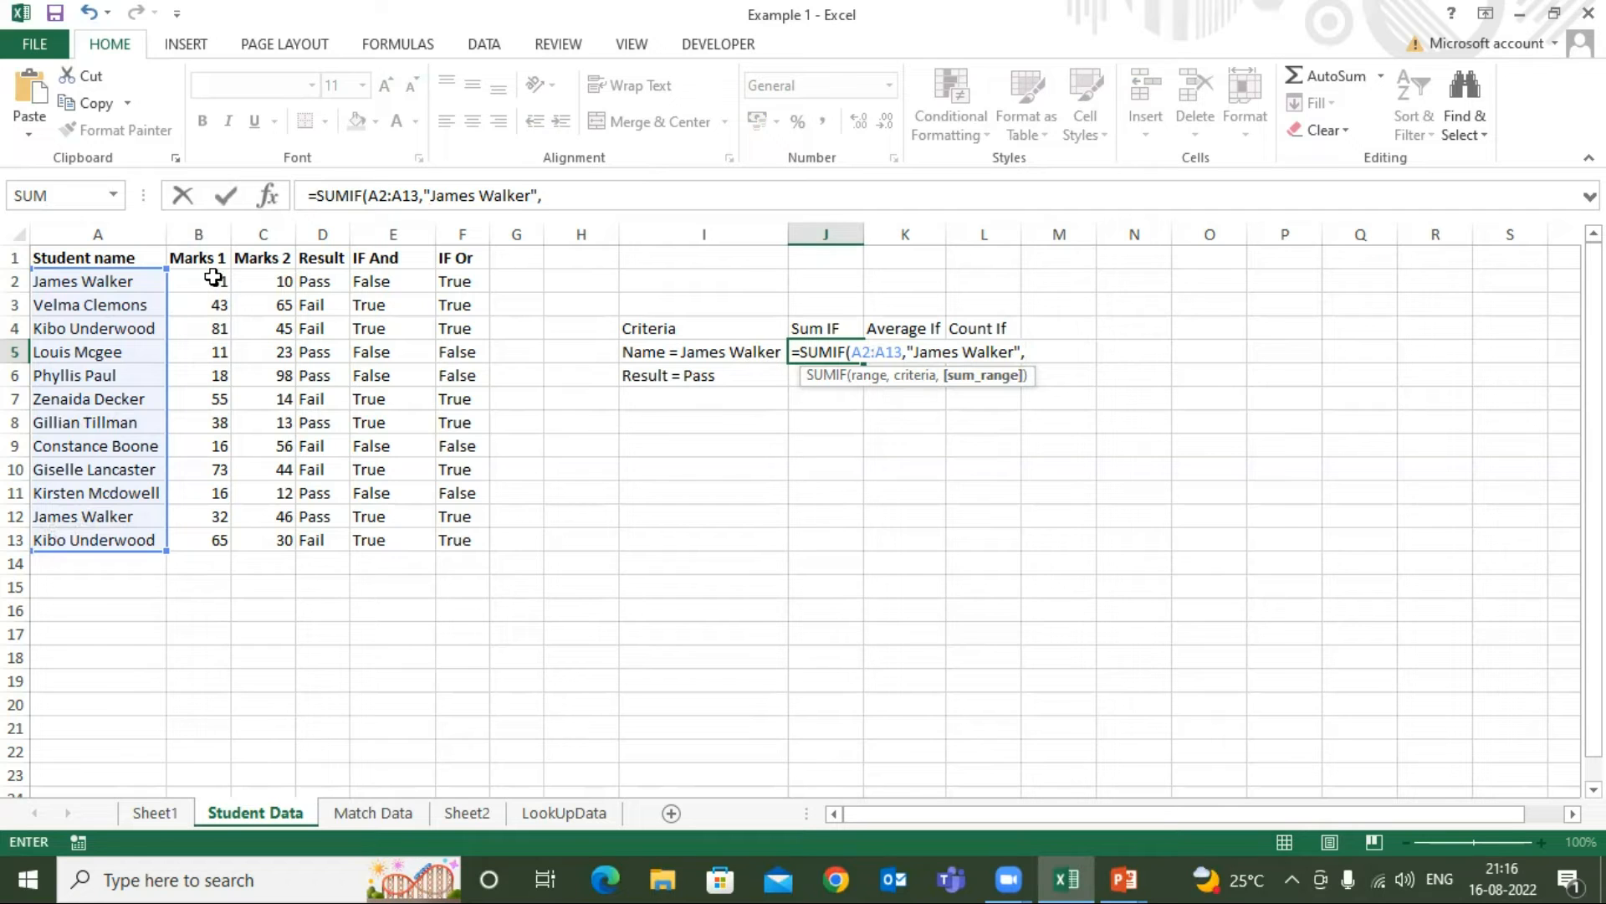
left_click_drag(216, 291, 218, 542)
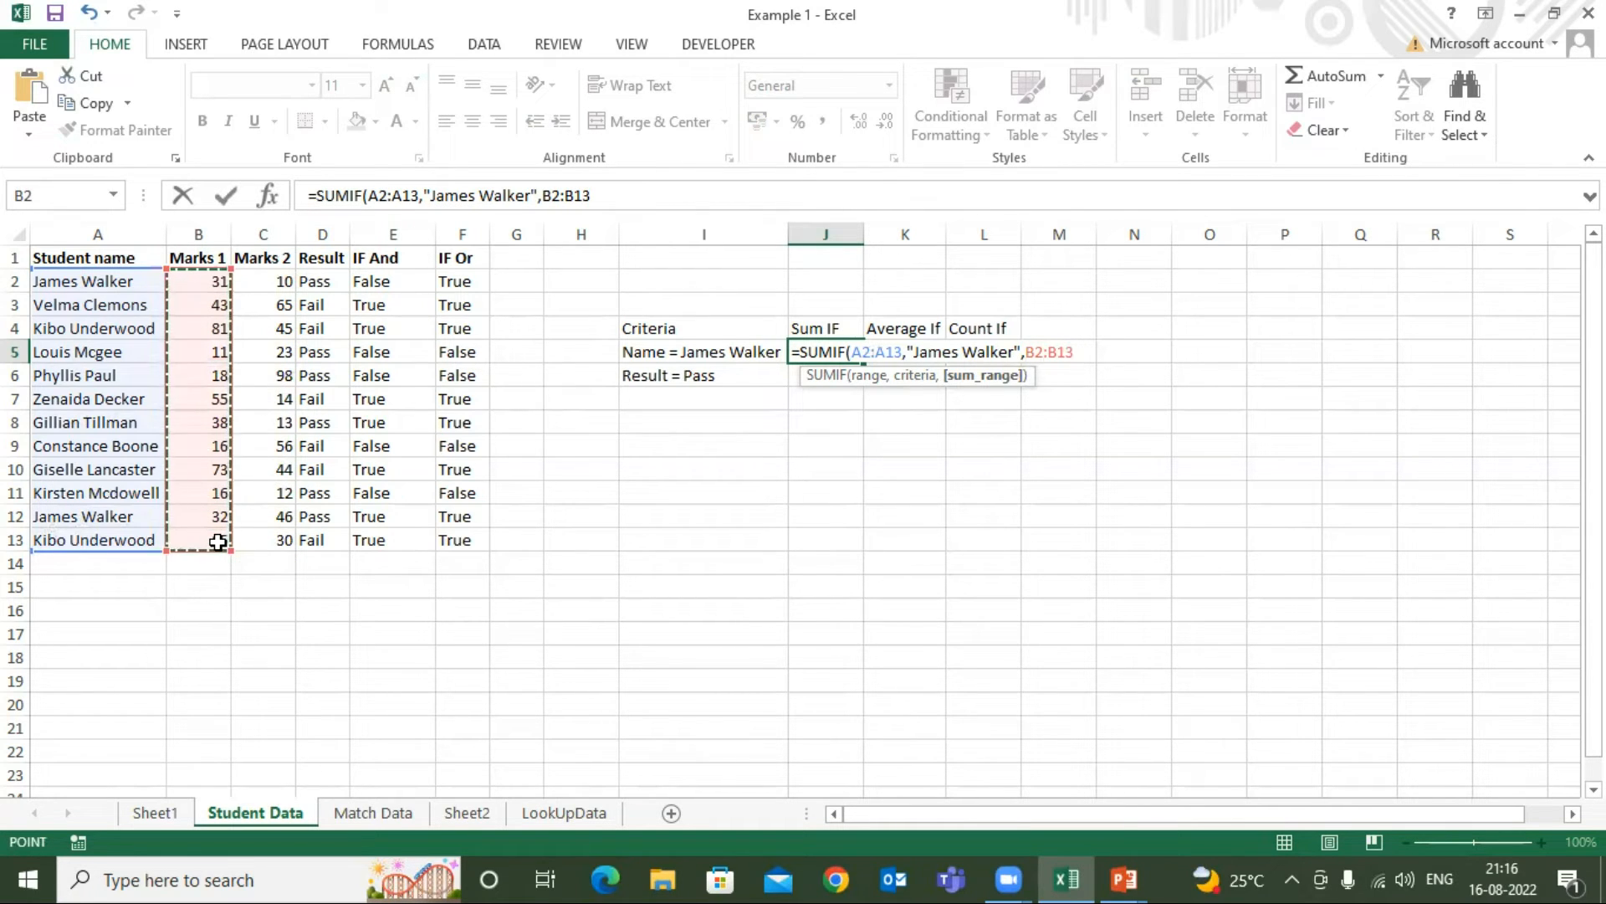
key("Return")
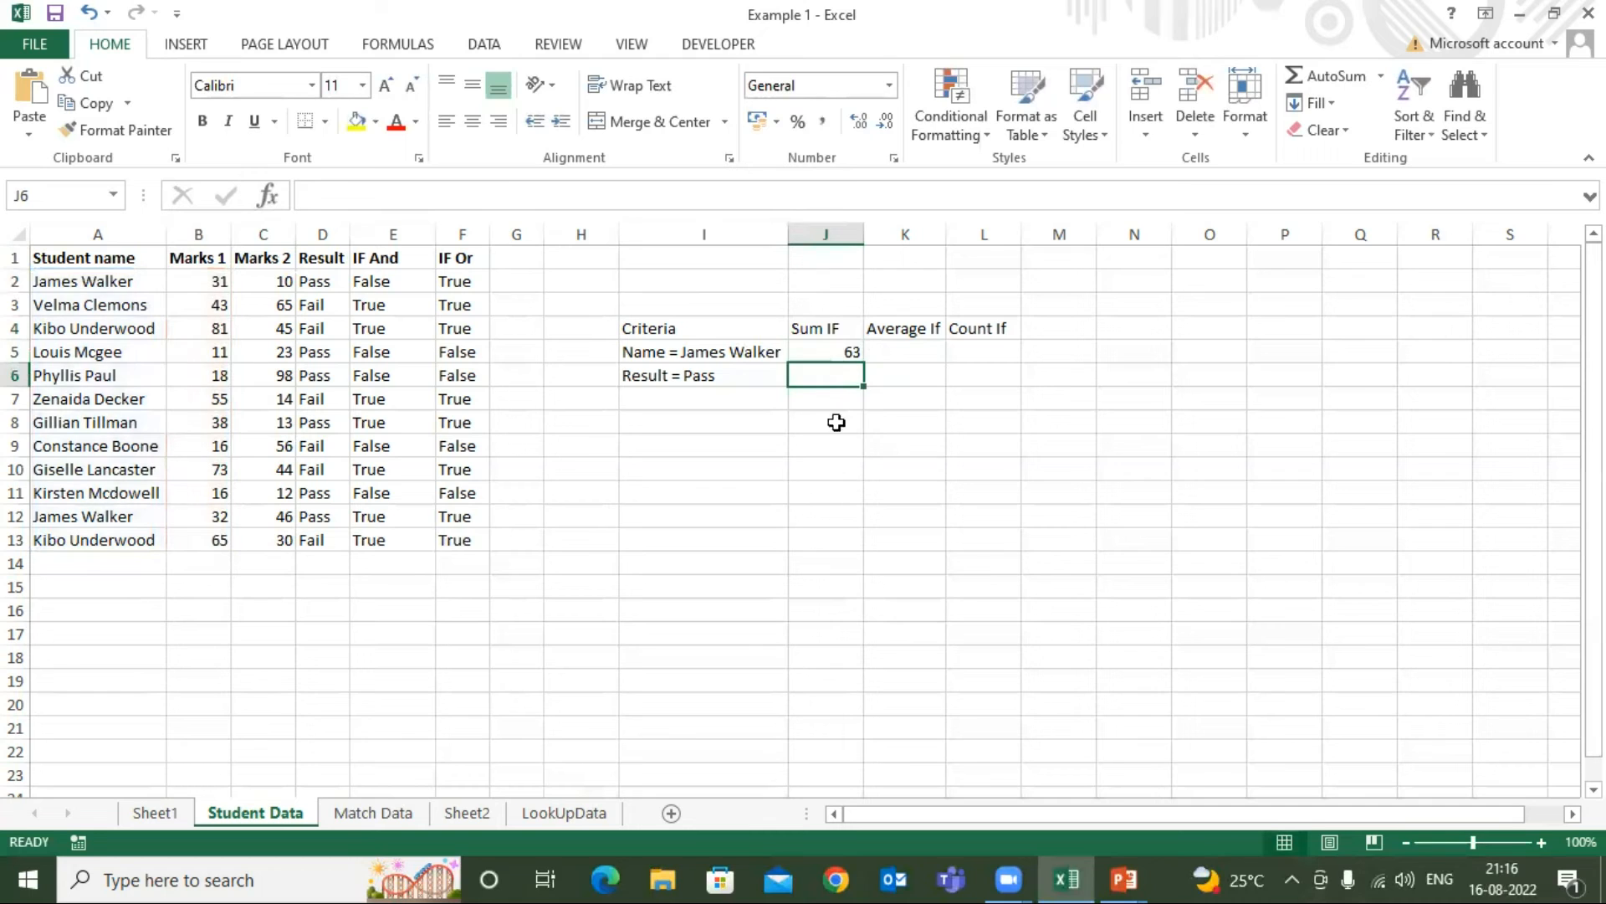
Check the Sum IF result in J5 against the selection sum of the student's Marks 1 cells, B2 and B12
left_click(831, 348)
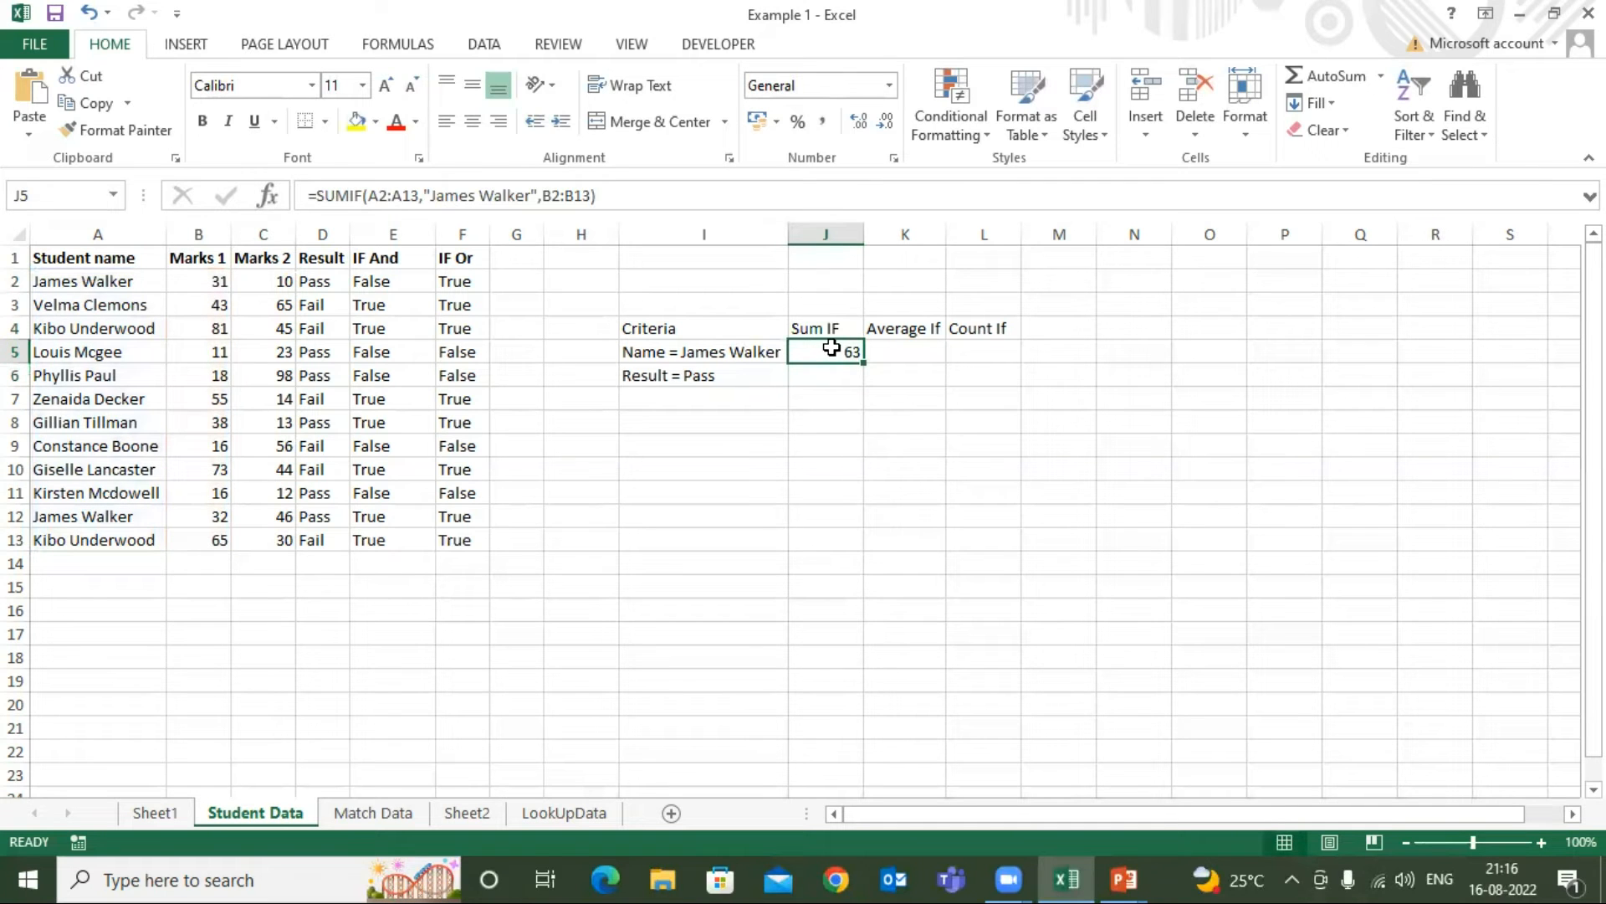
left_click(73, 282)
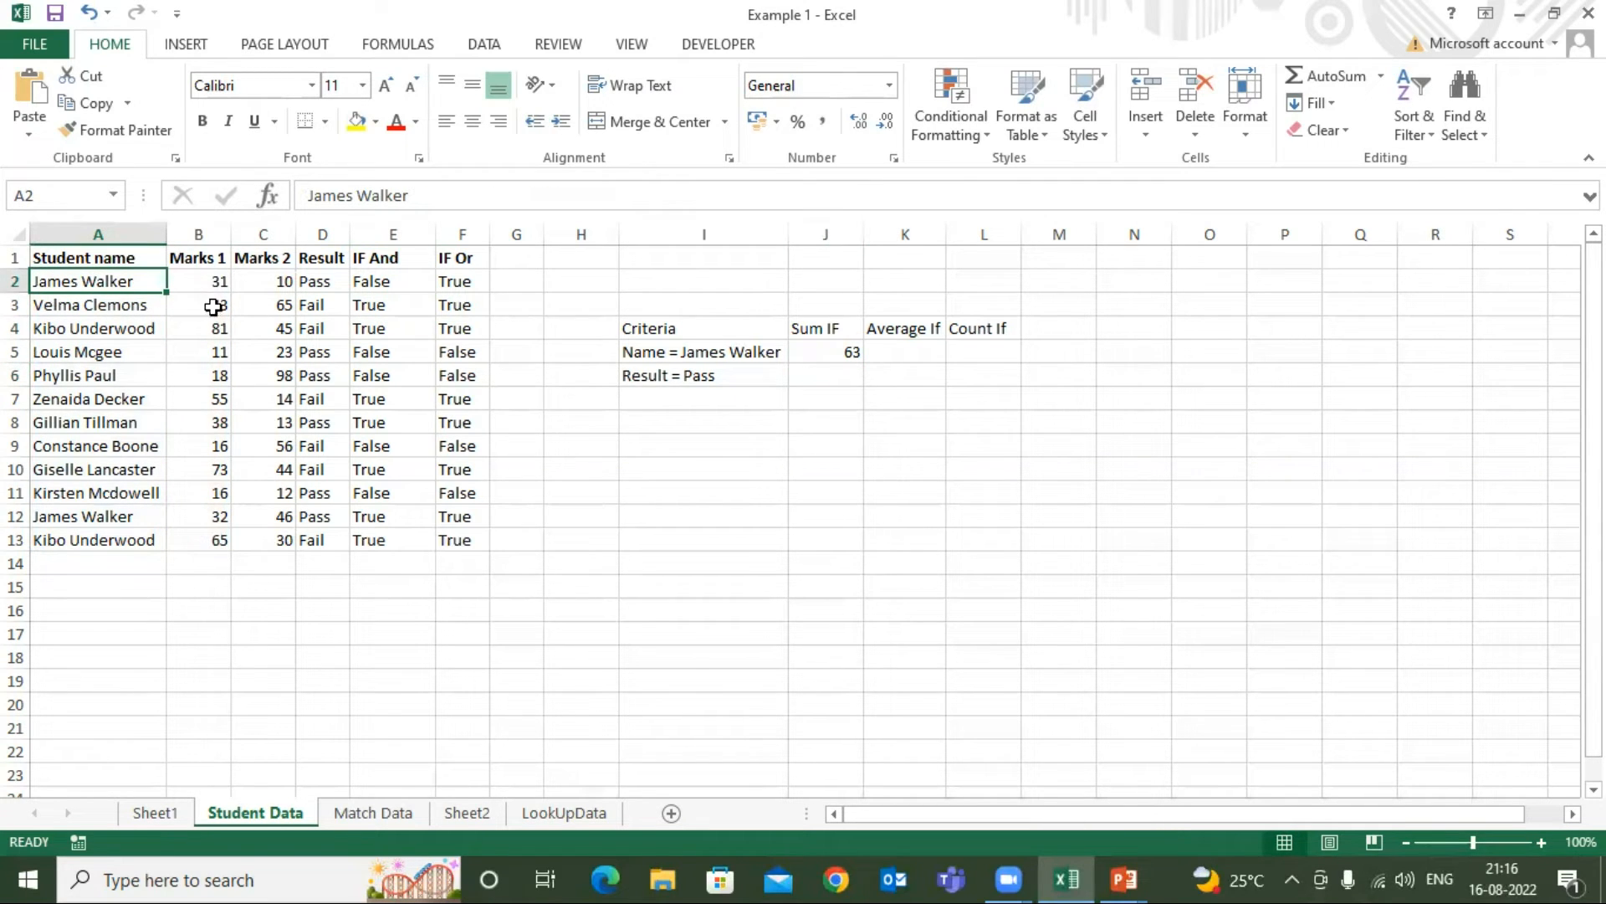
left_click(208, 282, "ctrl")
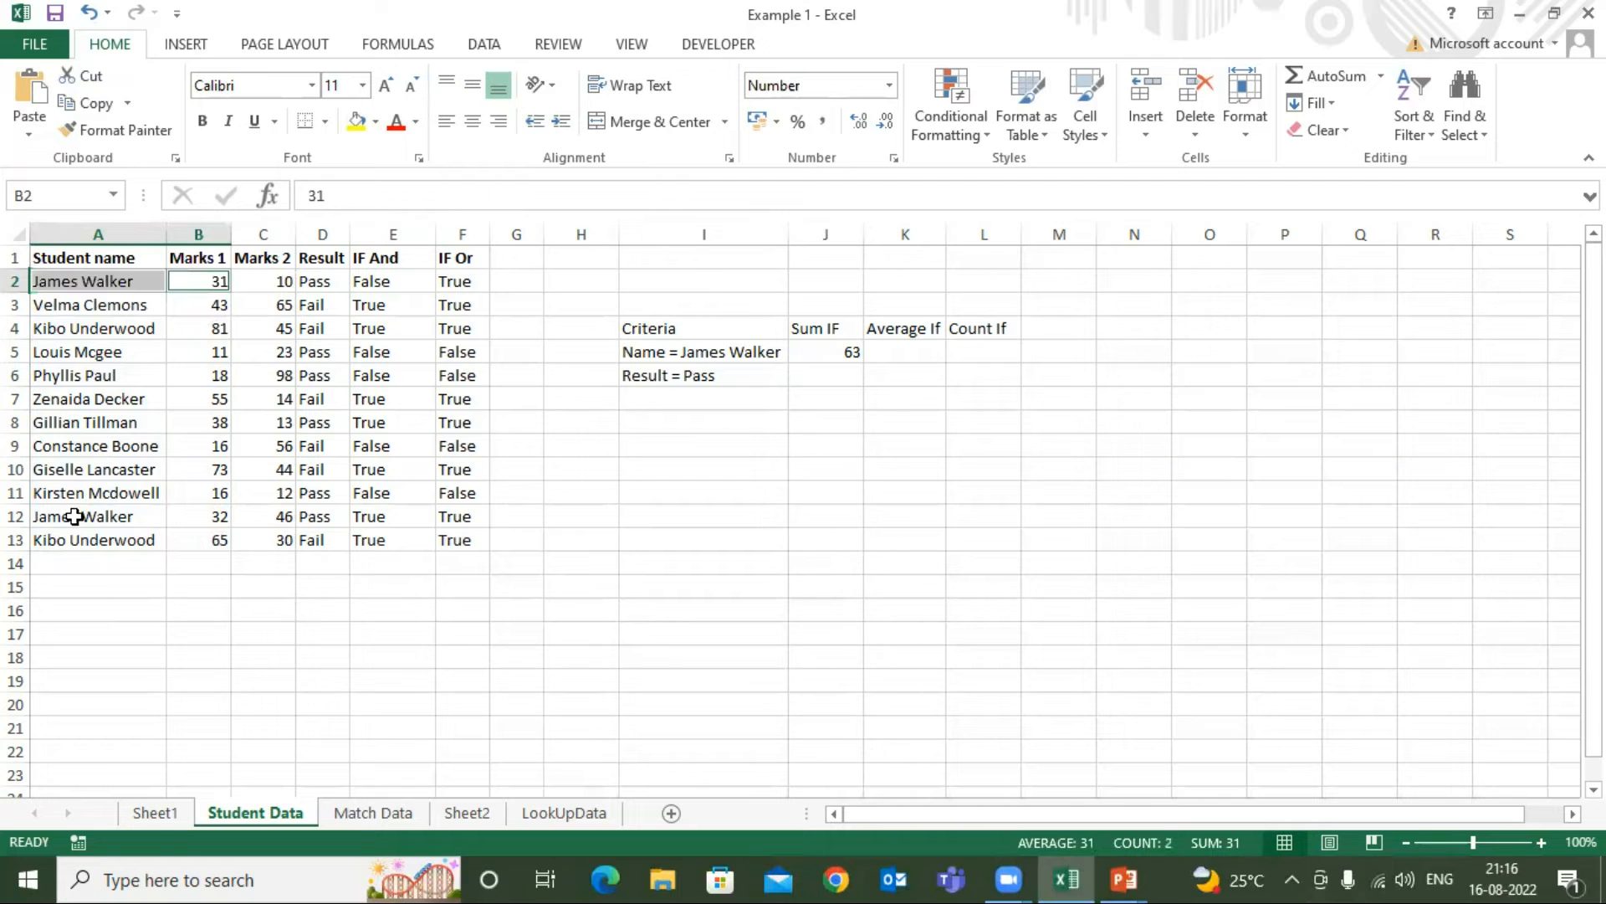
left_click(216, 516, "ctrl")
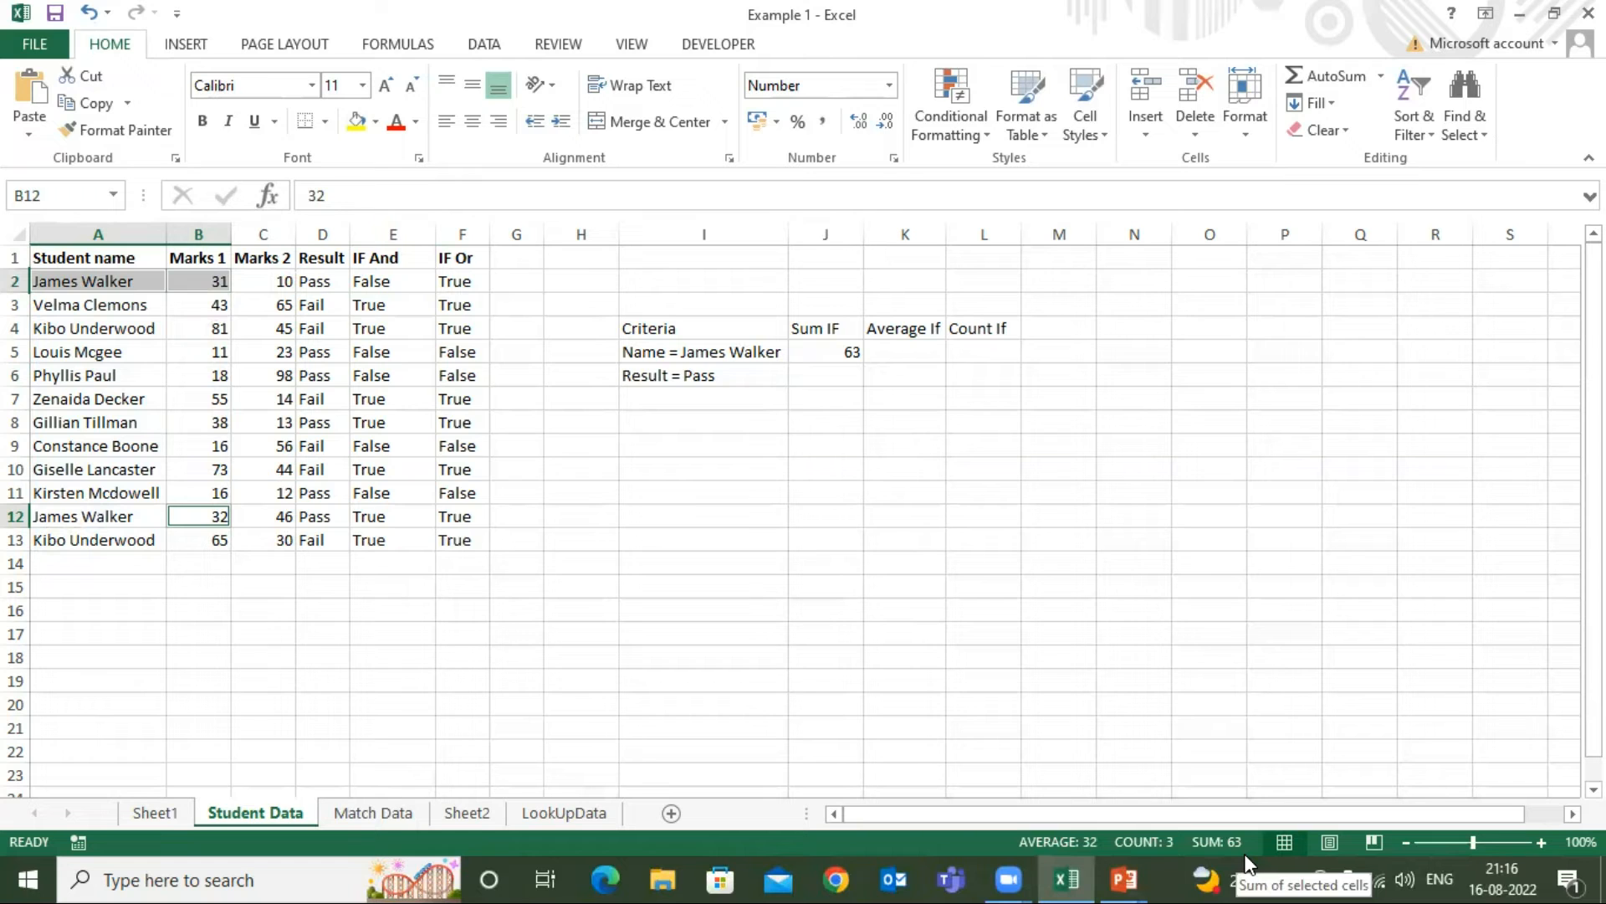
left_click(854, 352)
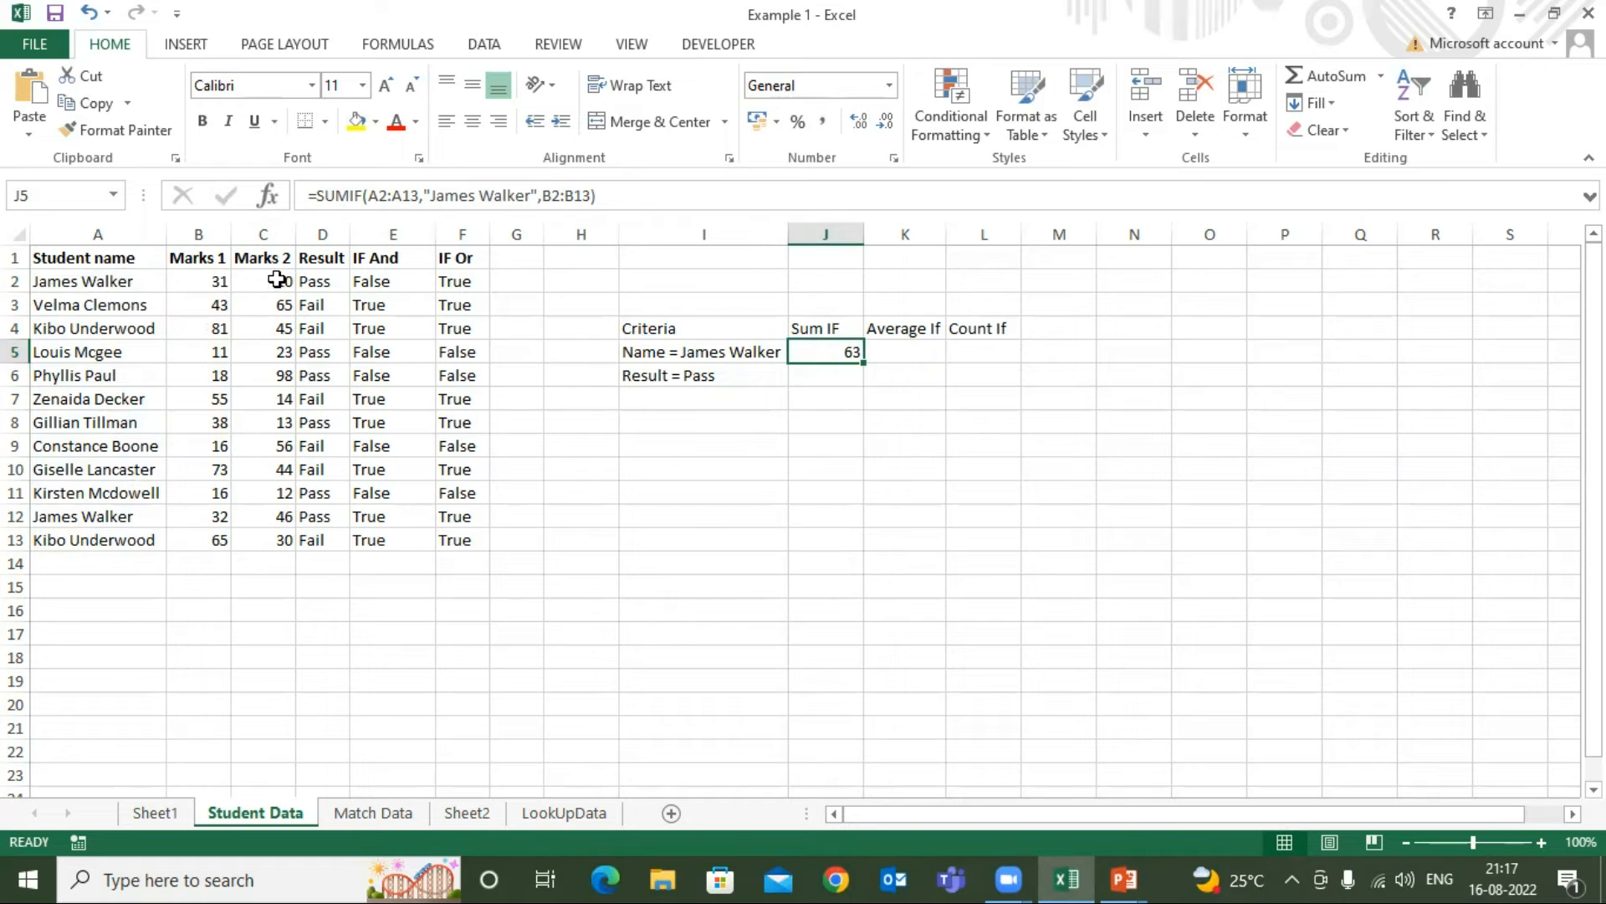
left_click(221, 250)
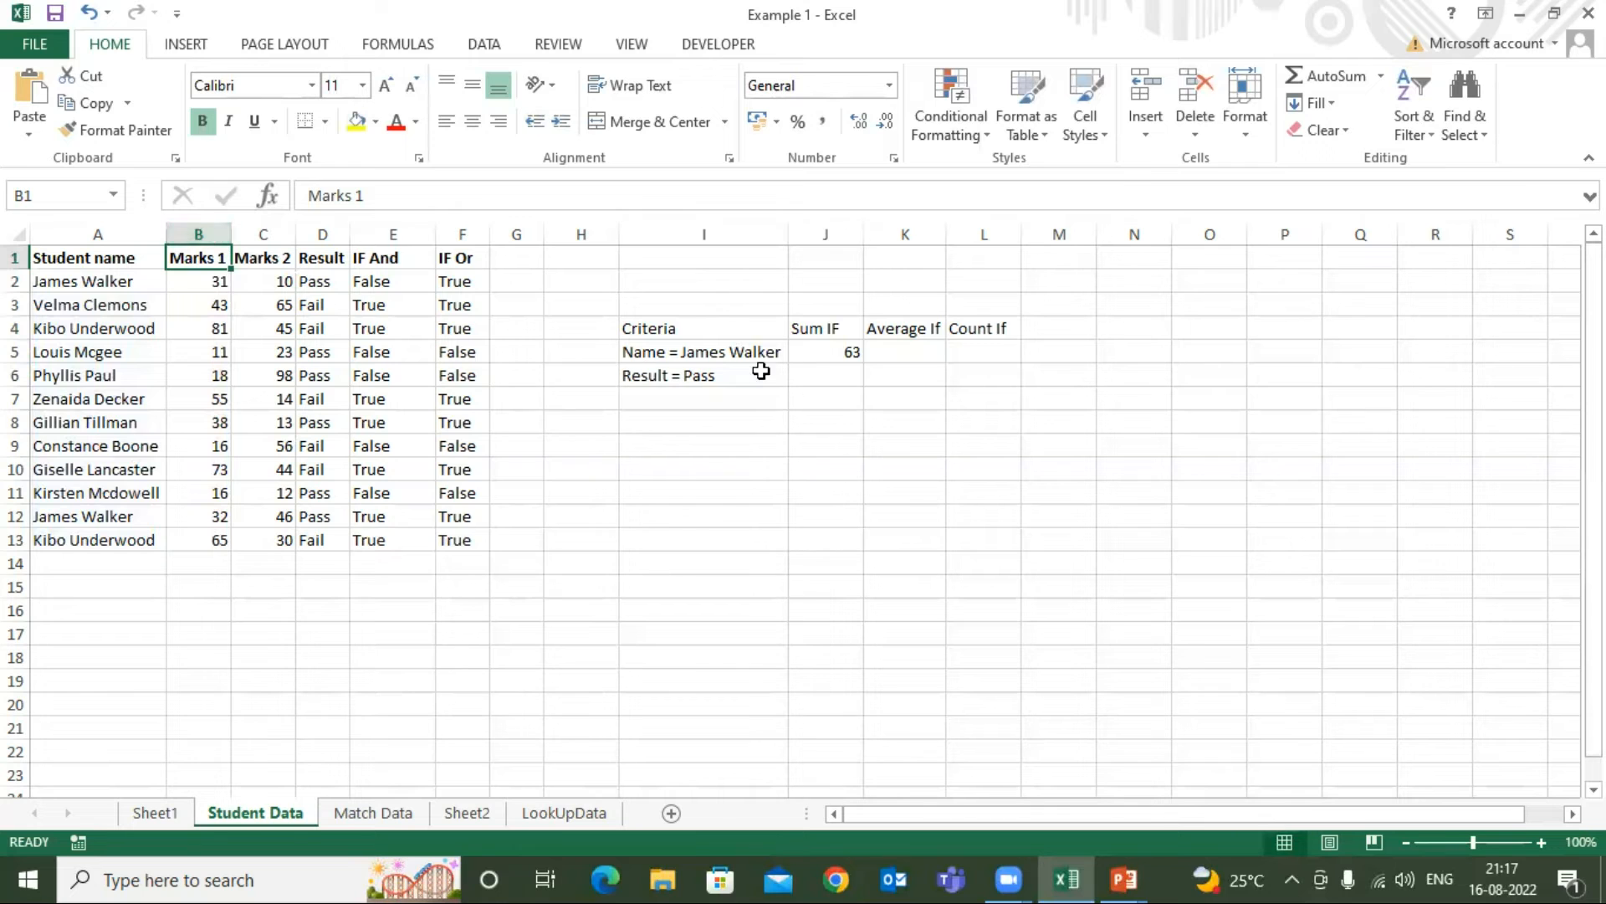
left_click(802, 355)
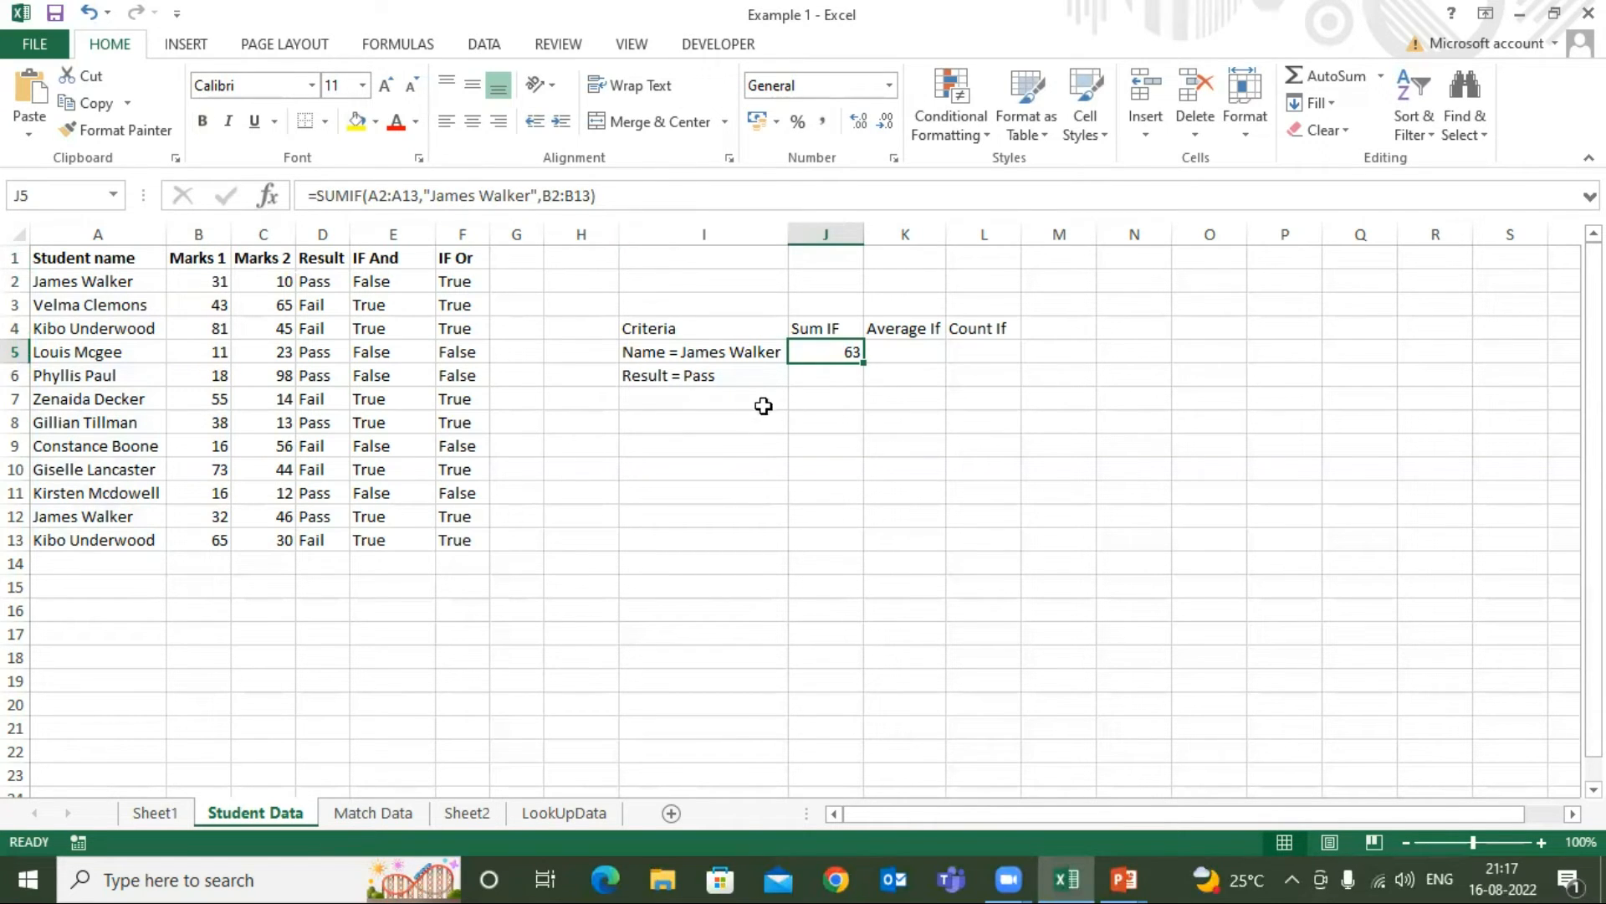
Review the Result = Pass criterion for J6 and locate the matching rows in the Result column beside Marks 2
left_click(808, 377)
left_click(821, 350)
left_click(817, 380)
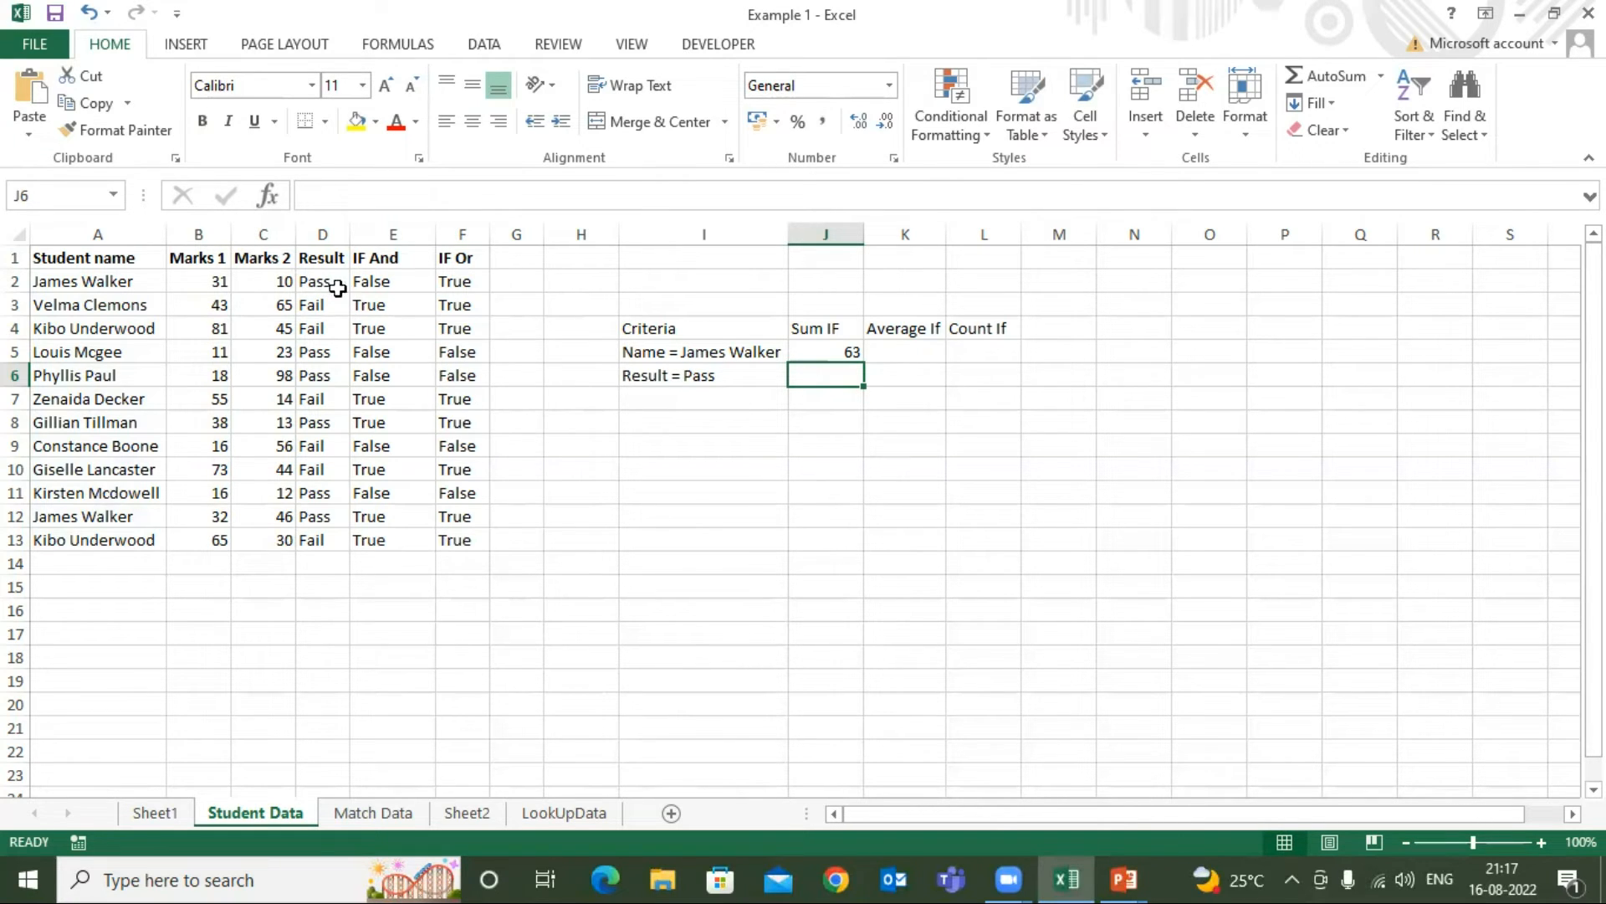
left_click(323, 262)
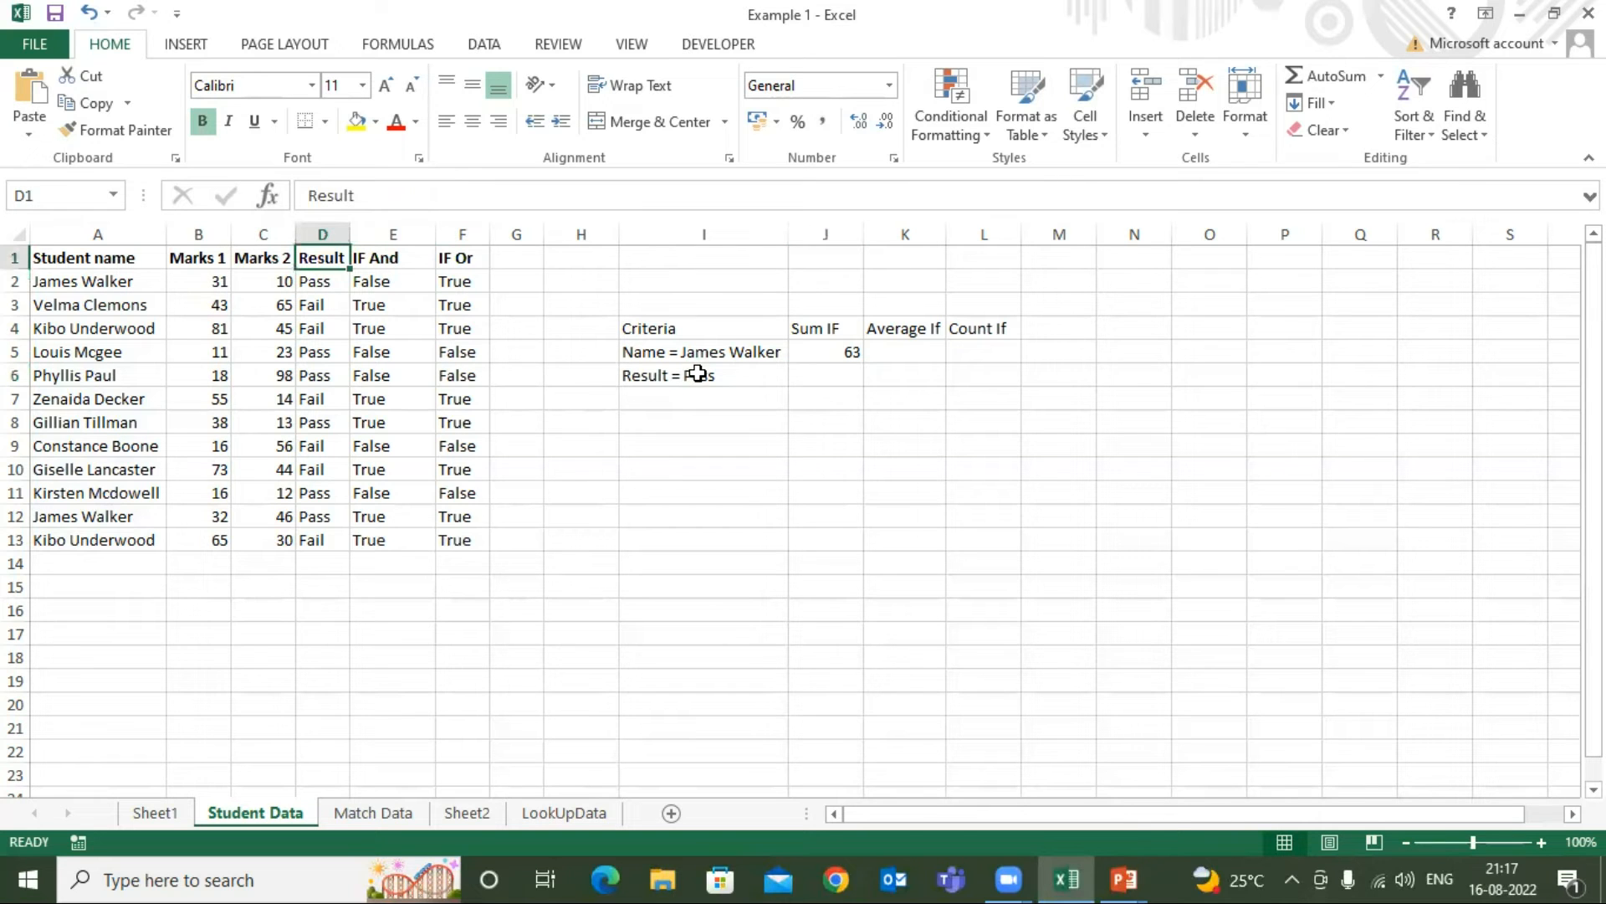
left_click_drag(266, 285, 280, 540)
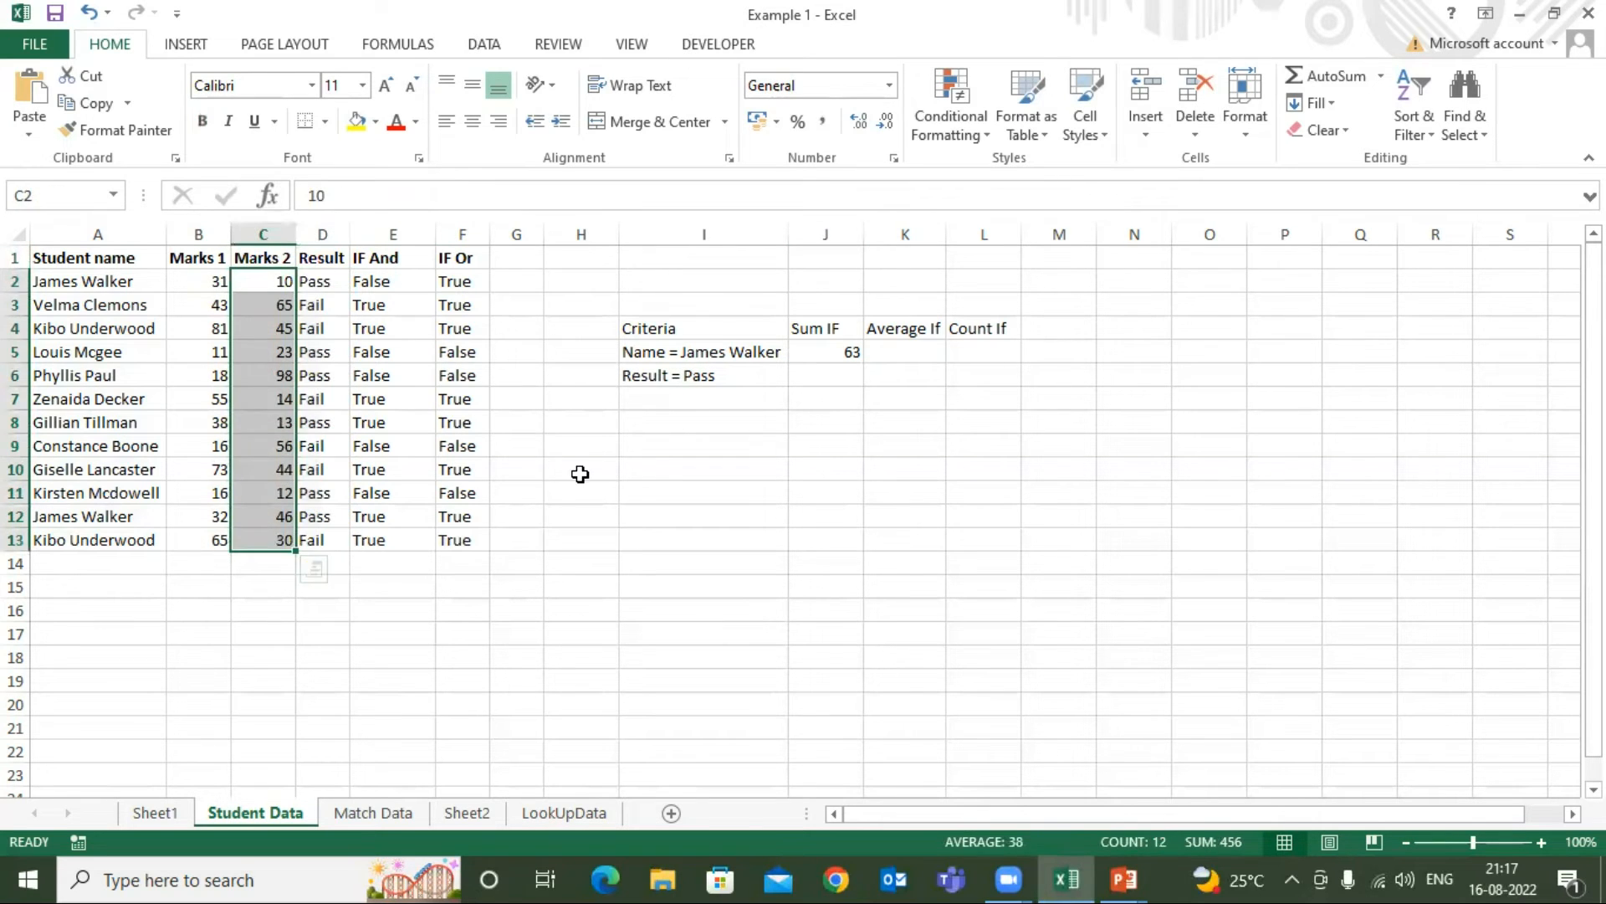
left_click(580, 475)
left_click(322, 283)
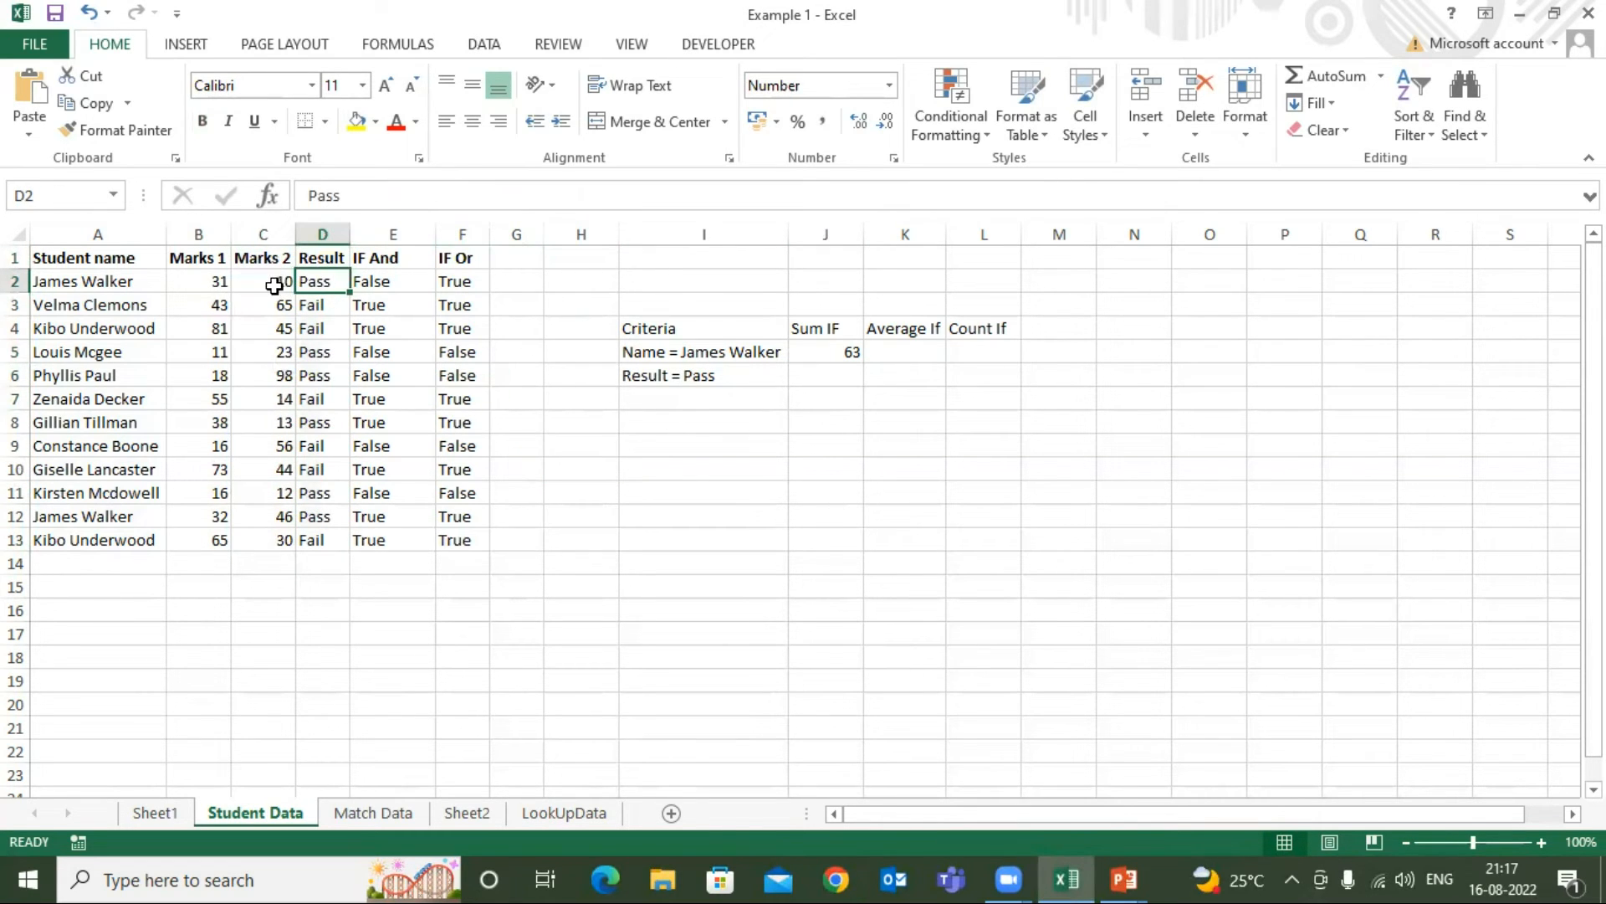
left_click(274, 283)
left_click(323, 328)
left_click(326, 376)
left_click(328, 422)
left_click(331, 495)
left_click(323, 518)
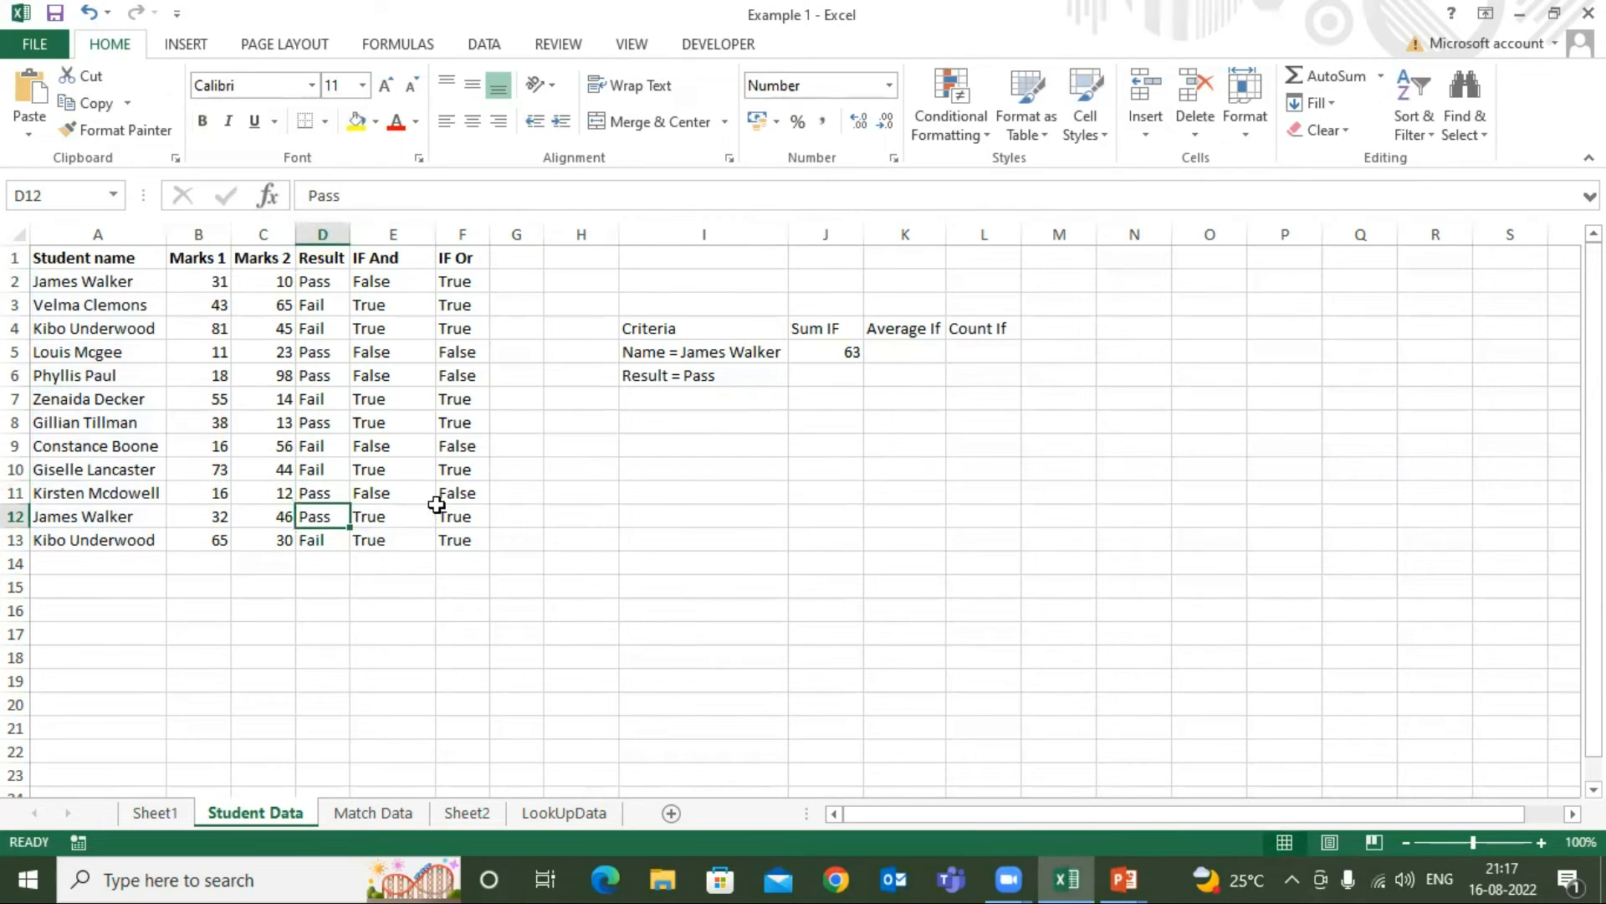
Select the Marks 2 cells of all Pass rows to read their sum, and return to J6
left_click(298, 282)
left_click(284, 282)
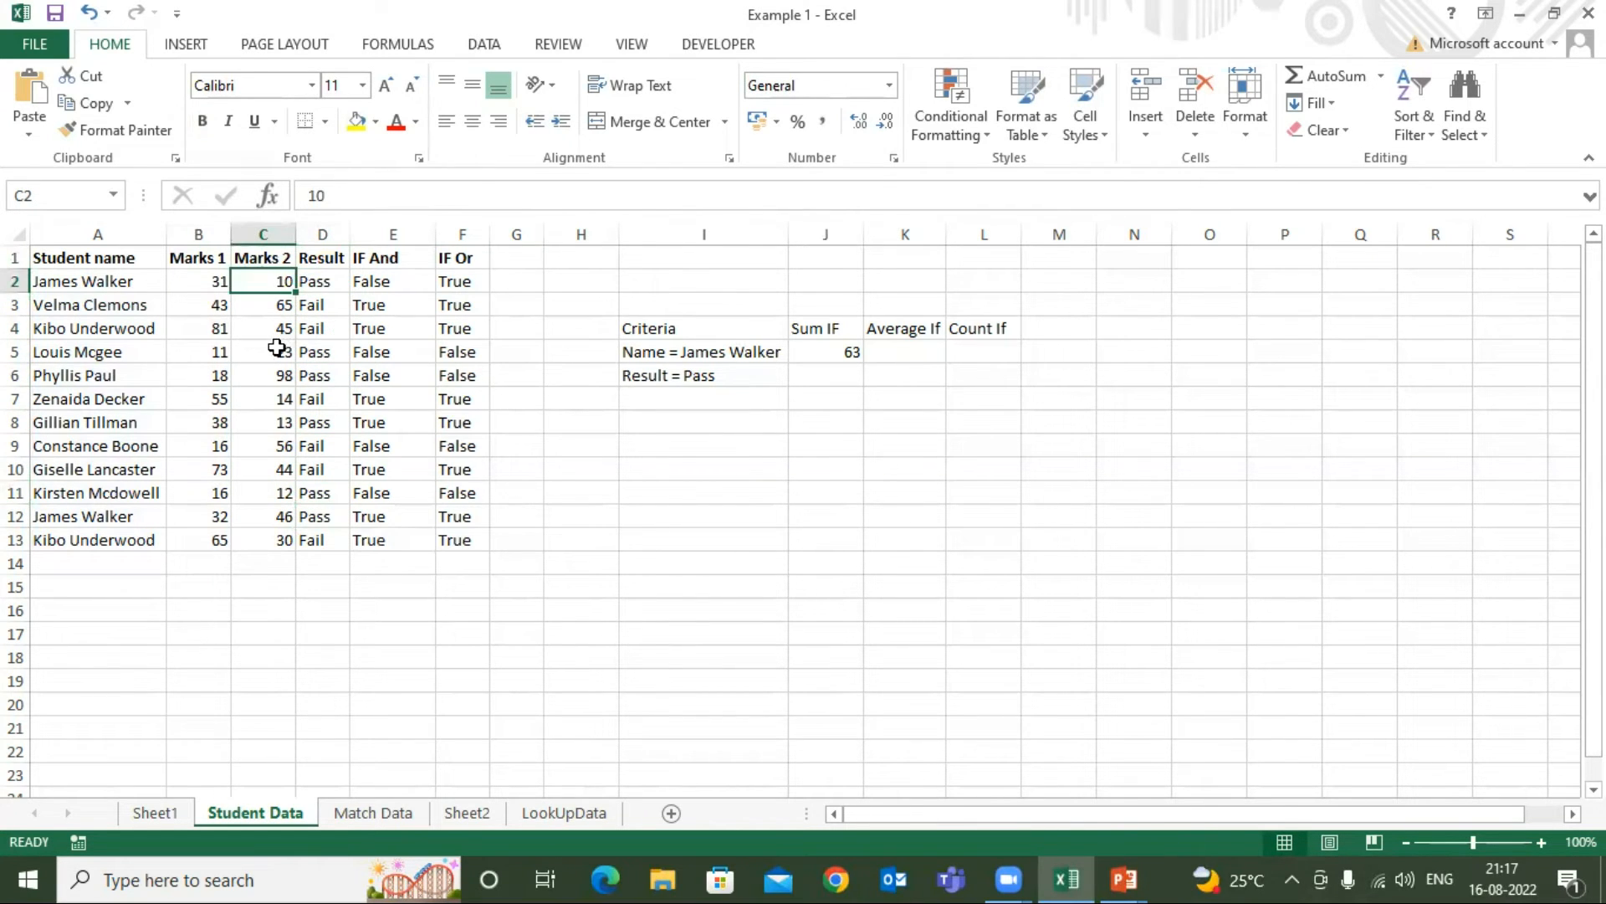
left_click(274, 352, "ctrl")
left_click(265, 379, "ctrl")
left_click(283, 423, "ctrl")
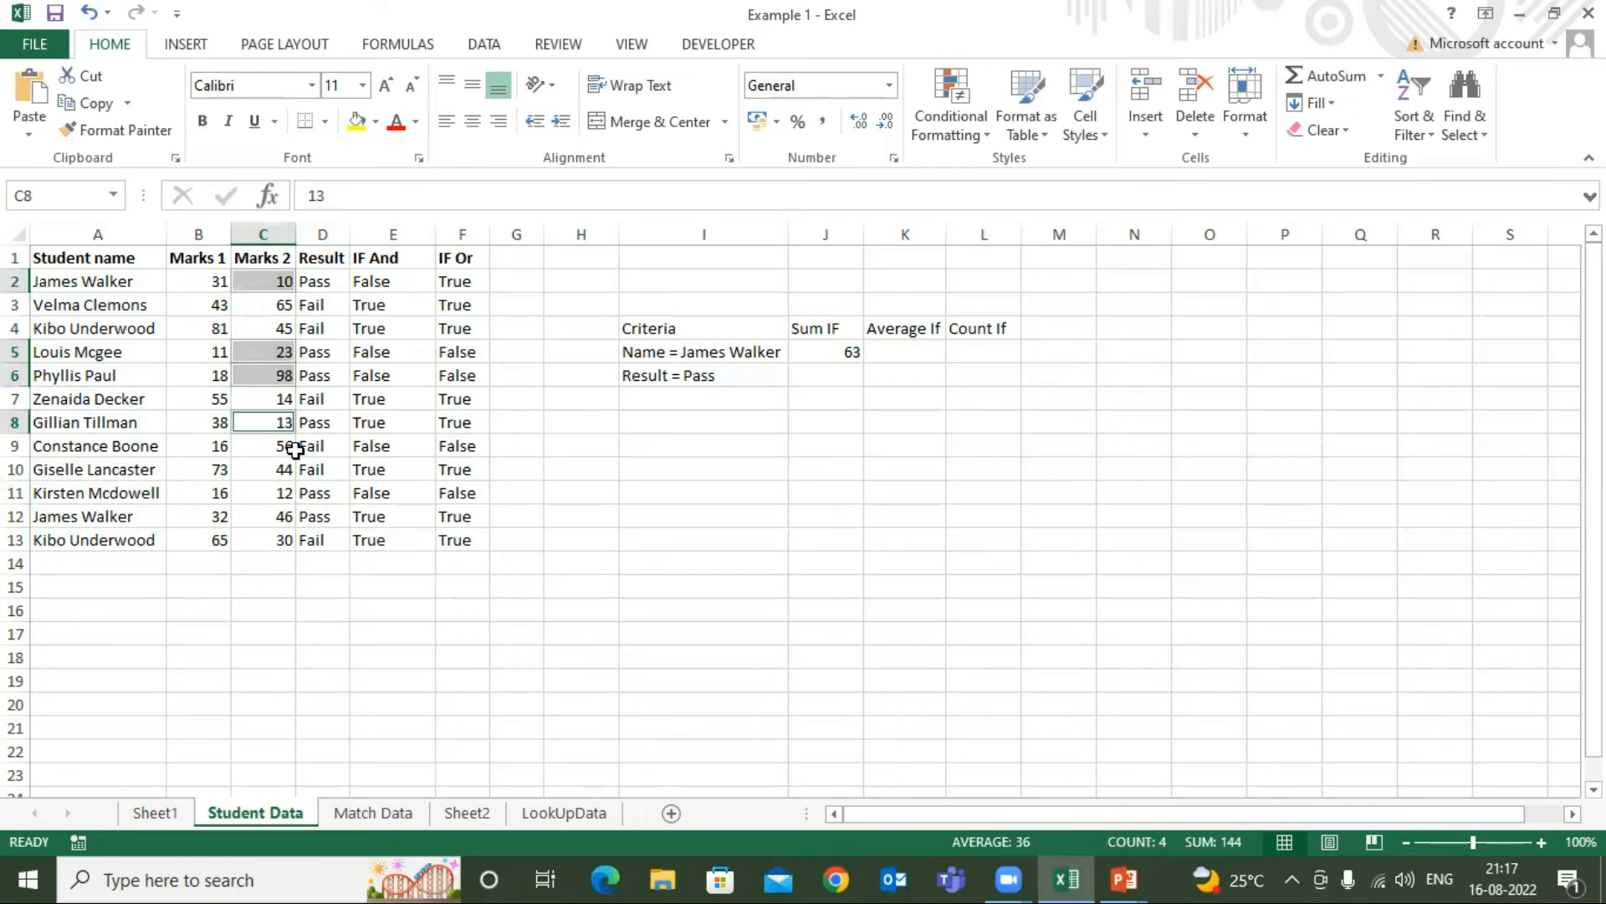
left_click(282, 499, "ctrl")
left_click(281, 516, "ctrl")
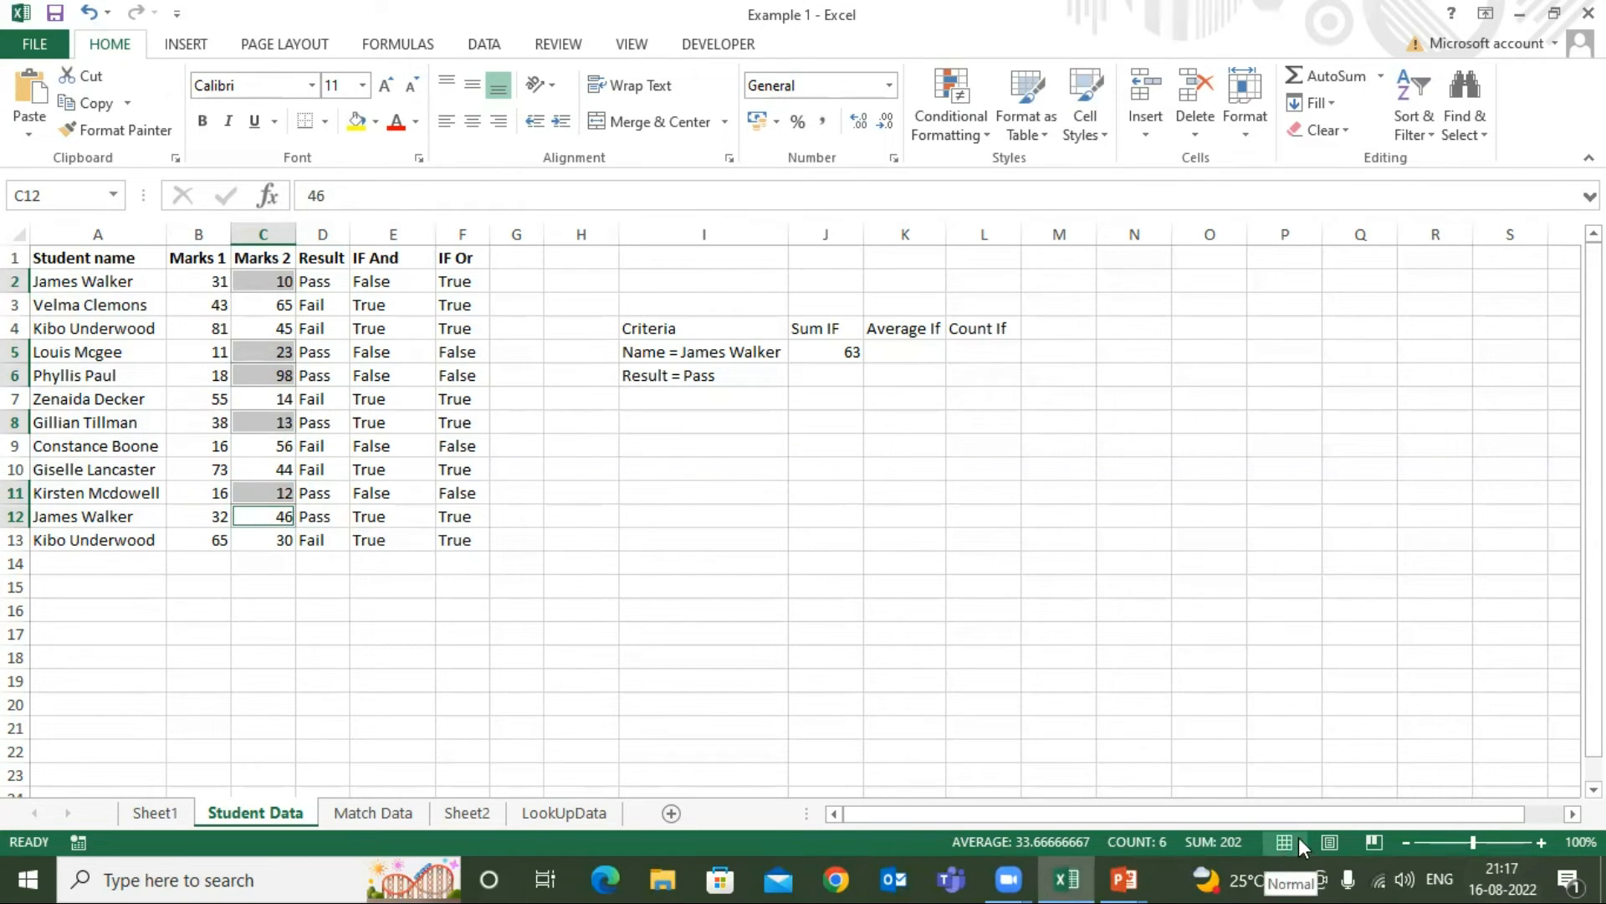
left_click(820, 376)
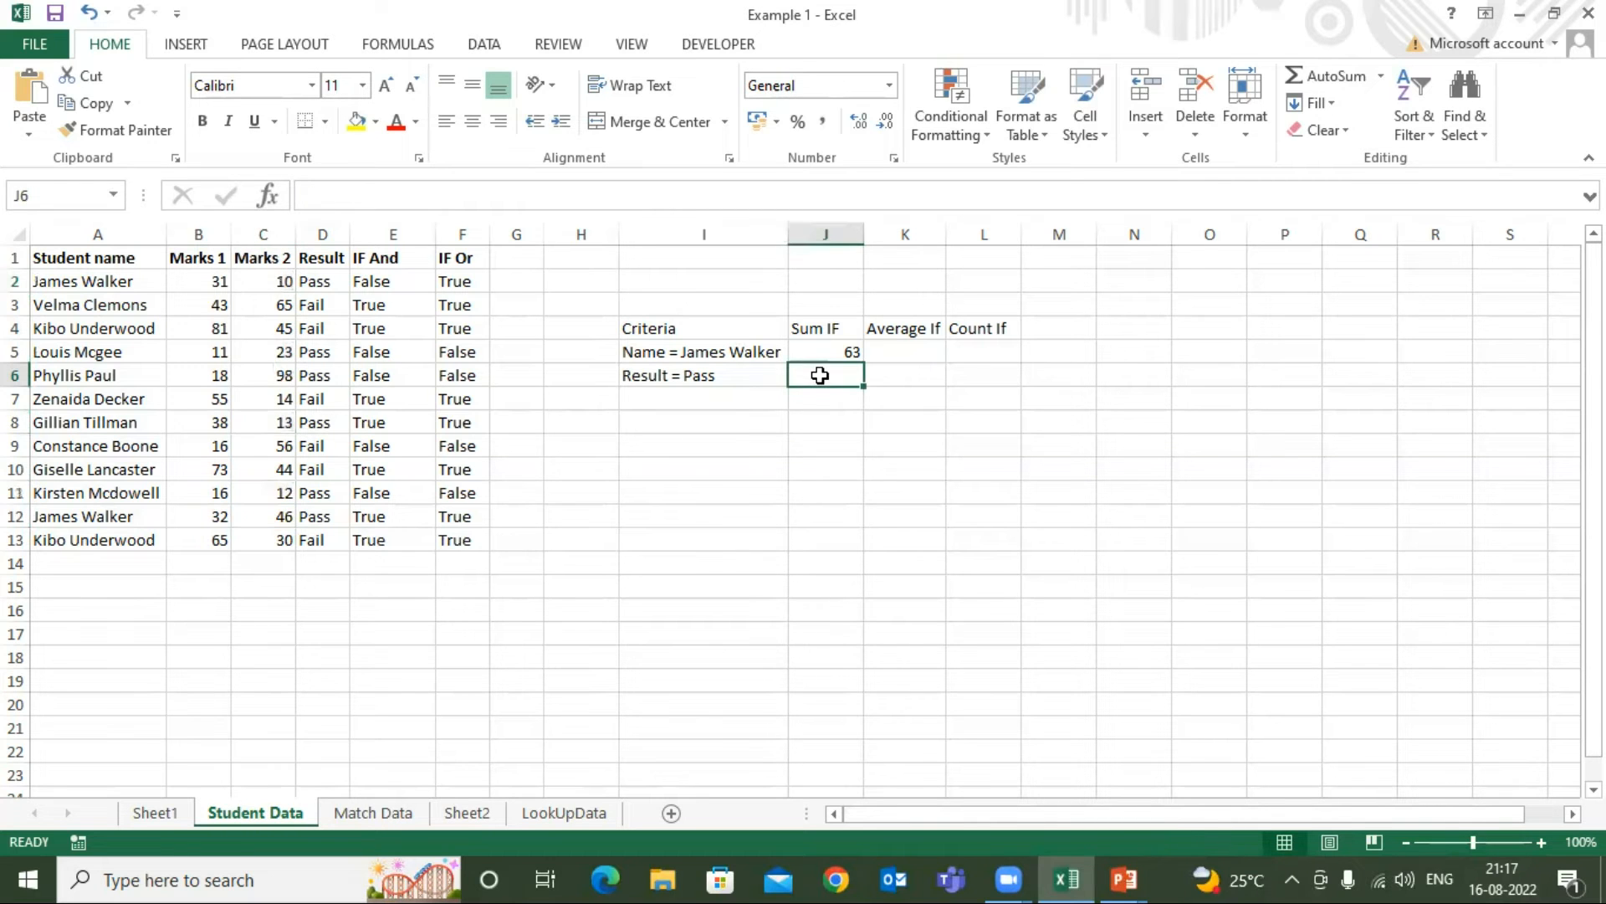
Start a SUMIF formula in J6 with the Result cells D2:D13 as the range
type("=sum")
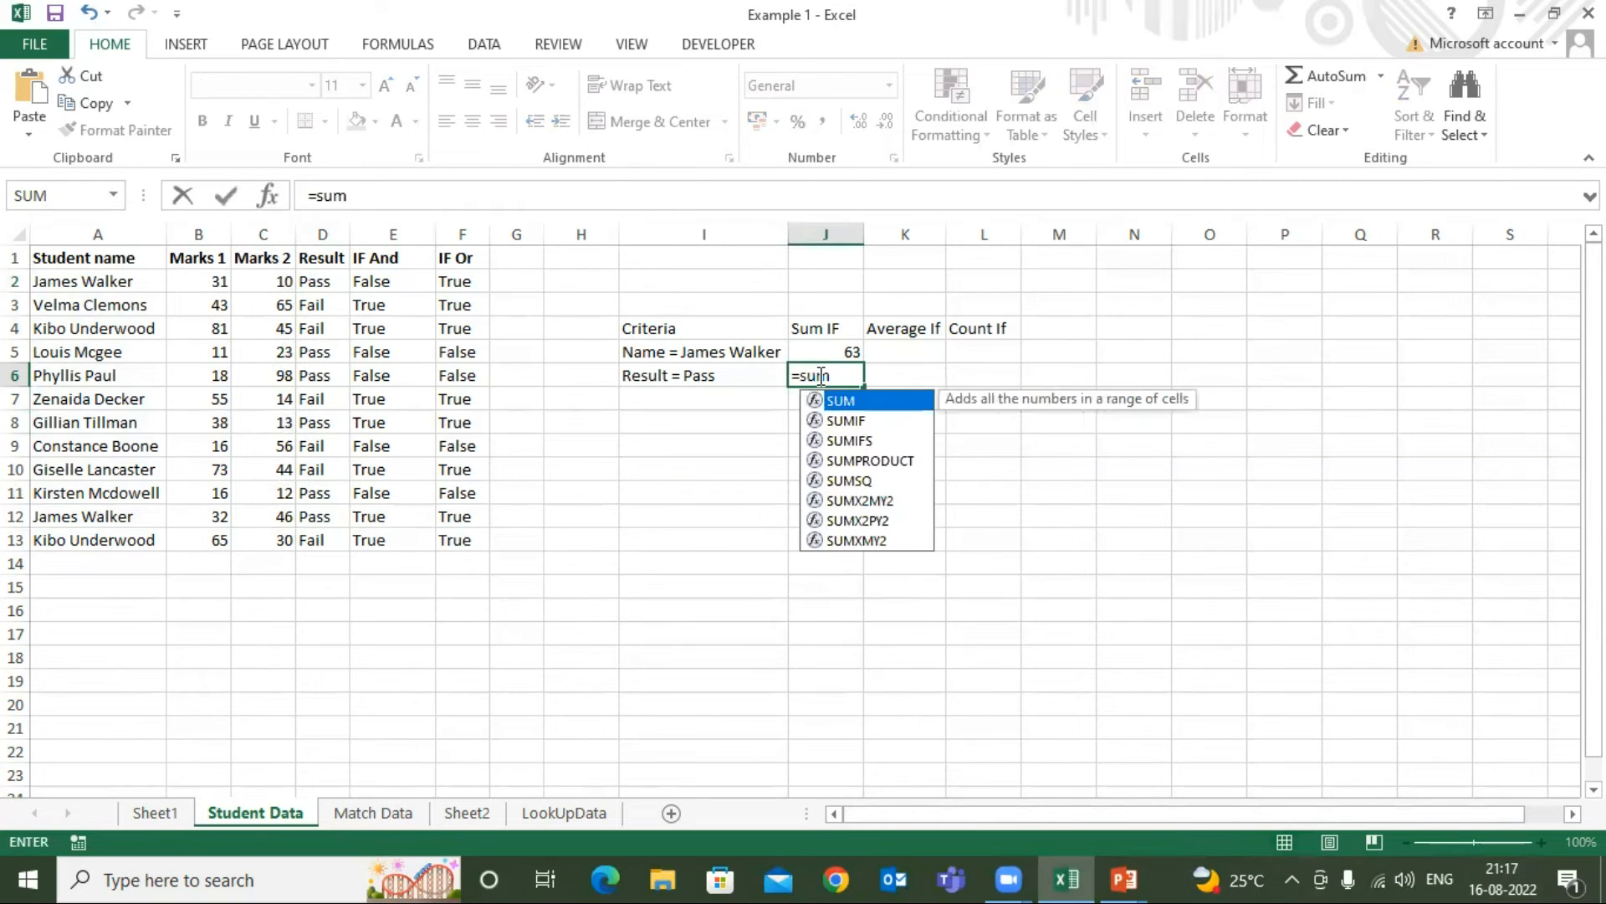
key("Down")
key("Tab")
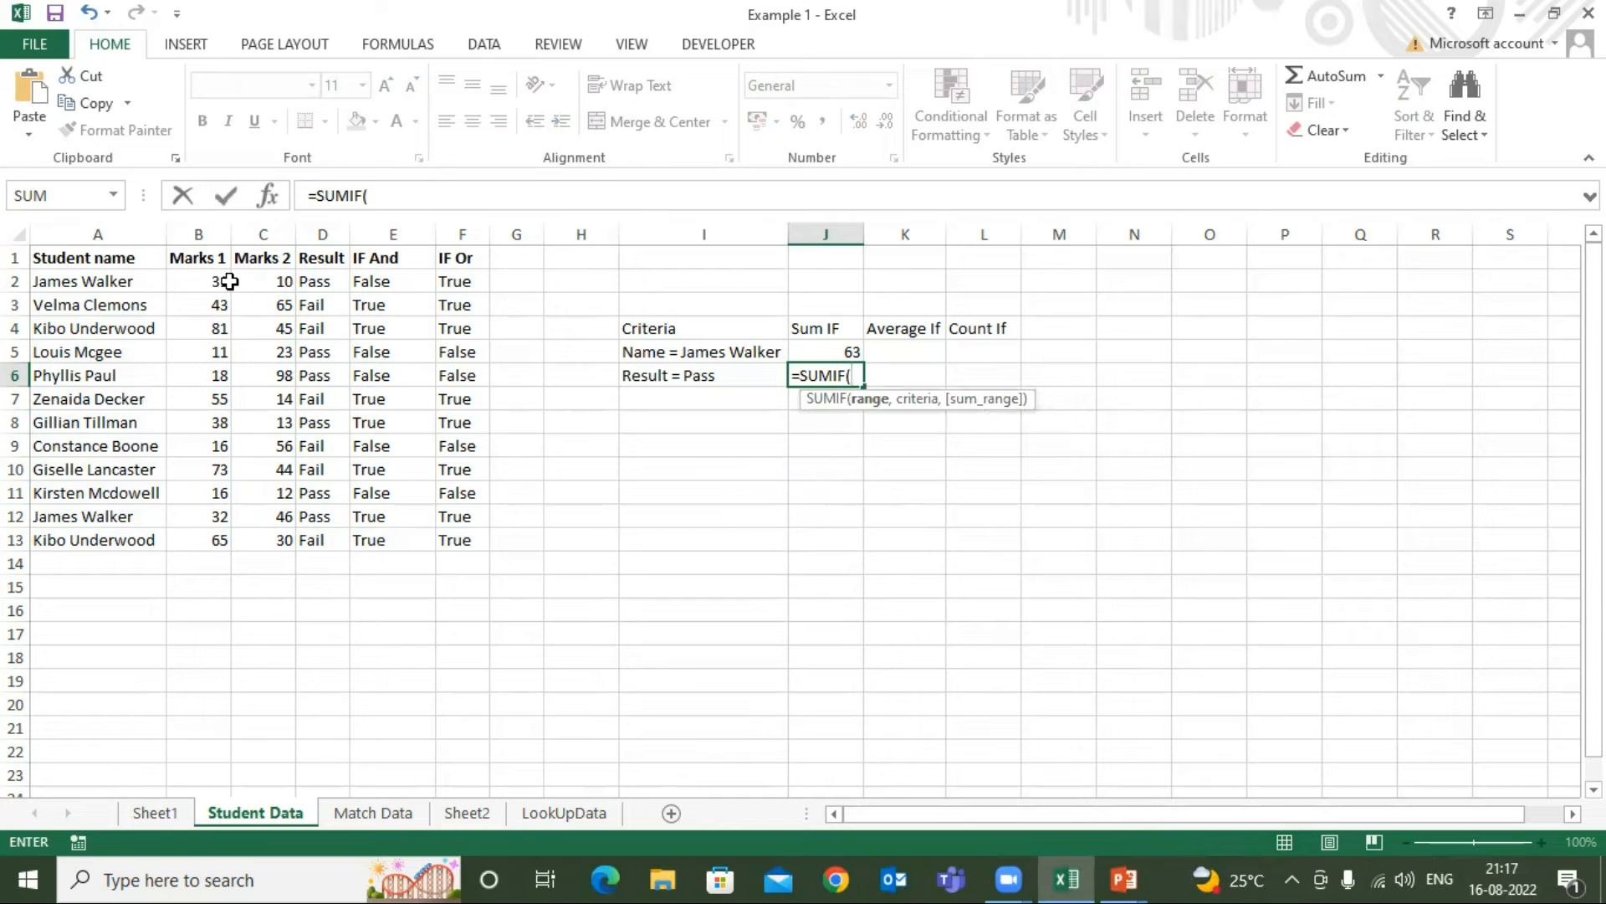
left_click(326, 284)
key("ctrl+shift+Down")
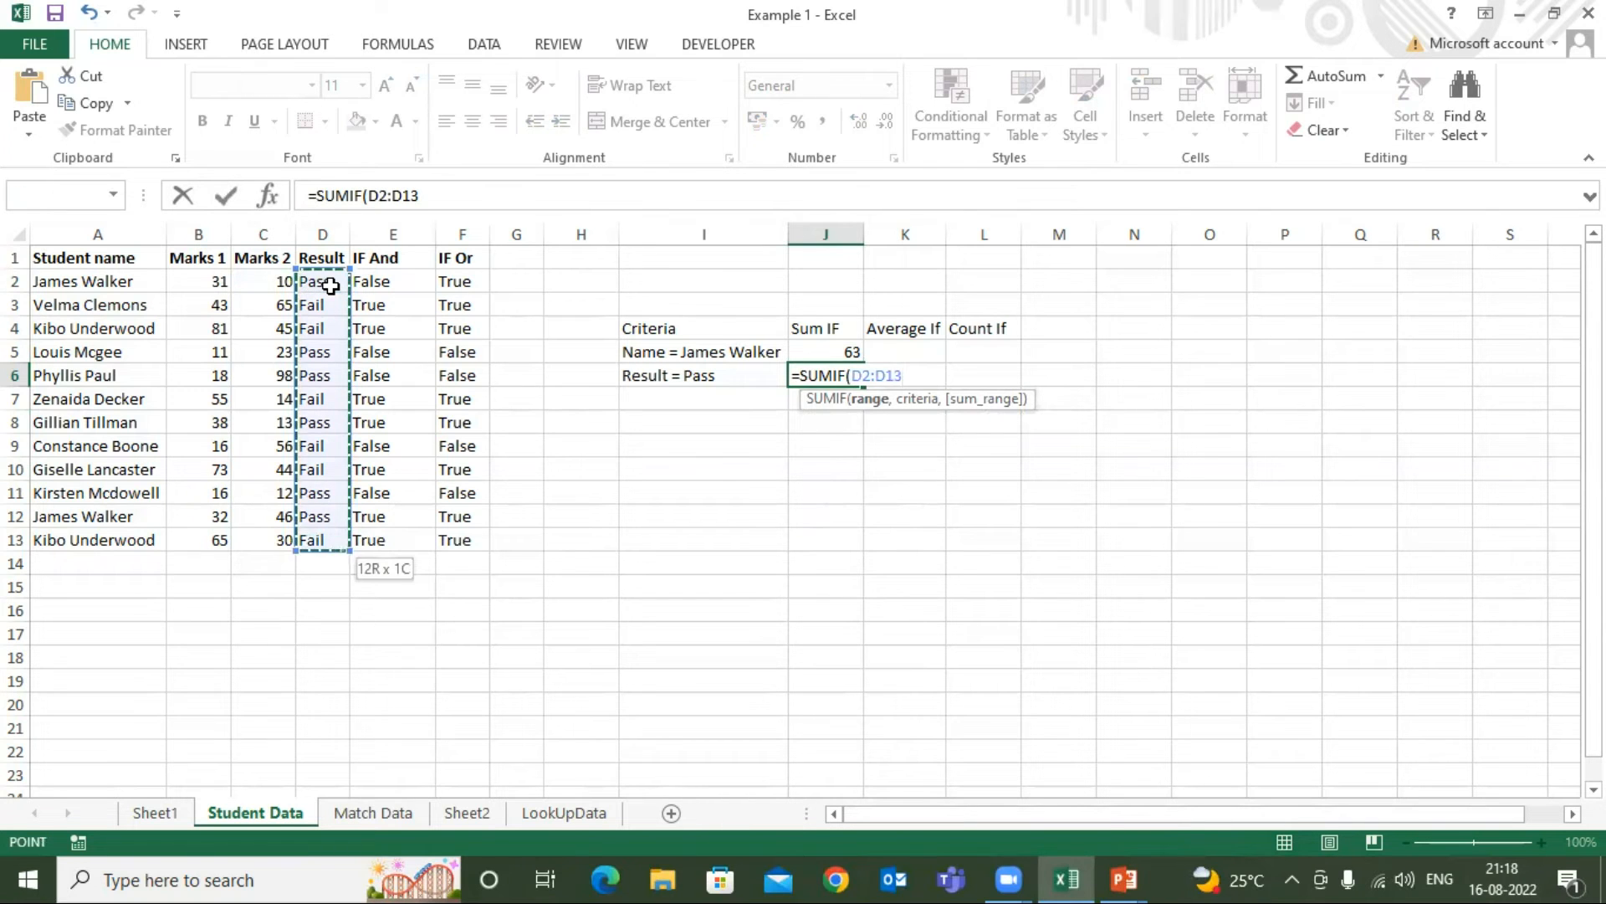
Complete the J6 SUMIF formula with "Pass" as the criterion and the Marks 2 cells C2:C13 as the sum range
type(",")
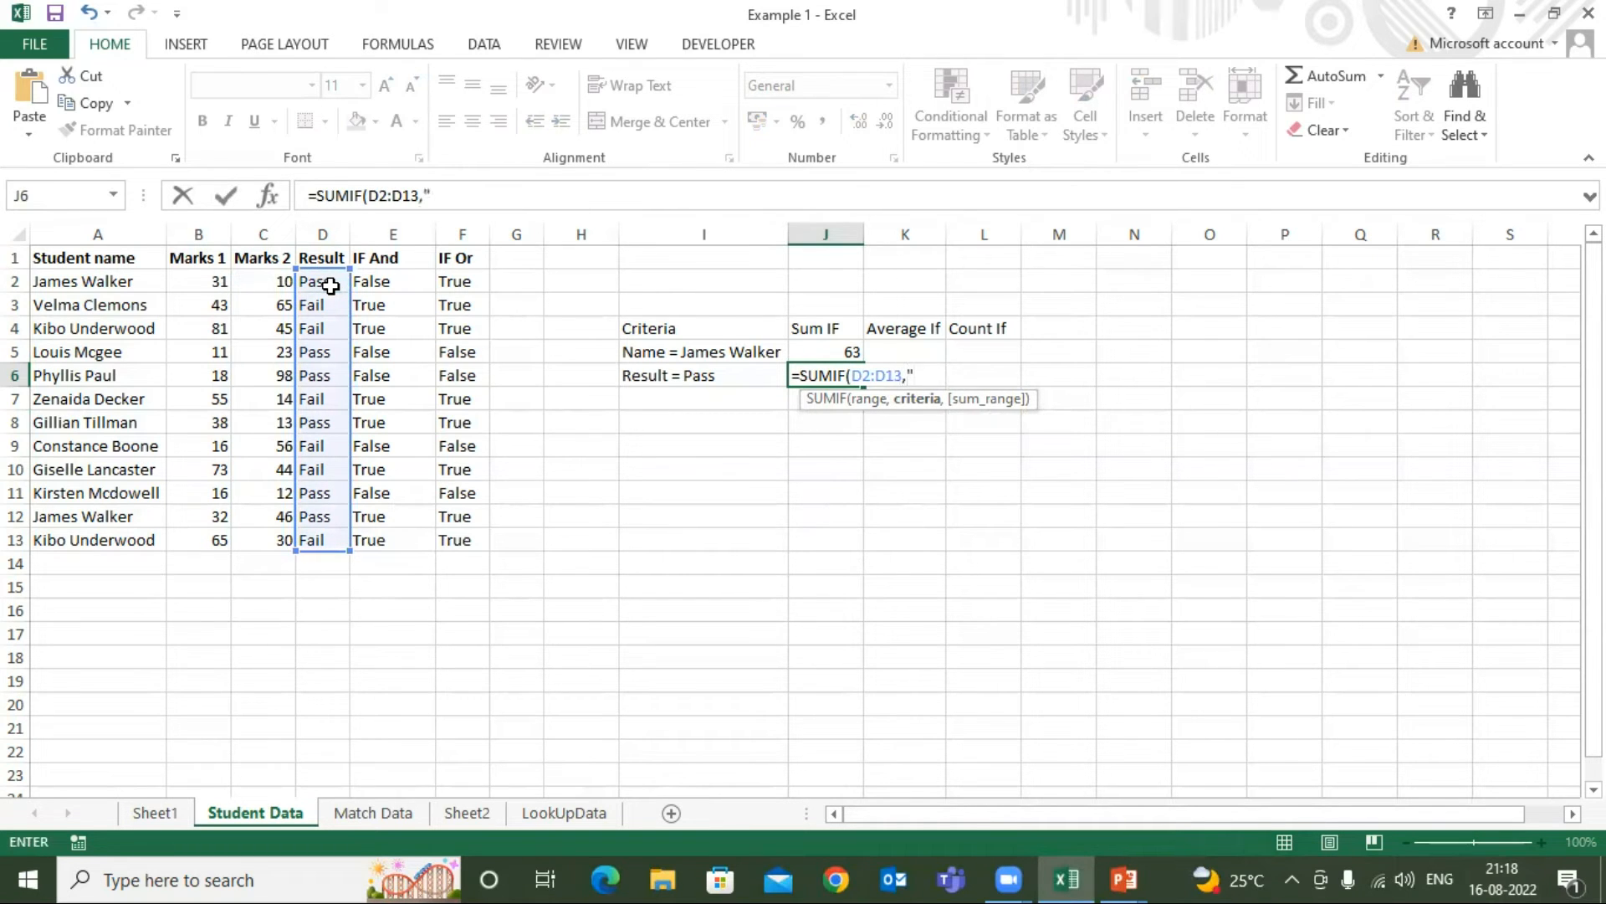
type("\"Pass\",")
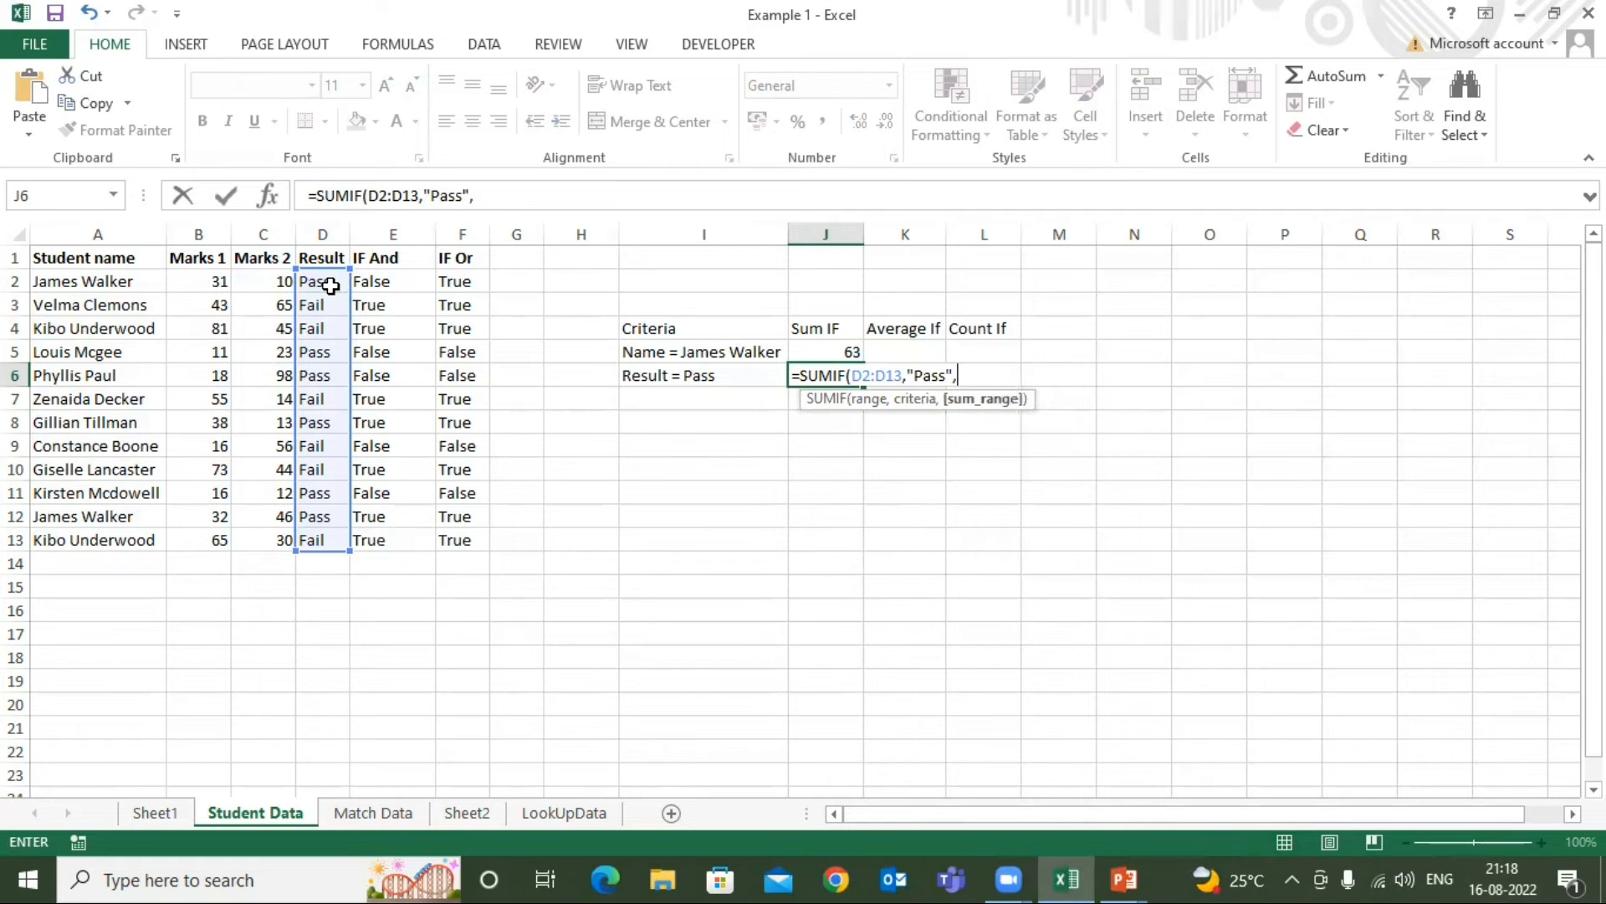
left_click(268, 282)
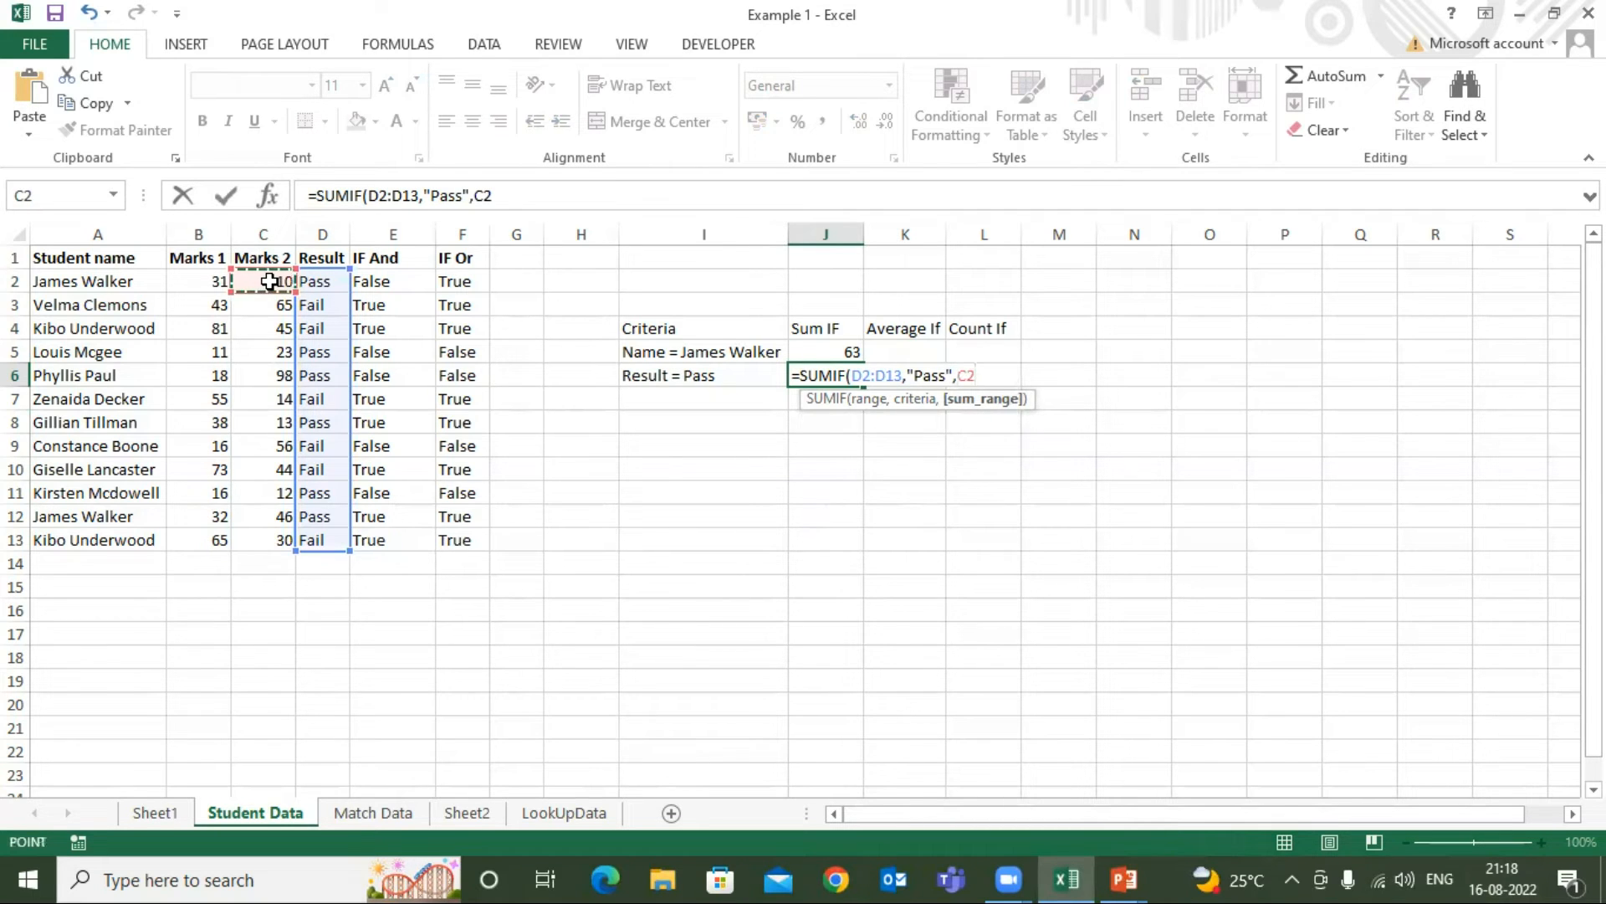
key("ctrl+shift+Down")
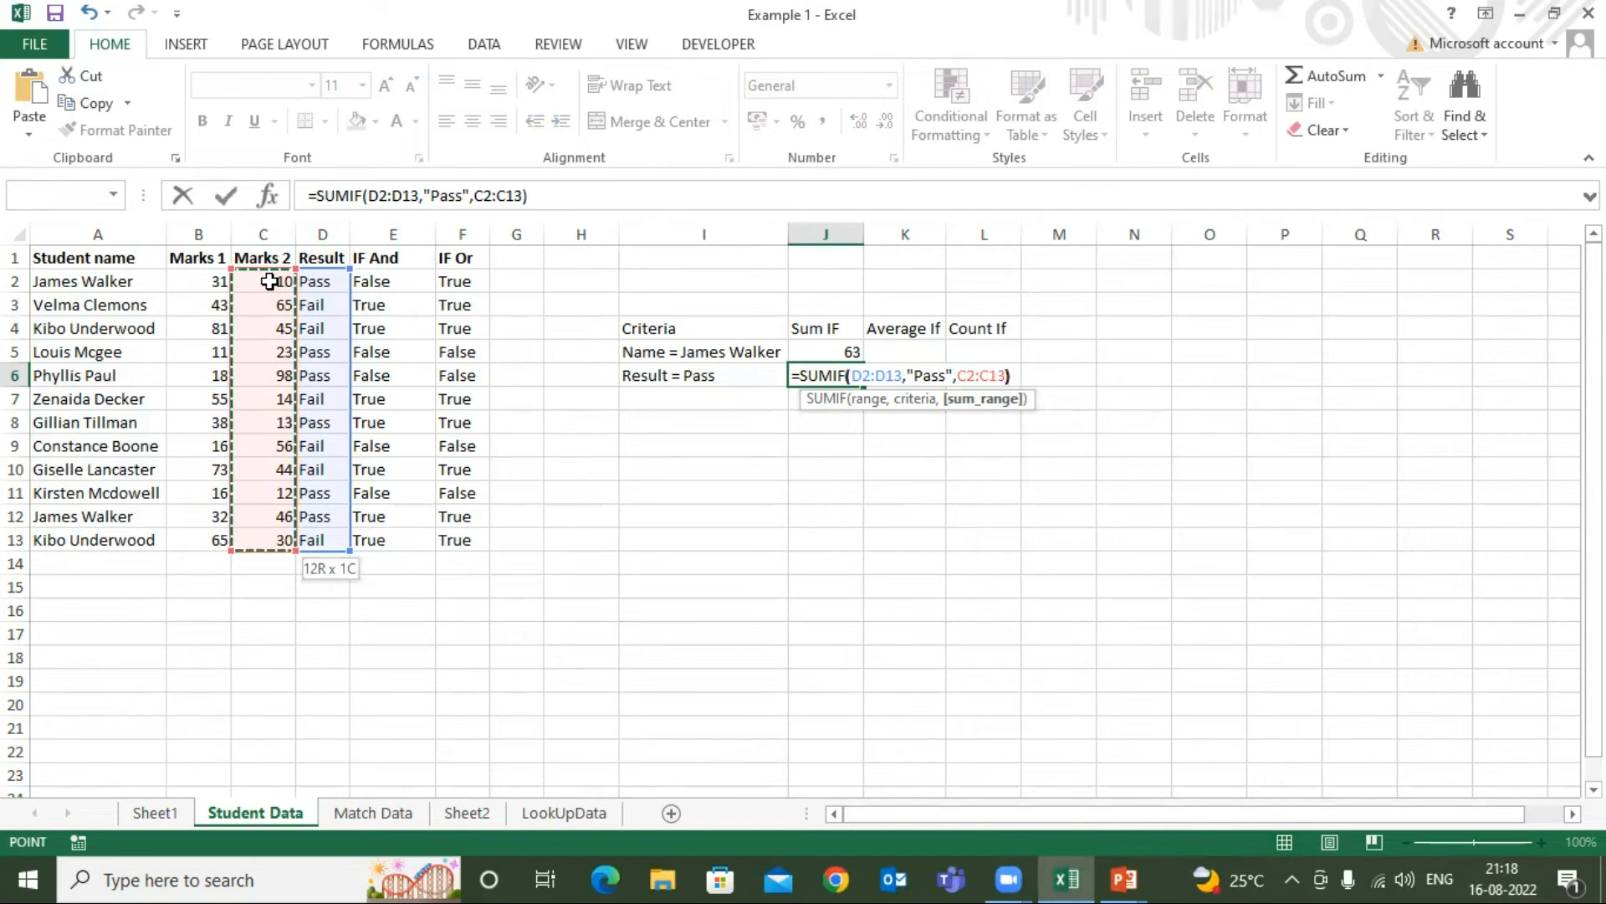
key("Return")
left_click(843, 376)
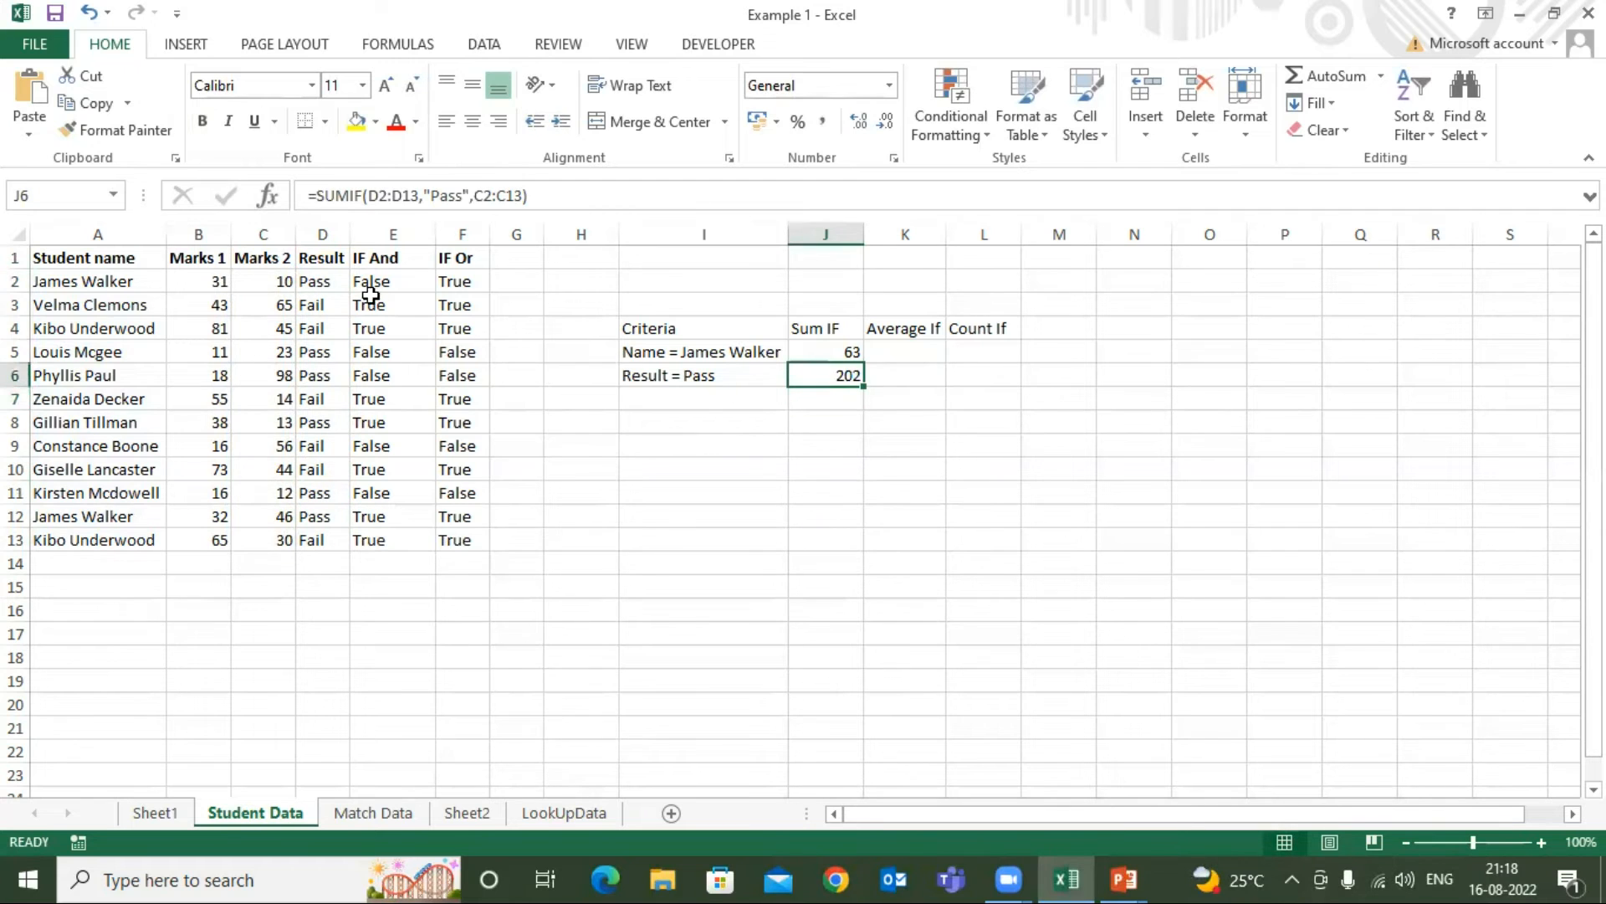
Check the J6 result against the selection sum of the Marks 2 cells C2, C5, C6, C8, C11 and C12
left_click(284, 282)
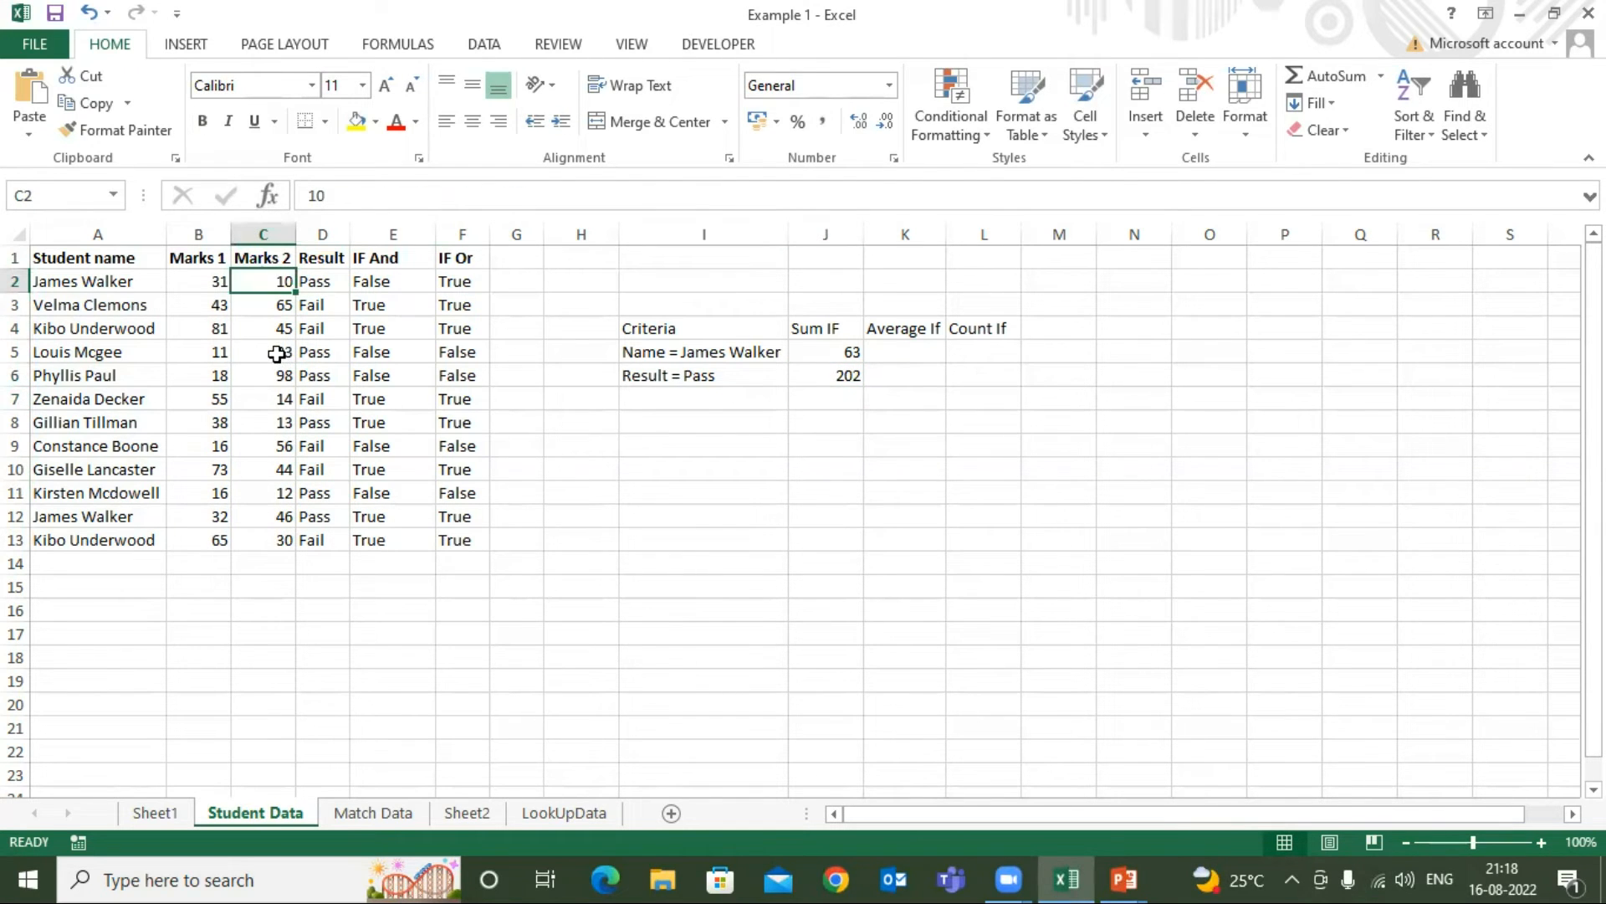
left_click(276, 353, "ctrl")
left_click(276, 376, "ctrl")
left_click(288, 431, "ctrl")
left_click(287, 493, "ctrl")
left_click(286, 518, "ctrl")
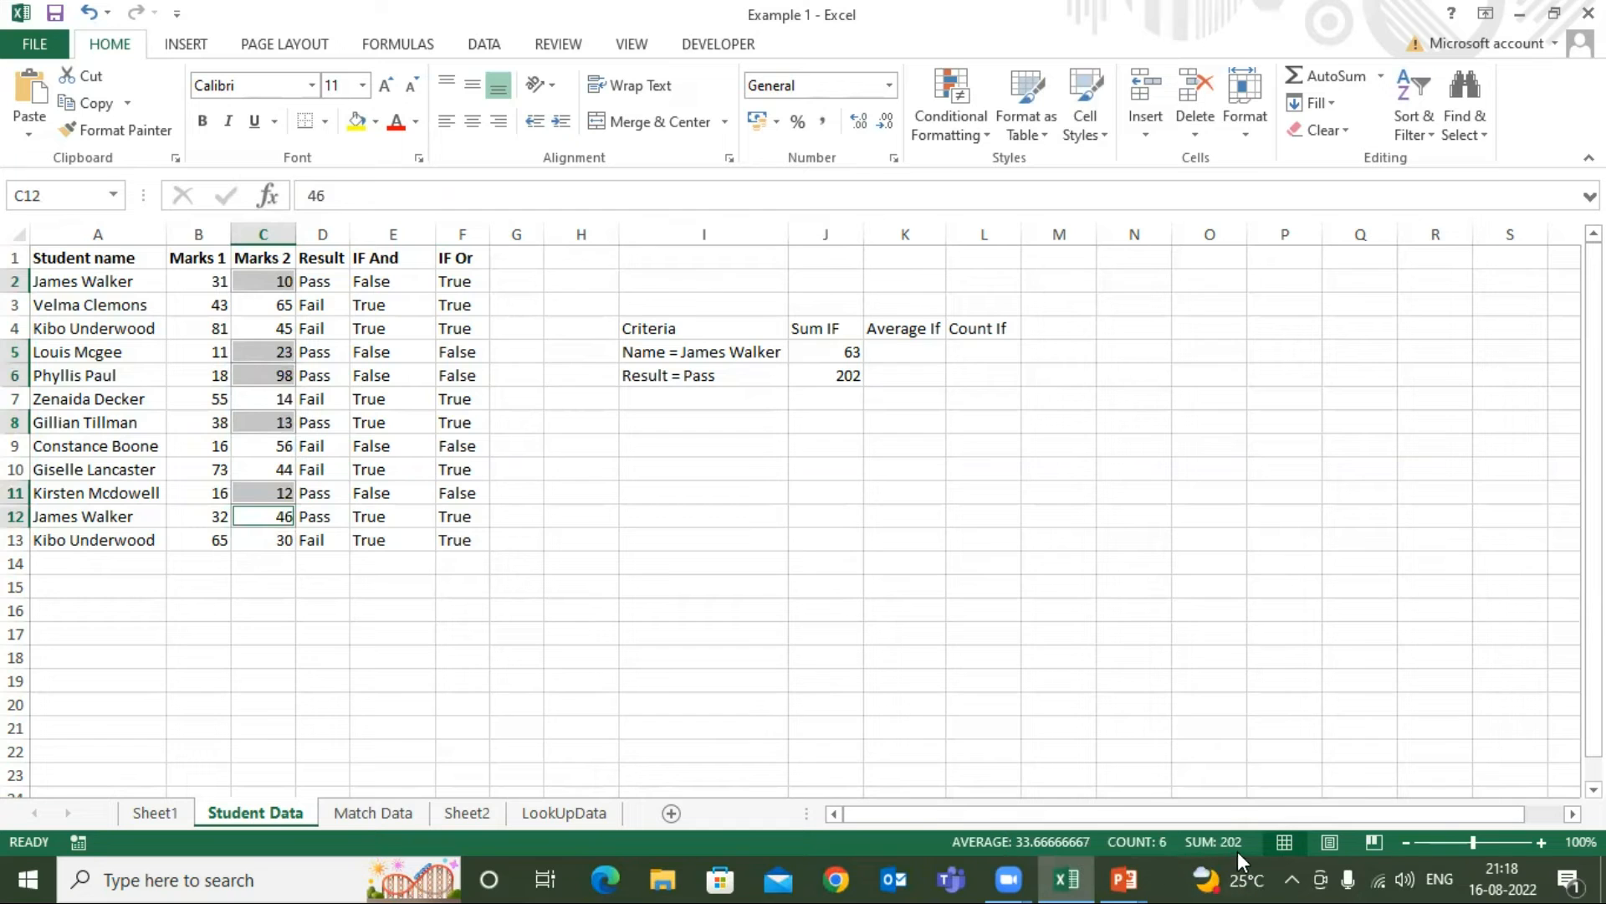
left_click(849, 383)
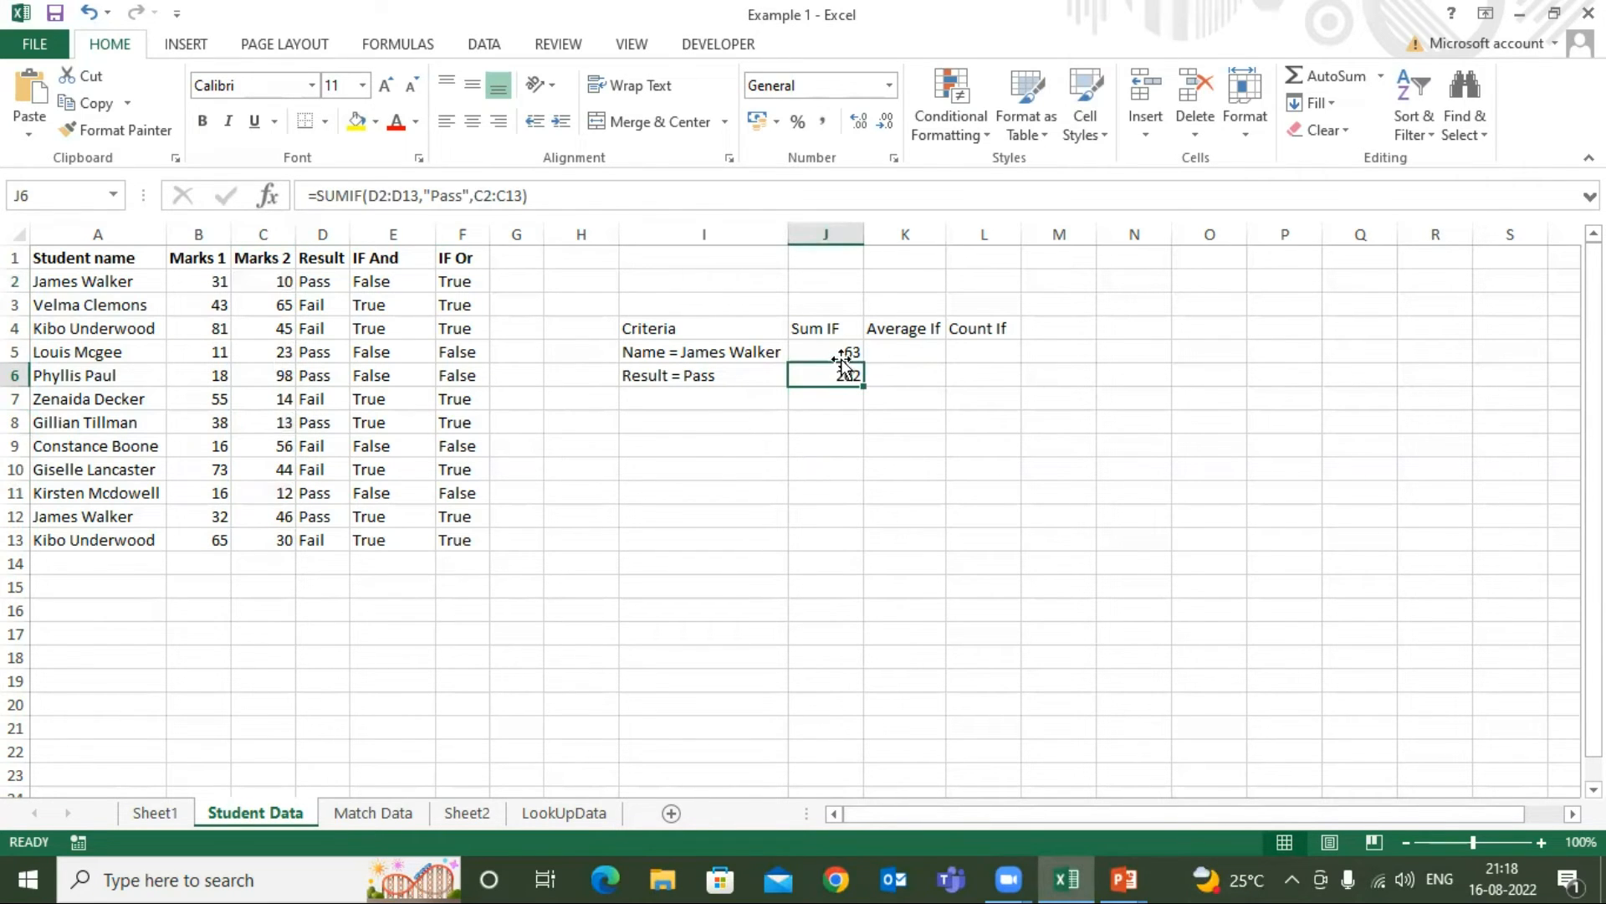
Review the J5 Sum IF formula and the column headings, ending on the empty Average If cell K5
left_click(837, 349)
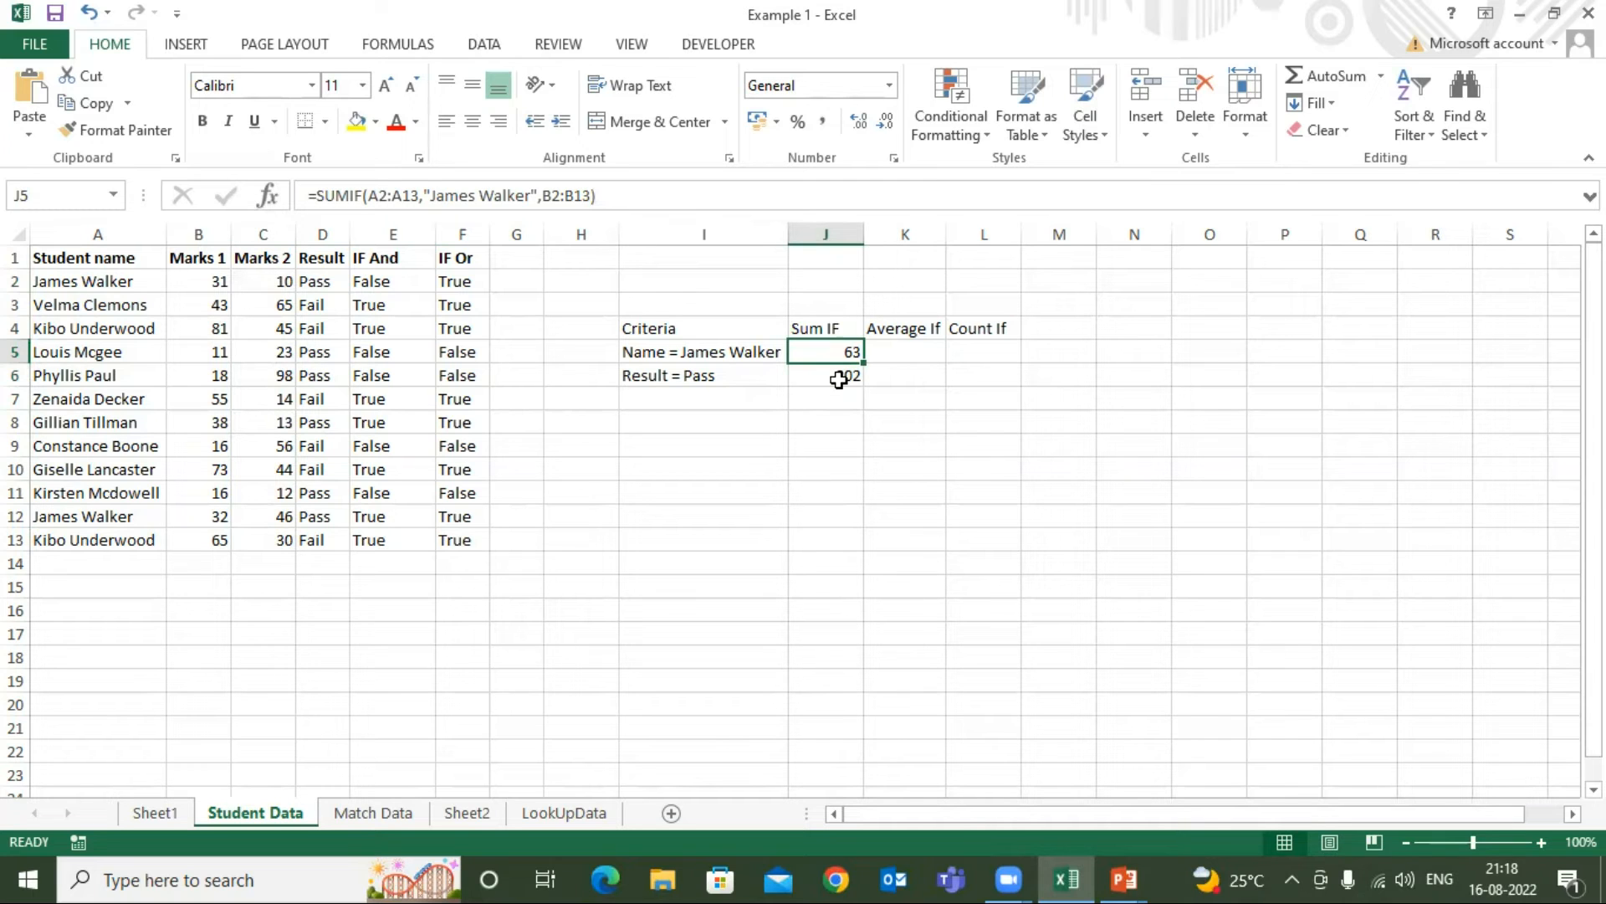
left_click(841, 329)
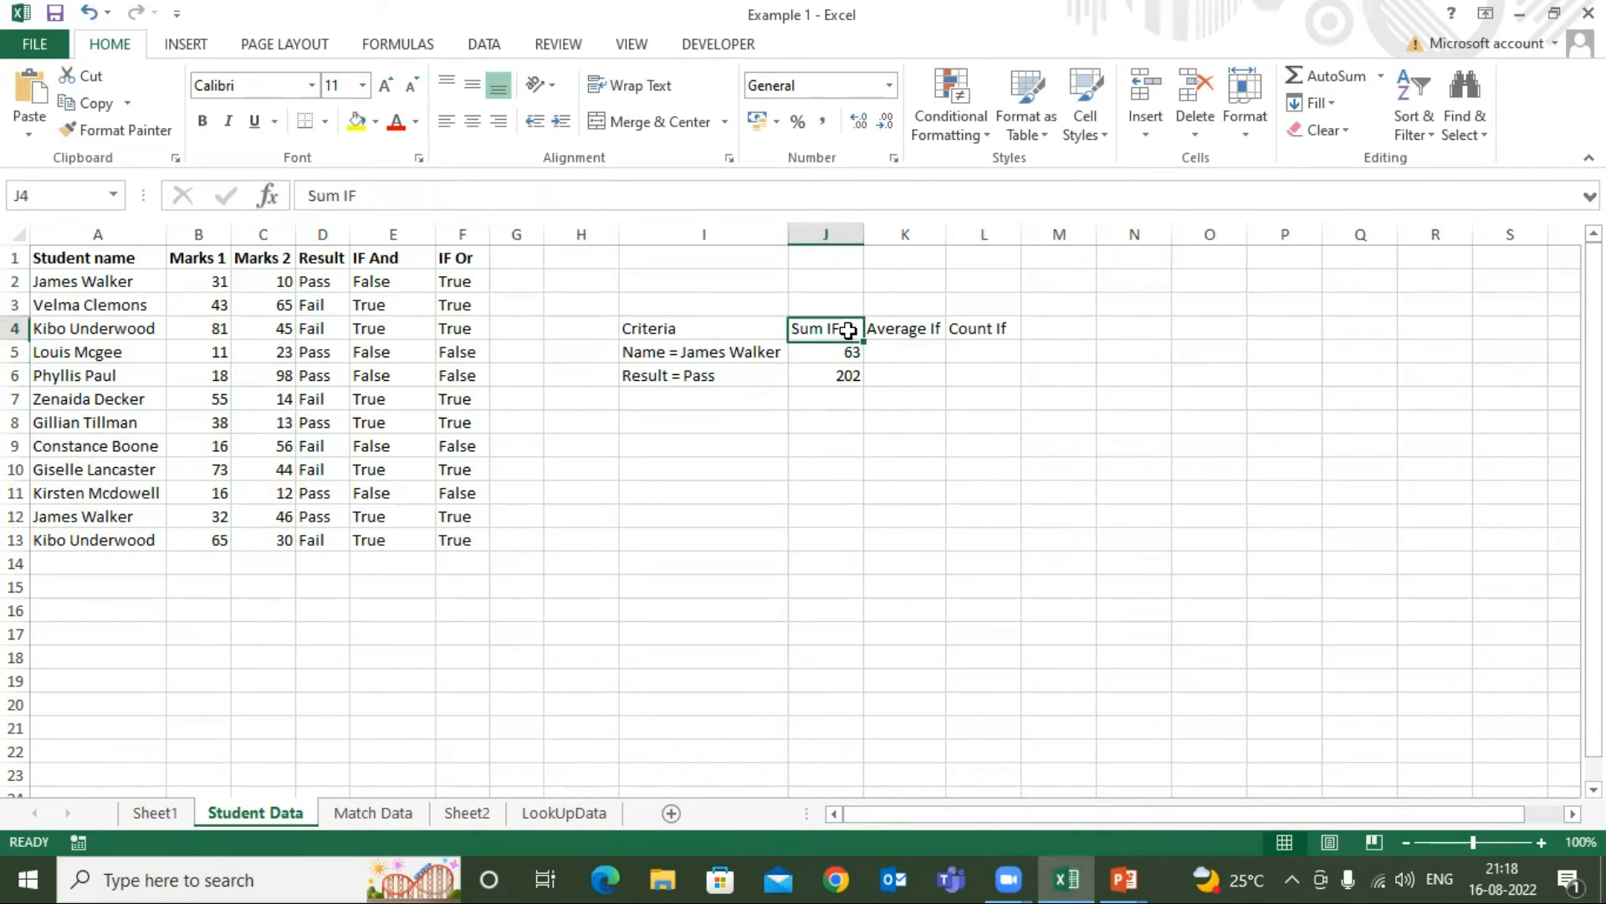
left_click(920, 327)
left_click(918, 349)
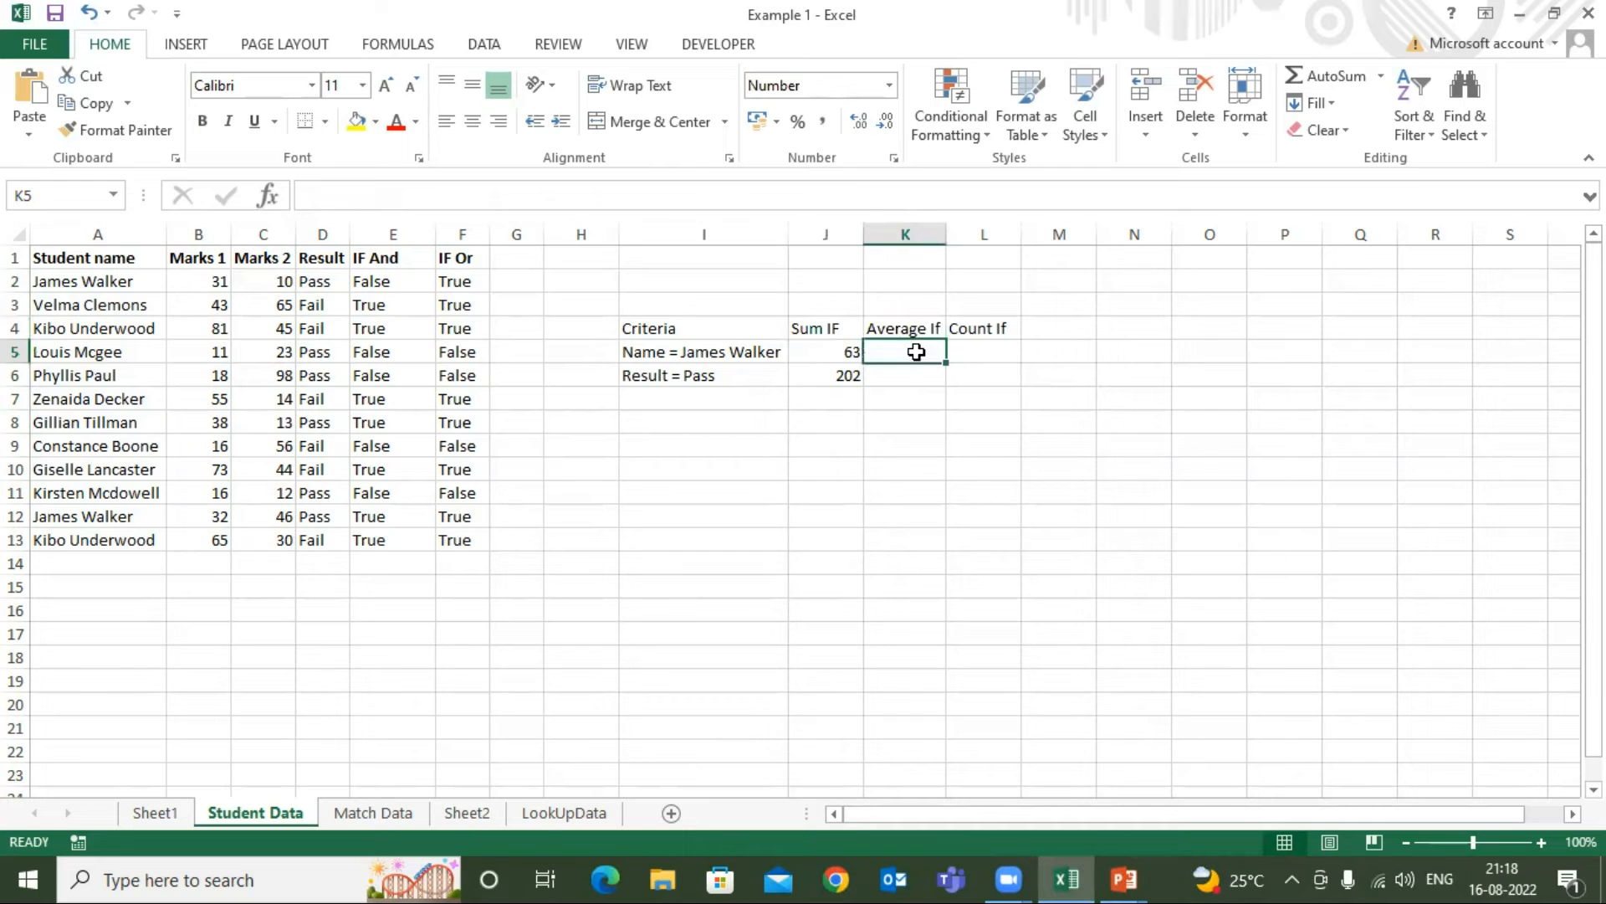
left_click(875, 330)
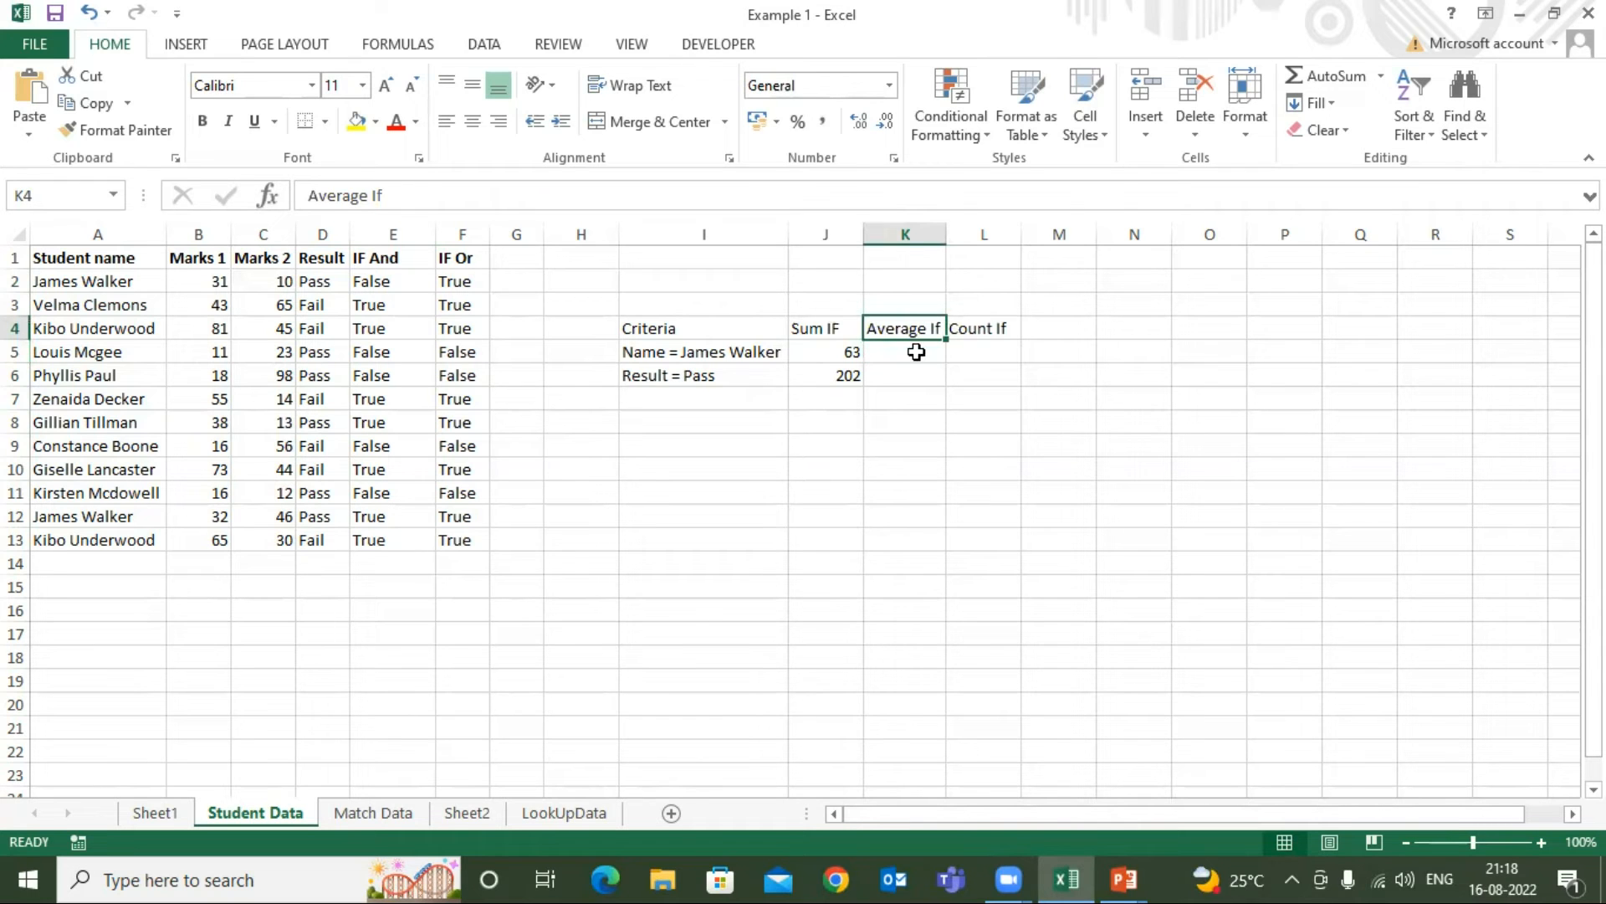
left_click(917, 352)
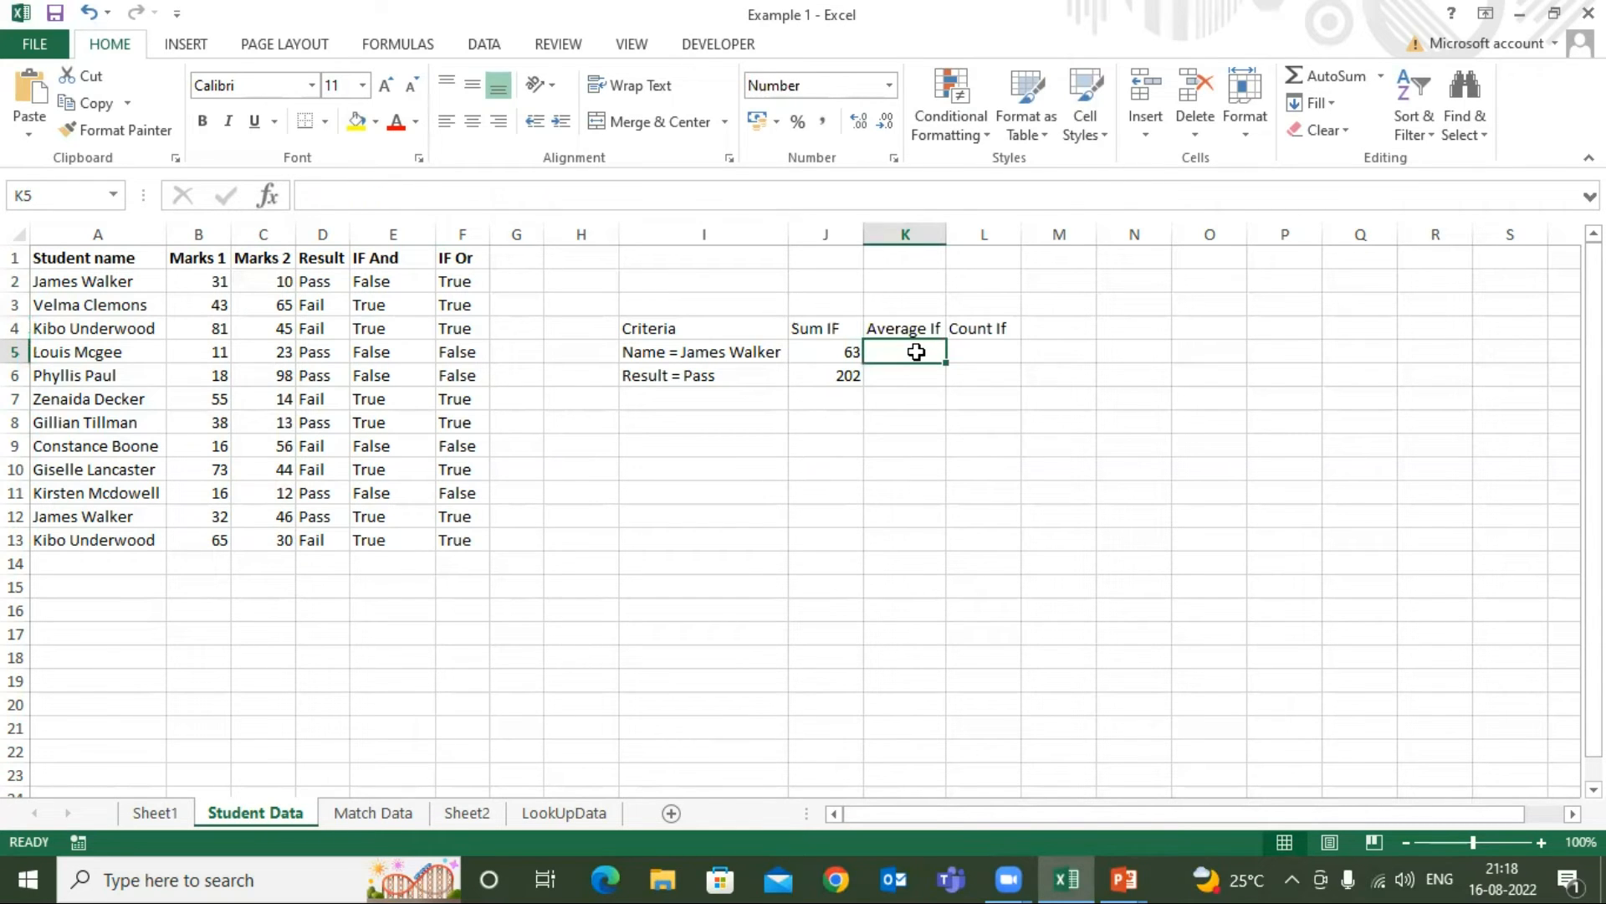
type("=a")
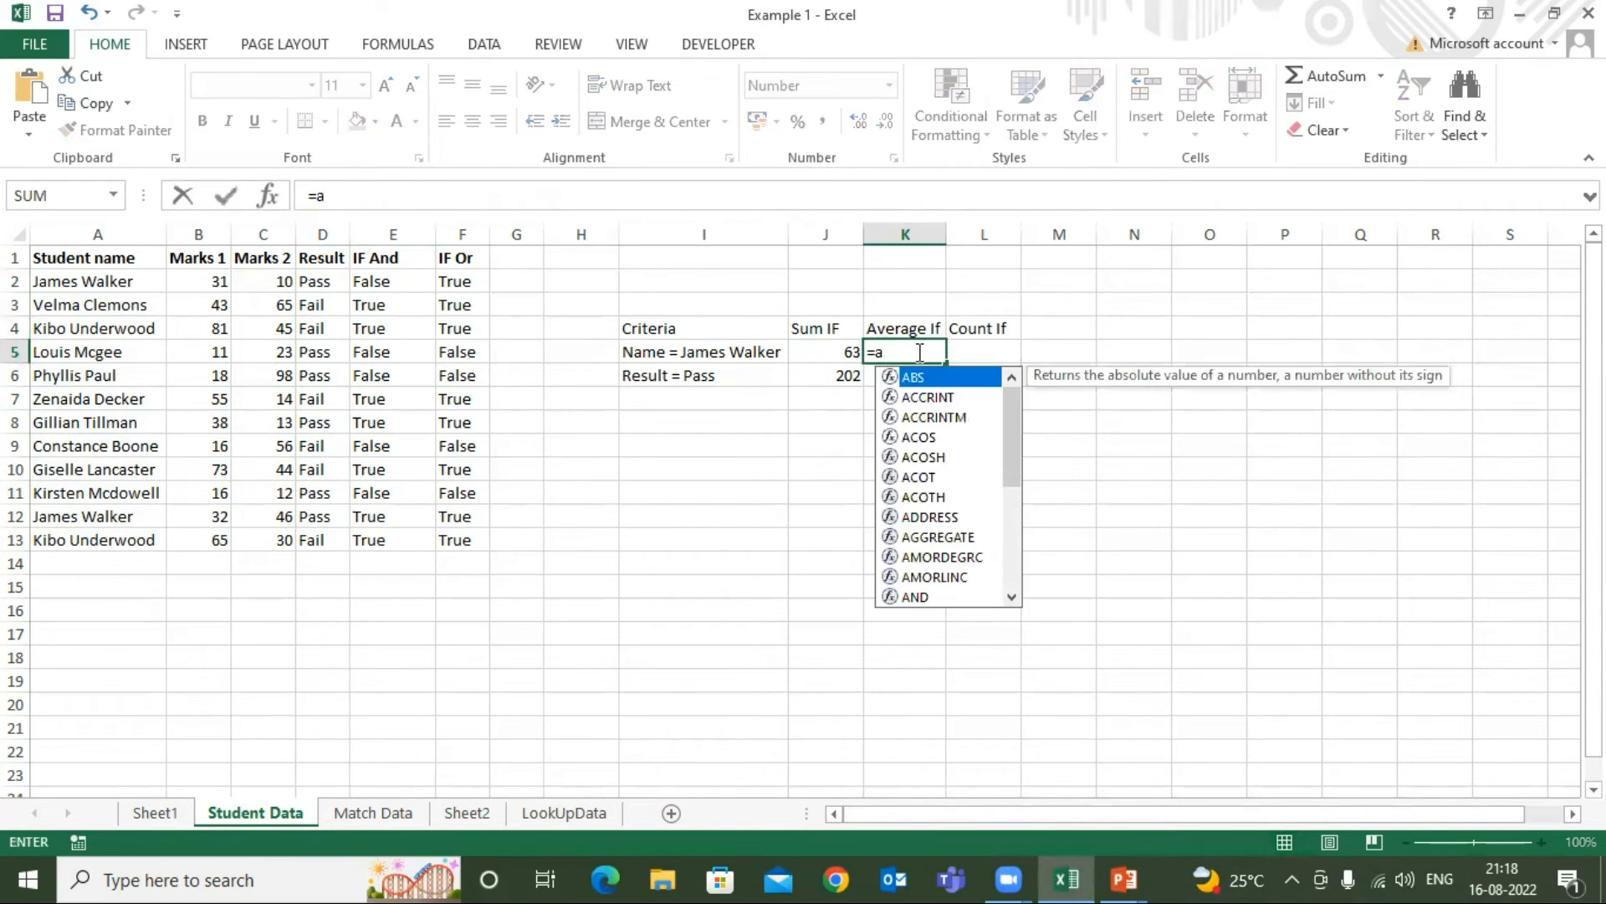
key("Escape")
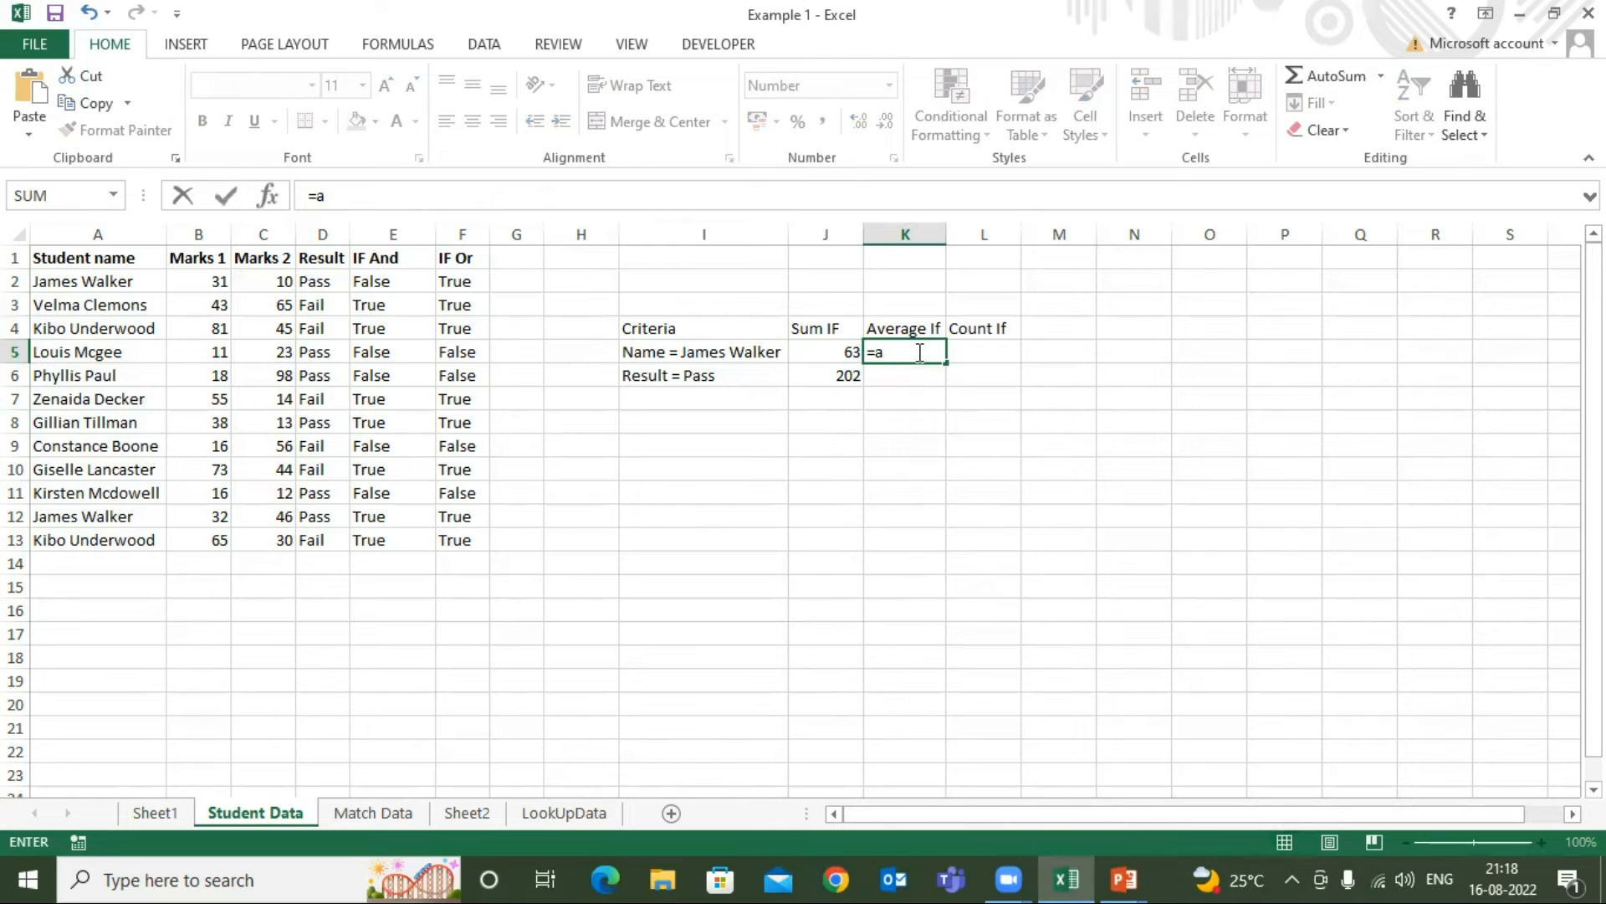
key("Escape")
left_click(902, 328)
left_click(907, 354)
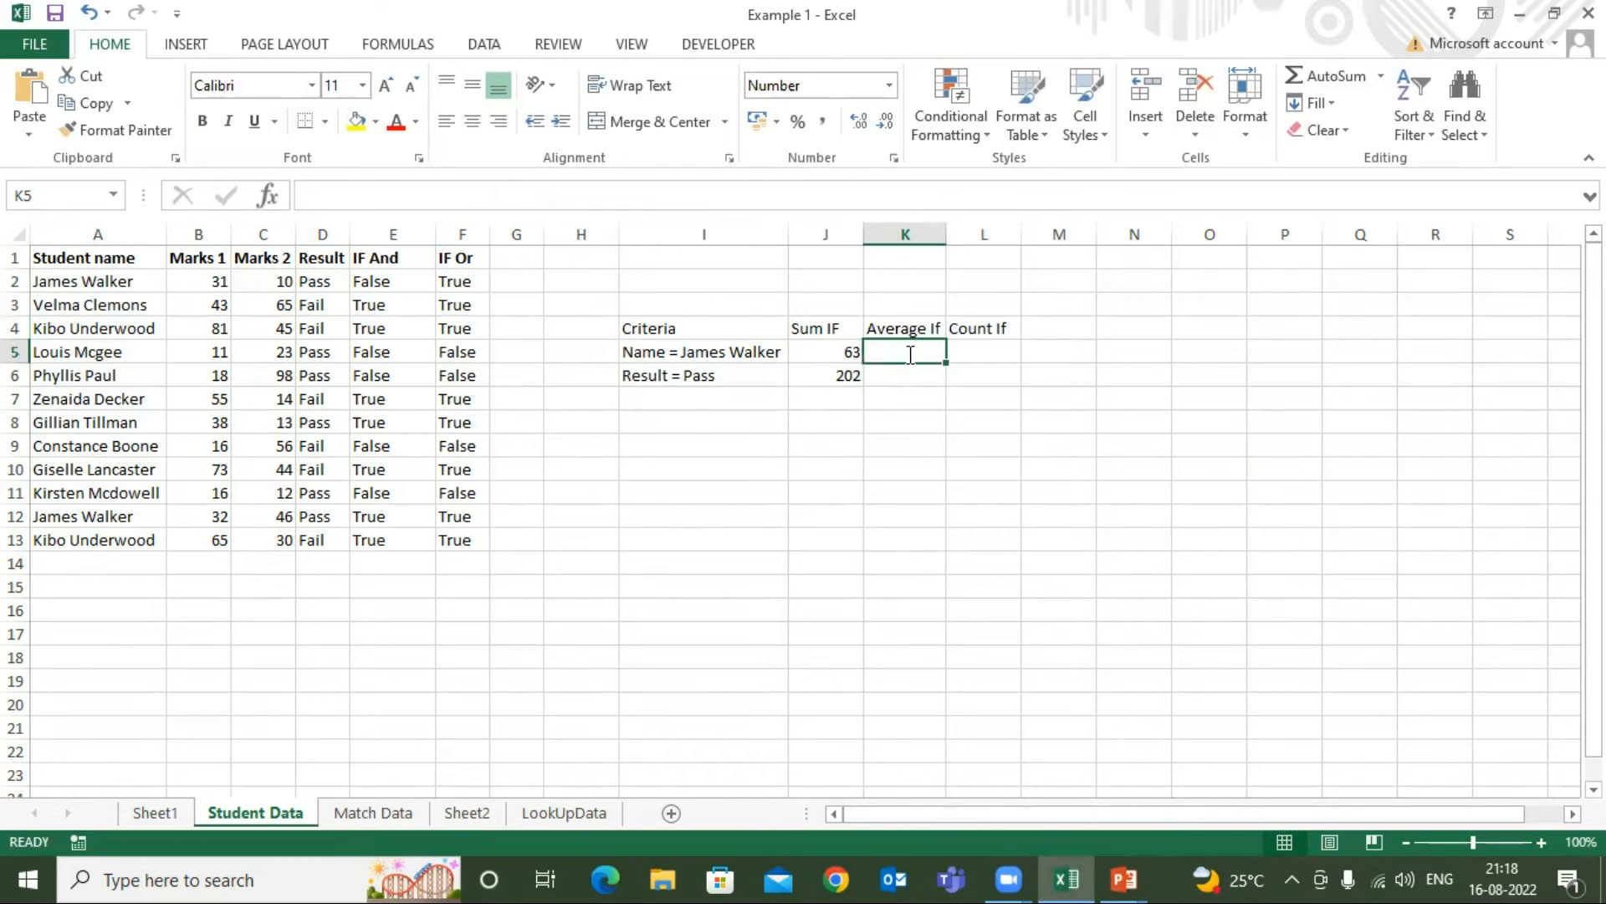
Start an AVERAGEIF formula in K5 with the student name cells A2:A13 as the range
type("=av")
key("Down")
key("Down")
key("Down")
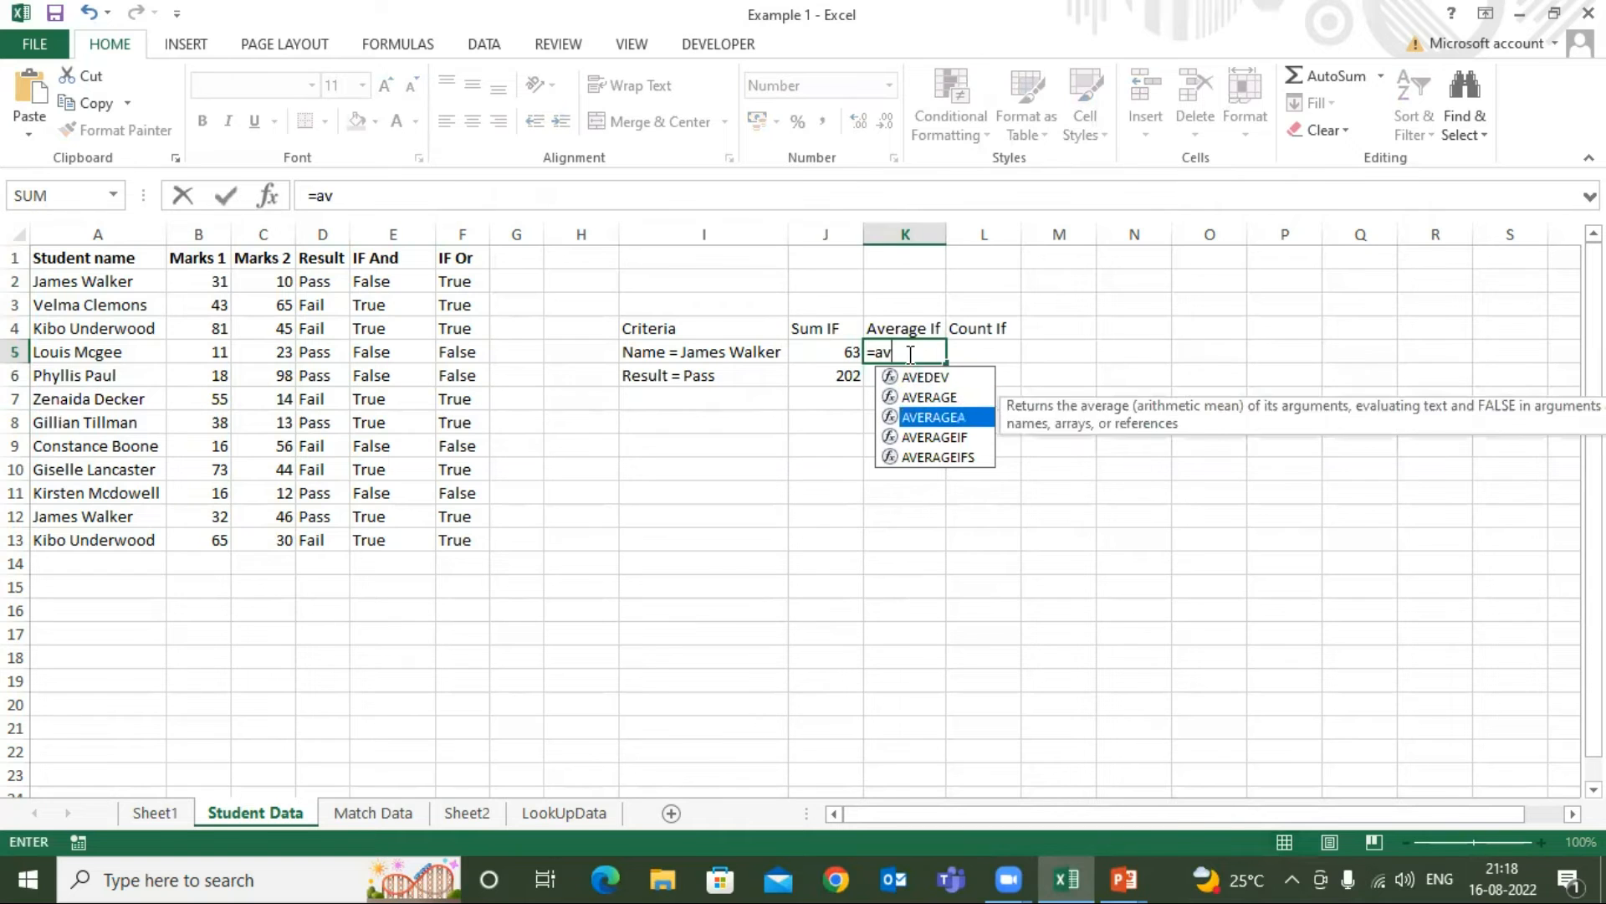
key("Tab")
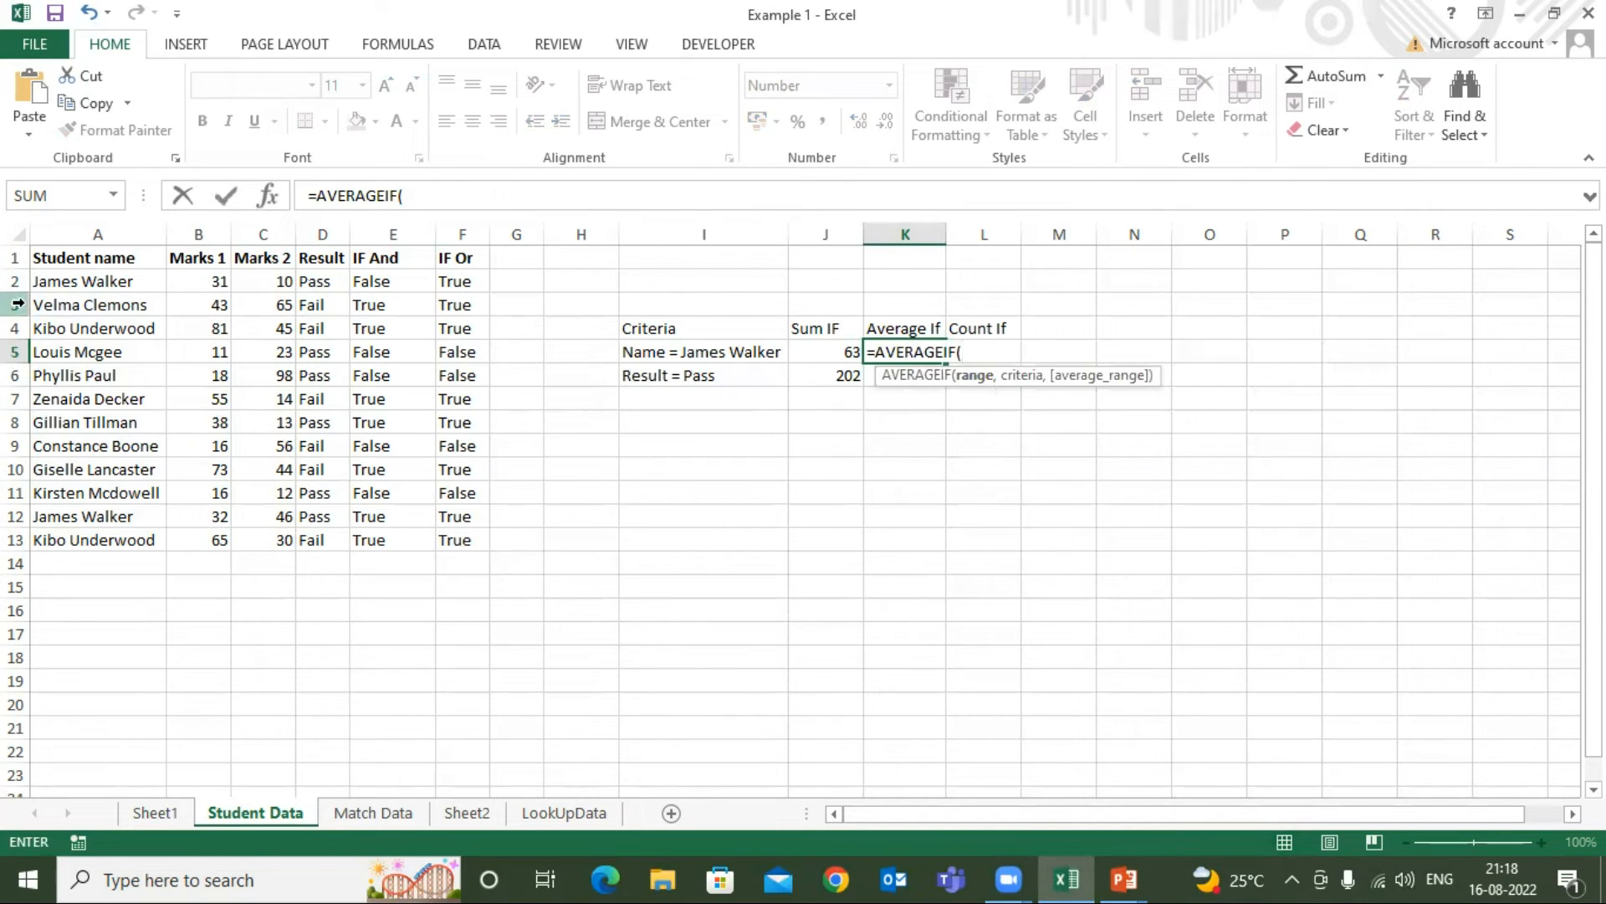
left_click(69, 280)
key("ctrl+shift+Down")
type(",")
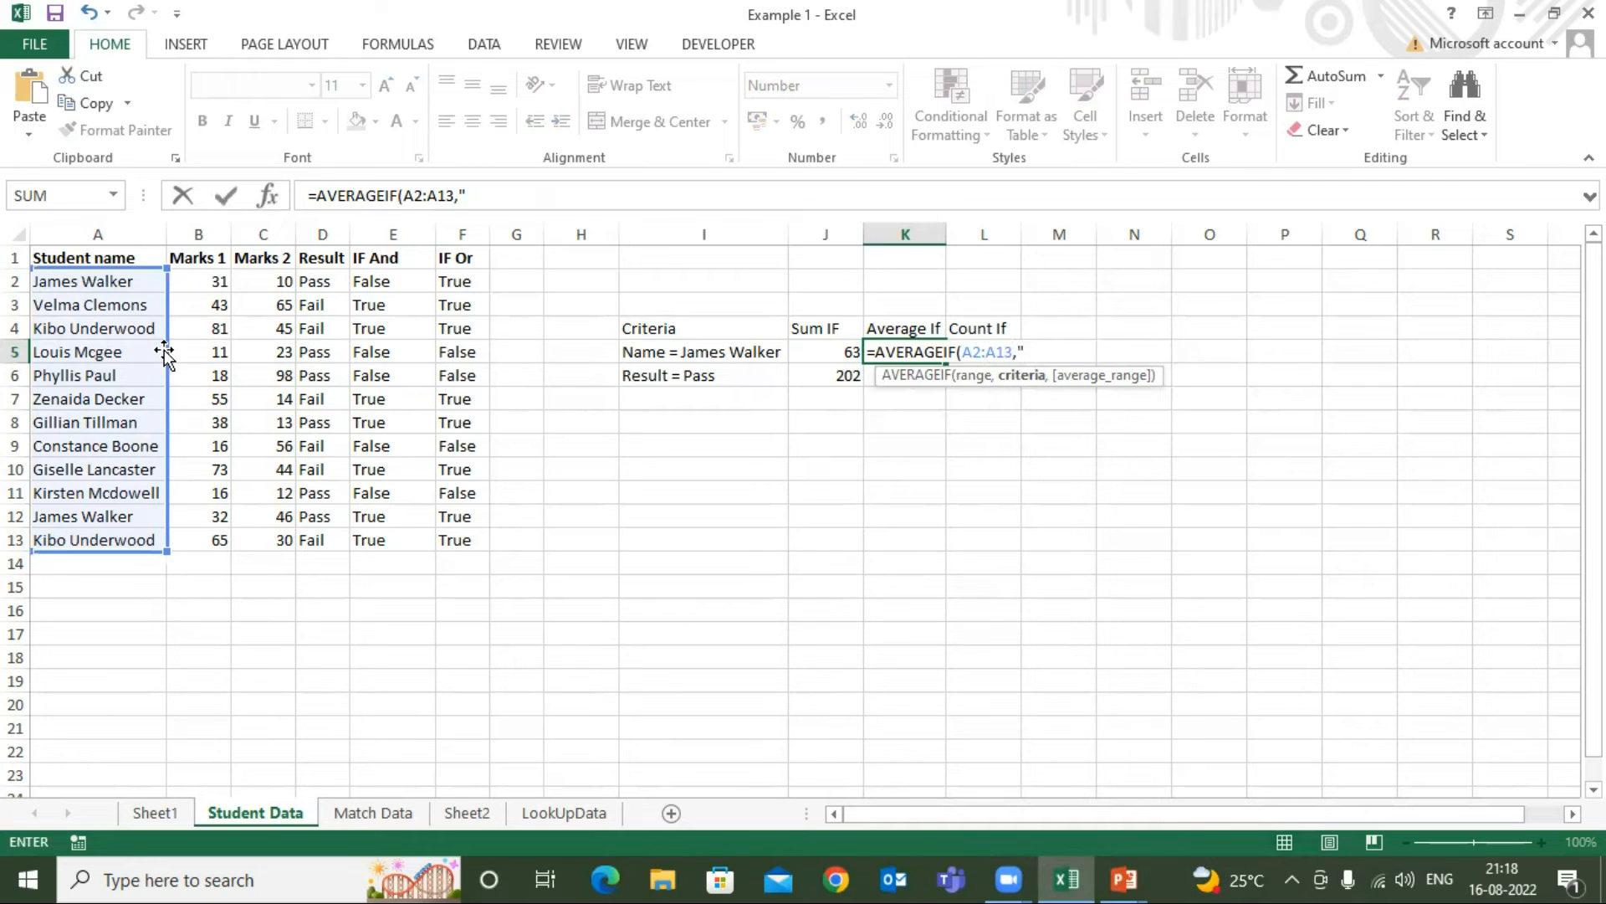
type("\"Kibo Underwoo")
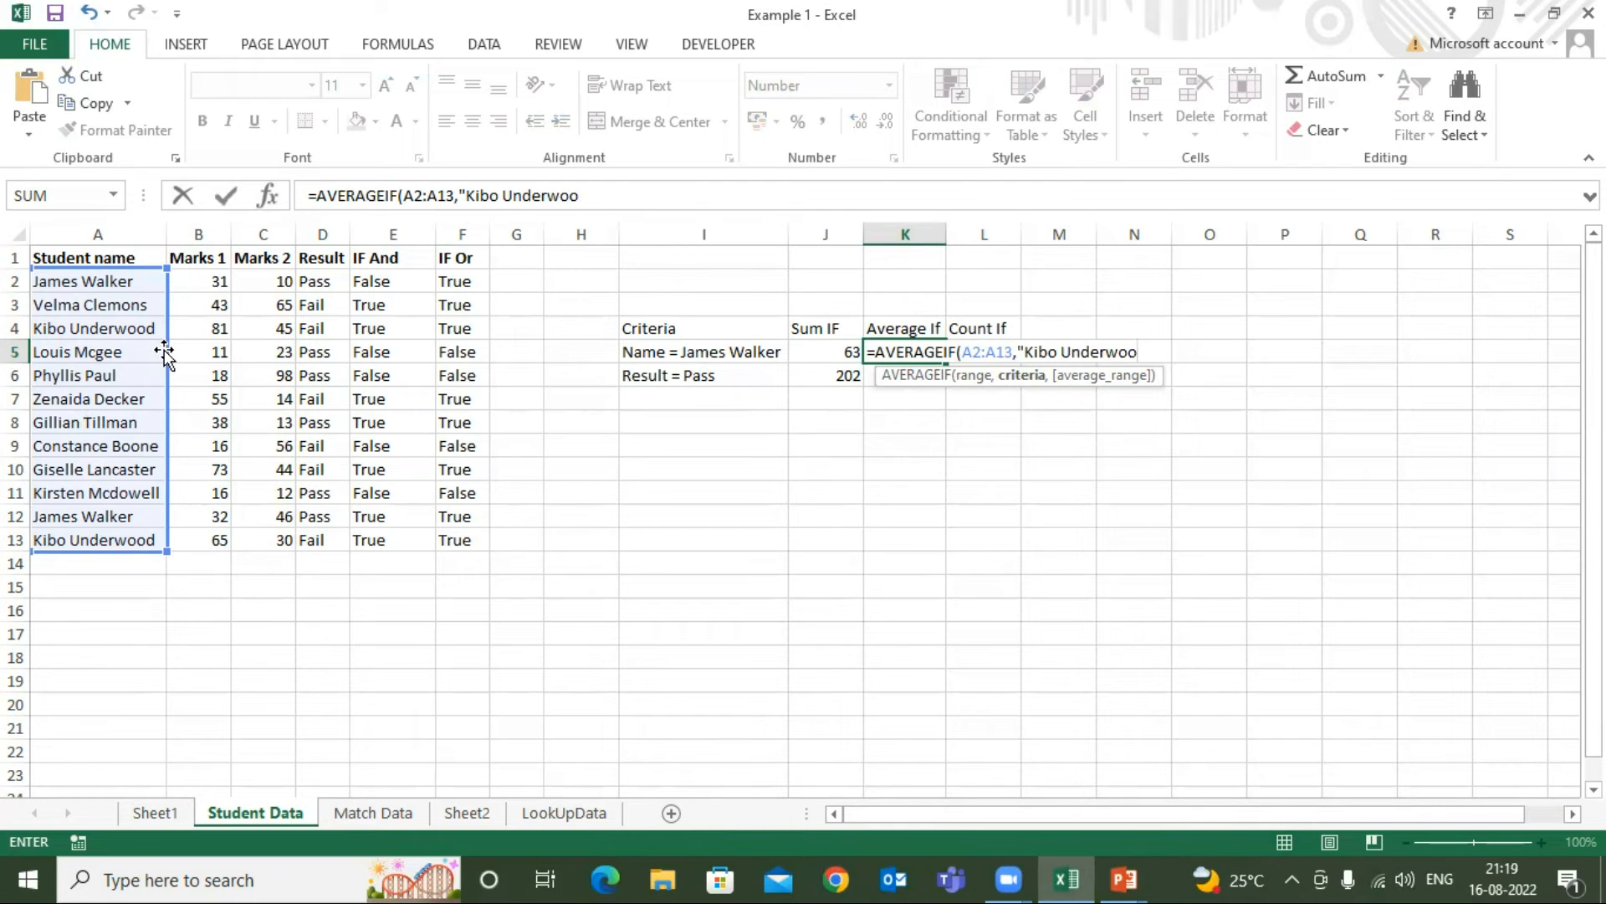
type("d\",")
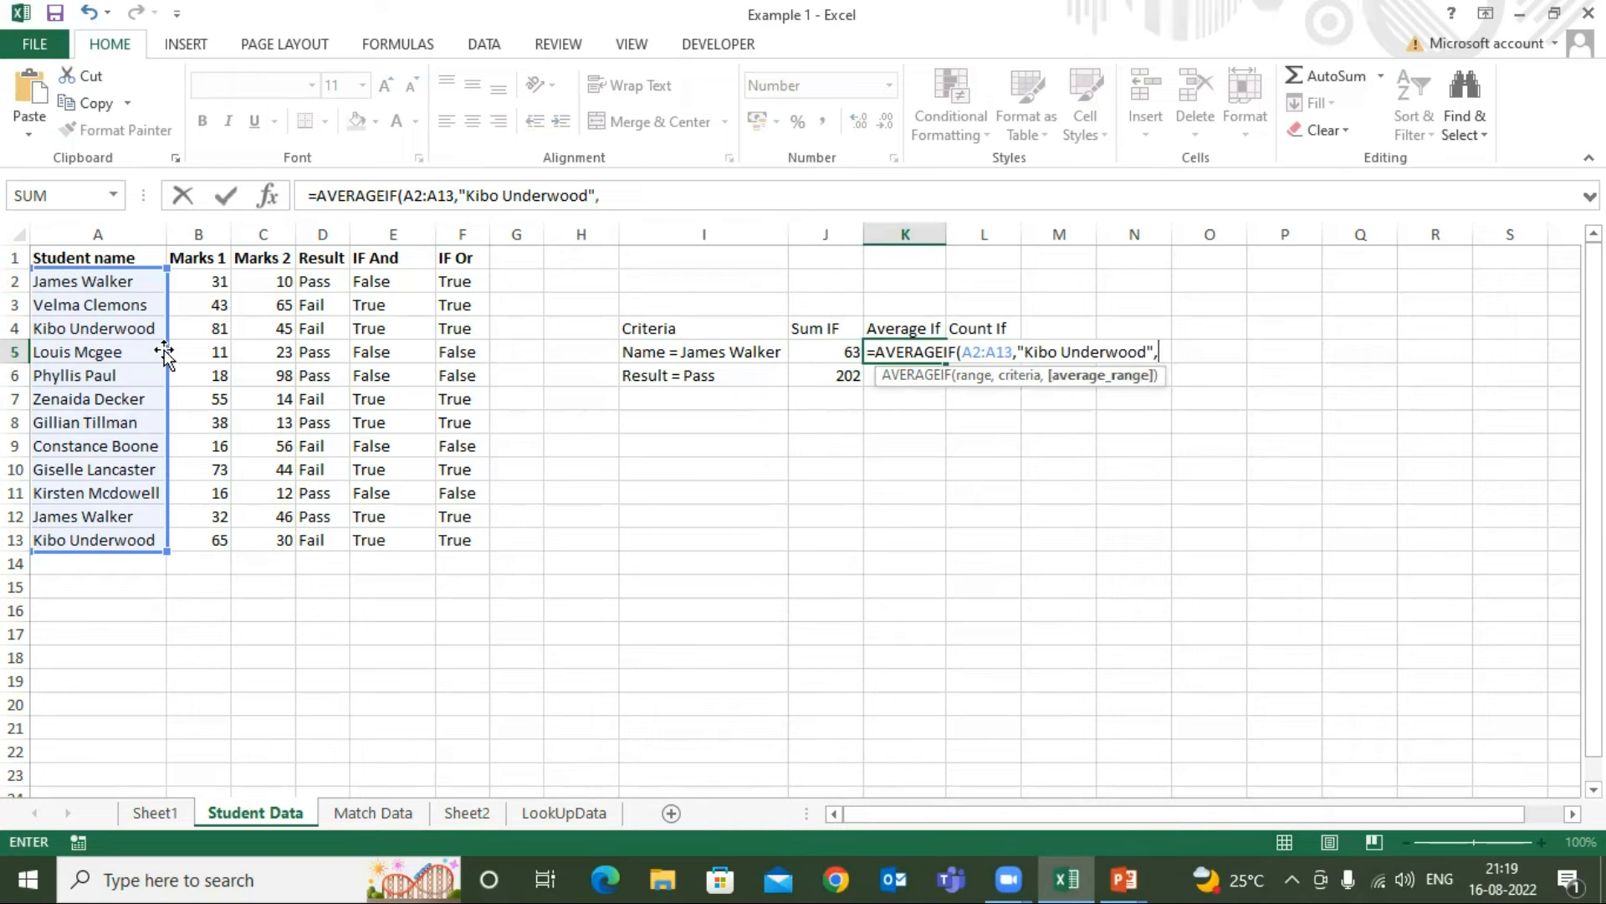
Add the student's full name from A4 as the quoted criterion and C2:C13 as the average range to complete the K5 formula
left_click(266, 281)
key("ctrl+shift+Down")
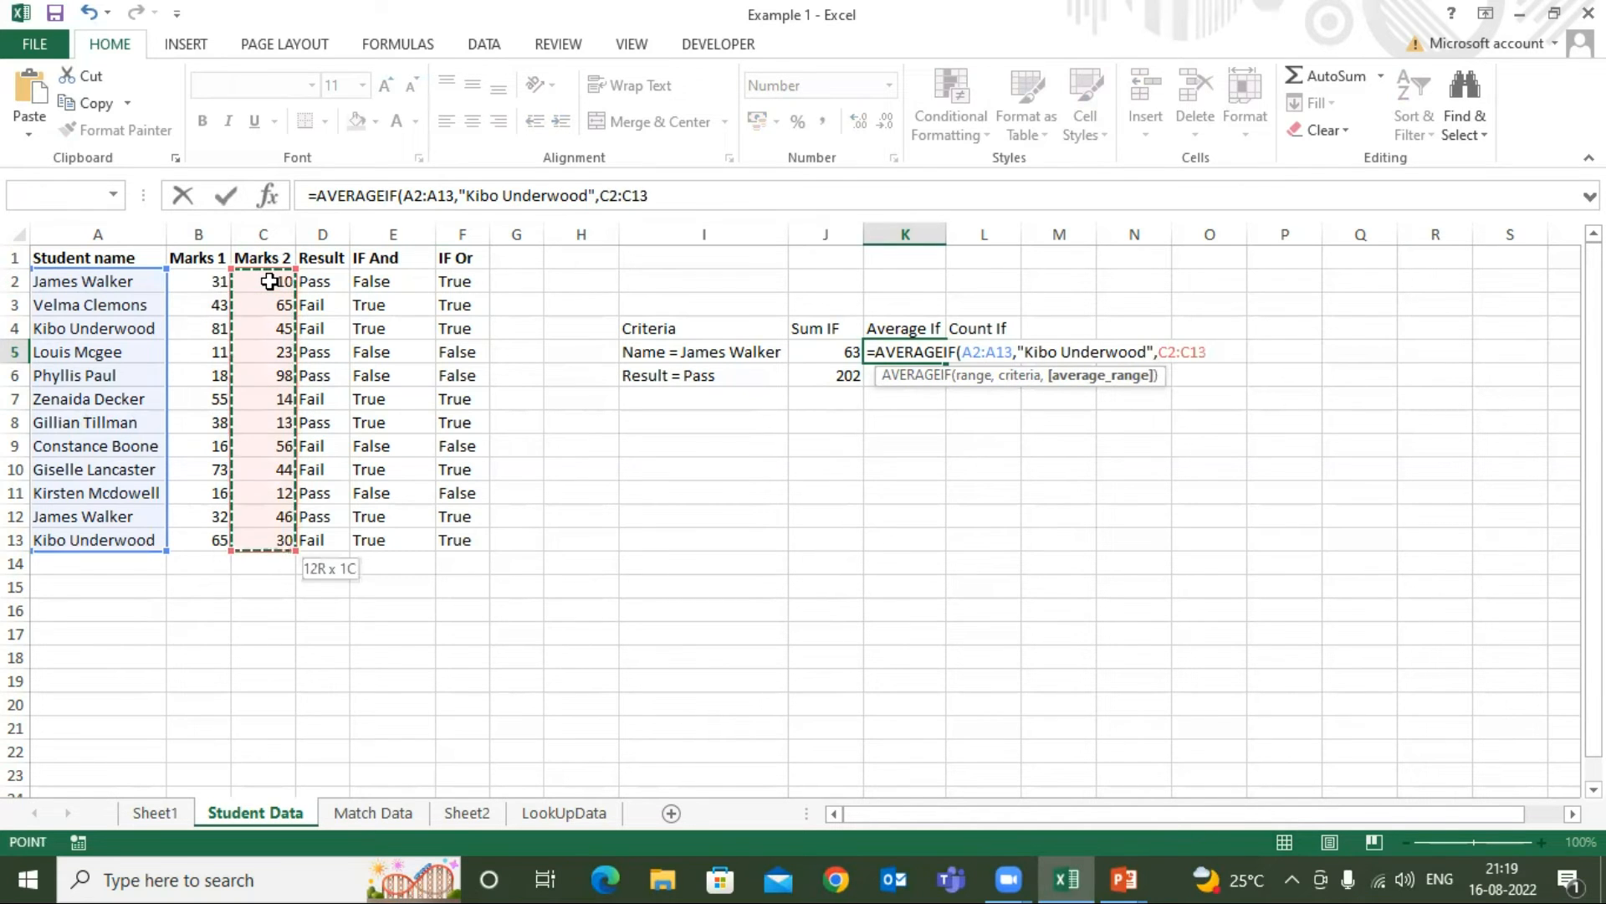
key("Return")
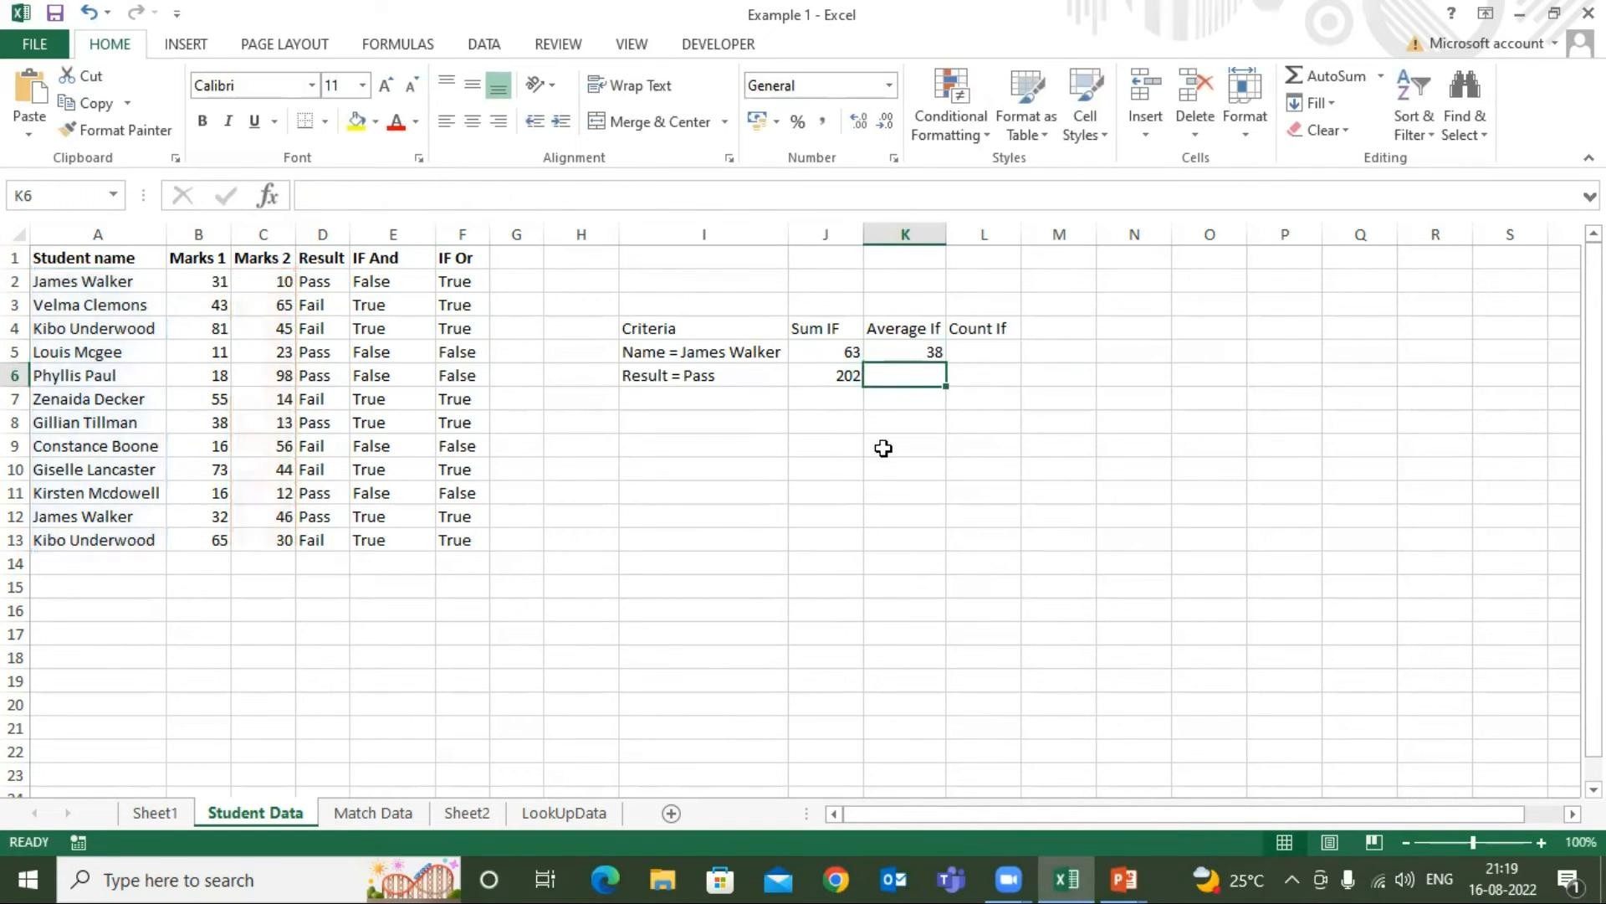
Check the Average If result in K5 against the selection average of the student's Marks 2 cells, C4 and C13
left_click(918, 351)
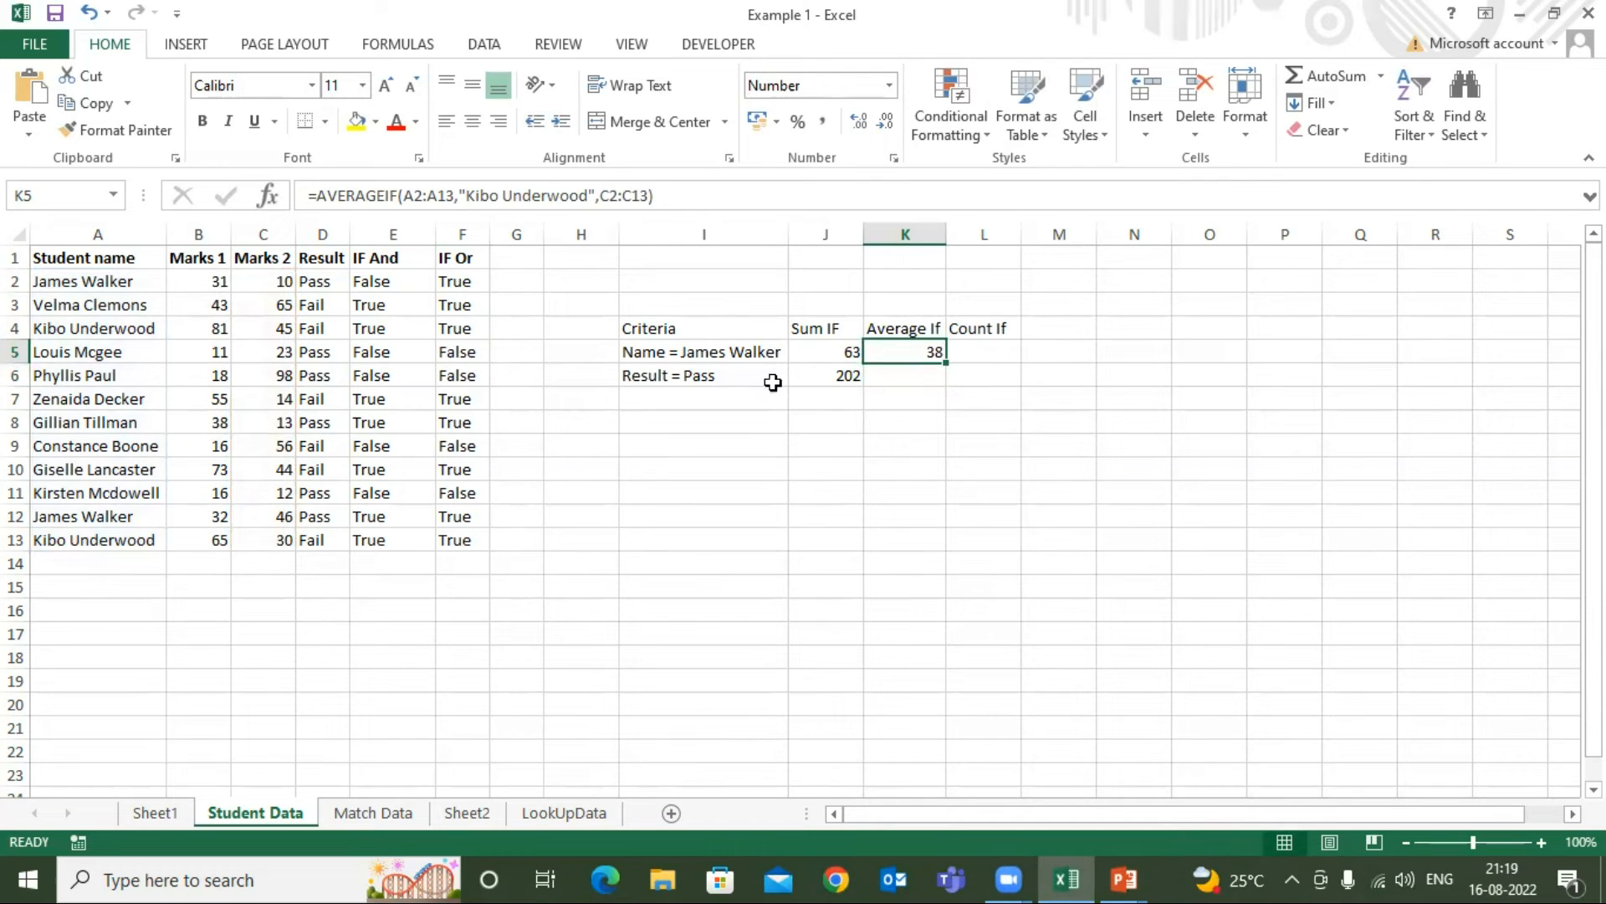
left_click(823, 353)
left_click(895, 349)
left_click(88, 330)
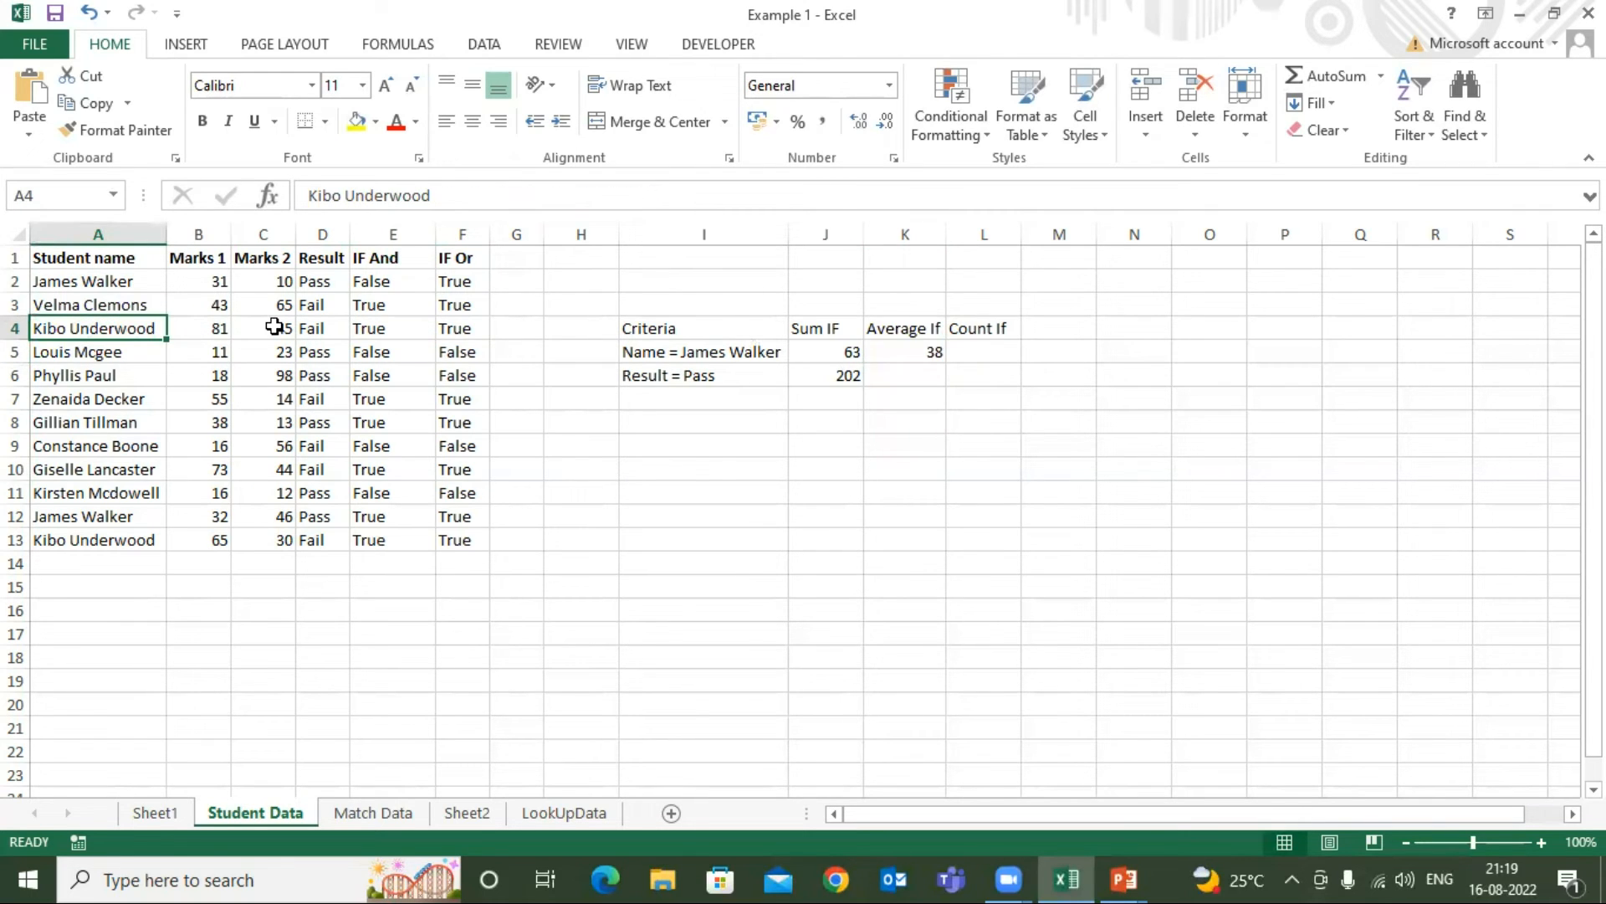
left_click(936, 350)
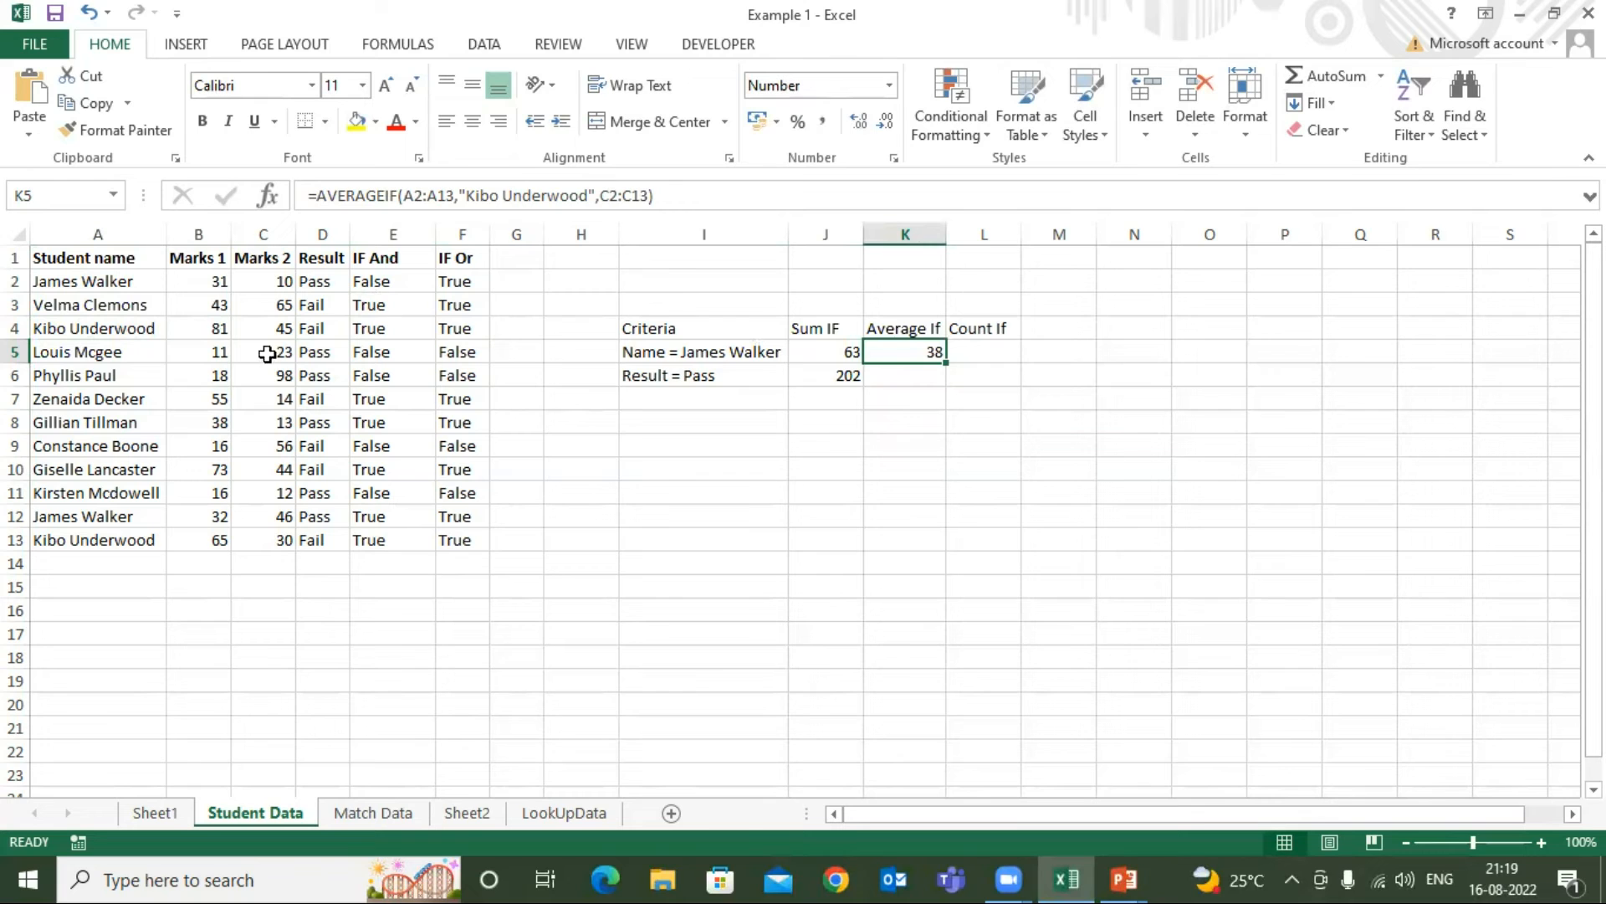
left_click(284, 330)
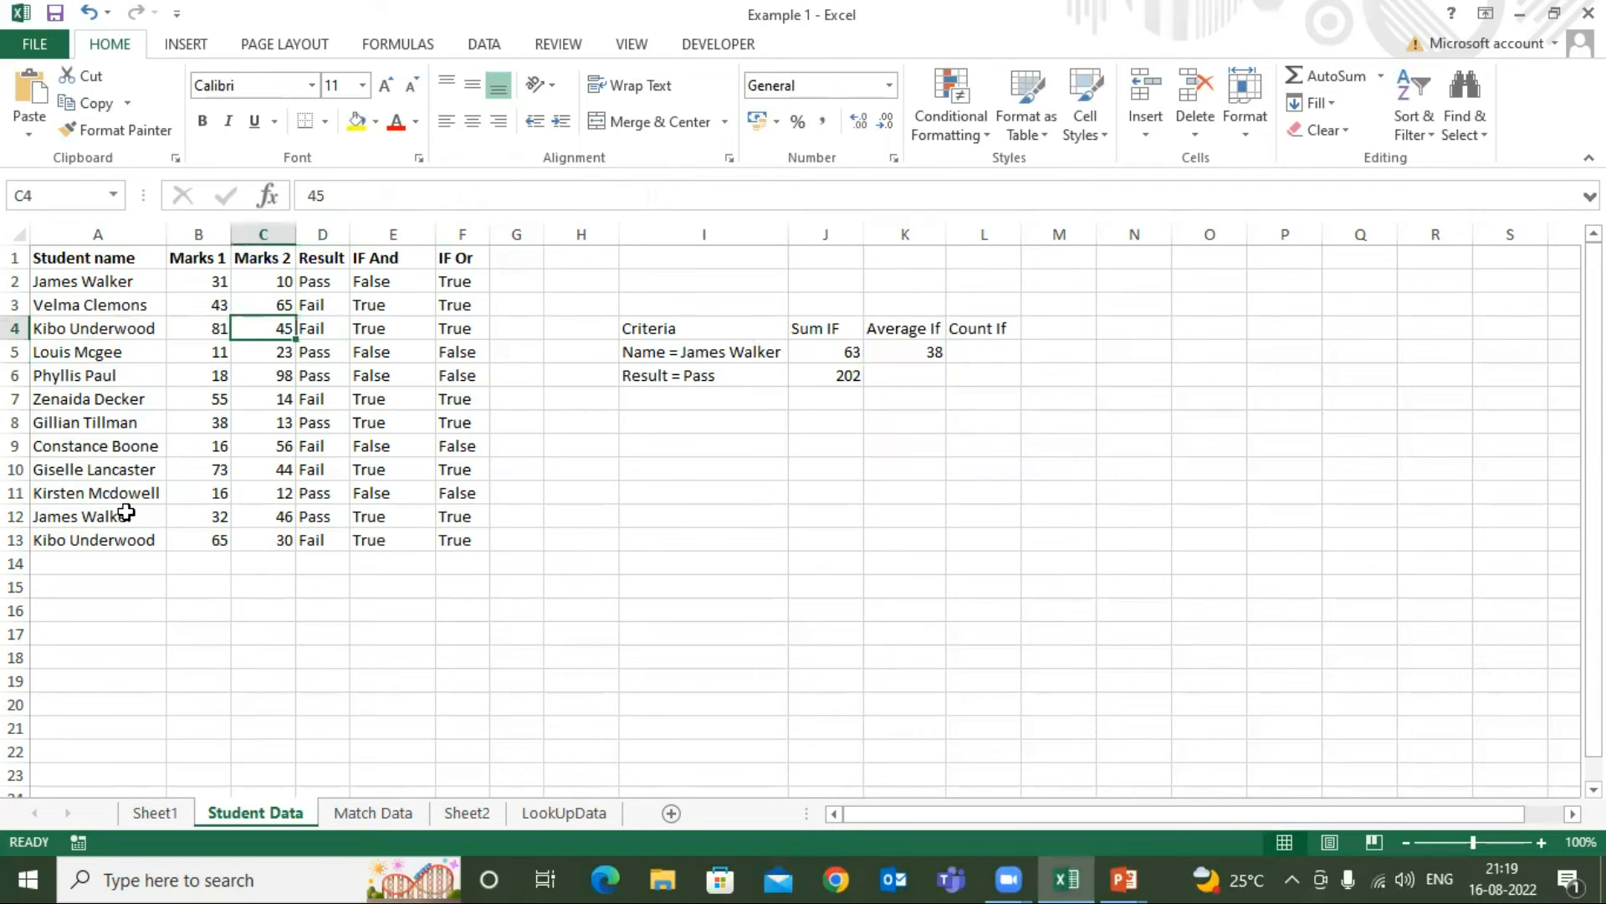
left_click(260, 546, "ctrl")
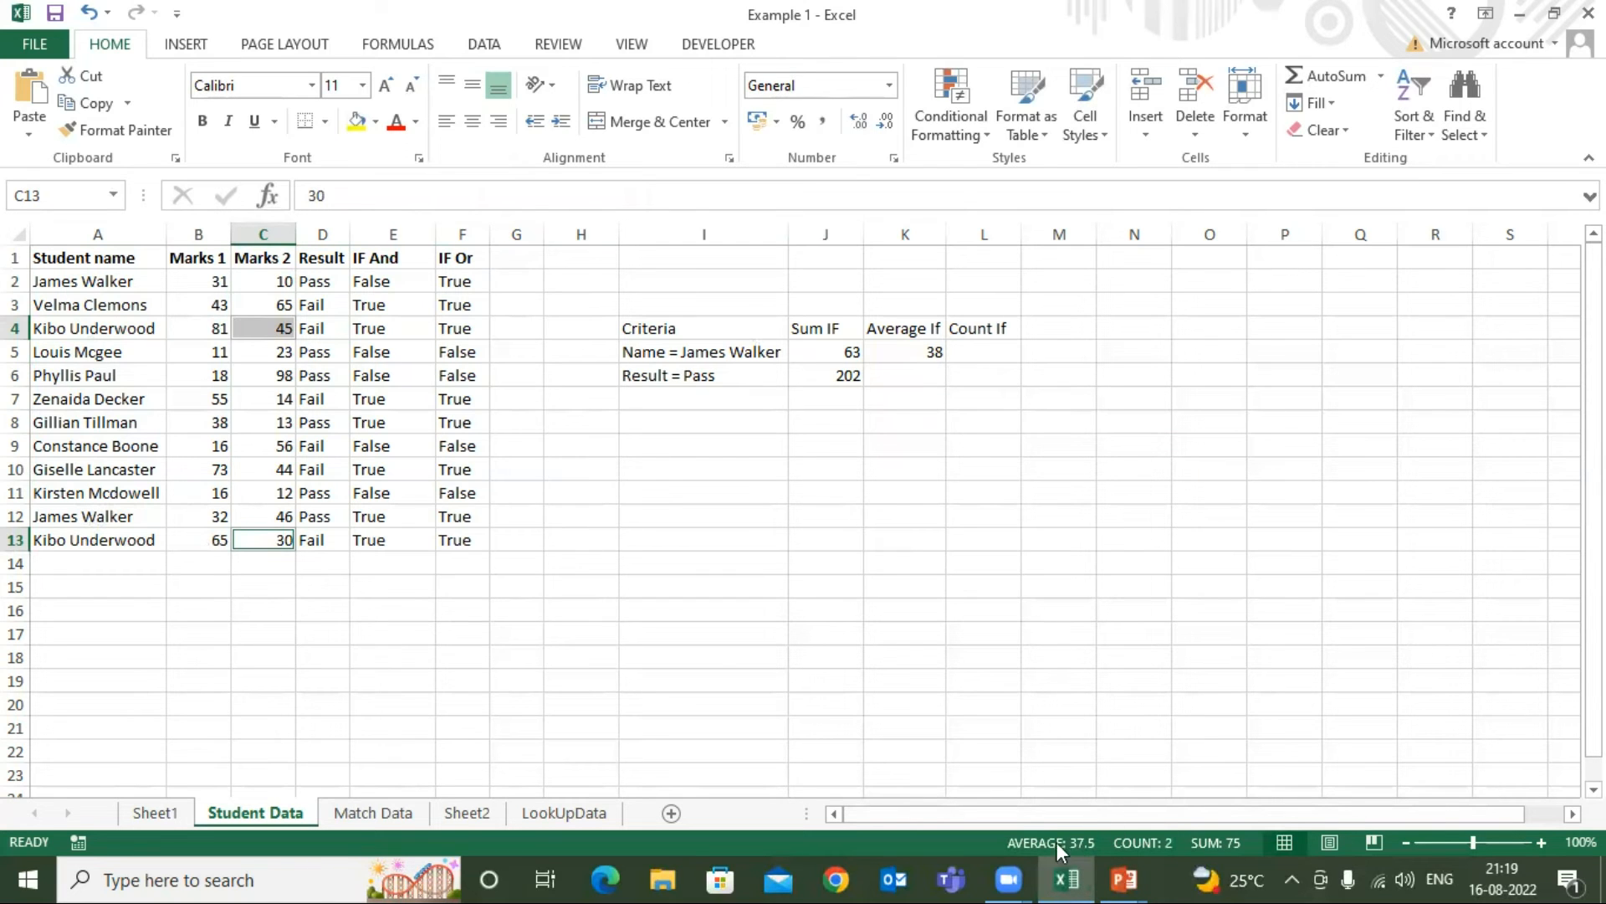
left_click(922, 347)
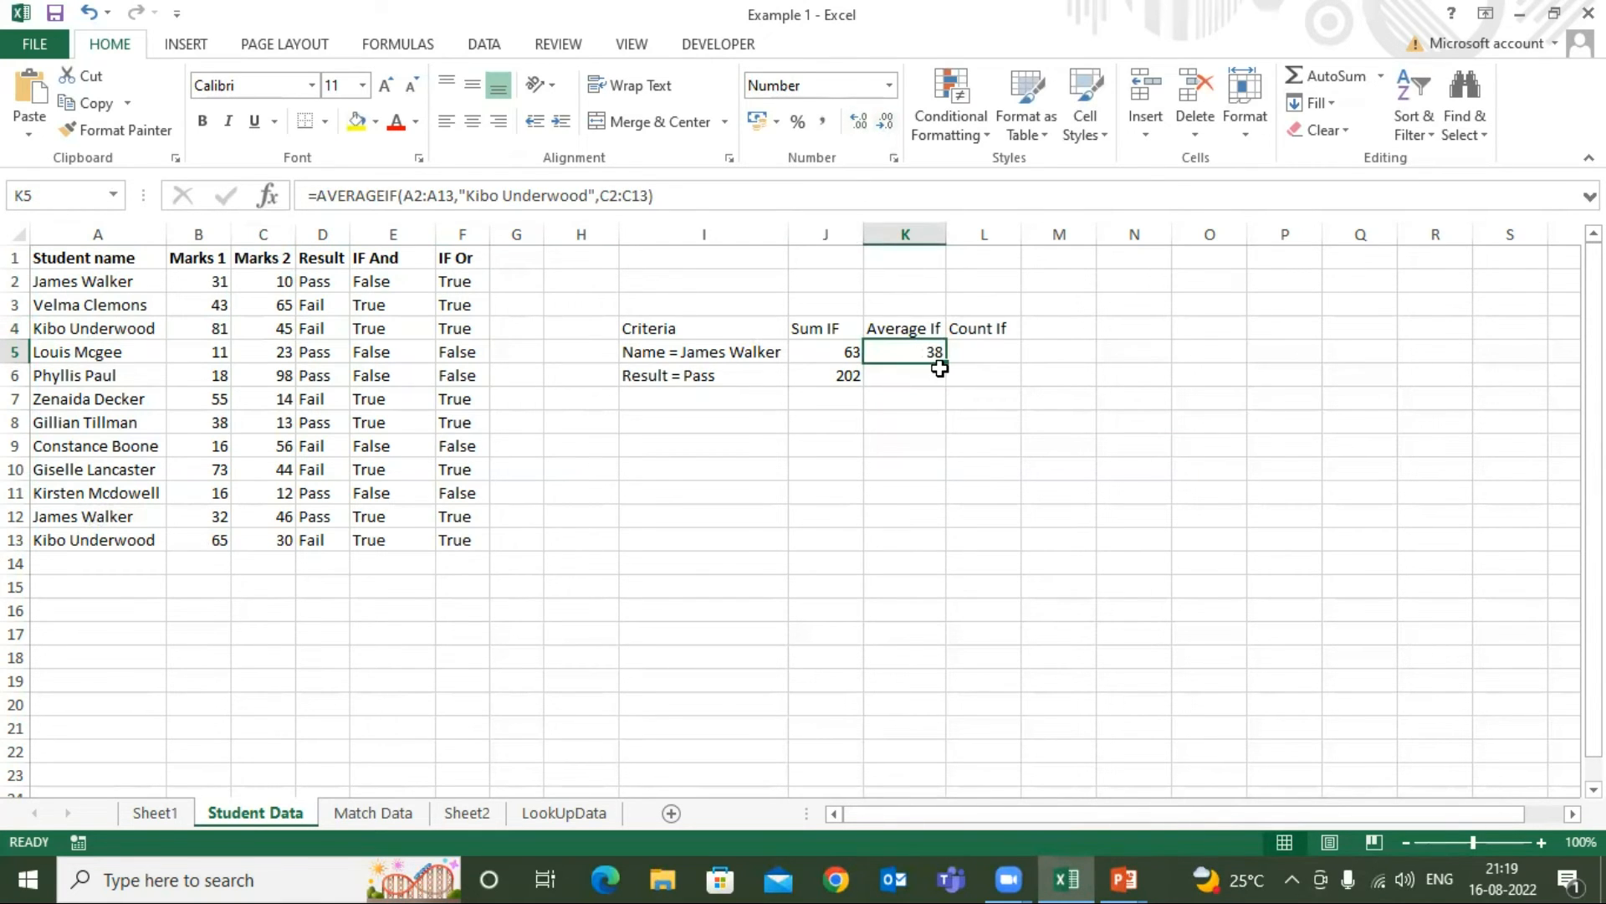
Compare the name criterion in I5 with the student name in A4 that the K5 formula uses
left_click(726, 349)
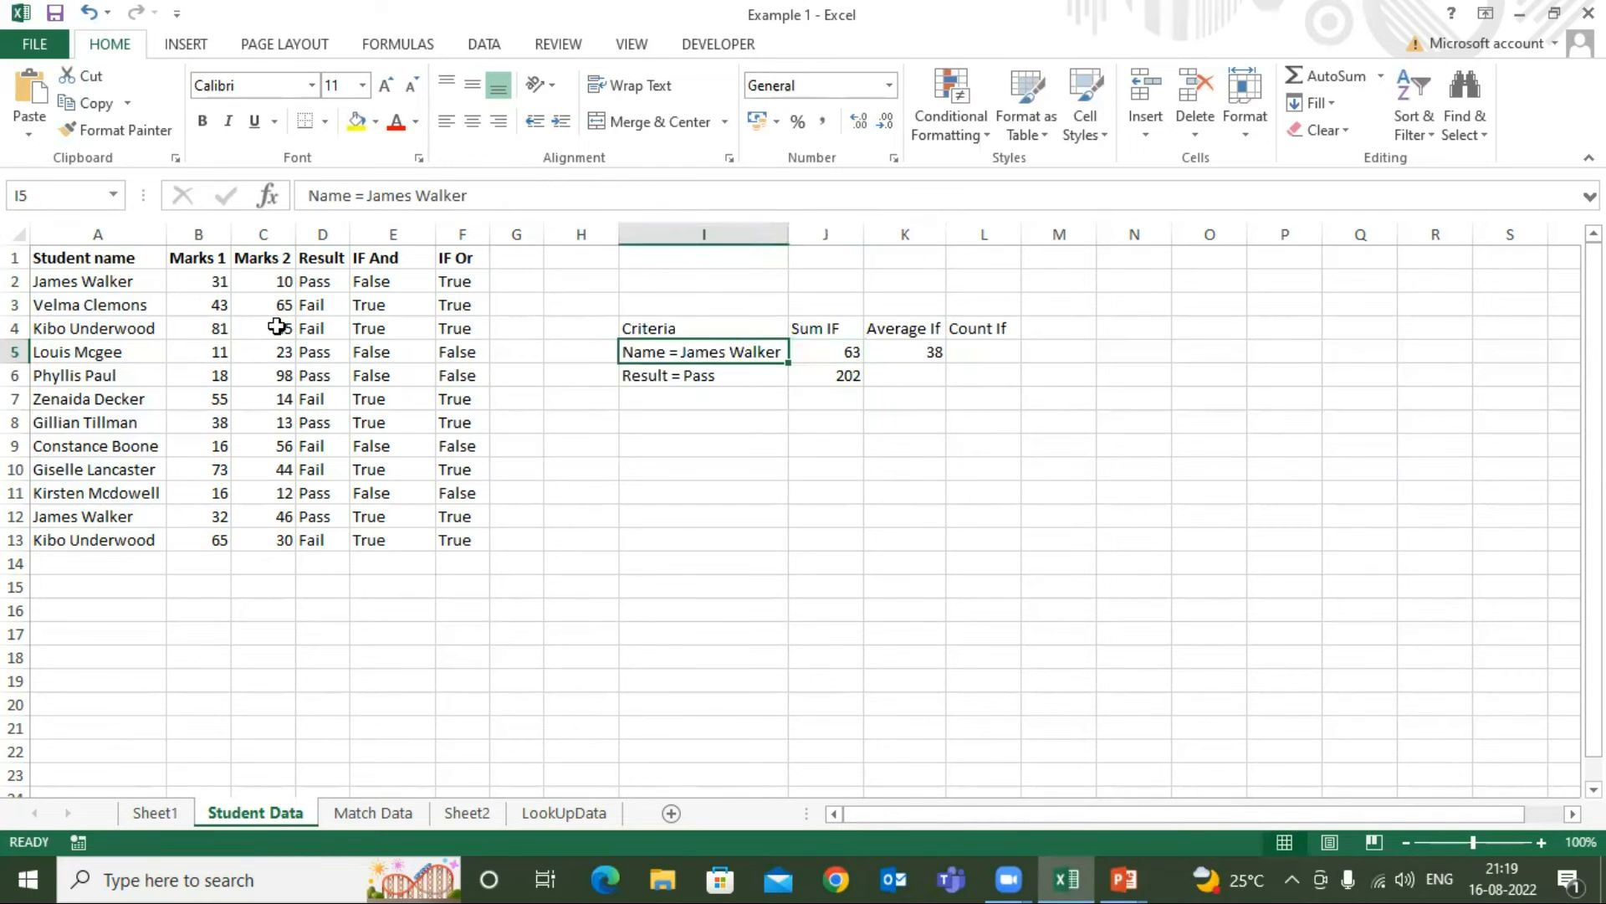
left_click(936, 357)
left_click(122, 326)
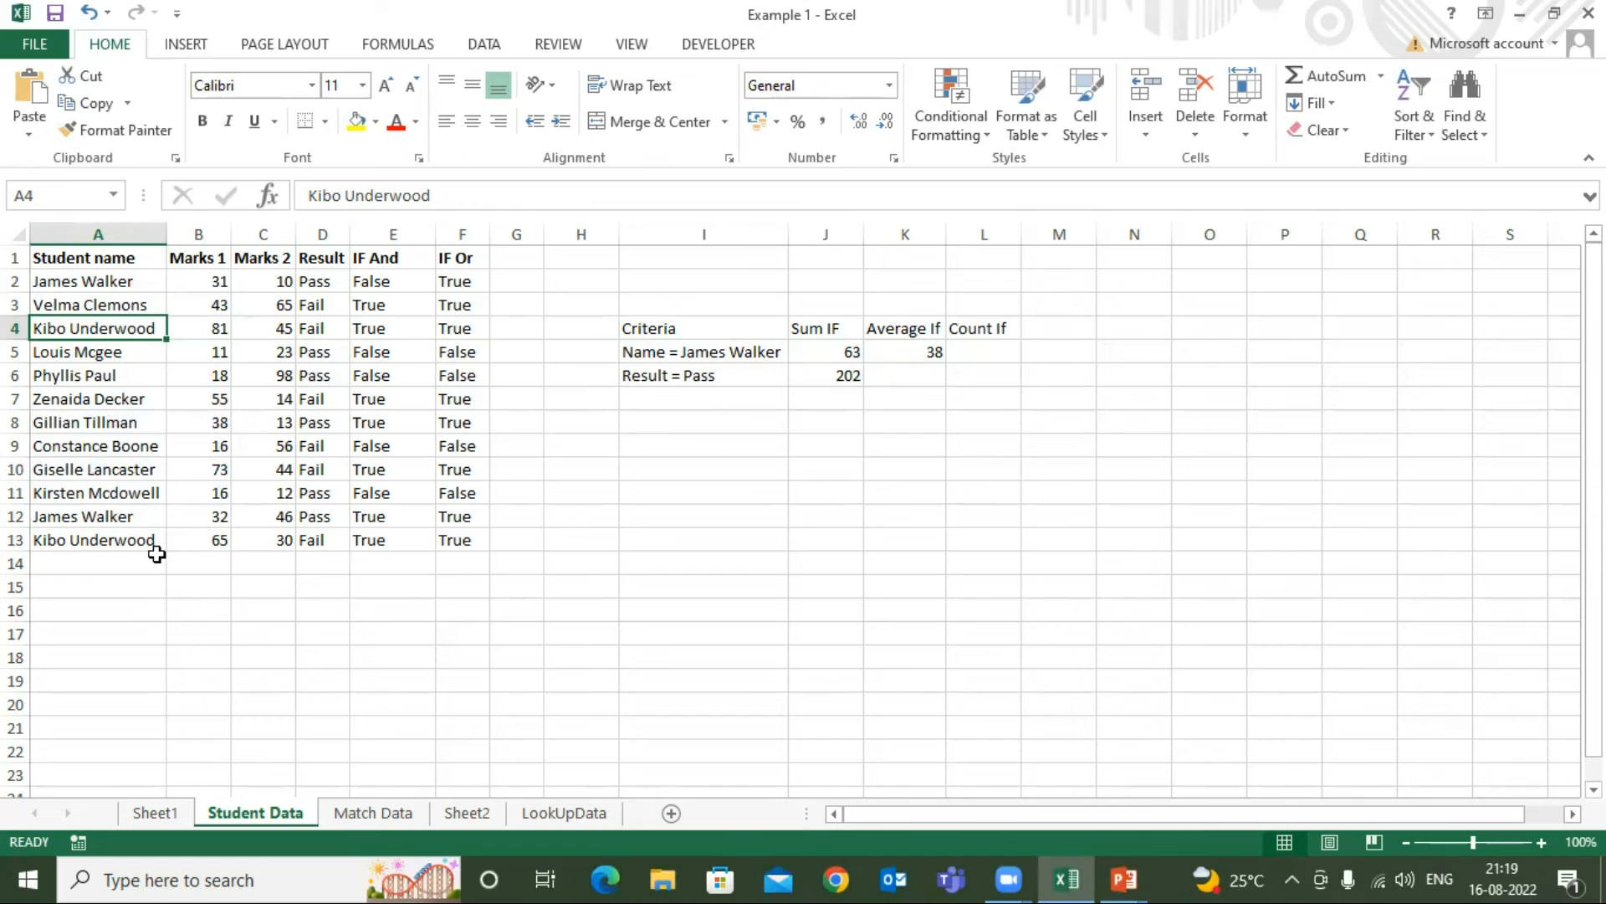
left_click(934, 350)
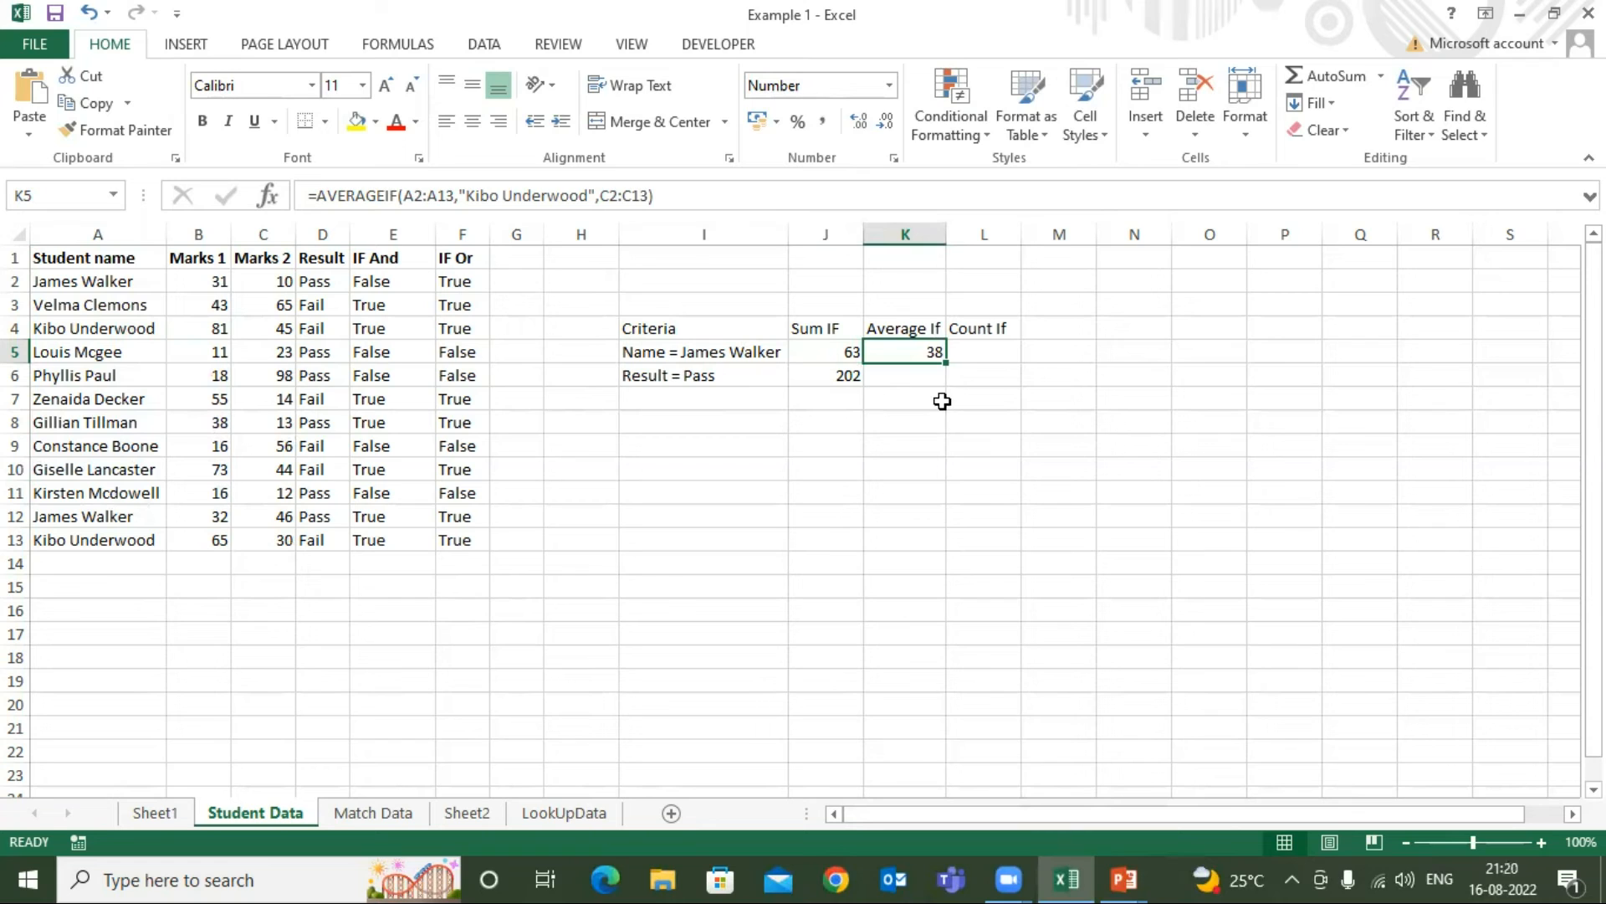
Start a COUNTIF formula in L5 with the Result cells D2:D13 as the range
left_click(998, 344)
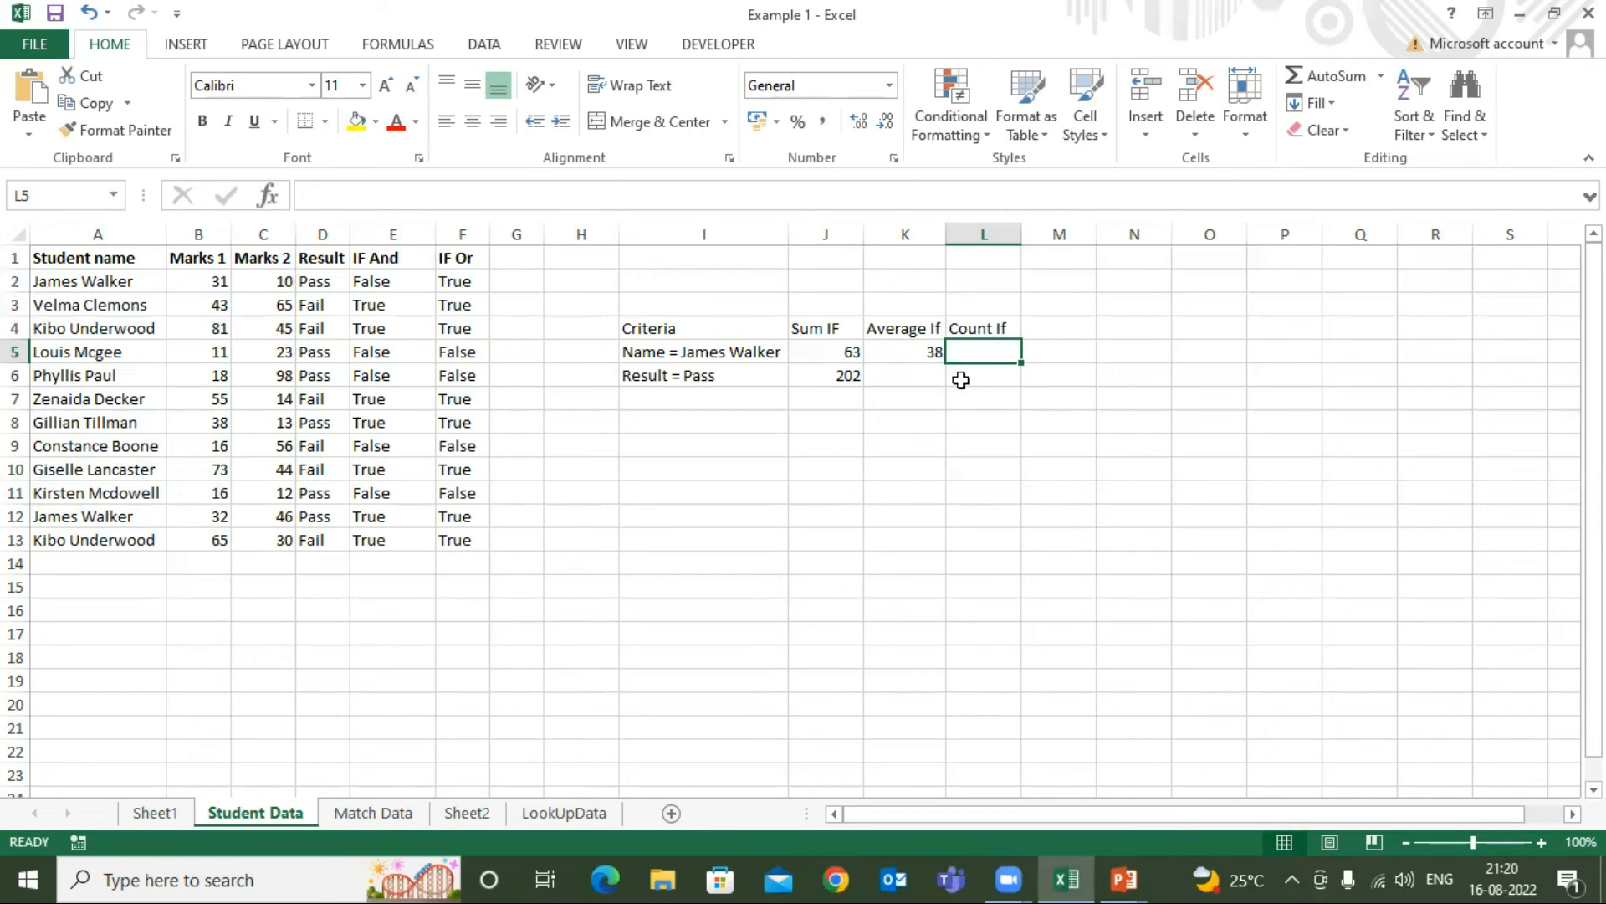
type("=coun")
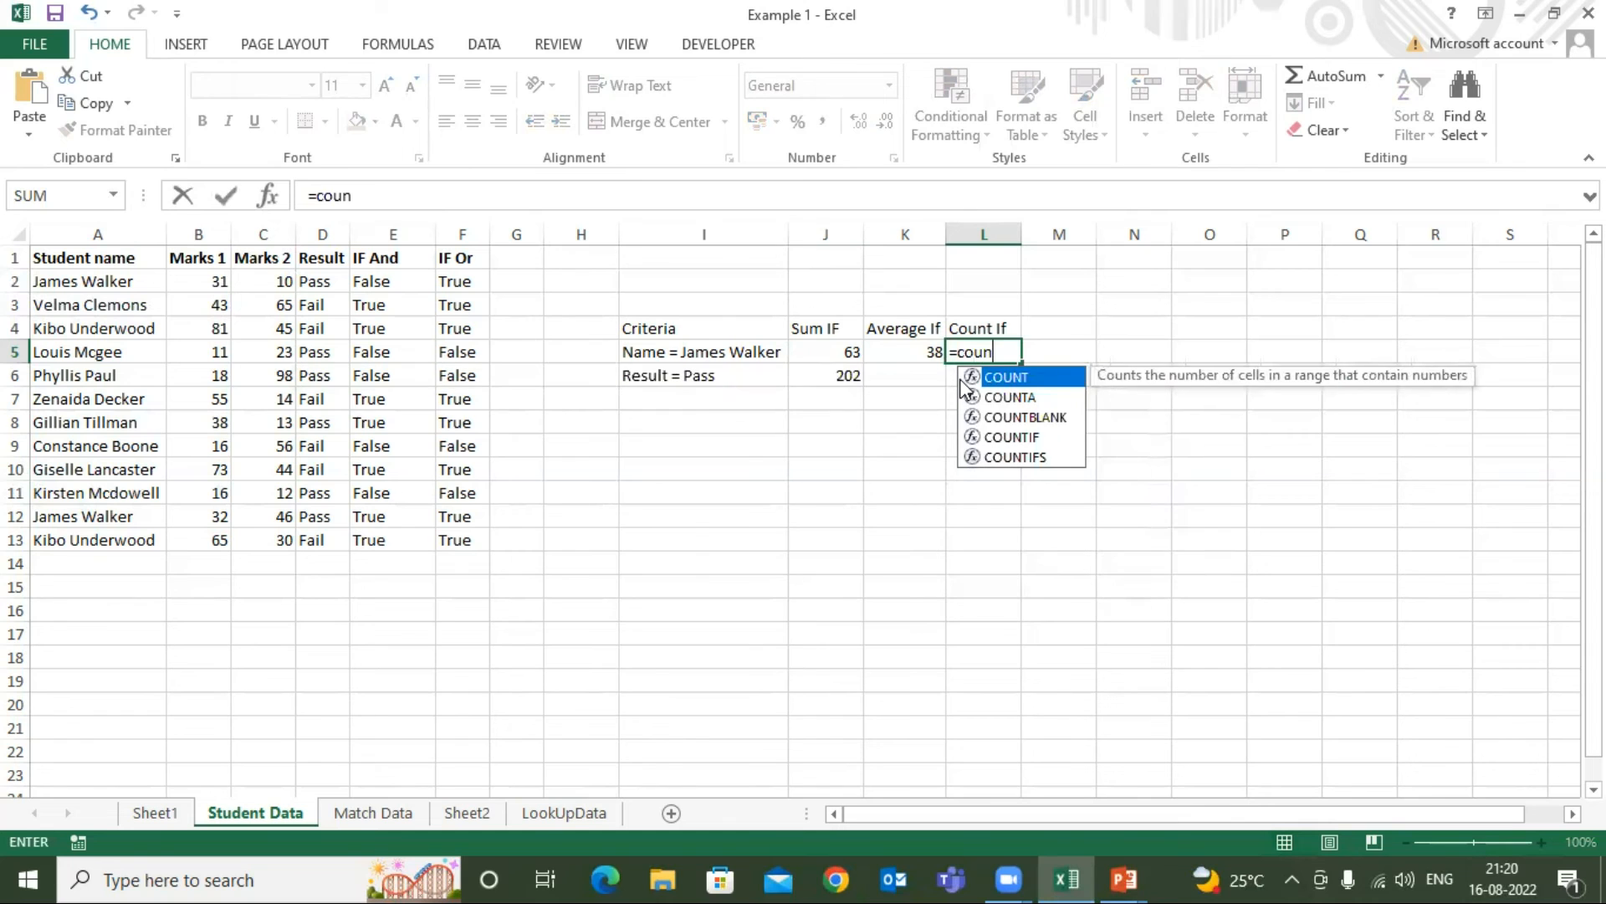
key("Down")
key("Down")
key("Tab")
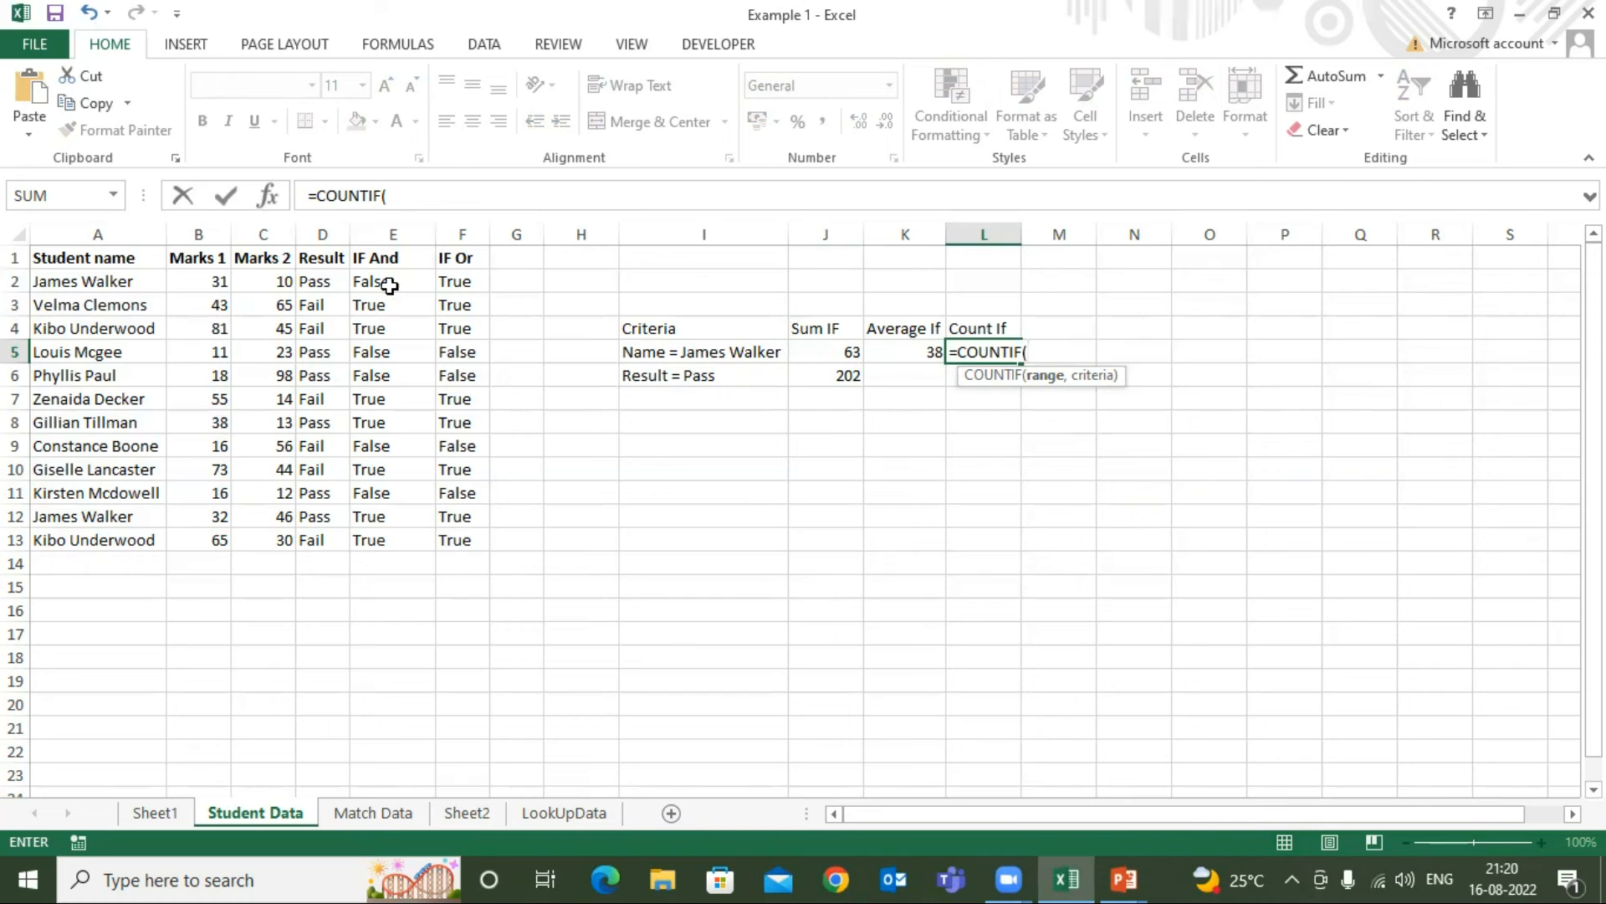
left_click(326, 279)
key("ctrl+shift+Down")
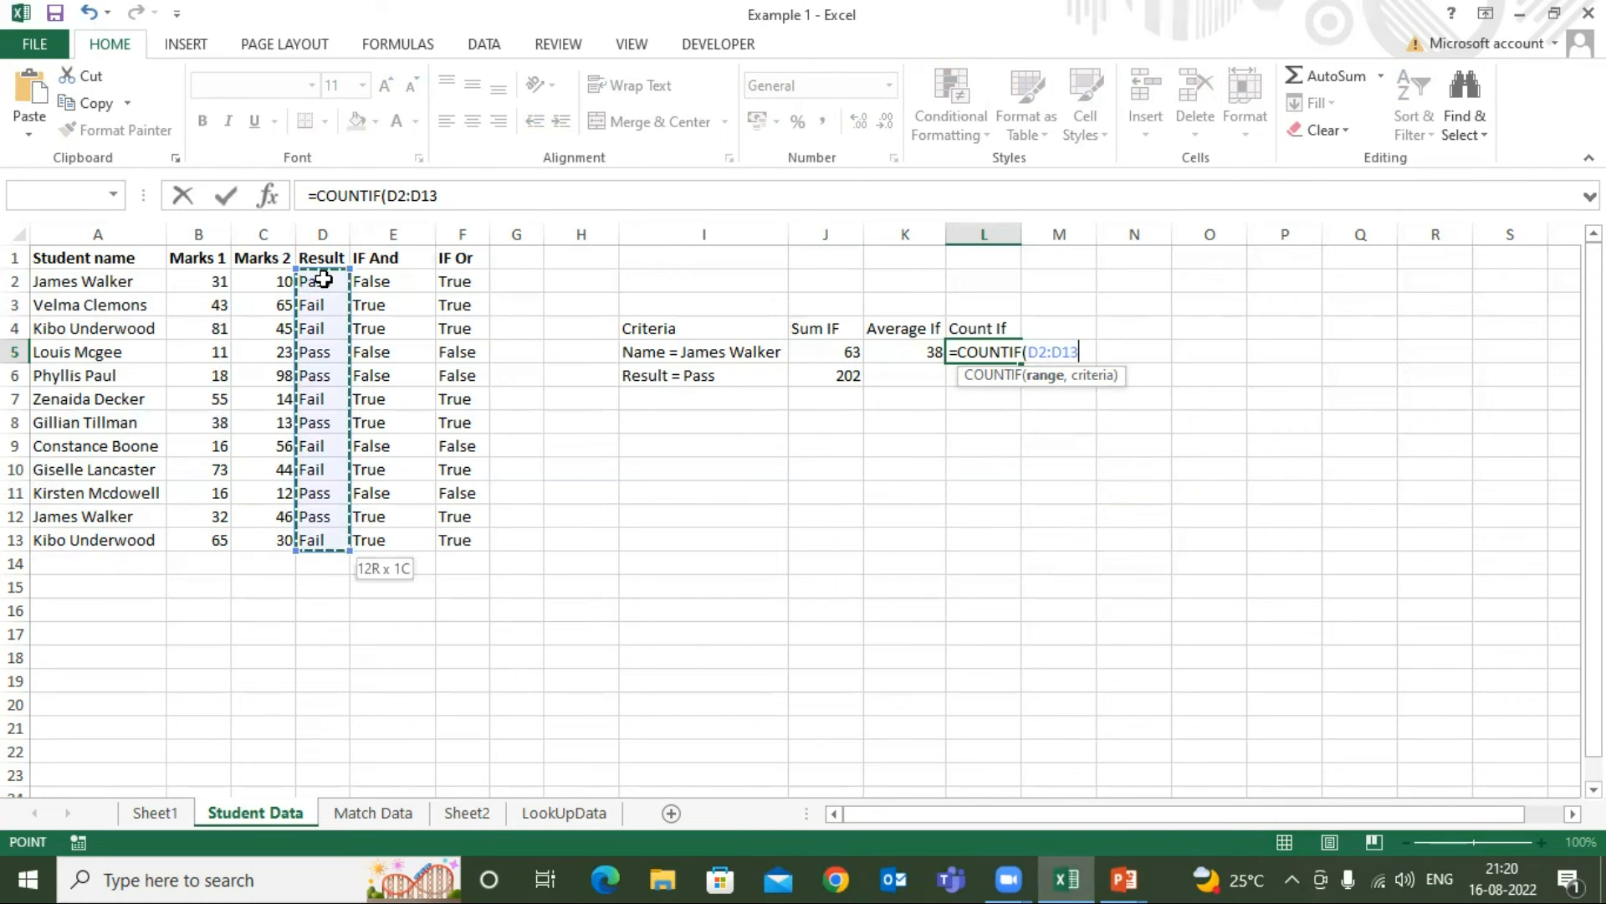
type(",")
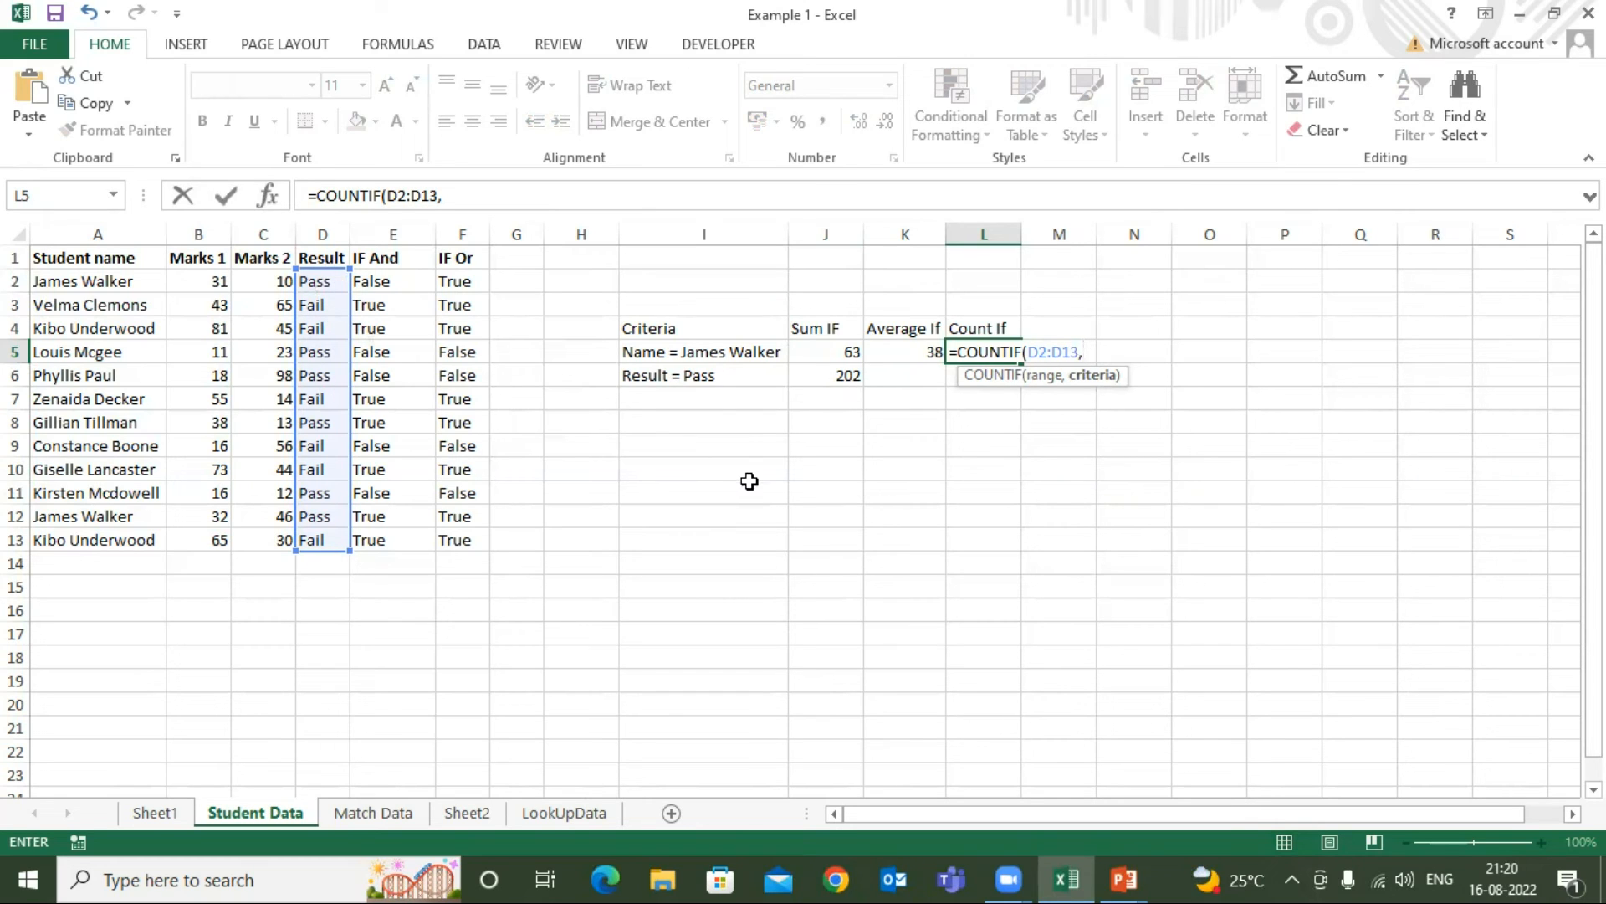
Add "Pass" as the quoted criterion and complete the COUNTIF formula in L5
type("Pas")
key("BackSpace")
key("BackSpace")
key("BackSpace")
key("BackSpace")
key("BackSpace")
type("P")
key("BackSpace")
type("\"Pass)")
key("Return")
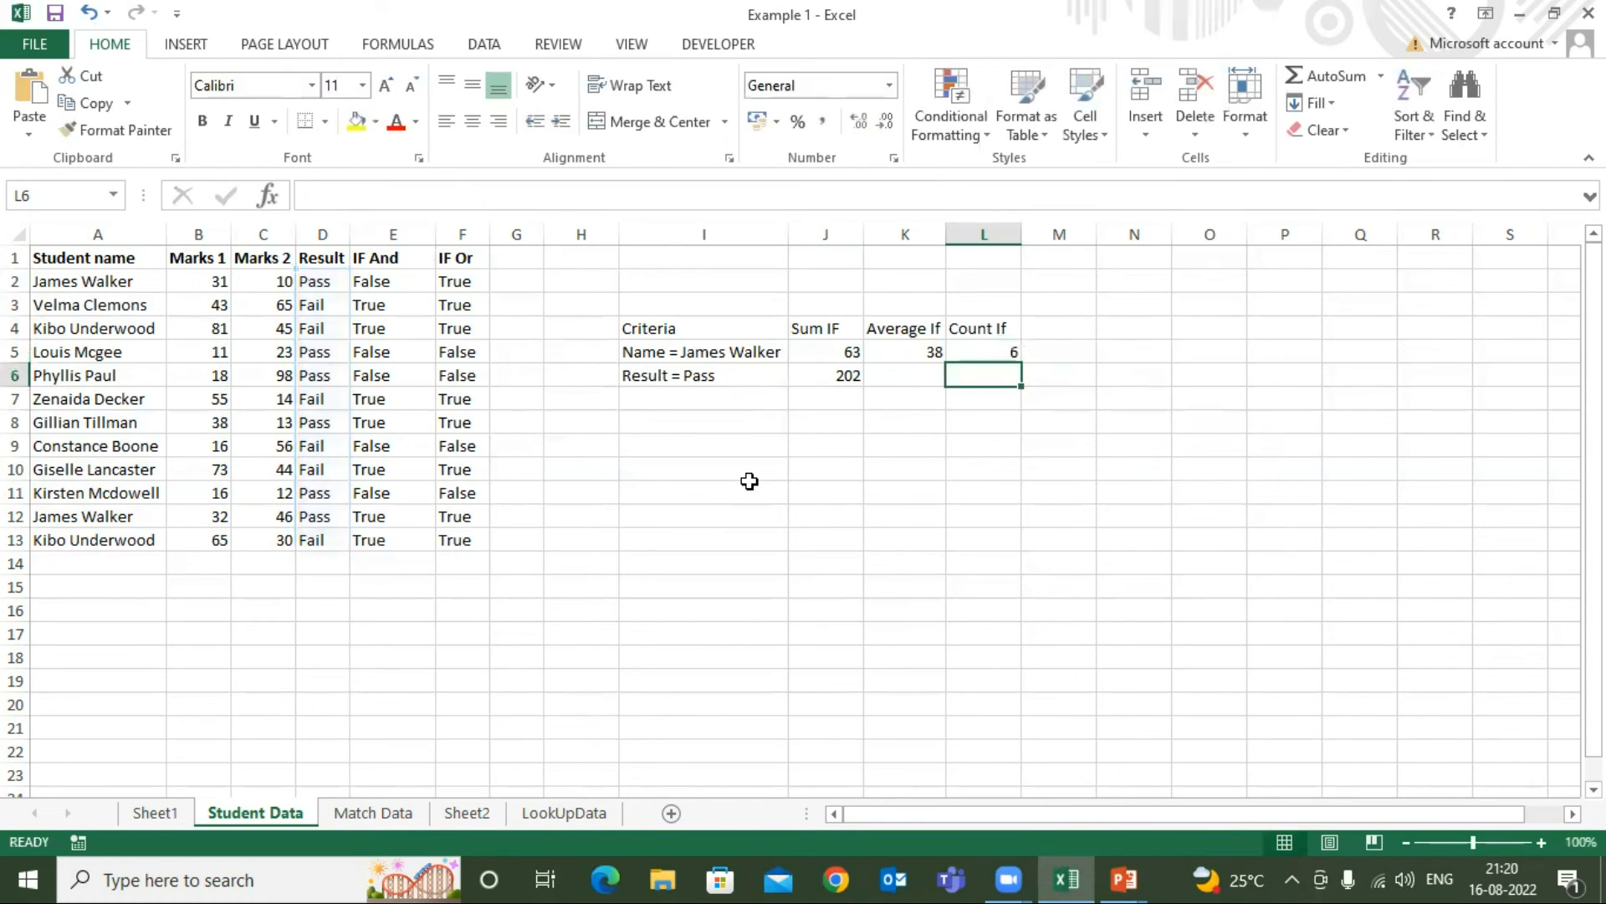
Turn on filtering for the header row and filter the Result column to show only Pass
left_click(316, 257)
key("shift+space")
key("alt+d")
key("f")
key("f")
left_click(339, 259)
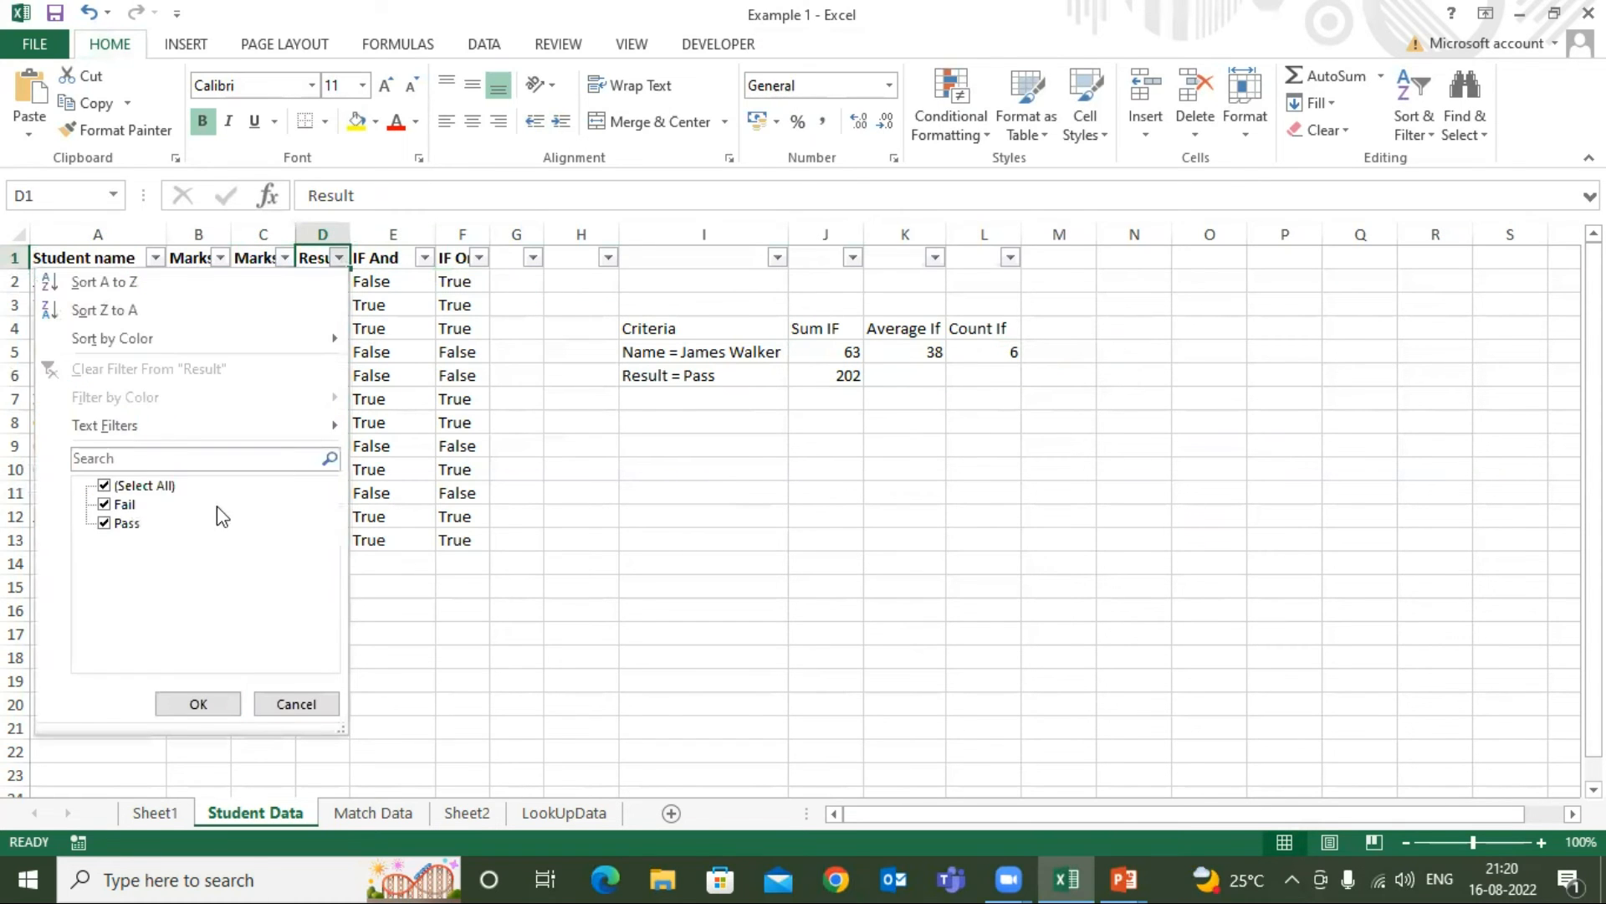
left_click(142, 486)
left_click(105, 523)
left_click(209, 704)
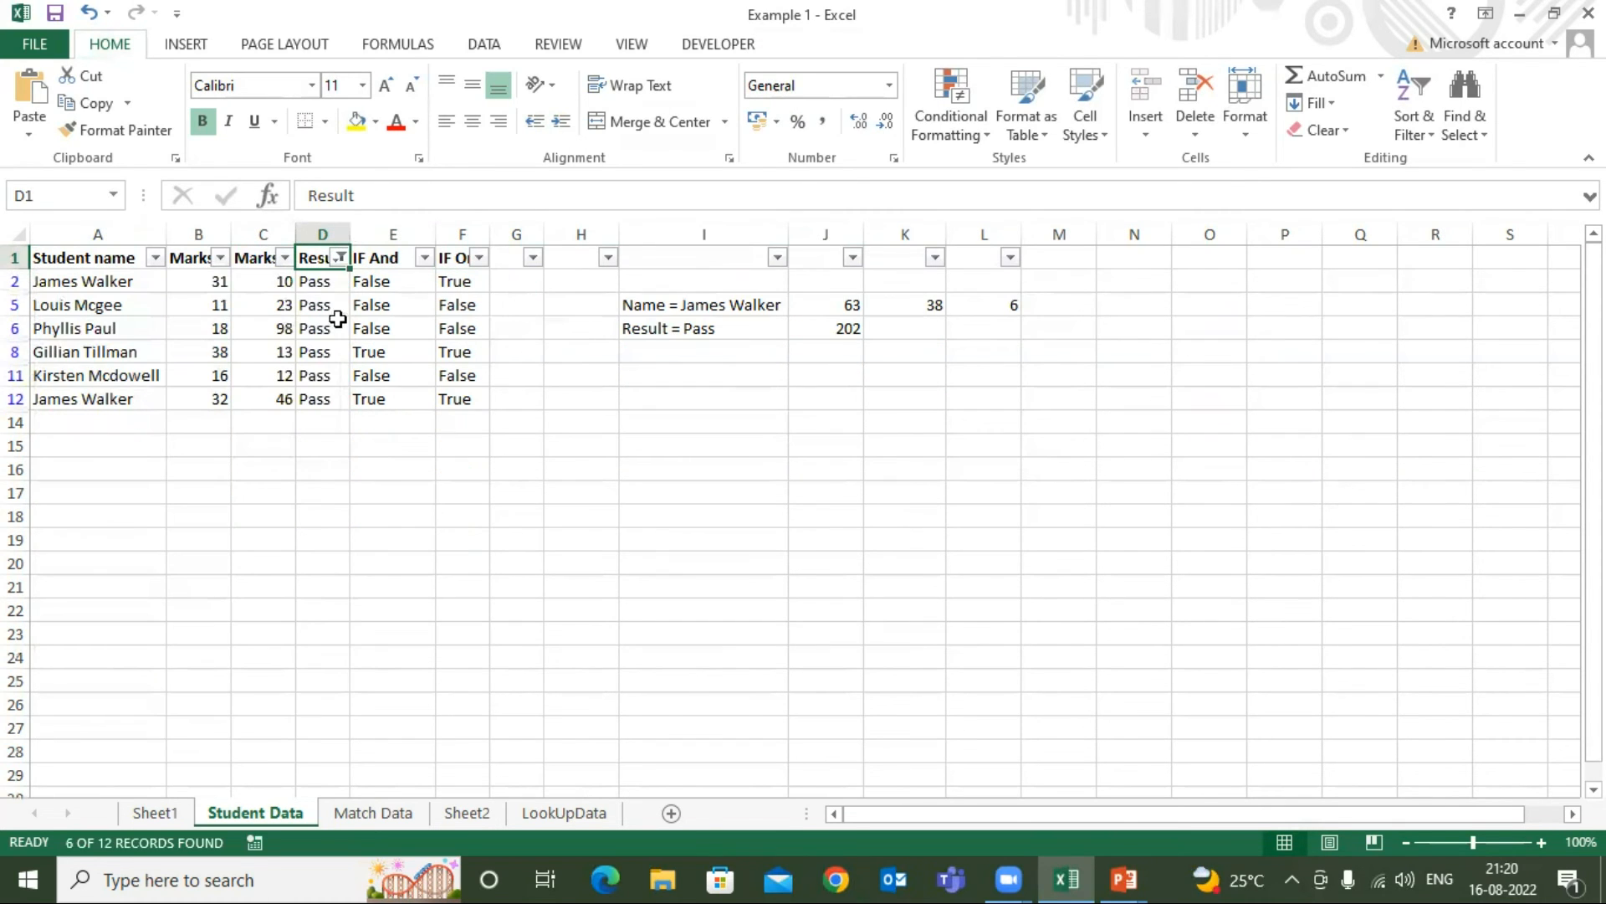
Select the filtered Pass cells in the Result column to check their count against the Count If result
left_click(307, 283)
key("shift+Down")
key("shift+Down")
key("shift+Down")
key("shift+Down")
key("shift+Down")
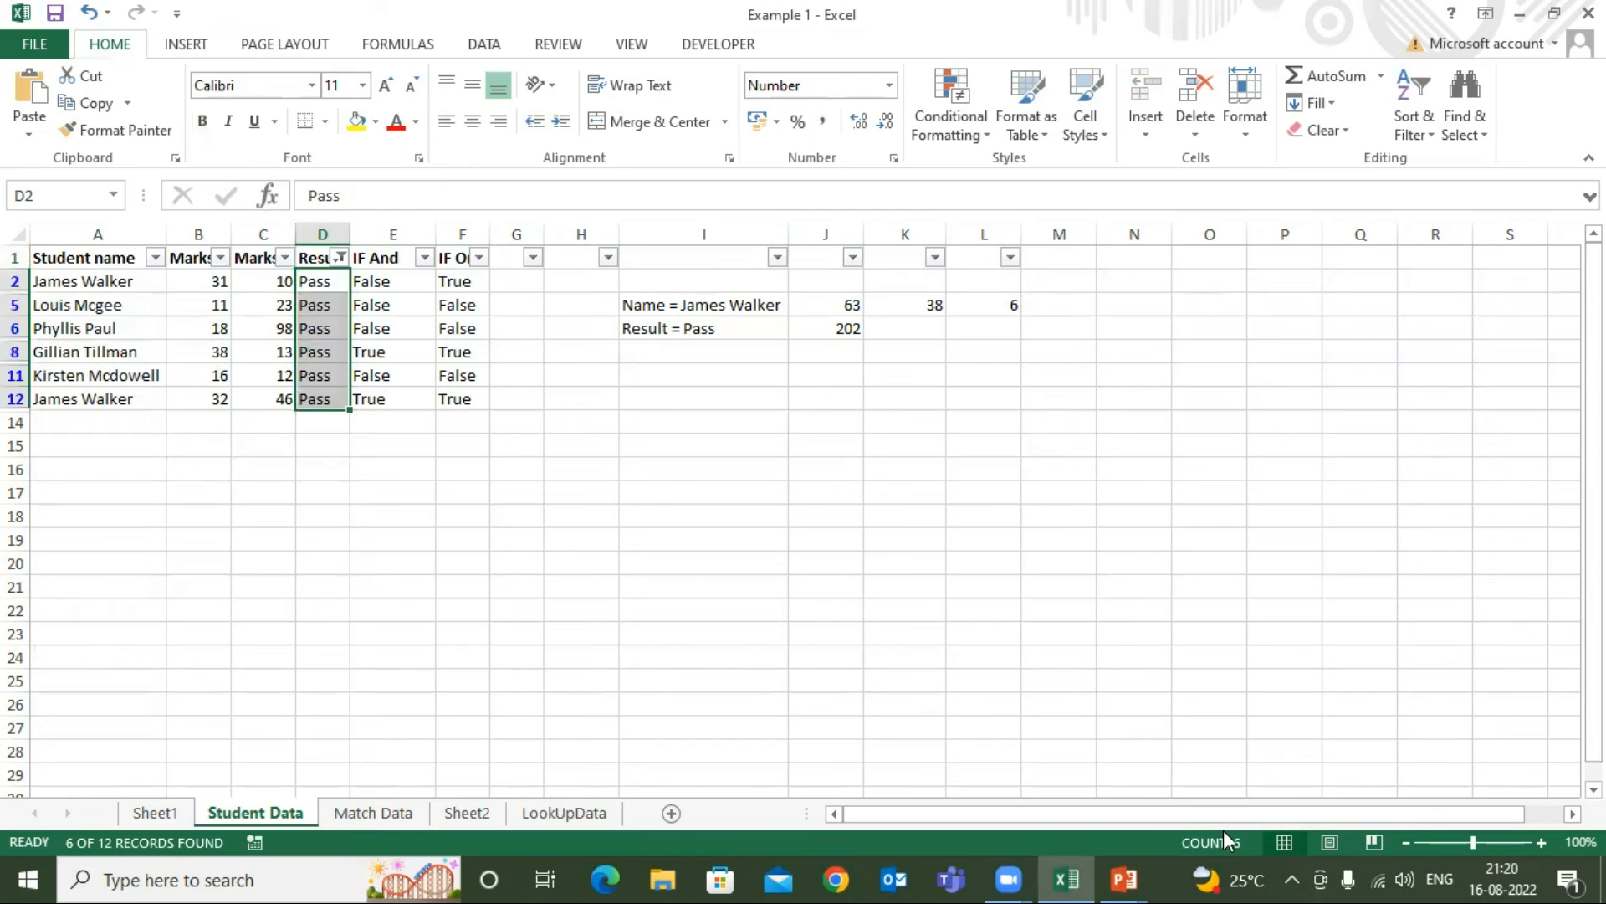
Remove the Pass filter from the header row so all student rows show again
left_click(716, 263)
key("shift+space")
key("alt+d")
key("f")
key("f")
Change the criterion of the COUNTIF formula in L5 to "Fail"
left_click(989, 350)
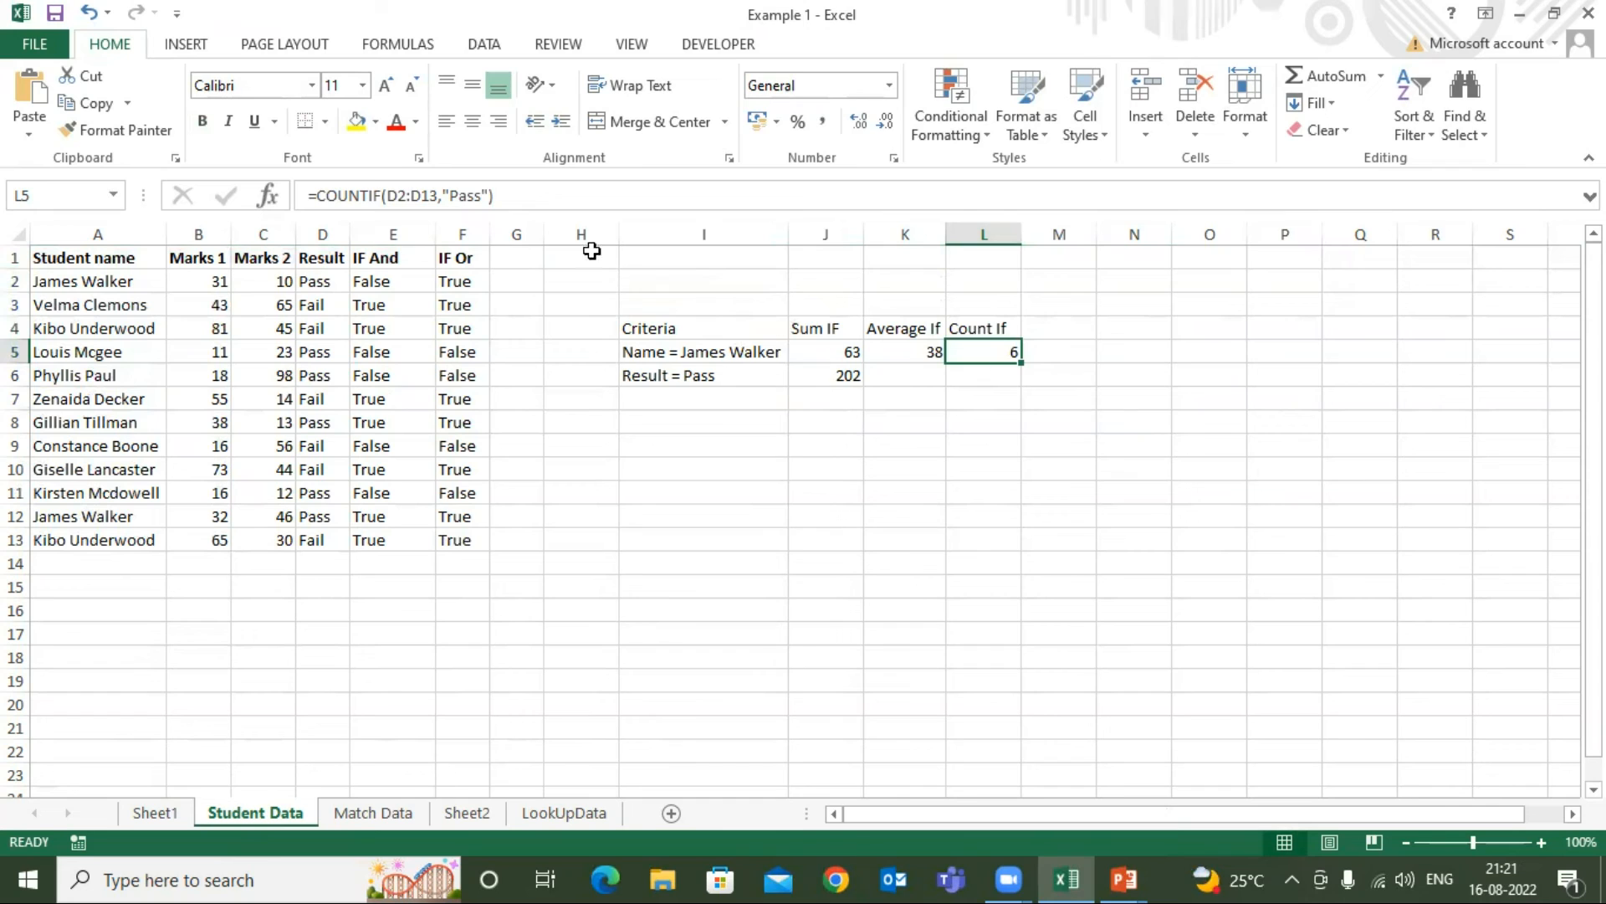
left_click(480, 198)
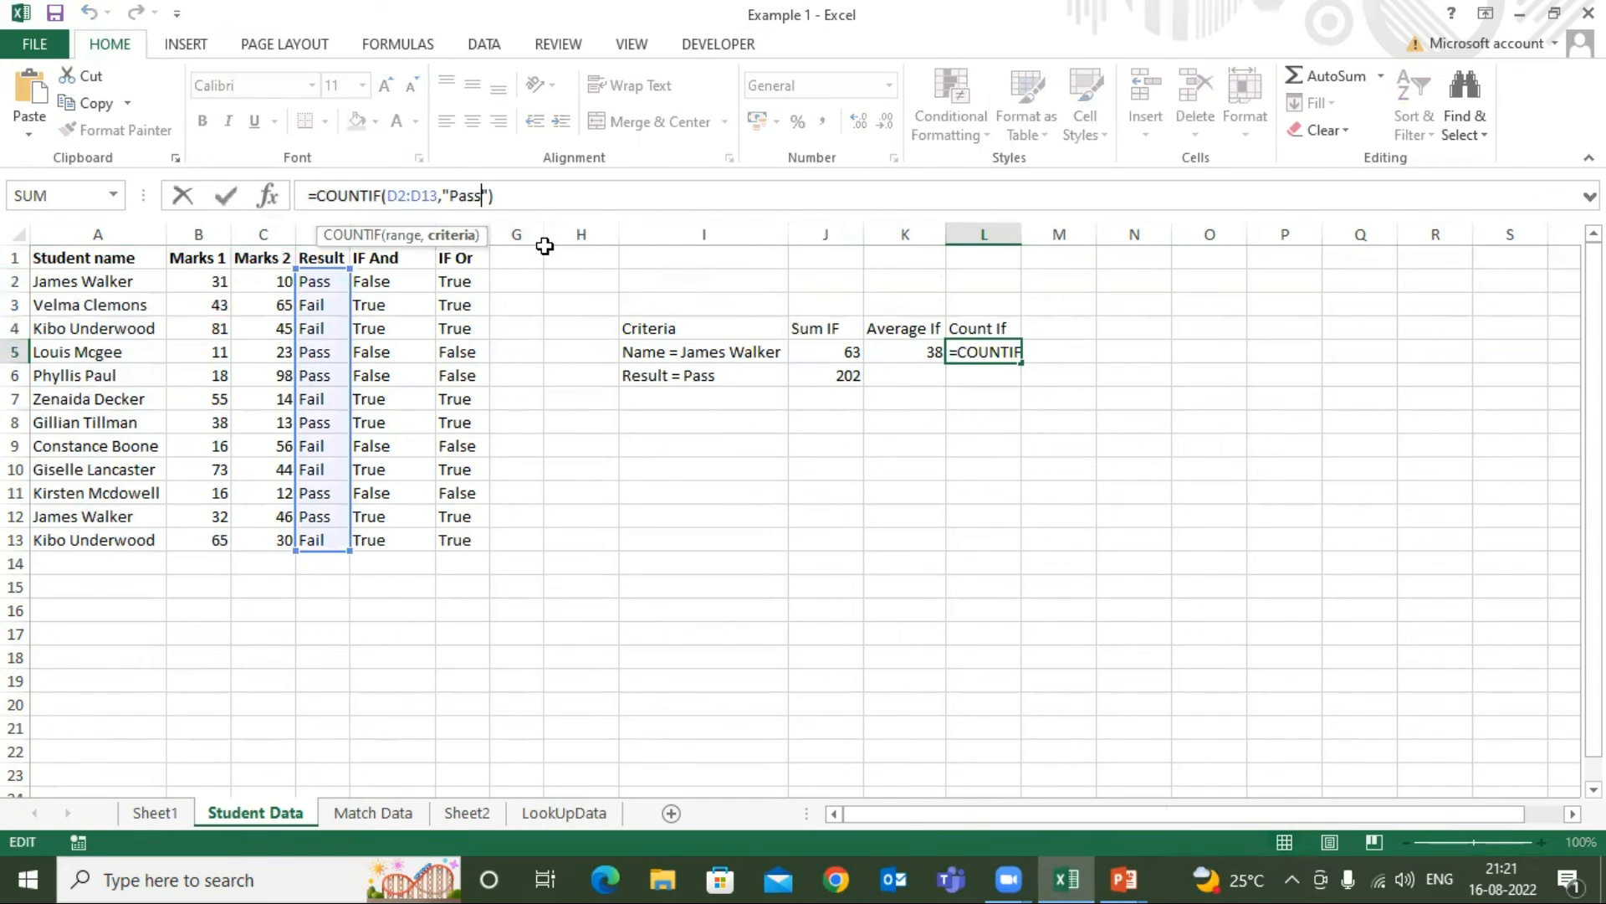
key("BackSpace")
key("BackSpace")
key("BackSpace")
key("BackSpace")
type("Fail")
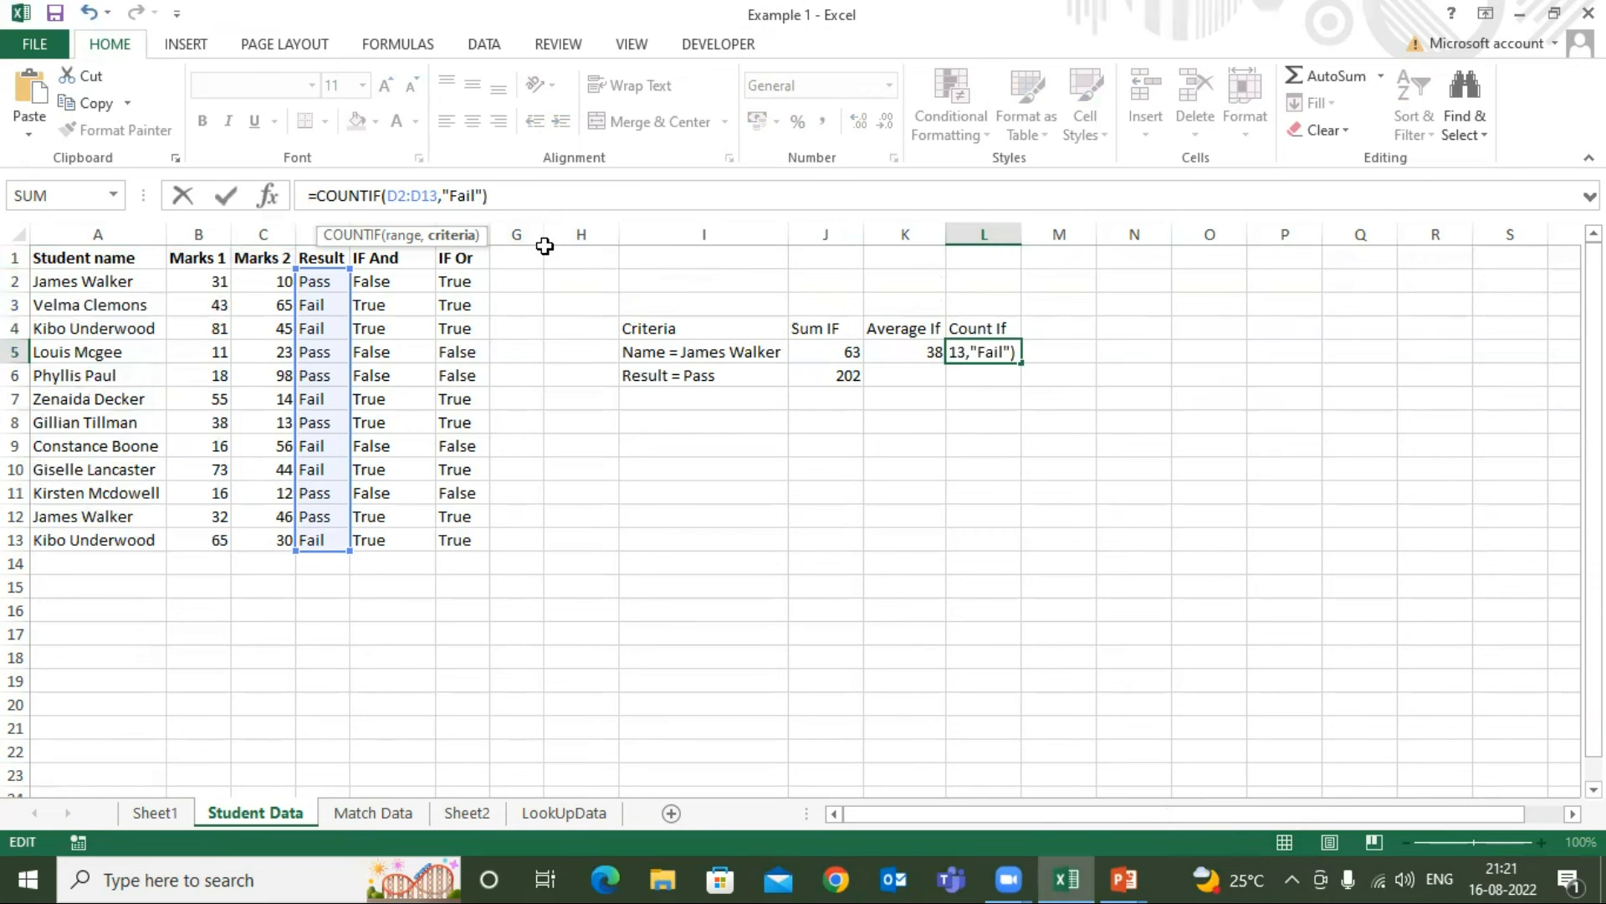
key("Return")
Filter the Result column to show only Fail and select the filtered cells to check their count
left_click(319, 267)
key("shift+space")
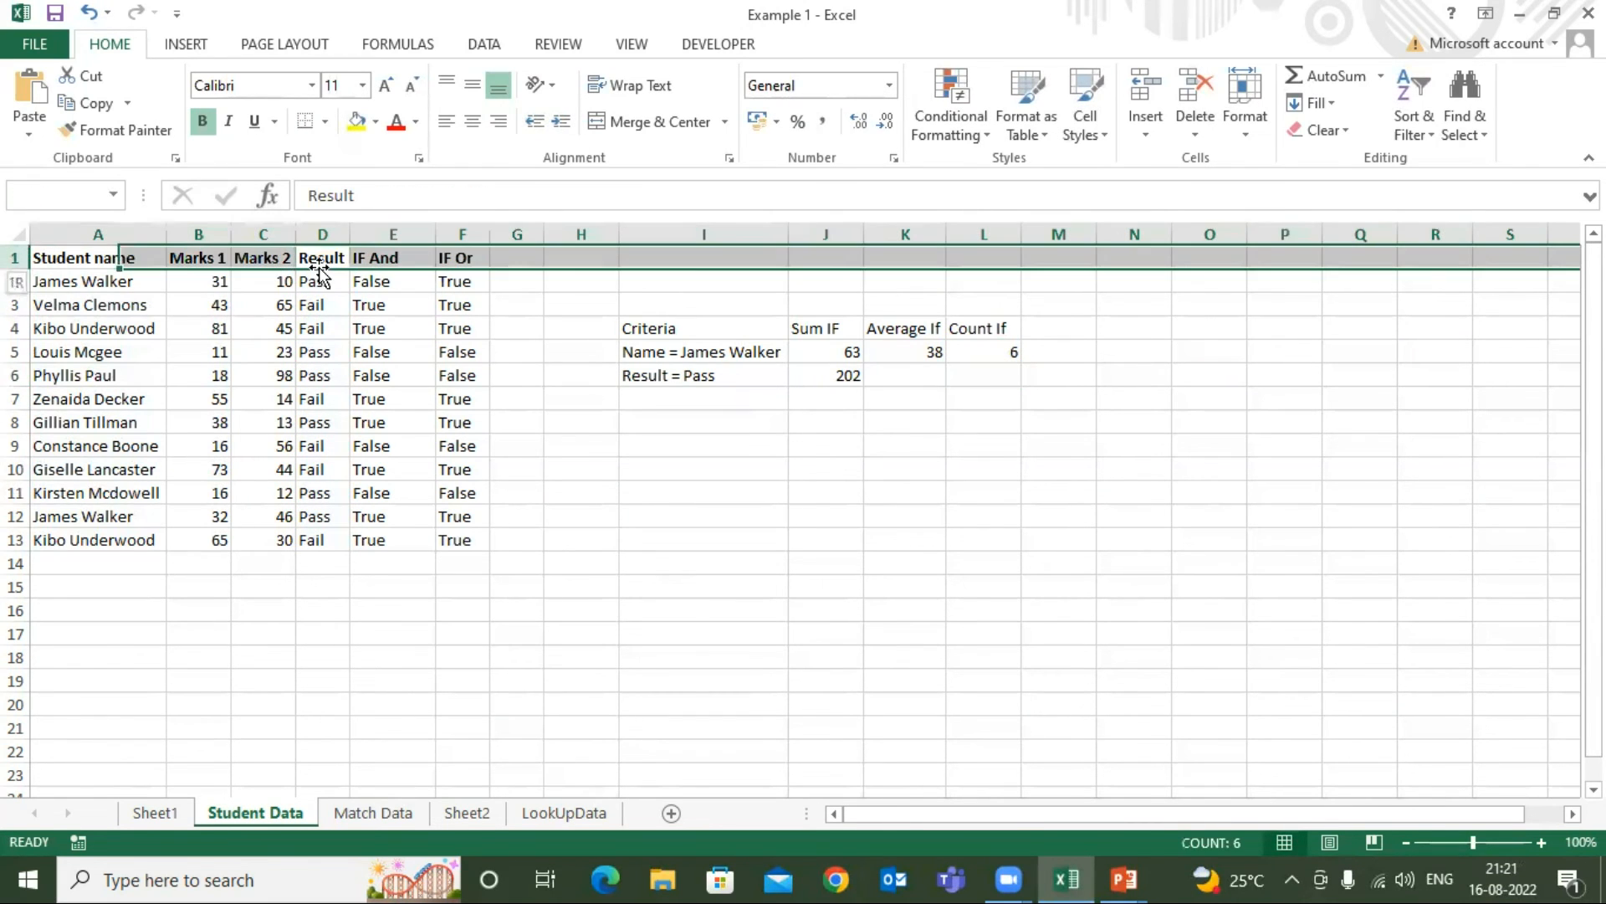
key("alt+d")
key("f")
key("f")
key("alt+Down")
left_click(129, 522)
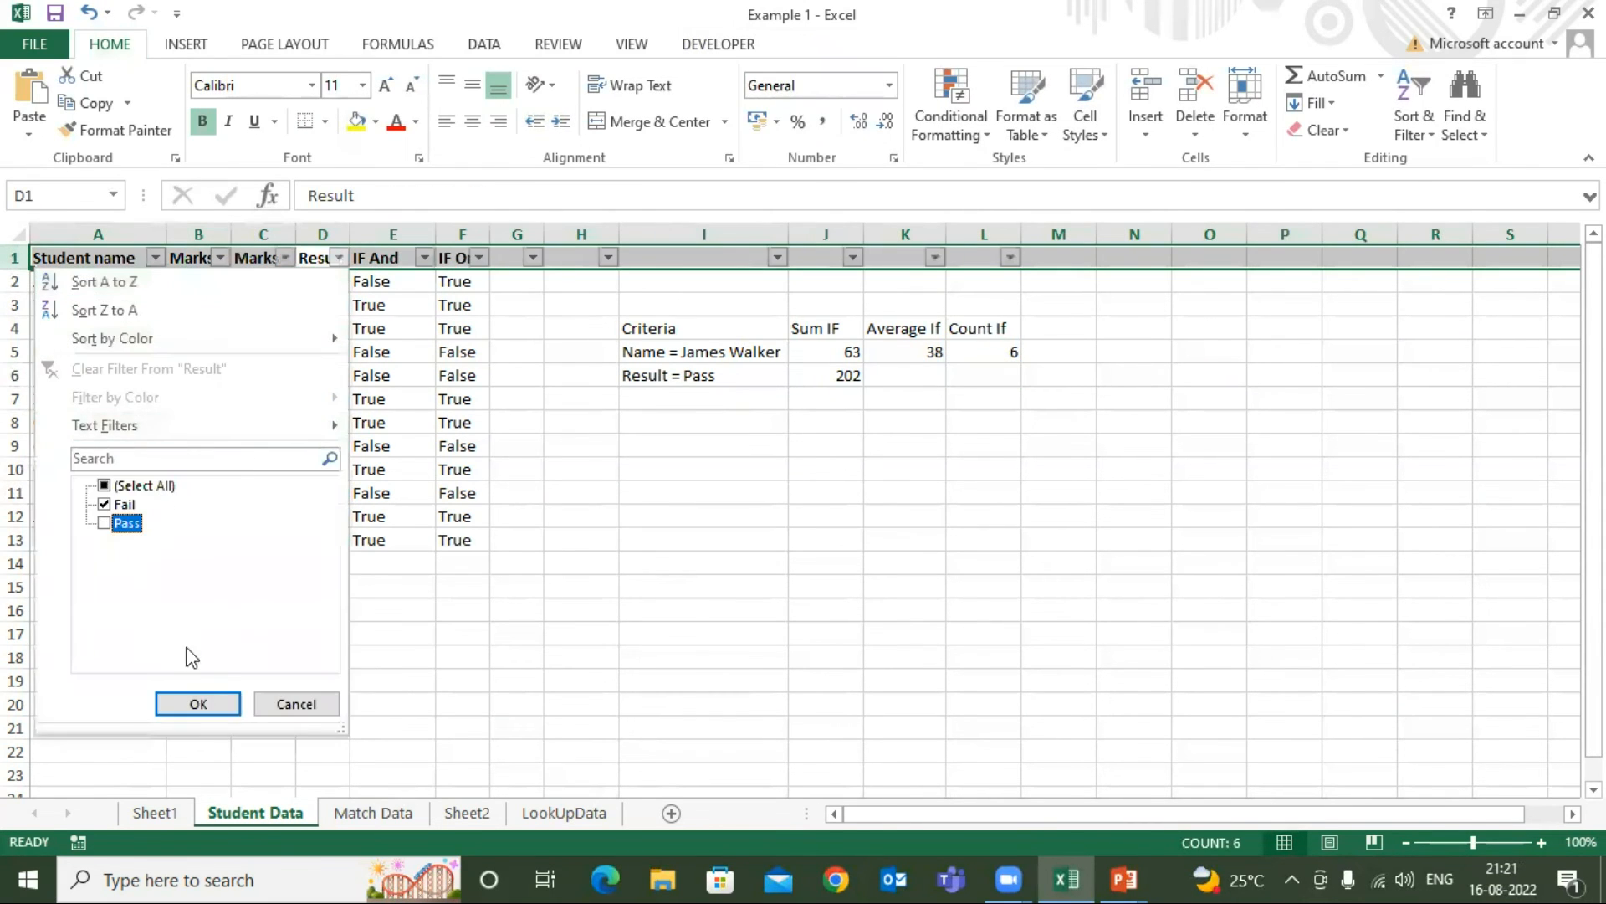
left_click(215, 704)
left_click(300, 284)
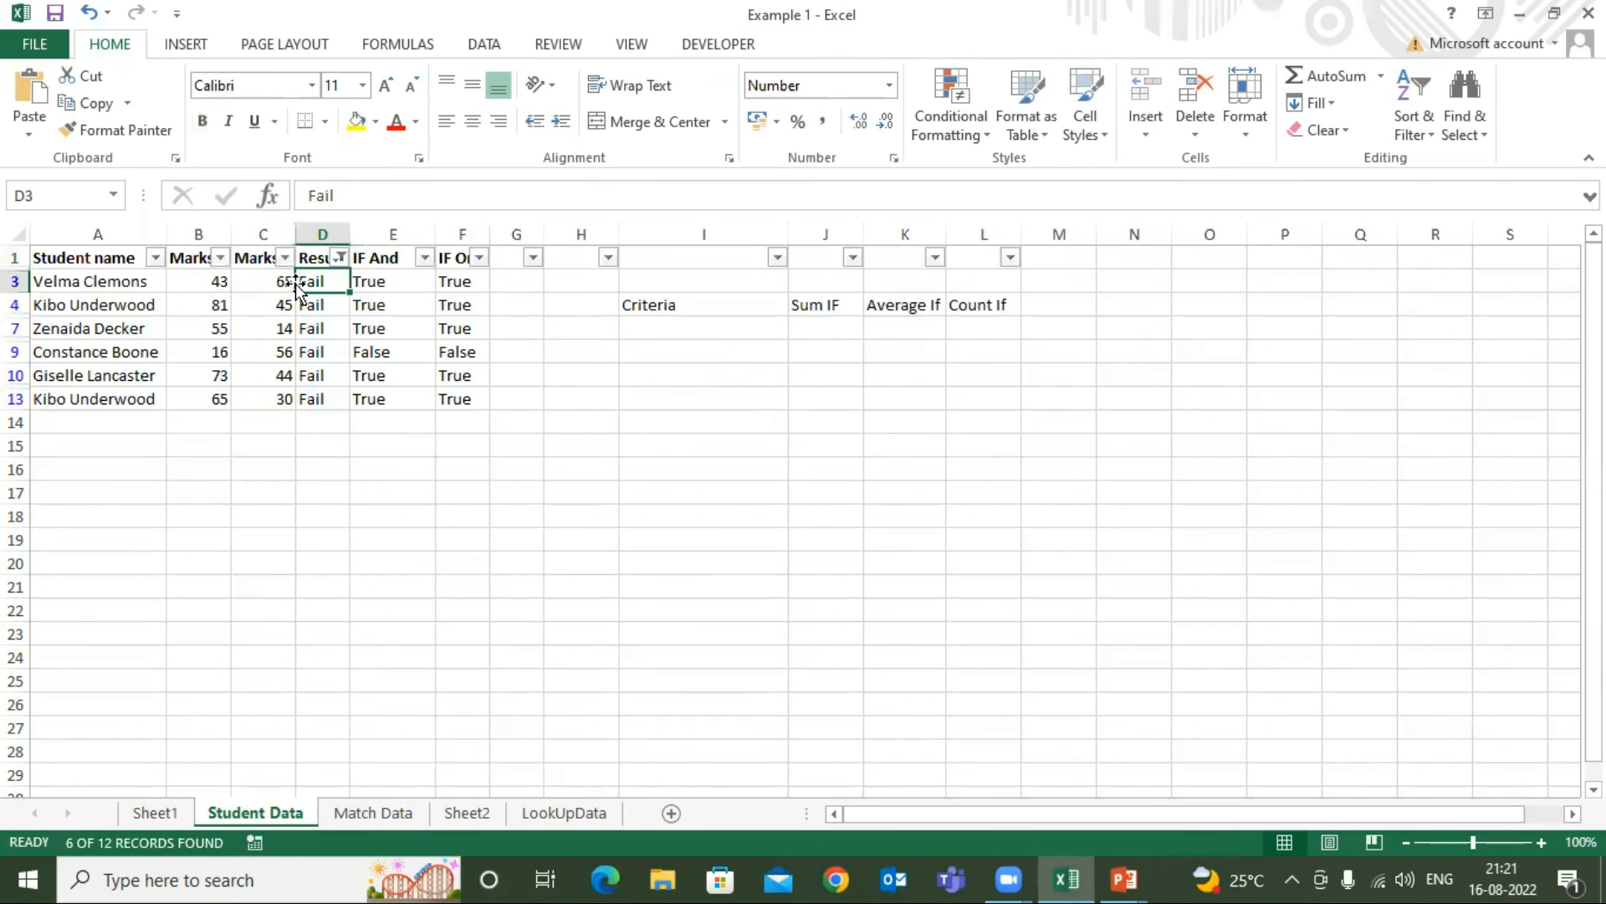
key("ctrl+shift+Down")
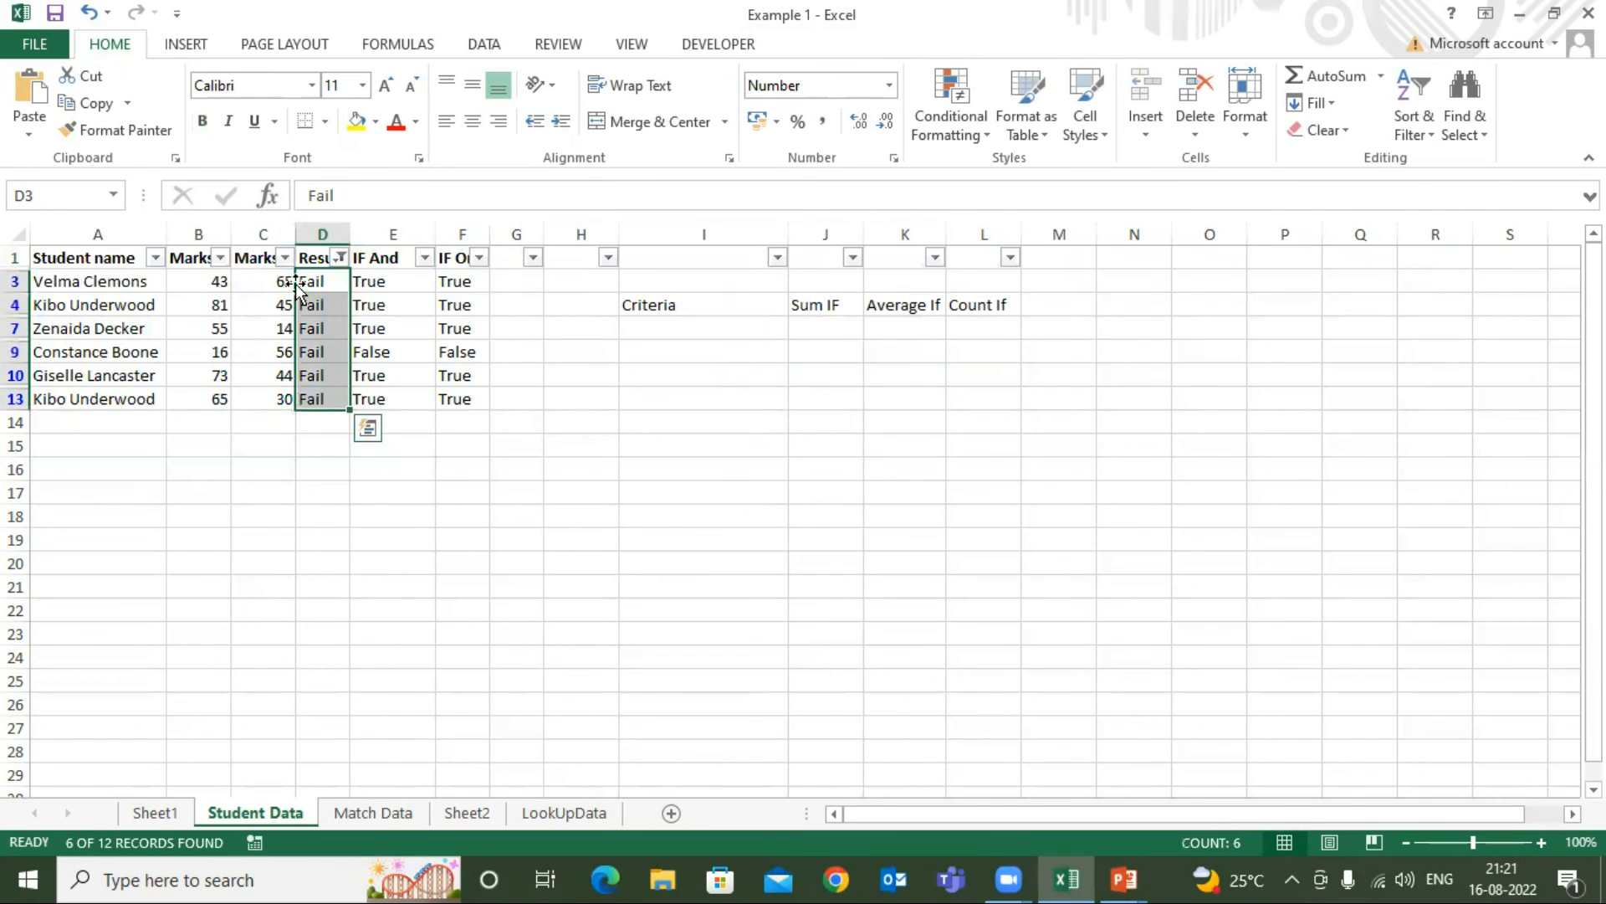
Turn off the header row filter to clear the Fail filtering
left_click(911, 267)
key("alt+d")
key("f")
key("f")
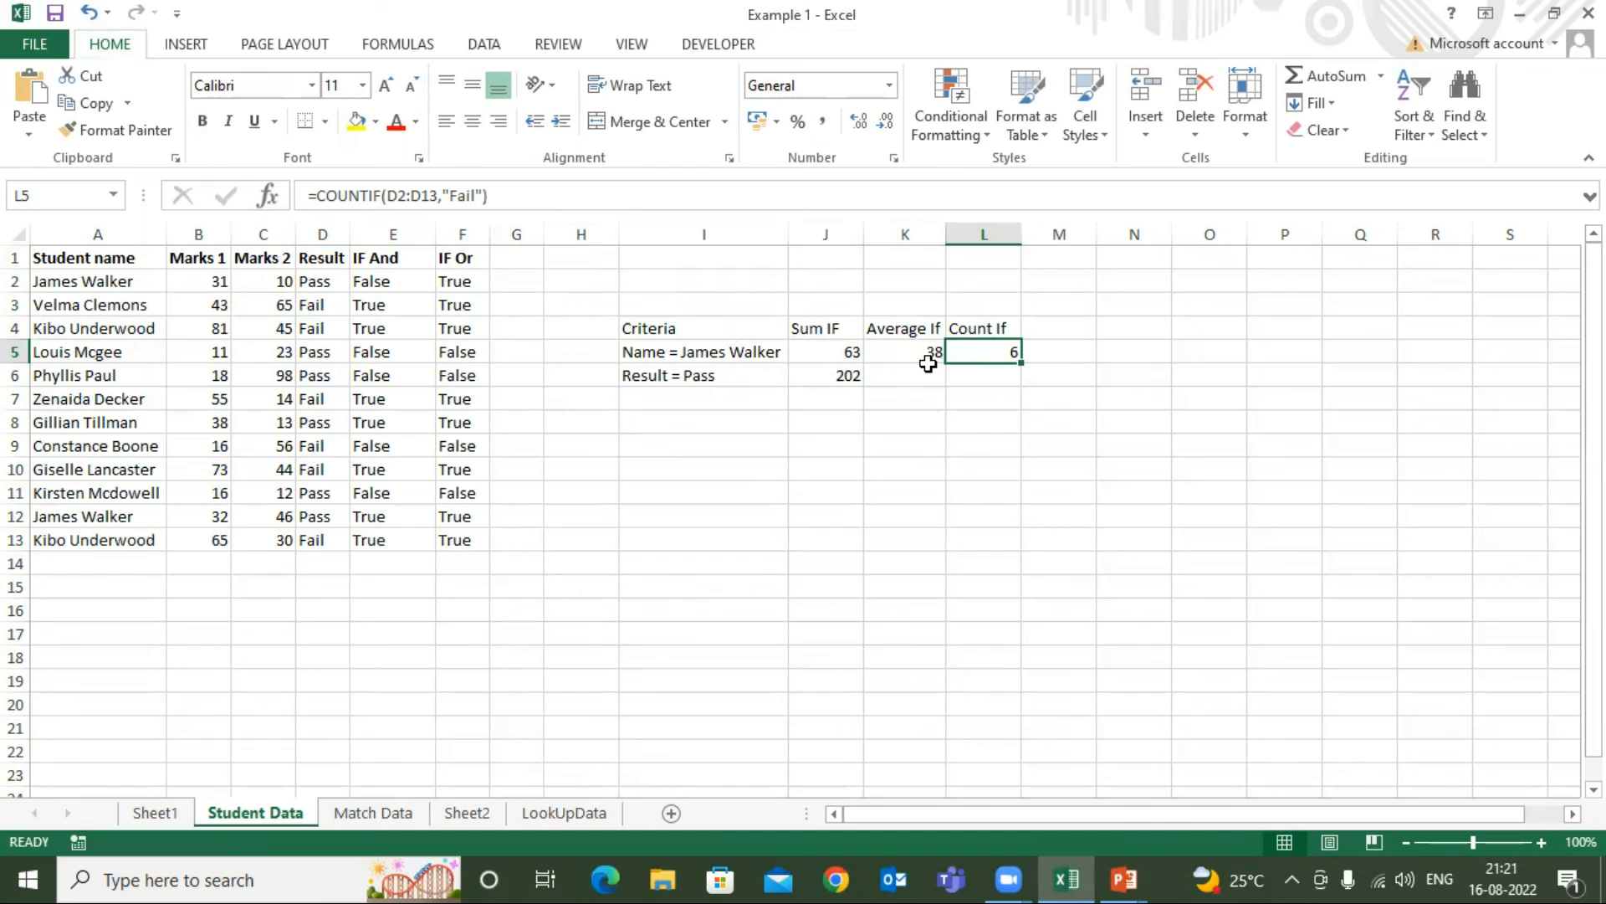
Review the Sum IF, Average If and Count If headings and their formulas in J5, K5 and L5
left_click(848, 332)
left_click(888, 332)
left_click(1001, 330)
left_click(996, 350)
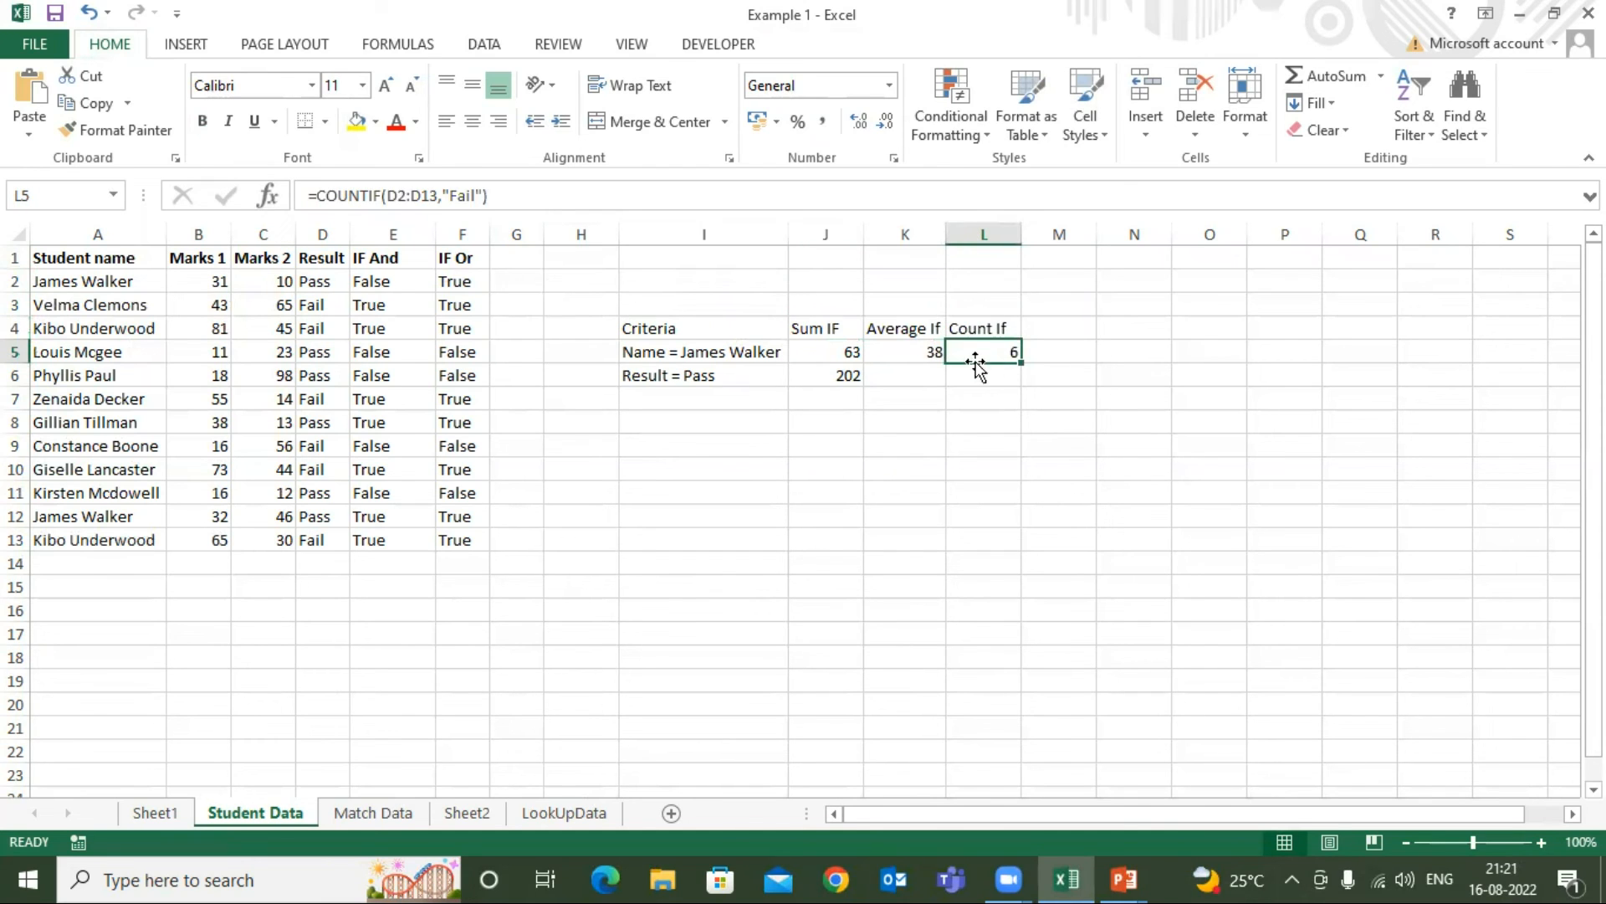
left_click(916, 356)
left_click(829, 353)
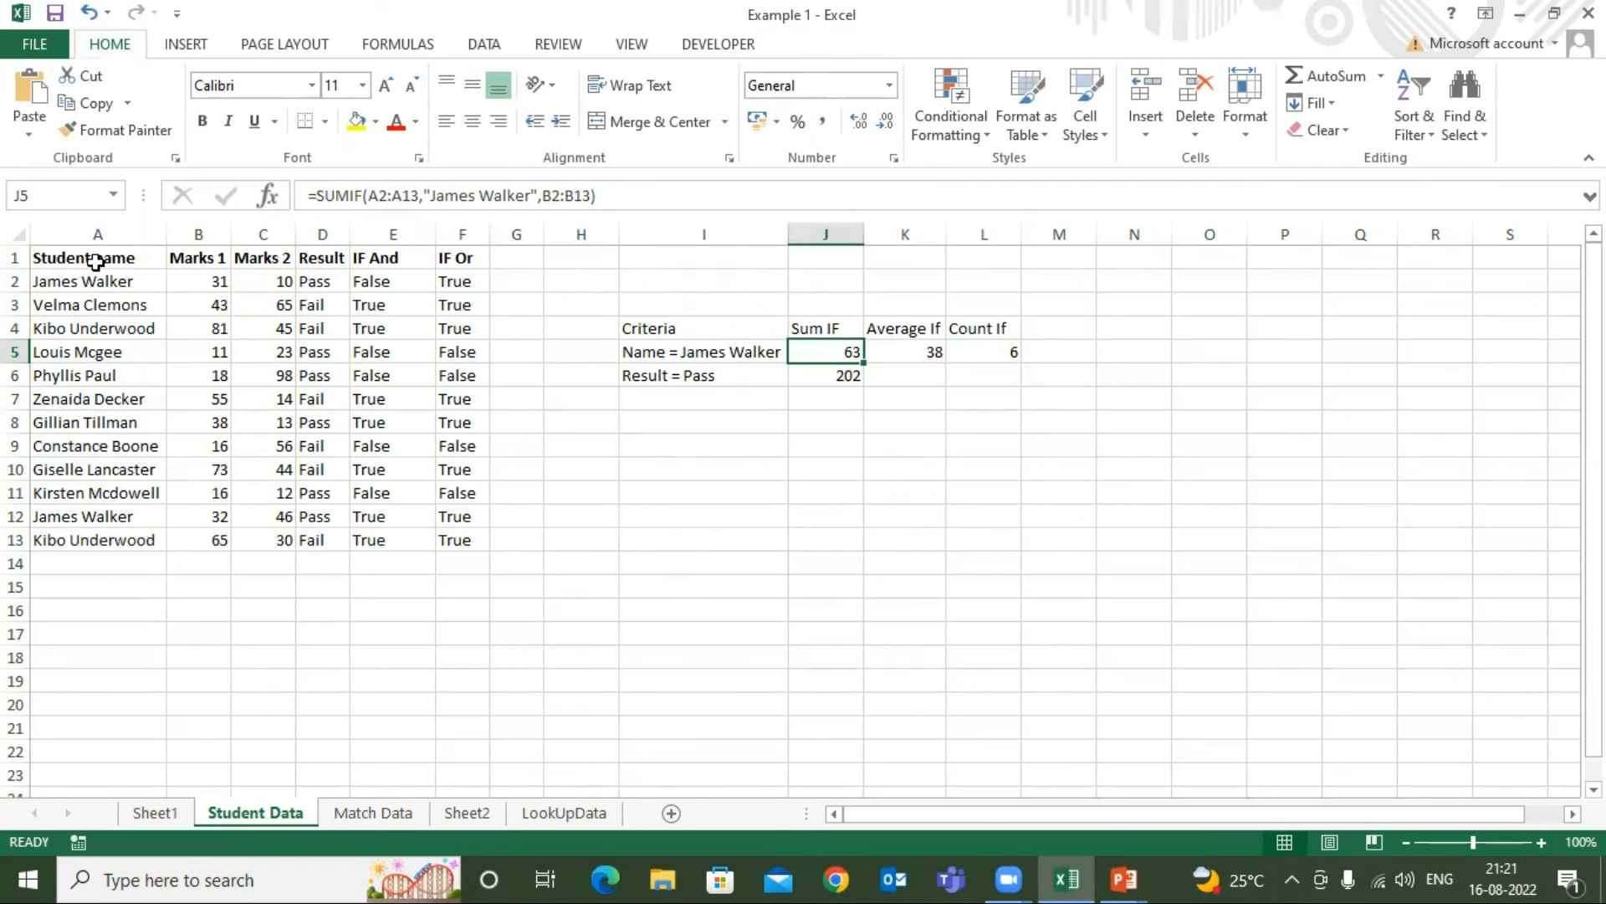
left_click(96, 261)
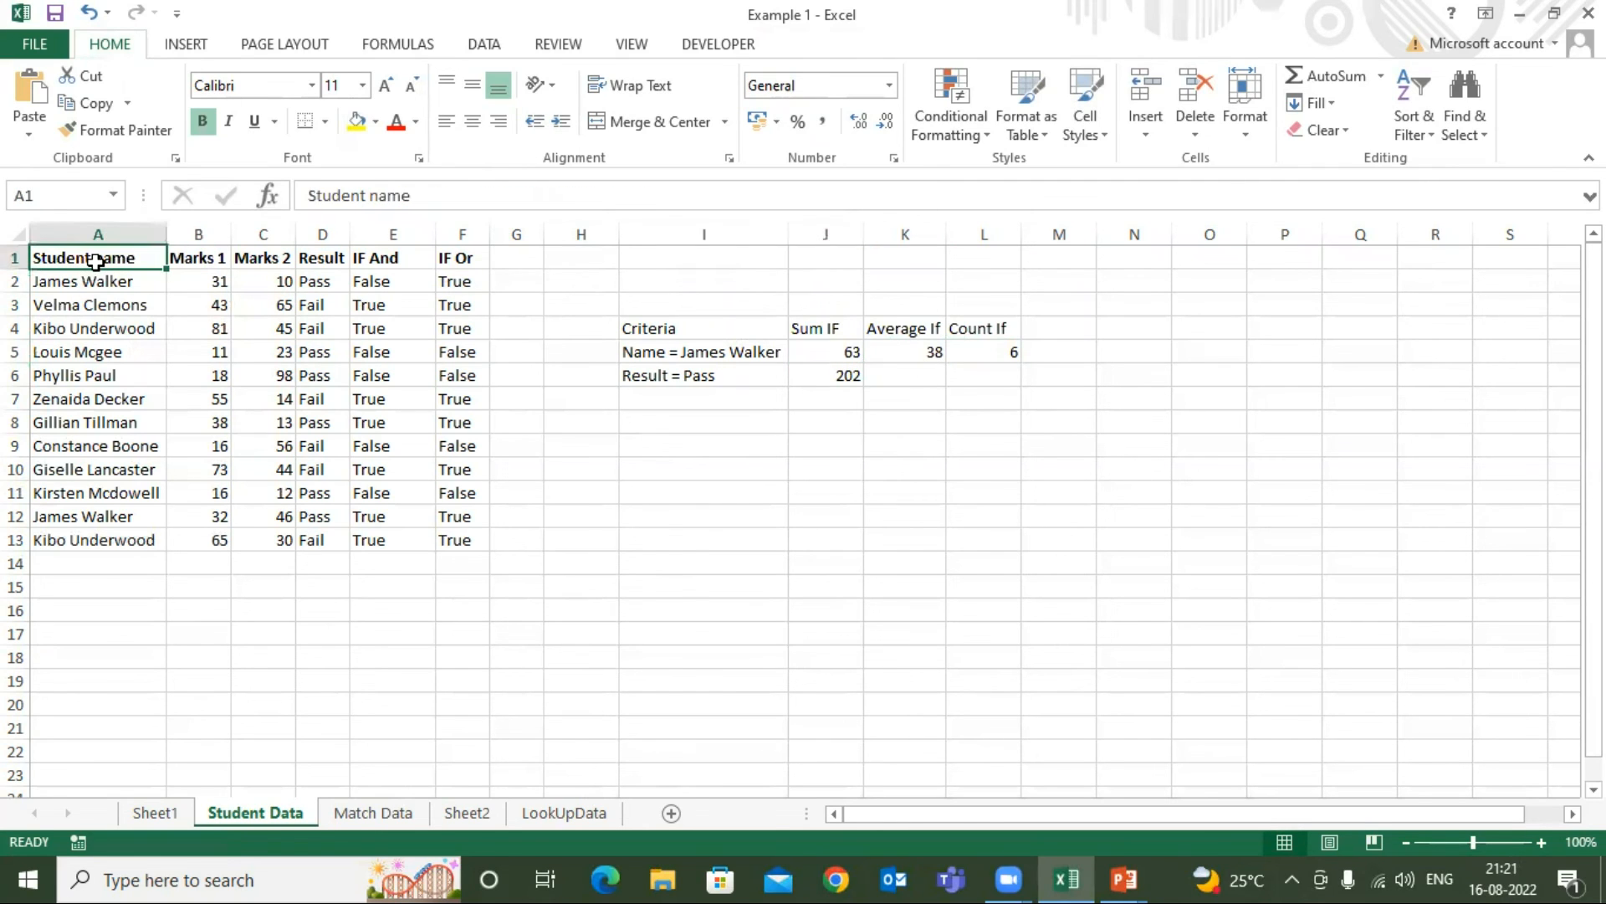